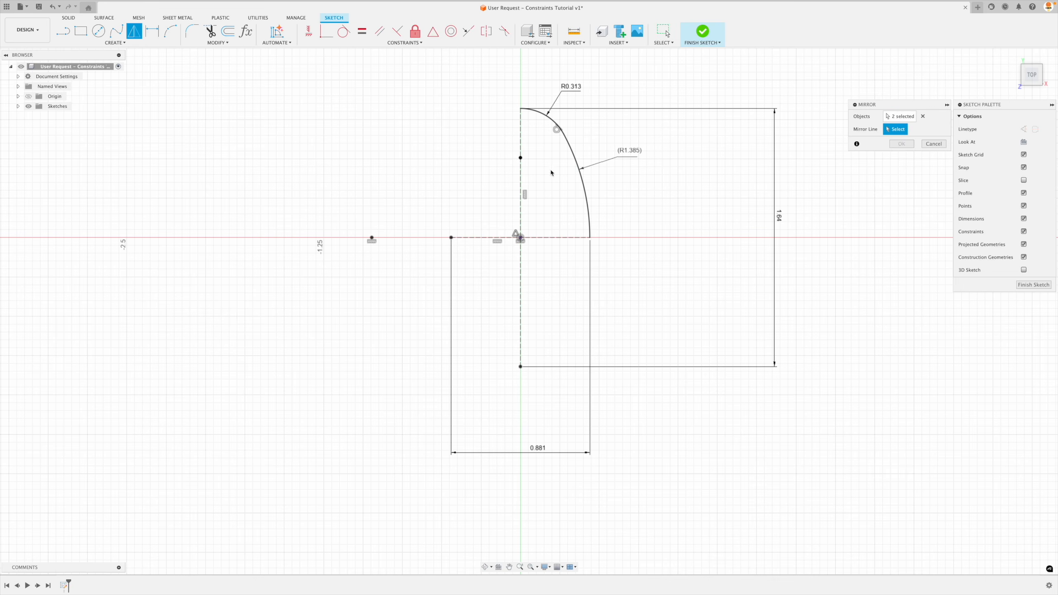
Mirror the two selected arcs about the vertical centerline, and mirror the resulting half outline about the horizontal centerline.
click(520, 175)
click(901, 143)
right_click(632, 175)
click(632, 145)
click(544, 239)
key(Return)
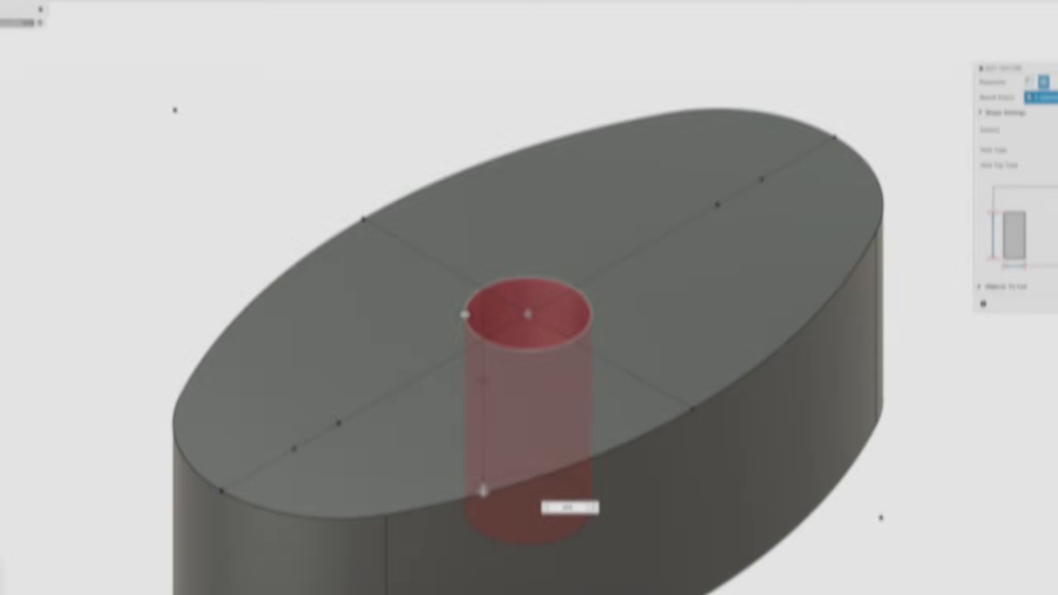
key(Return)
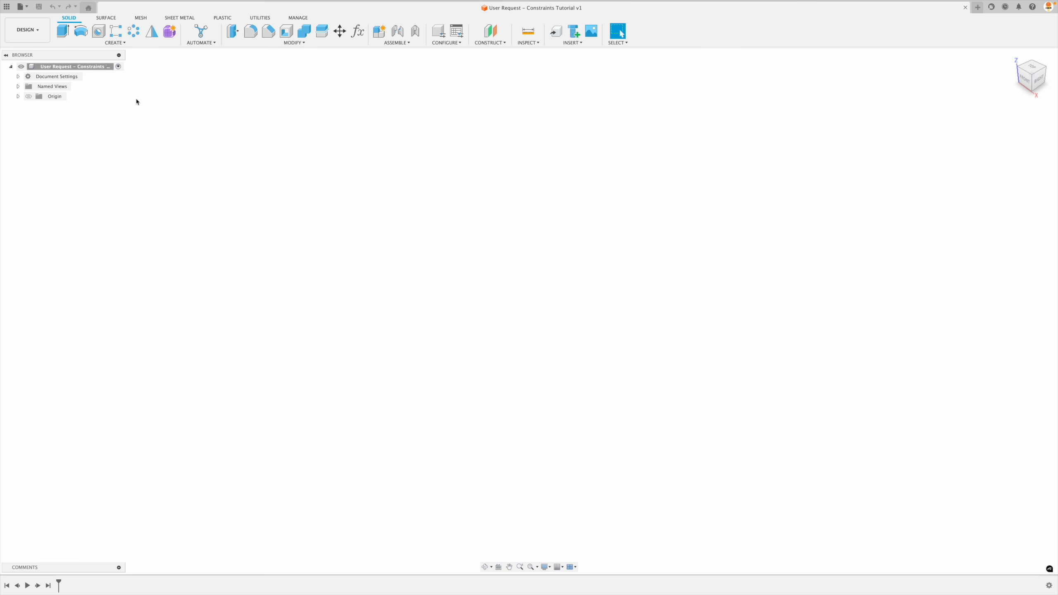
Create a sketch on the top plane and draw a horizontal line about 1.15 in long just below the origin.
click(115, 43)
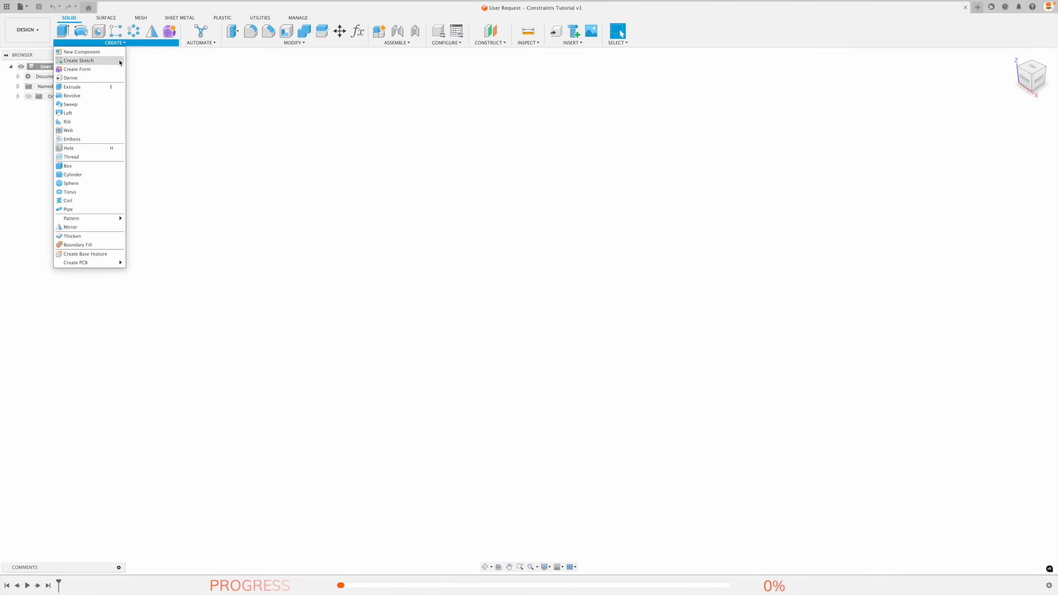
click(78, 60)
click(566, 306)
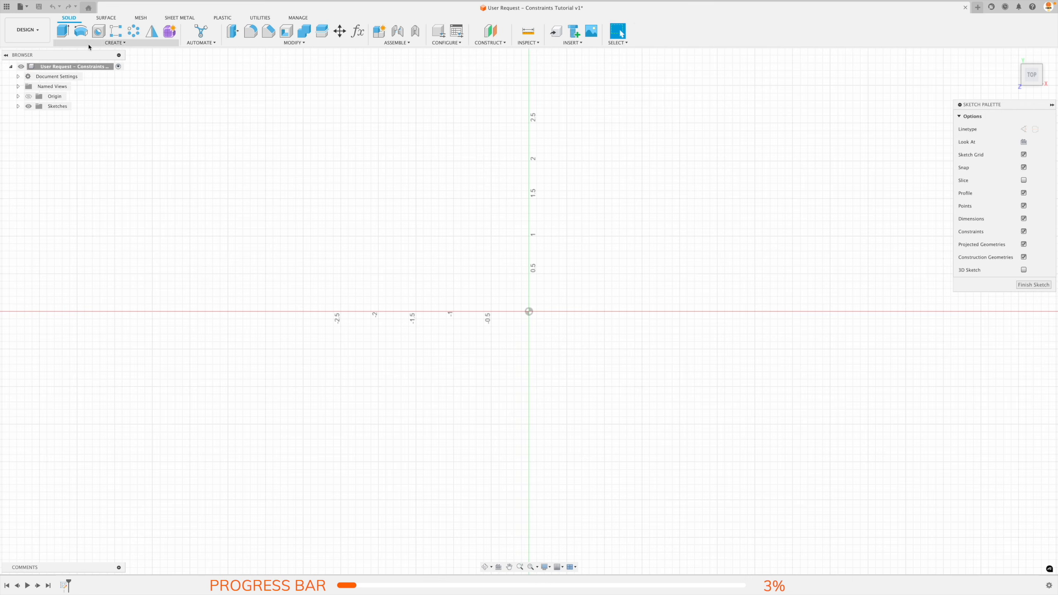
click(63, 31)
click(499, 349)
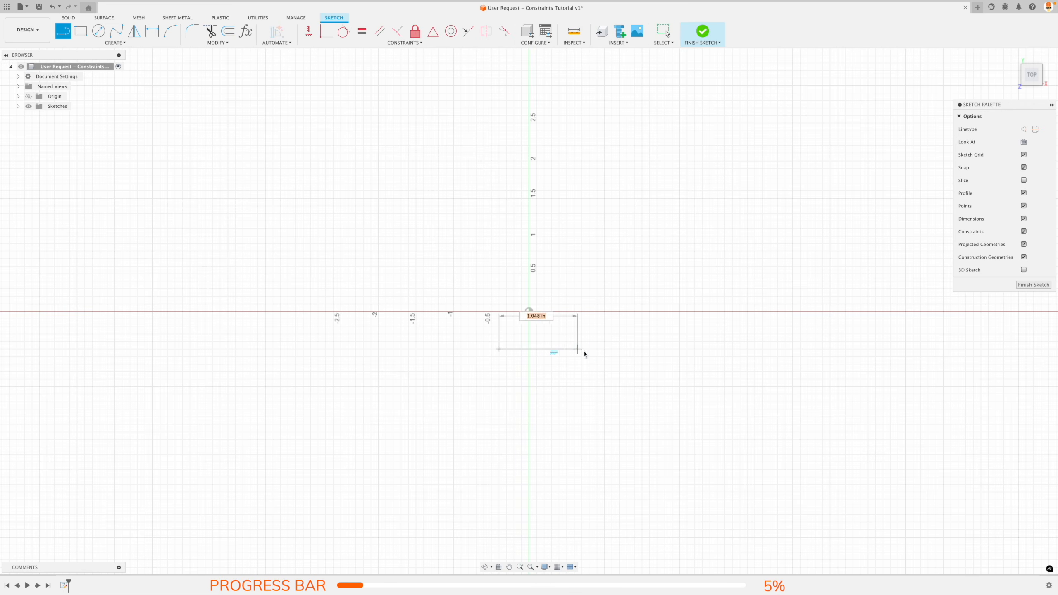
click(585, 349)
key(Escape)
Apply a Midpoint constraint between the horizontal line and the origin so the line is centered on it.
click(433, 31)
click(547, 349)
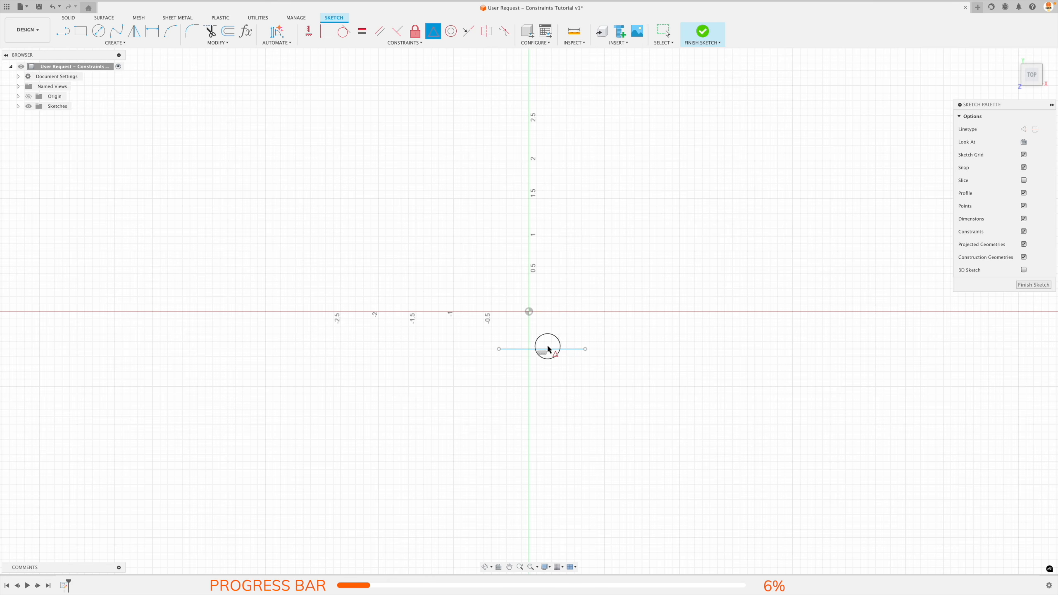
click(545, 349)
click(528, 312)
key(Escape)
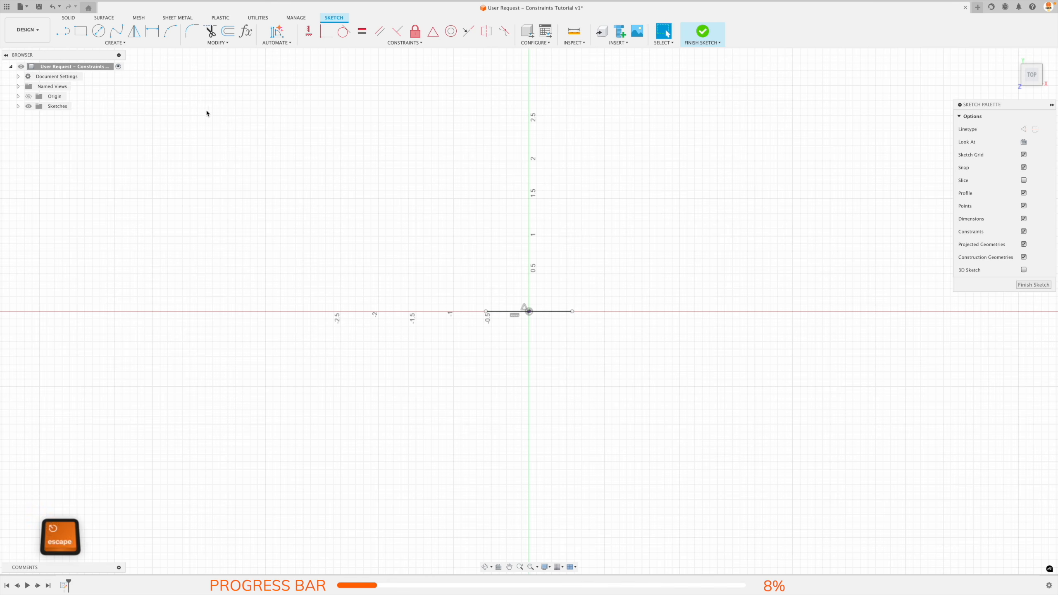
Draw a vertical line about 2.34 in long passing through the origin and crossing the horizontal line.
click(62, 31)
click(529, 228)
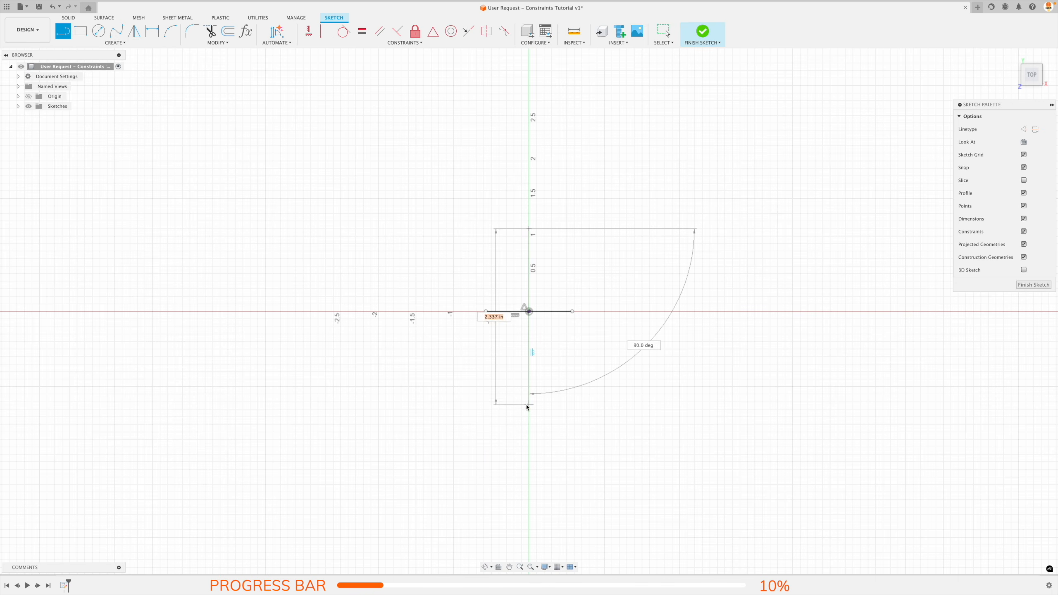
click(529, 405)
key(Escape)
Center the vertical line on the origin with a Midpoint constraint.
click(310, 28)
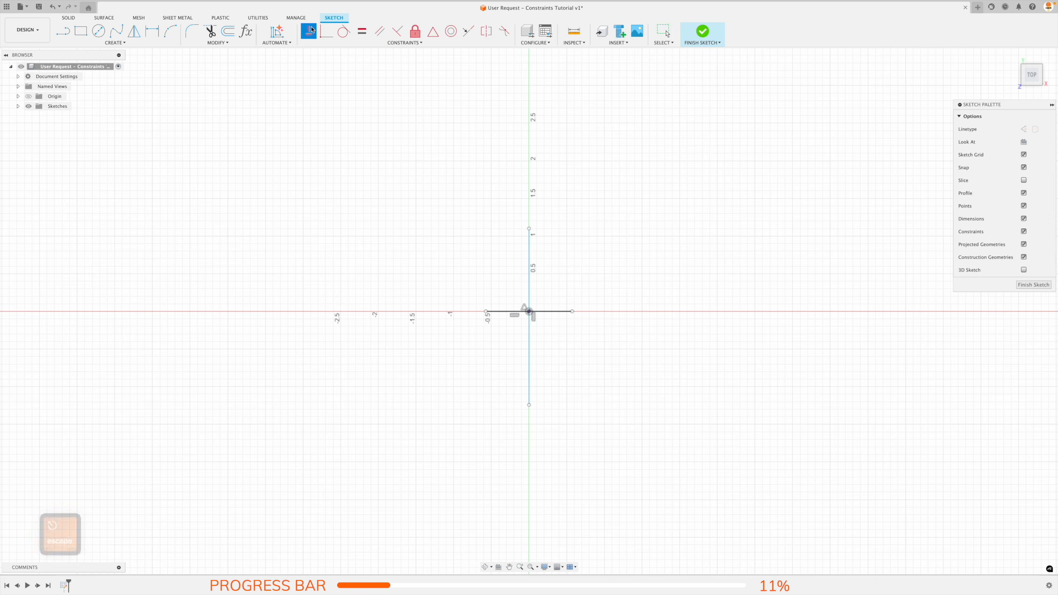
key(Escape)
click(432, 32)
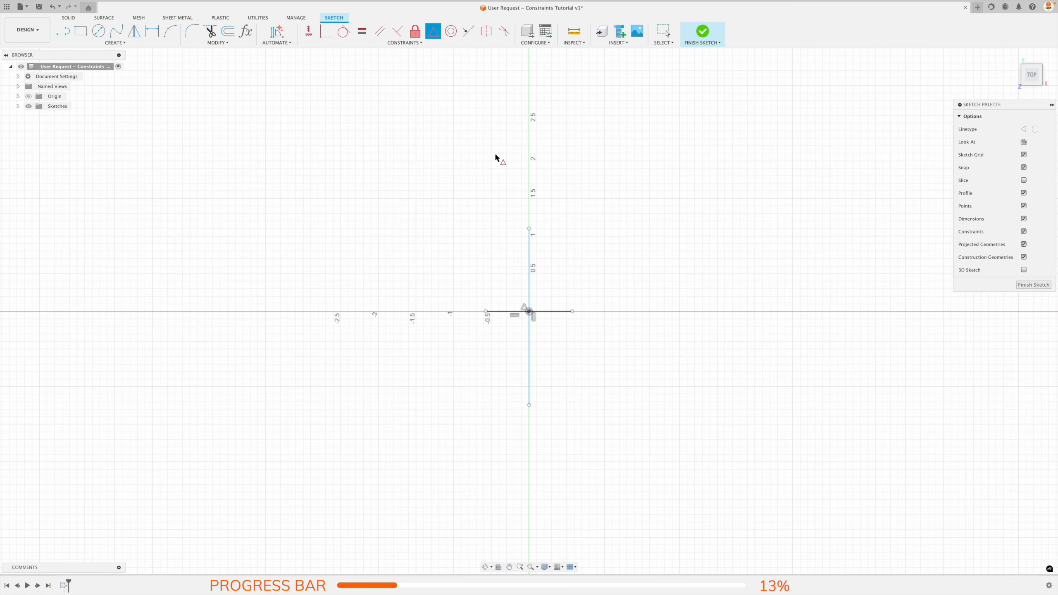
scroll(529, 308, up, 2)
key(Escape)
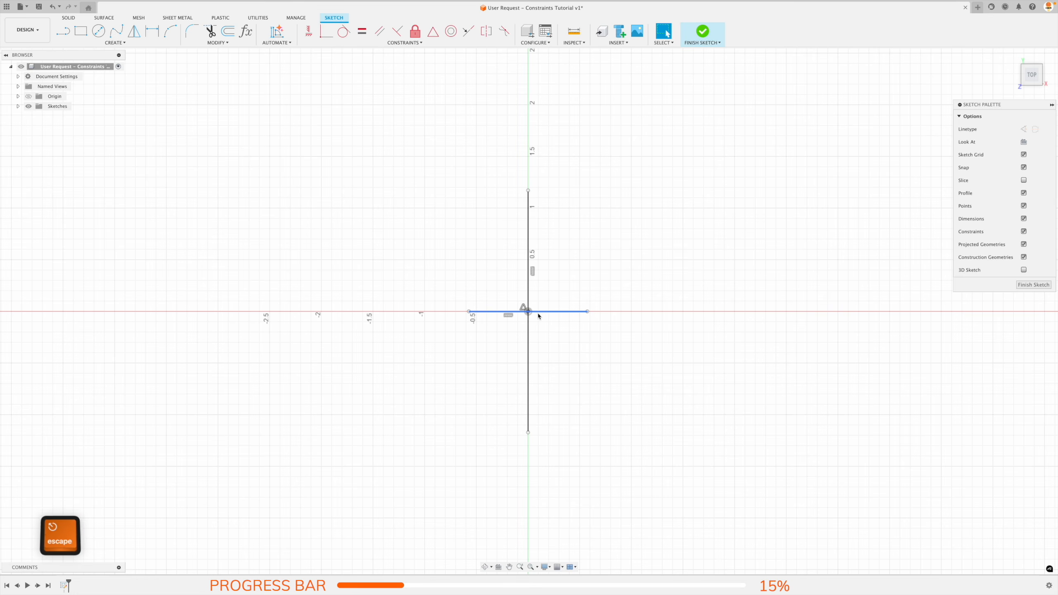
Convert both the horizontal and the vertical line to construction lines.
click(538, 313)
key(x)
click(528, 284)
key(x)
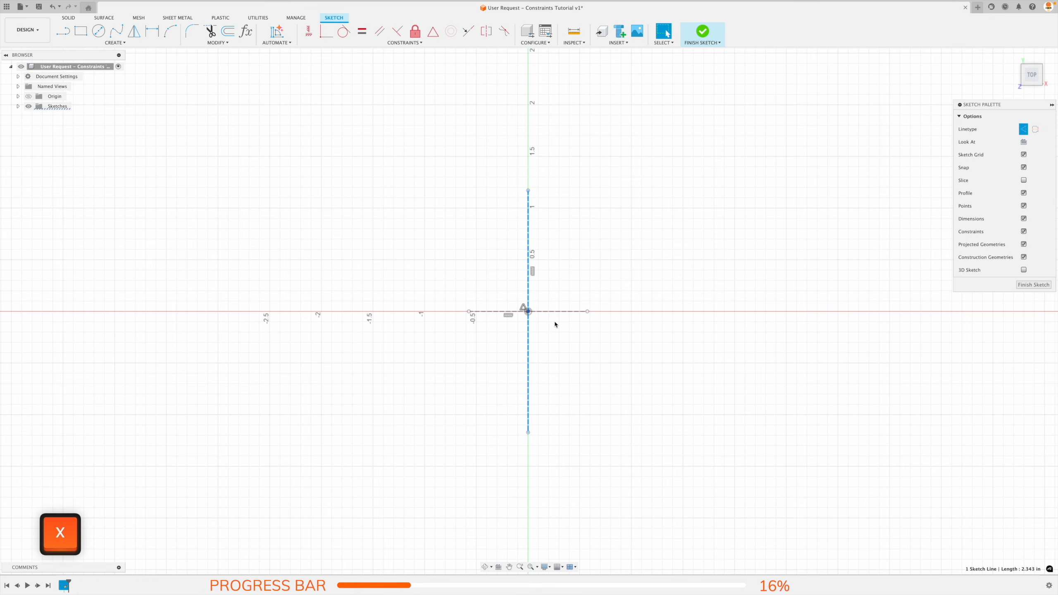
Dimension the vertical construction line to 1.64 in, placing the dimension to the right of it.
key(d)
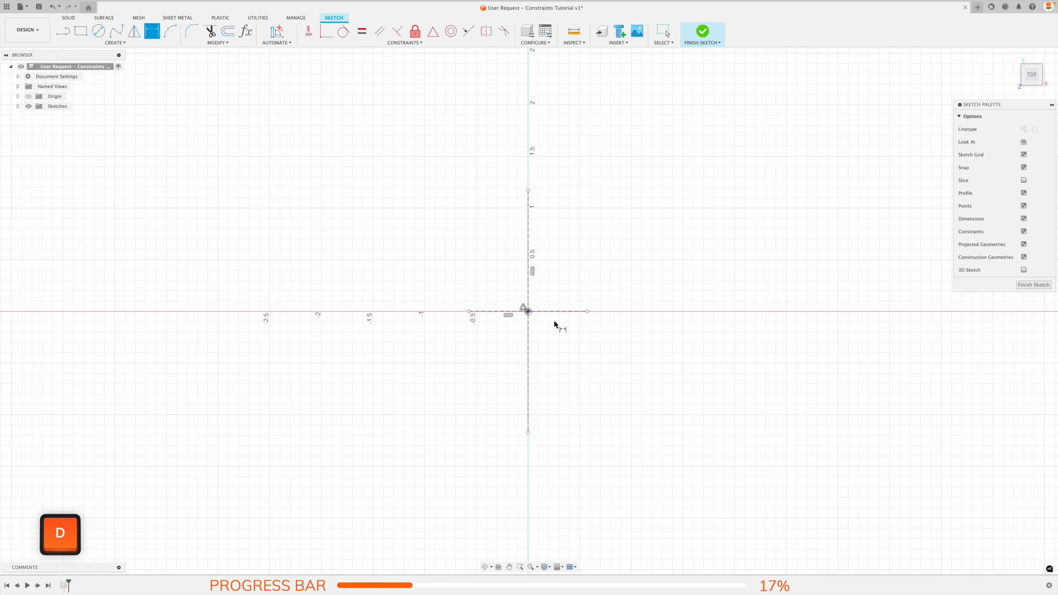
click(528, 294)
click(696, 293)
text(1.64)
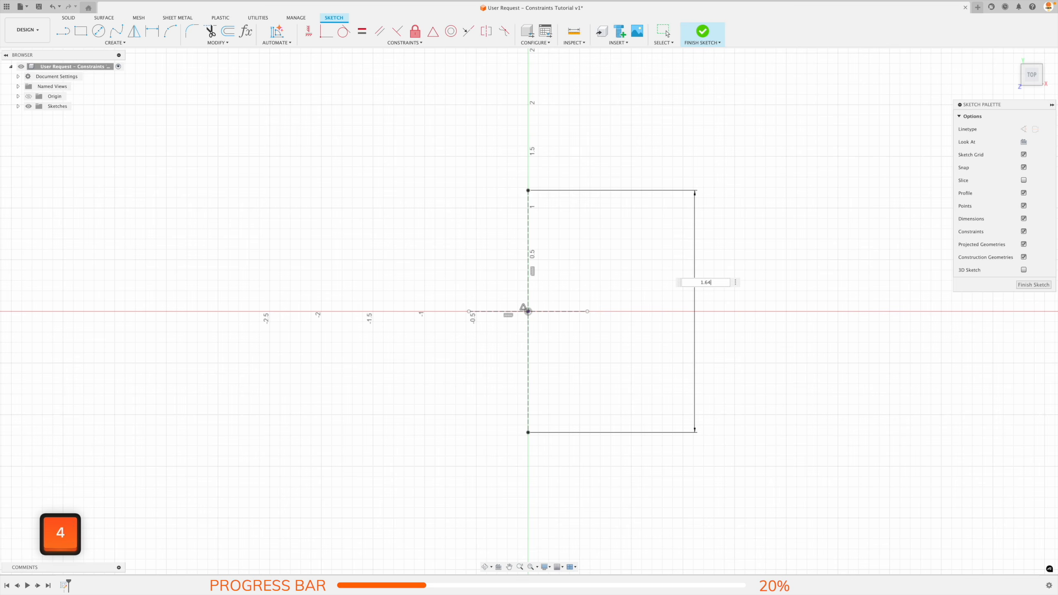
key(Return)
Dimension the horizontal construction line to 0.881 in, placing the dimension below the sketch.
click(573, 311)
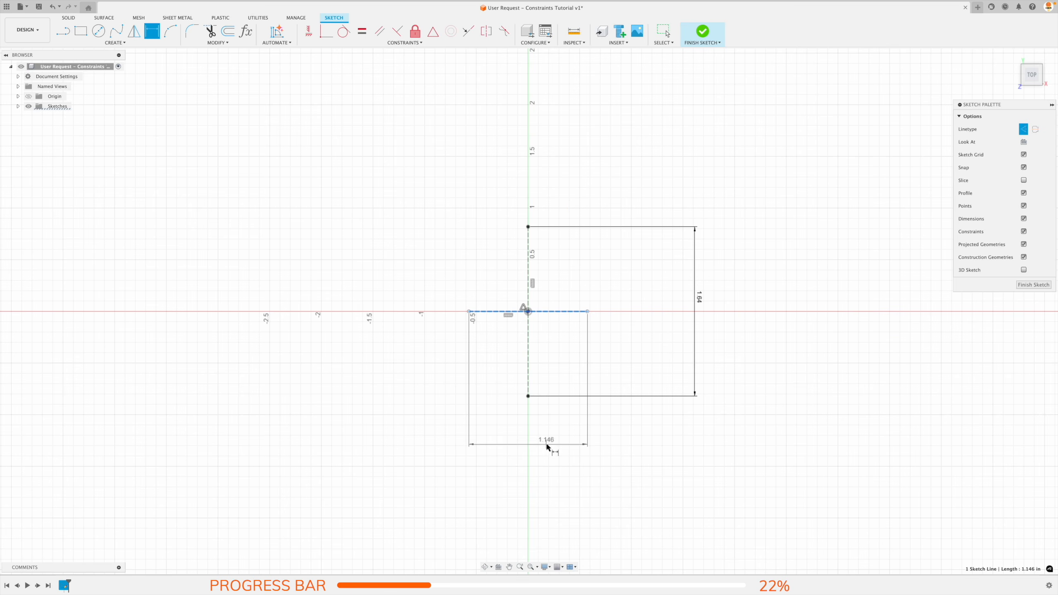
click(542, 449)
text(0.881)
key(Return)
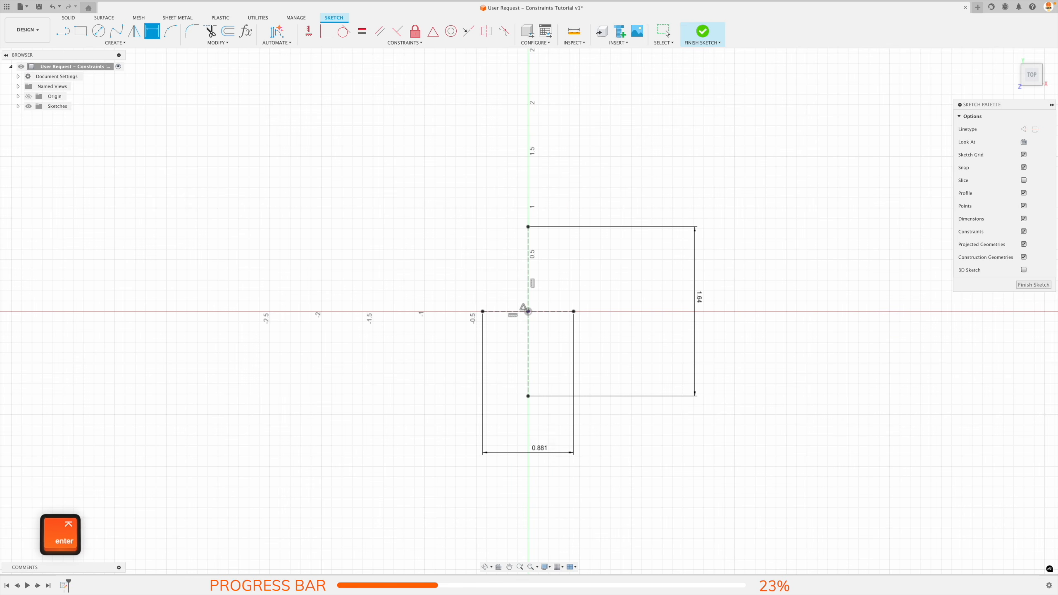
scroll(543, 450, up, 3)
key(Escape)
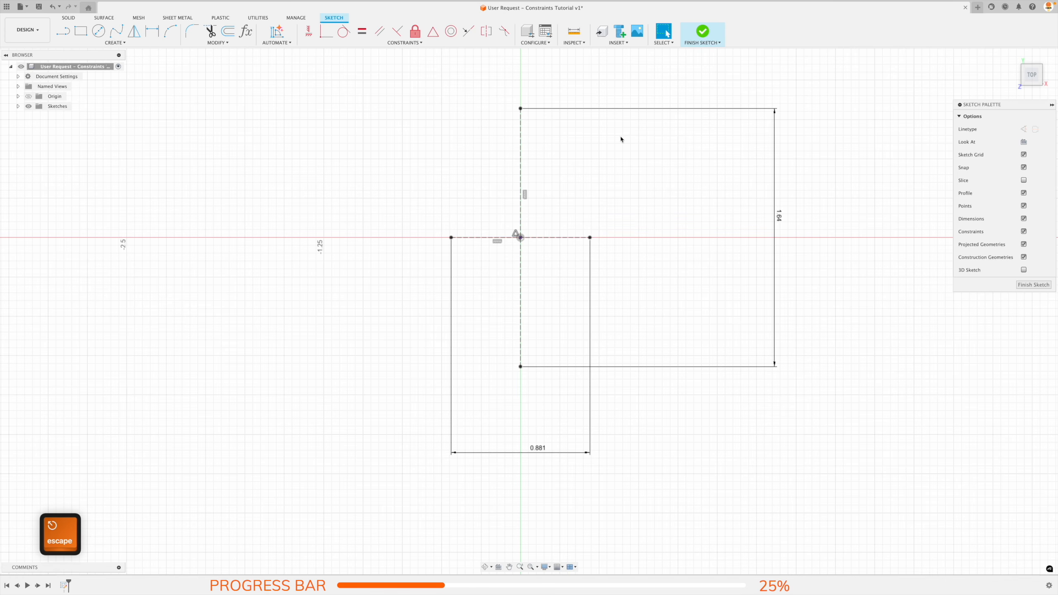
Draw an arc from the vertical centerline's upper endpoint down to the right, and make its center point coincident with that centerline.
click(170, 31)
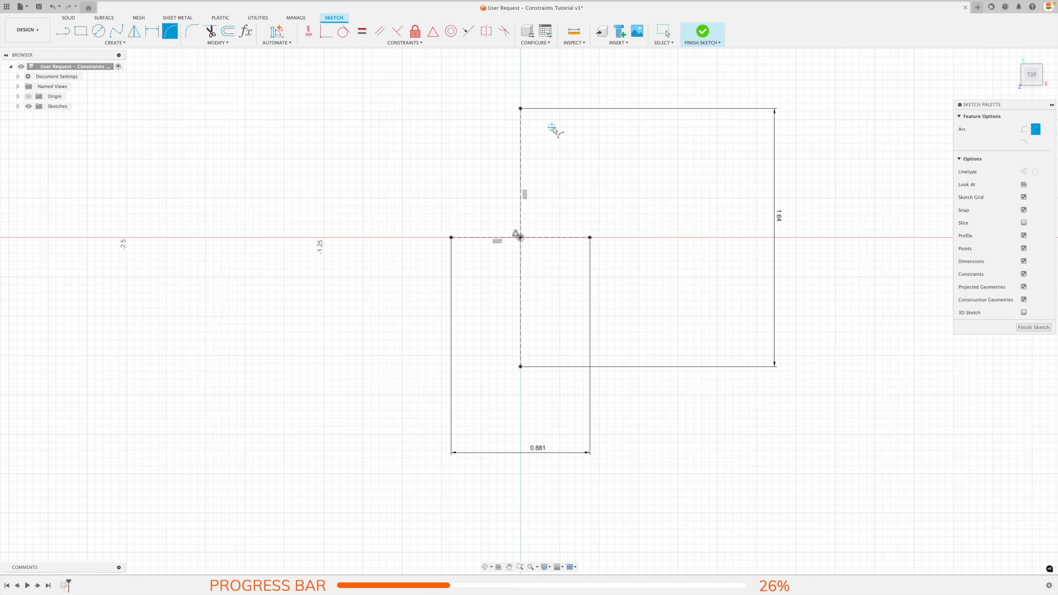
click(521, 109)
click(560, 143)
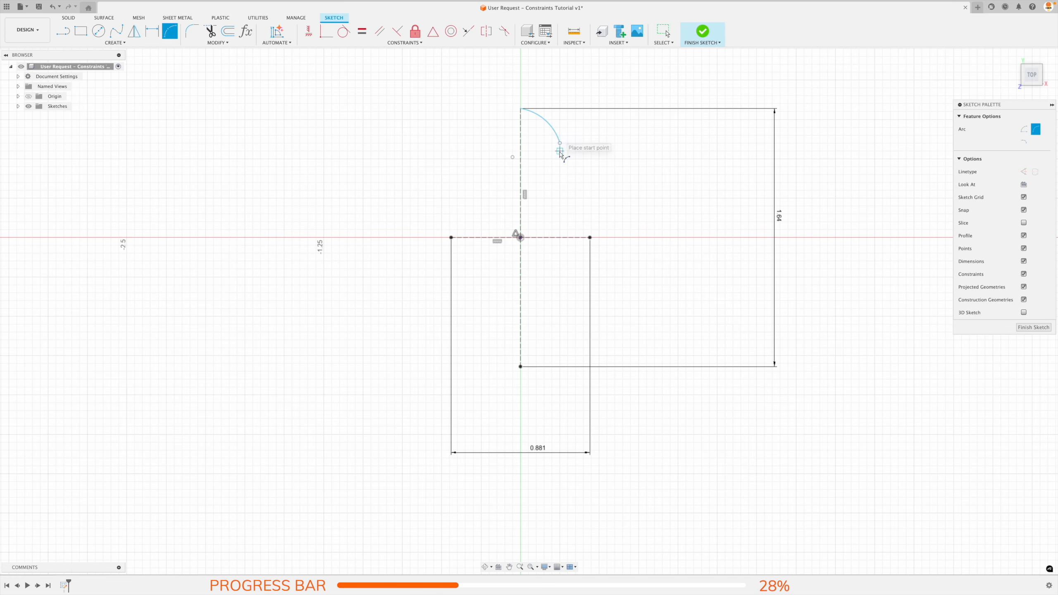
key(Escape)
click(326, 31)
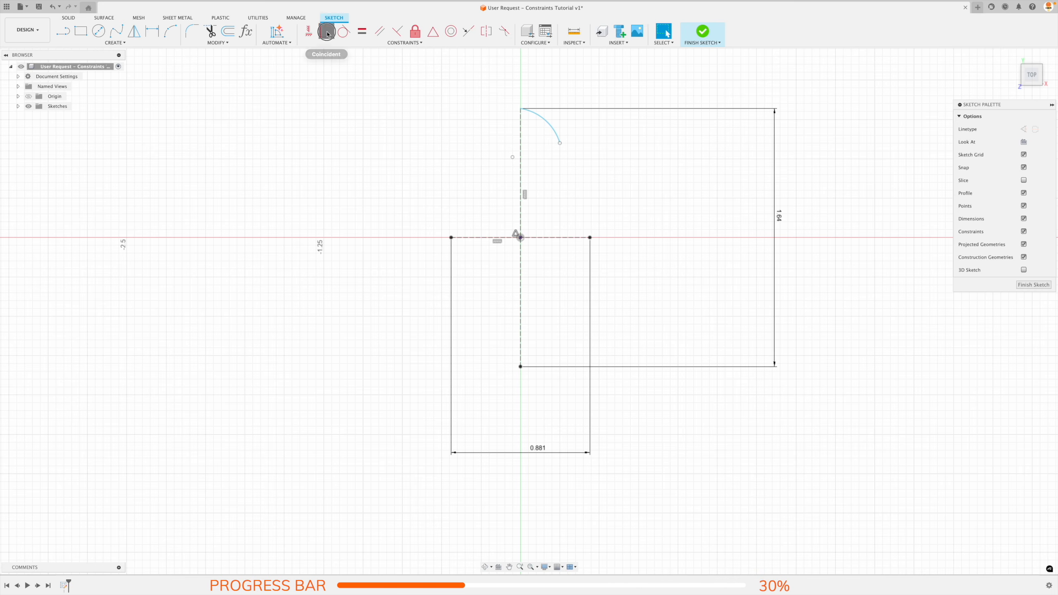
click(521, 160)
Dimension the upper arc's radius to 0.313 in.
key(d)
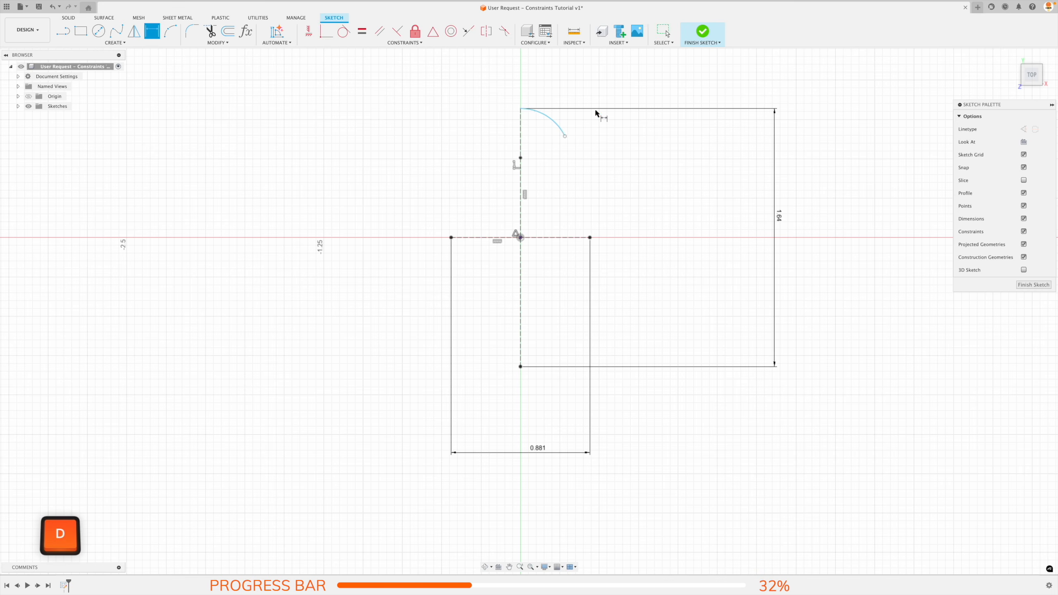
click(550, 118)
click(562, 95)
text(0.313)
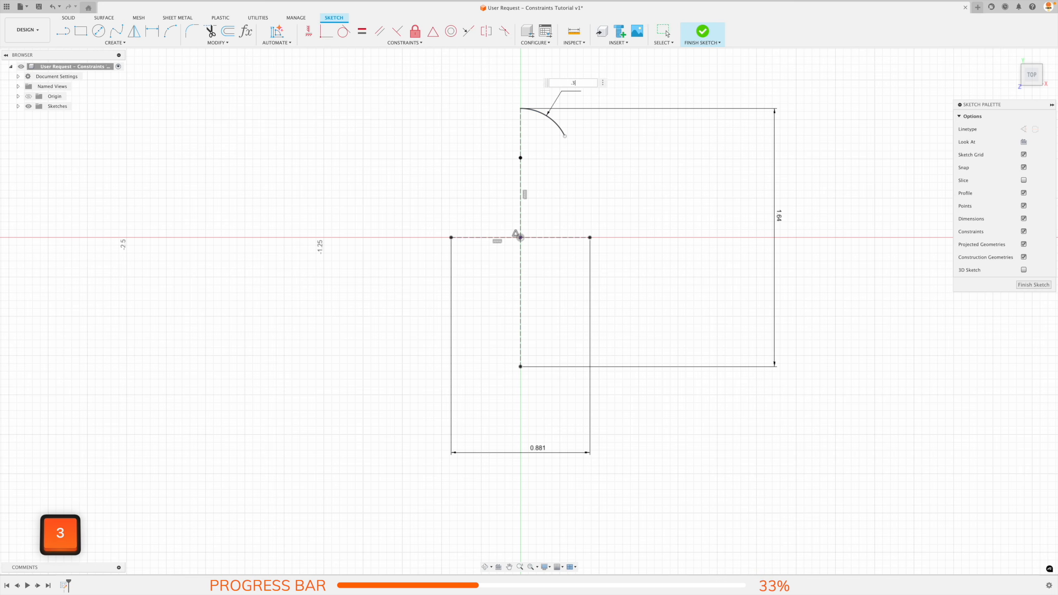
key(Return)
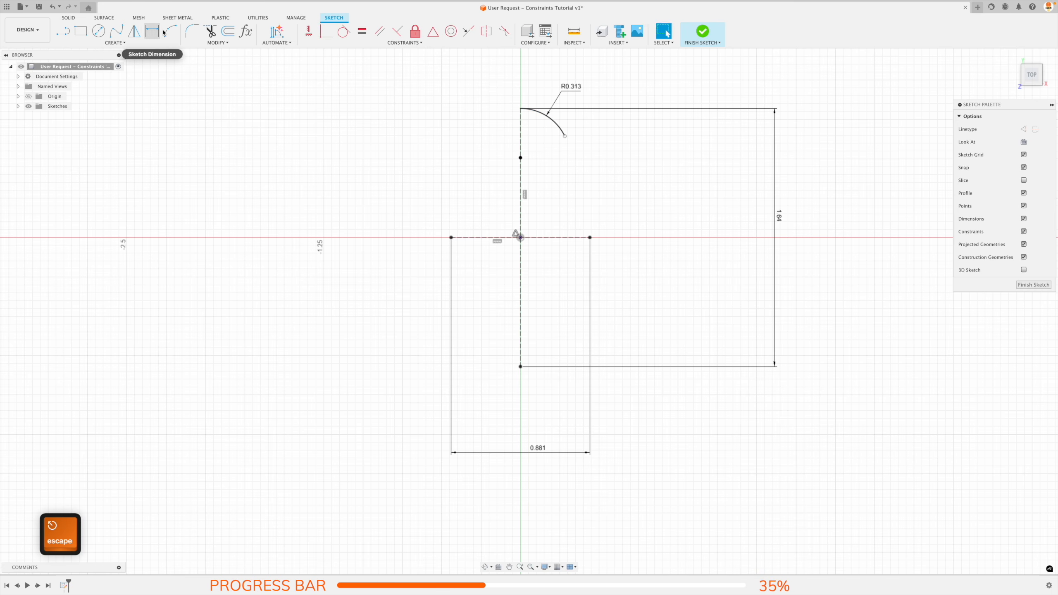
Draw a tangent arc from the first arc's free end to the horizontal centerline's right endpoint, and constrain its center horizontal to the origin.
click(170, 31)
click(565, 137)
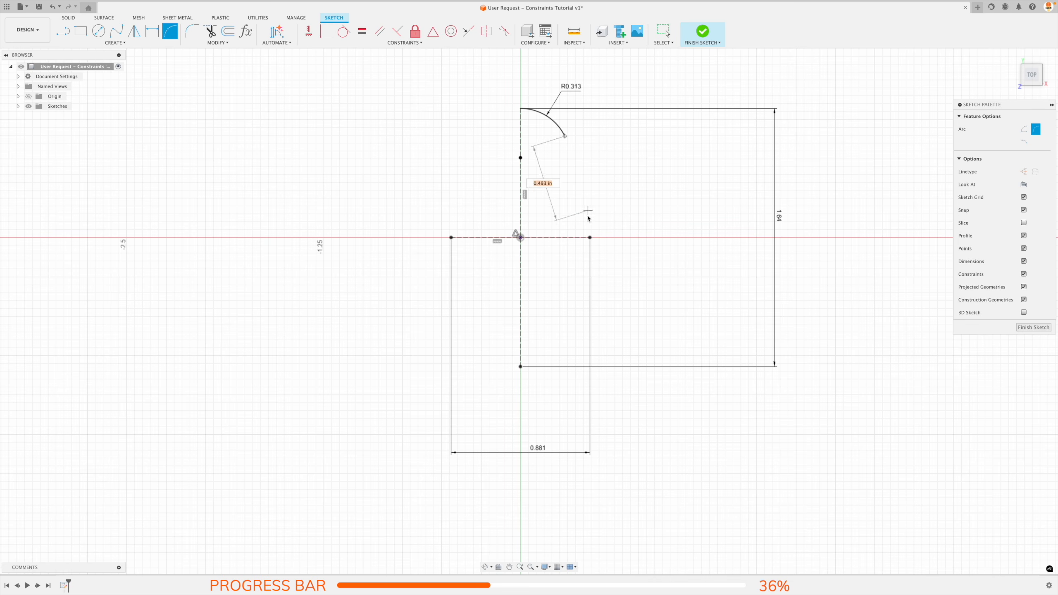
click(589, 237)
key(Escape)
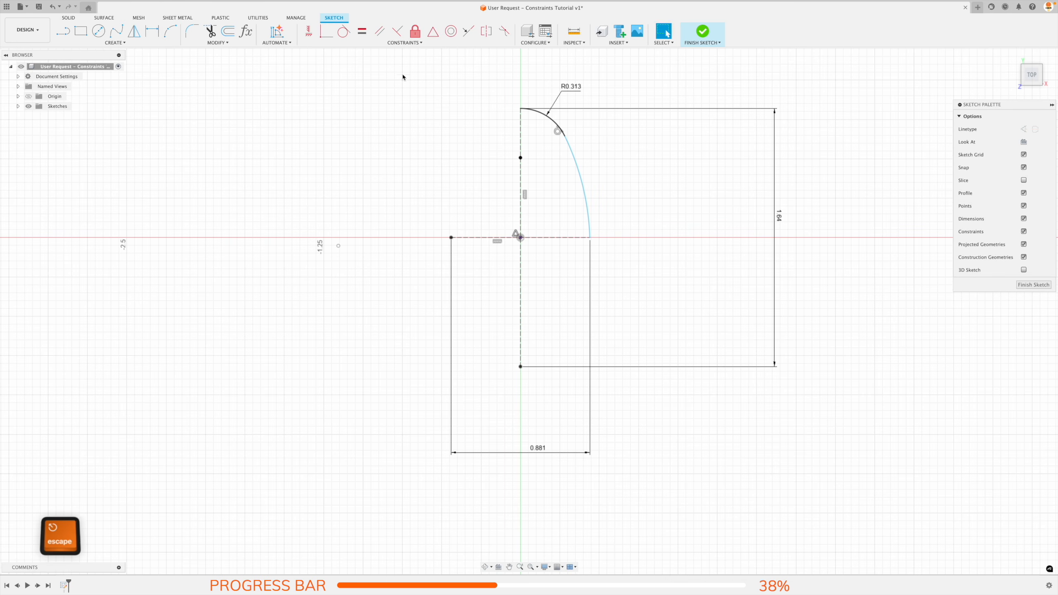
click(309, 31)
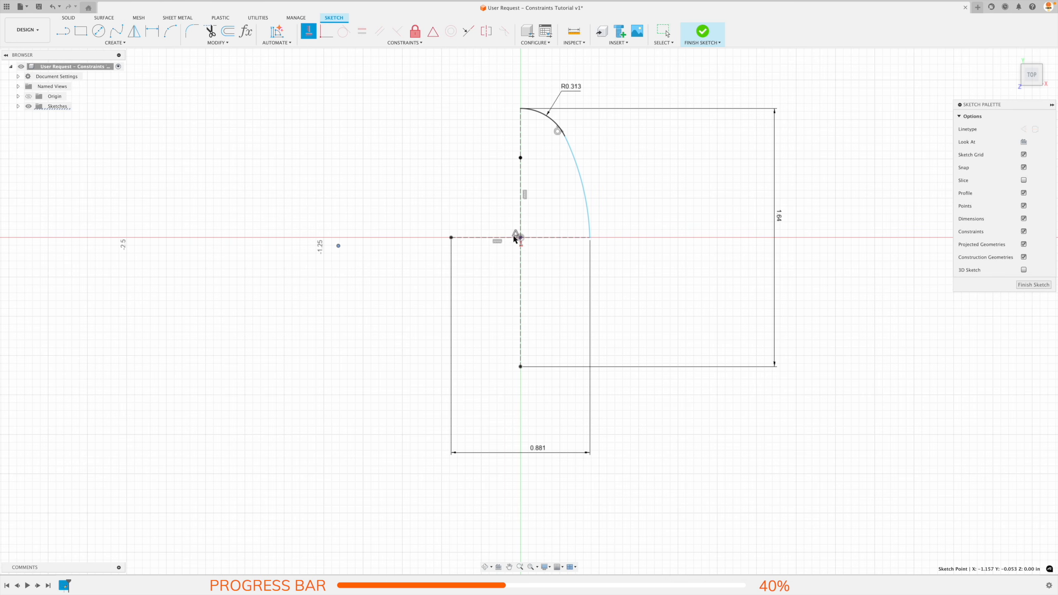
Add a driven radius dimension to the larger side arc.
key(d)
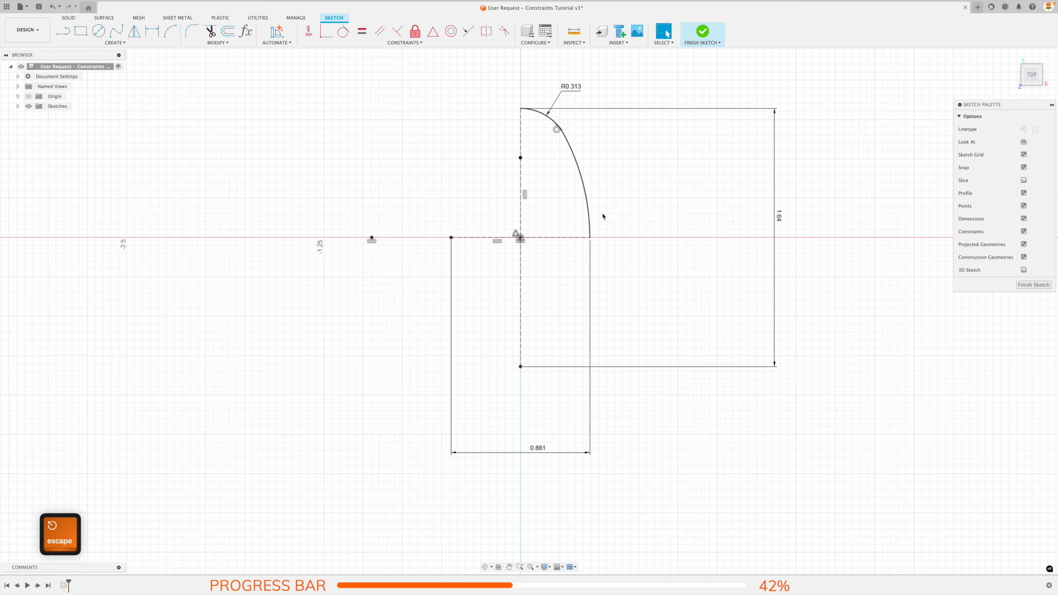
click(585, 198)
click(617, 156)
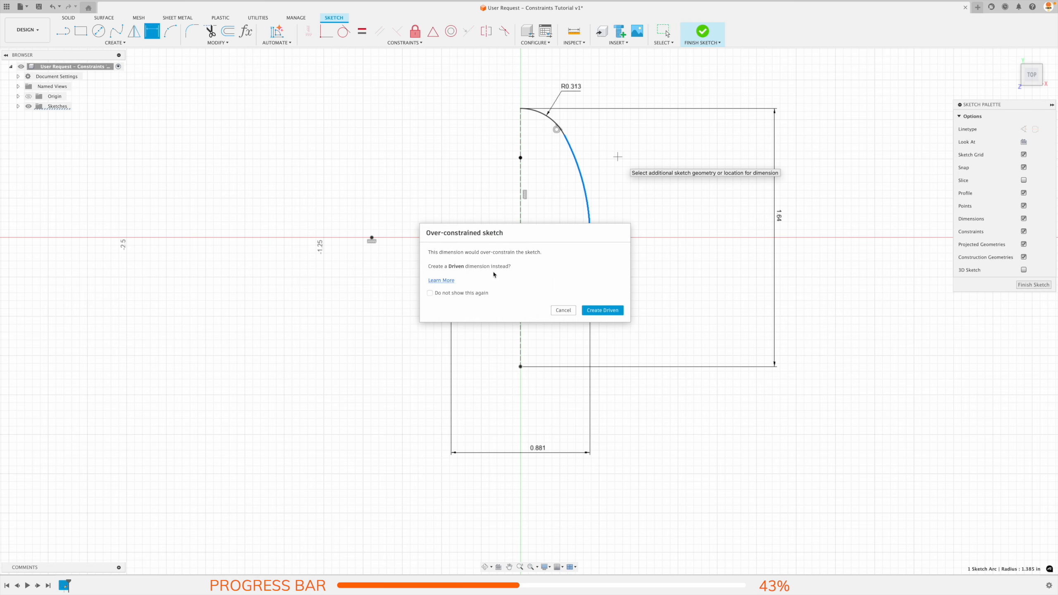
click(594, 315)
key(Escape)
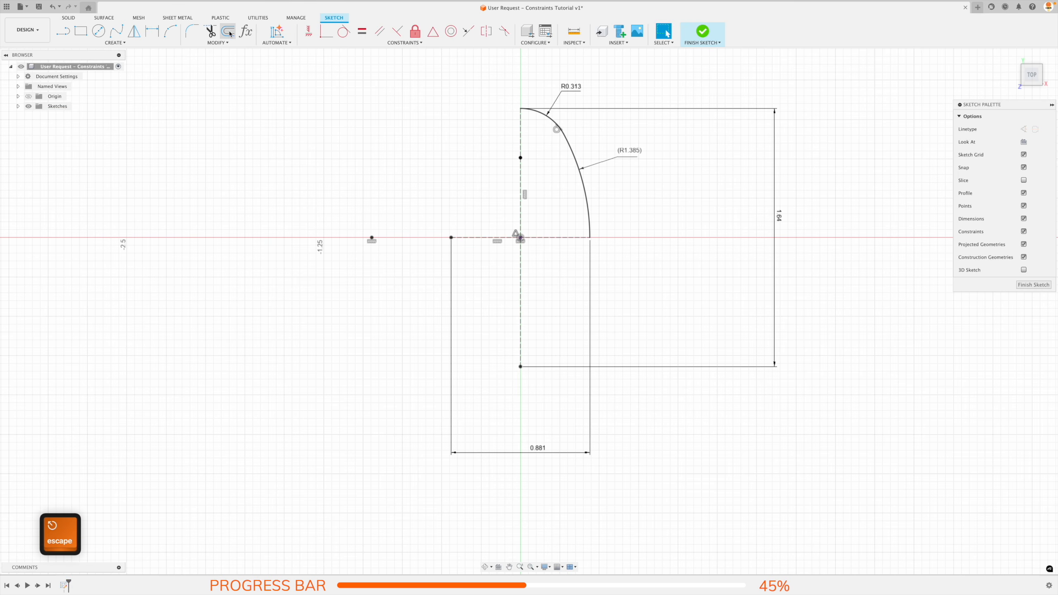
Mirror the two connected arcs about the vertical construction line.
click(135, 31)
click(589, 203)
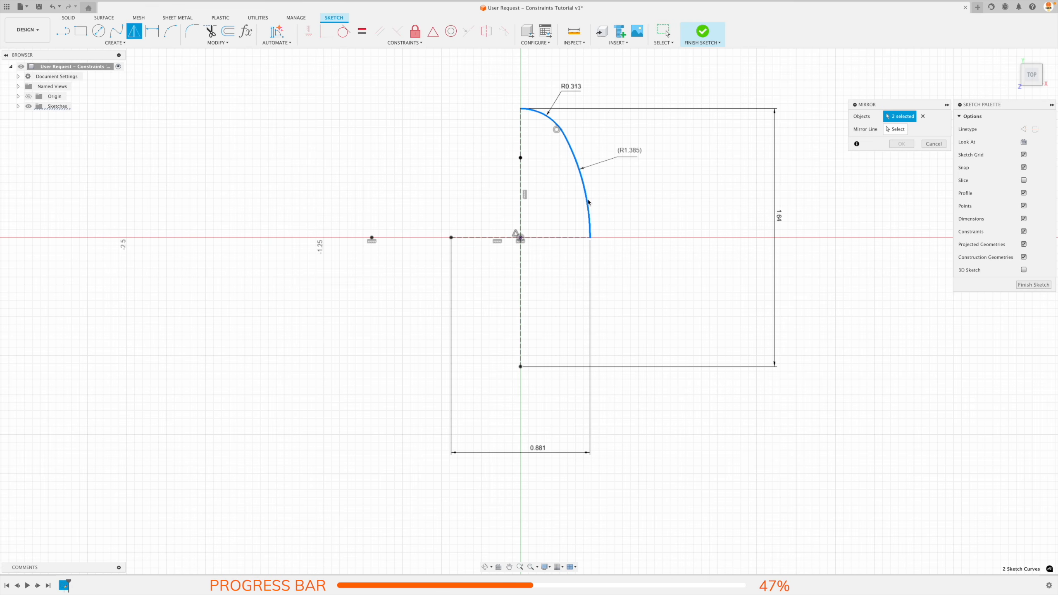
click(900, 129)
click(520, 177)
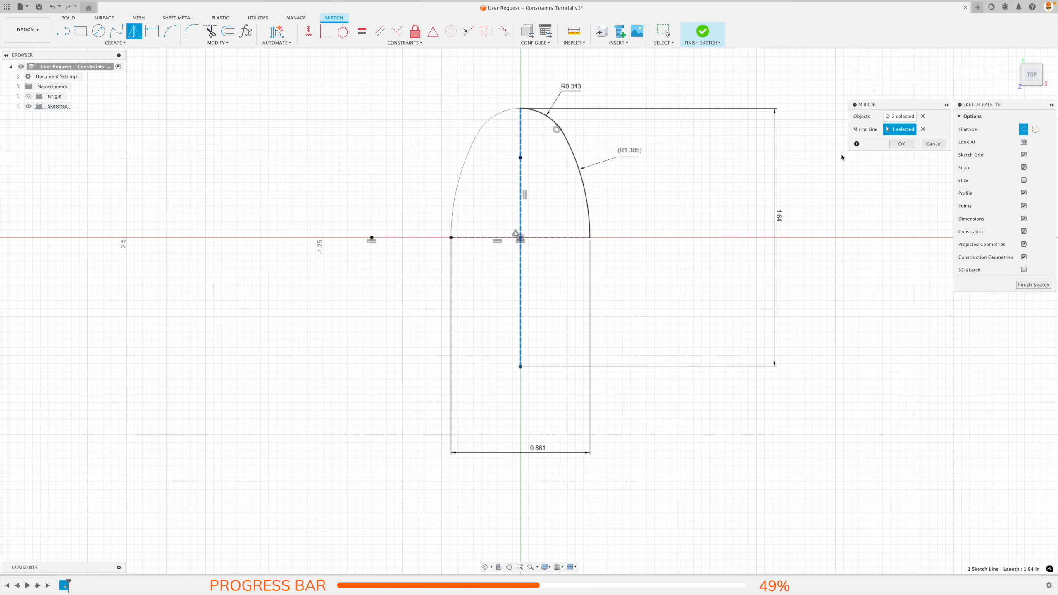
click(901, 144)
Repeat Mirror on the four upper arcs about the horizontal construction line to close the oval profile.
right_click(629, 175)
click(632, 116)
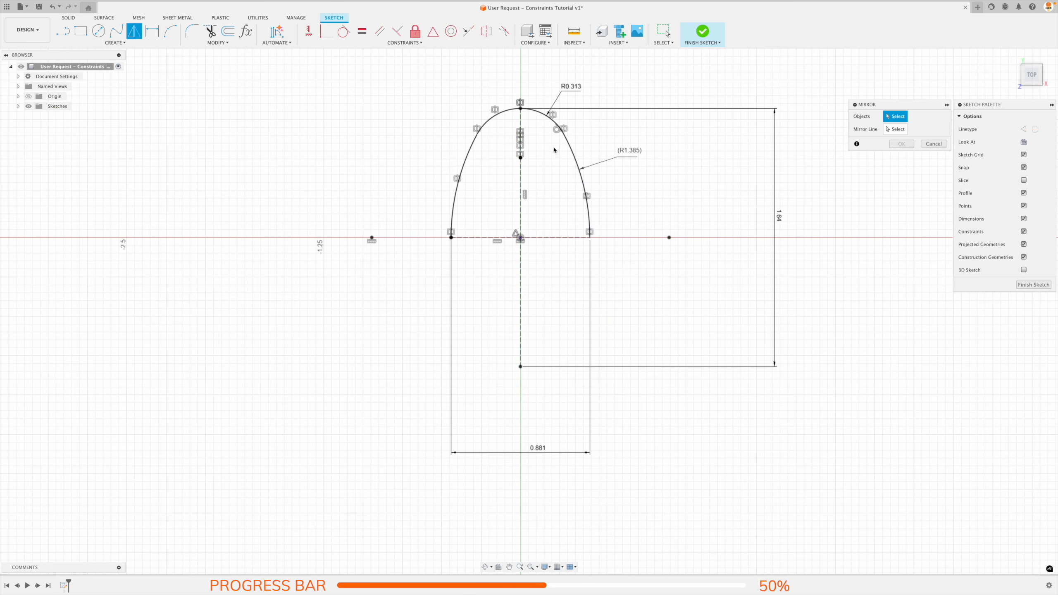
click(570, 151)
click(501, 113)
click(898, 129)
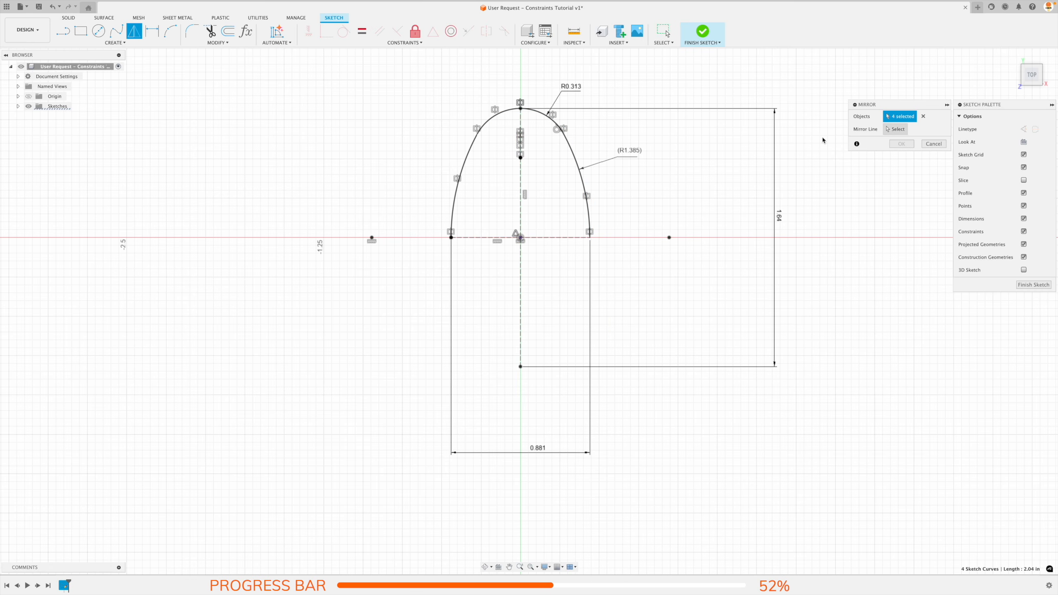
click(544, 238)
click(900, 144)
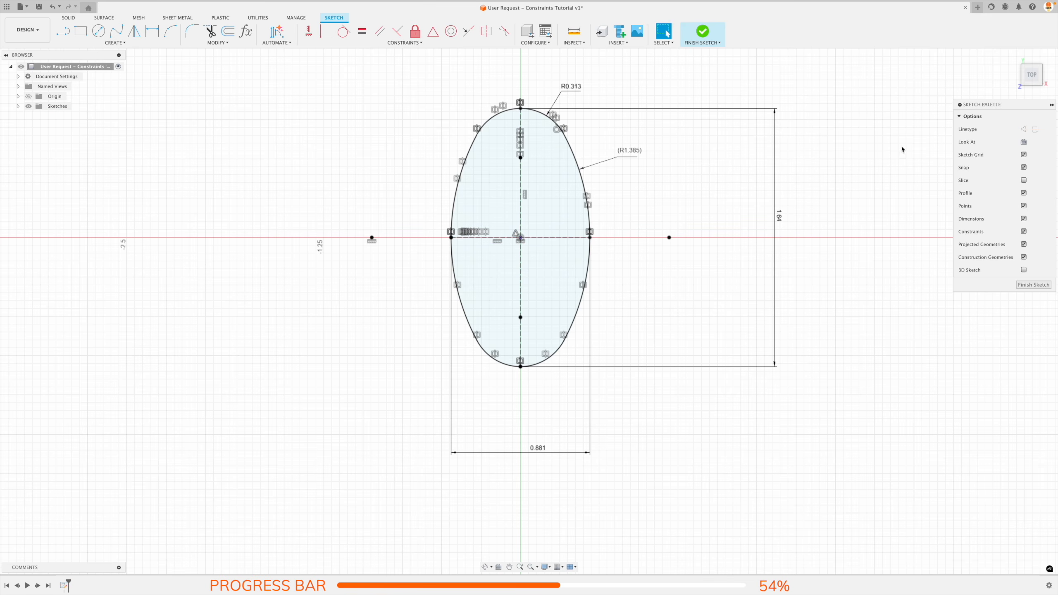
Place two sketch points on the vertical centerline, above and below the origin, and make them symmetric about the horizontal centerline.
click(115, 42)
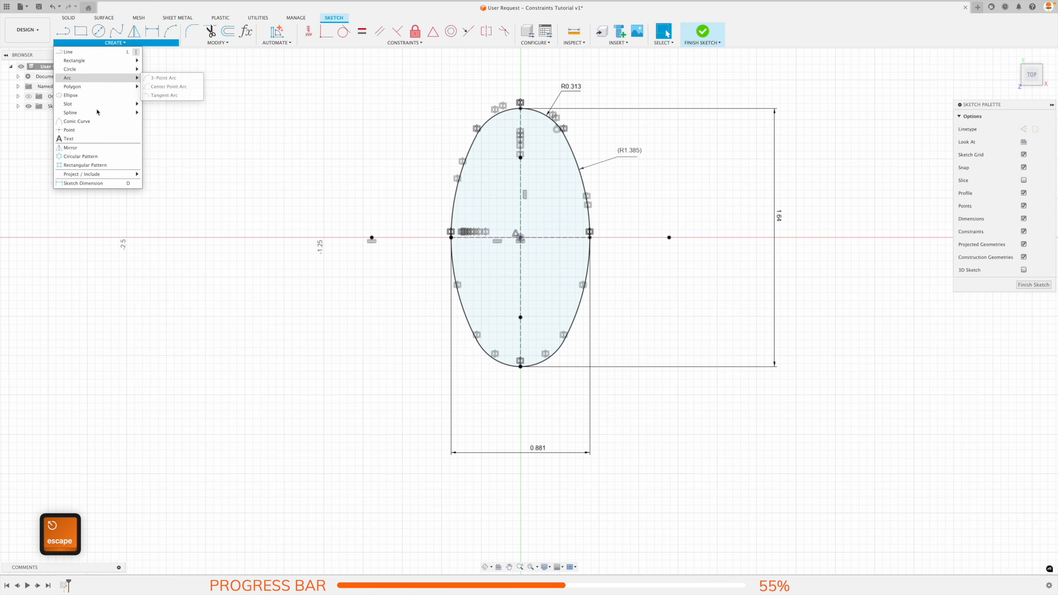
click(83, 130)
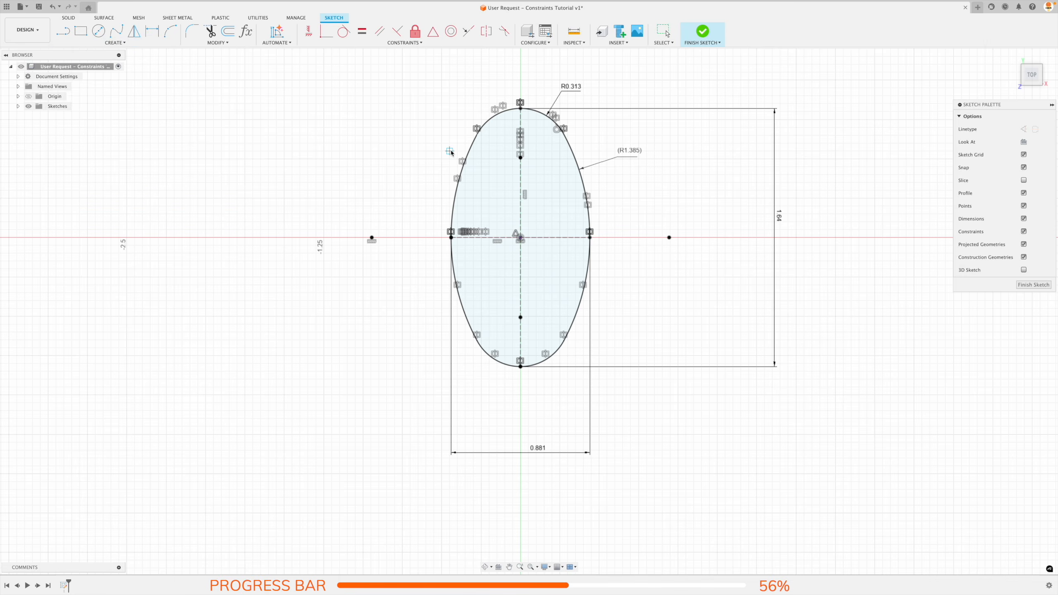
click(521, 271)
click(486, 32)
click(520, 175)
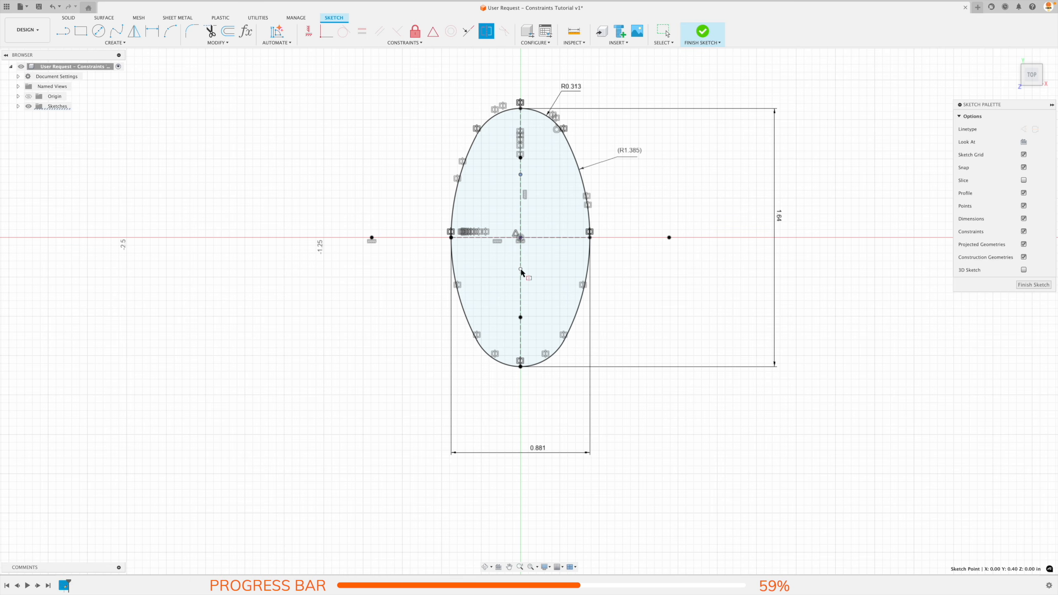
click(521, 269)
click(542, 238)
key(Escape)
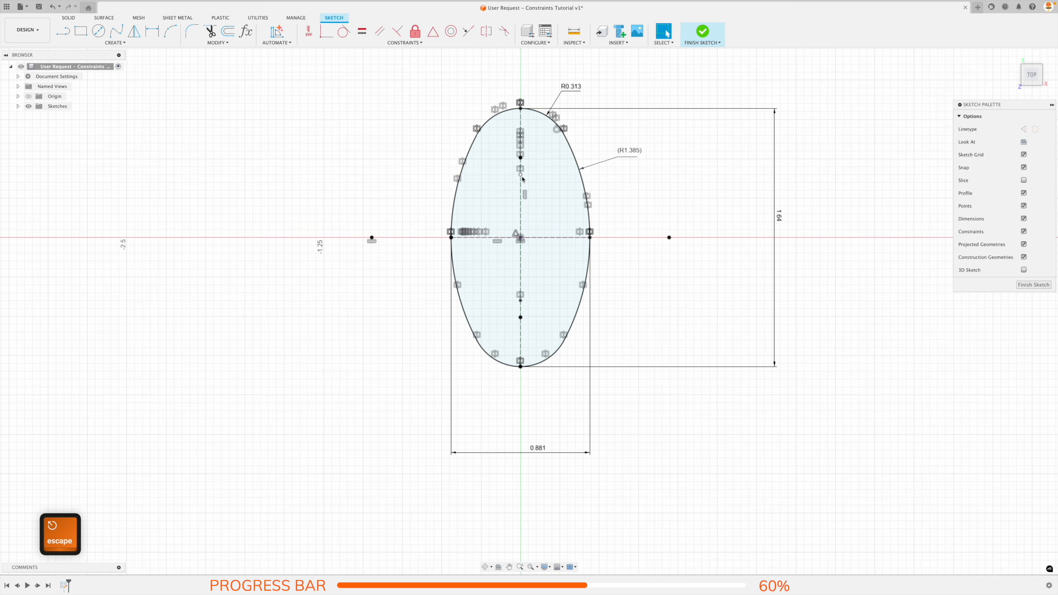
Dimension the distance between the two new centerline points as 1.25 in and finish the sketch.
key(d)
click(521, 176)
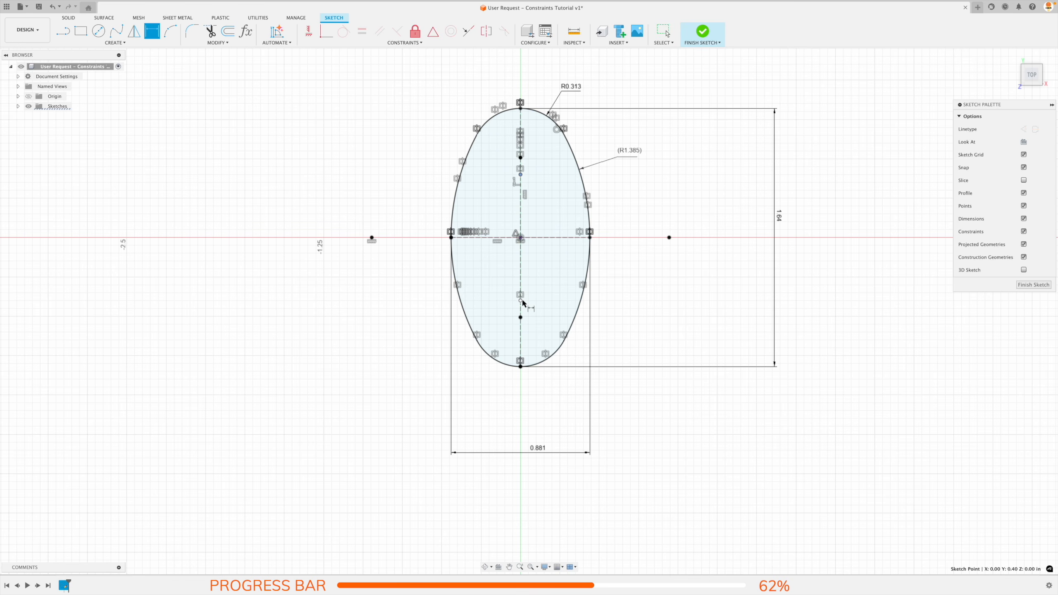
click(521, 301)
click(683, 257)
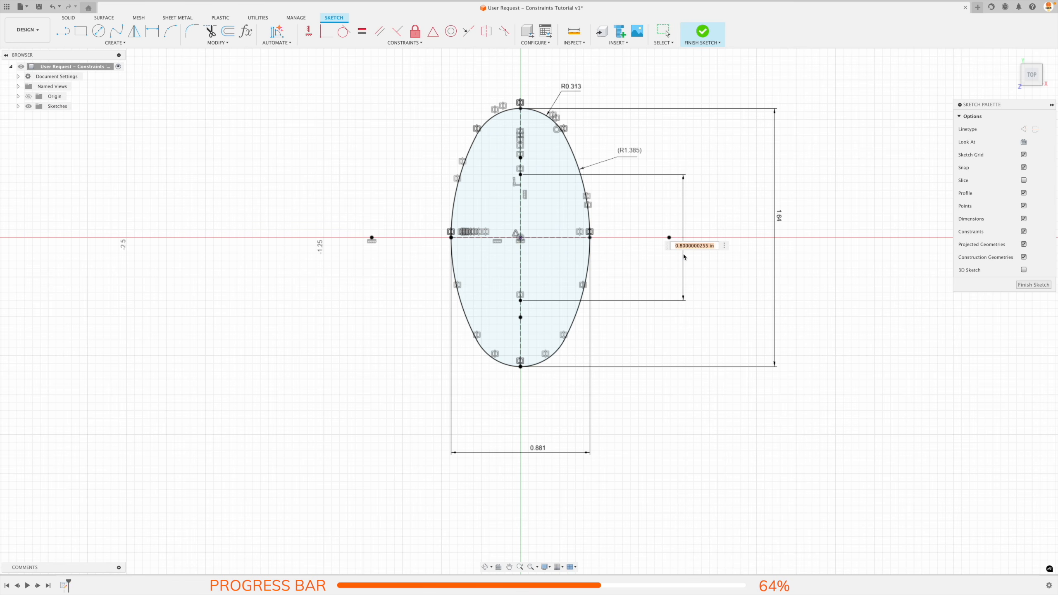
text(1.25)
key(Return)
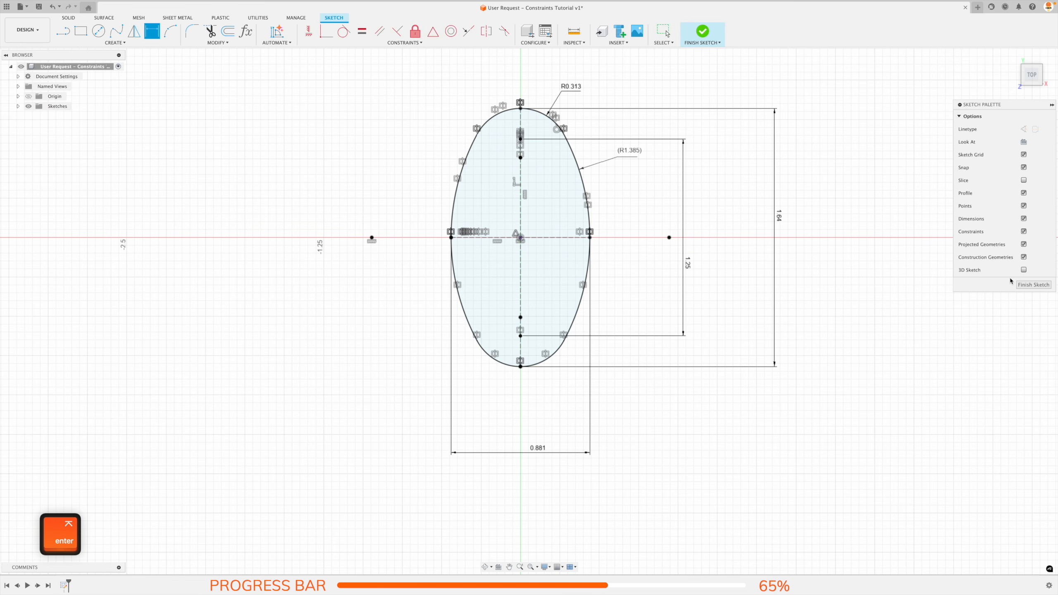
click(1023, 284)
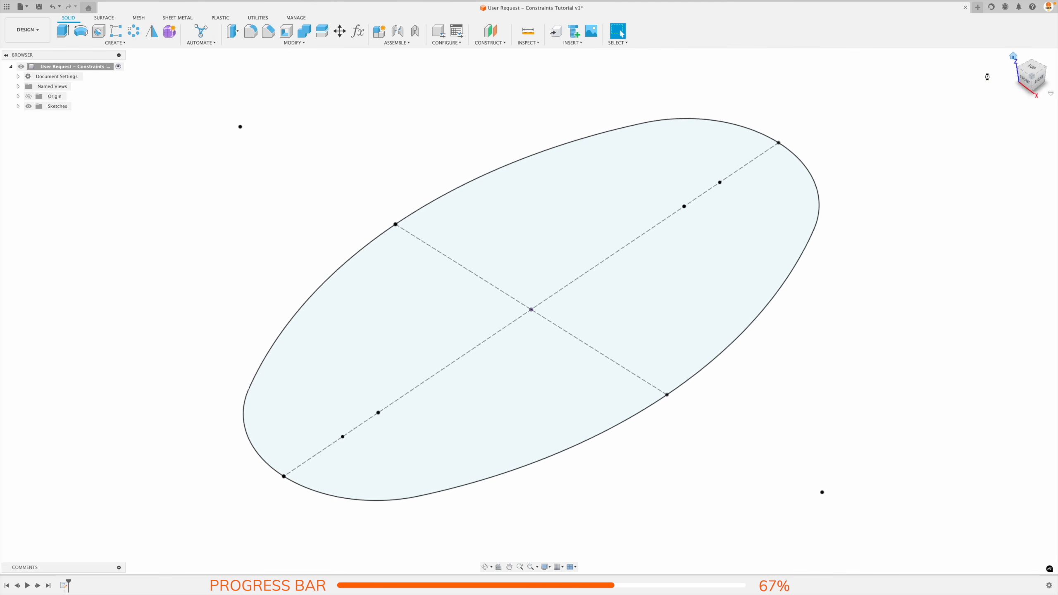
Extrude the oval profile 0.45 in downward as a new body.
click(63, 31)
text(-.4)
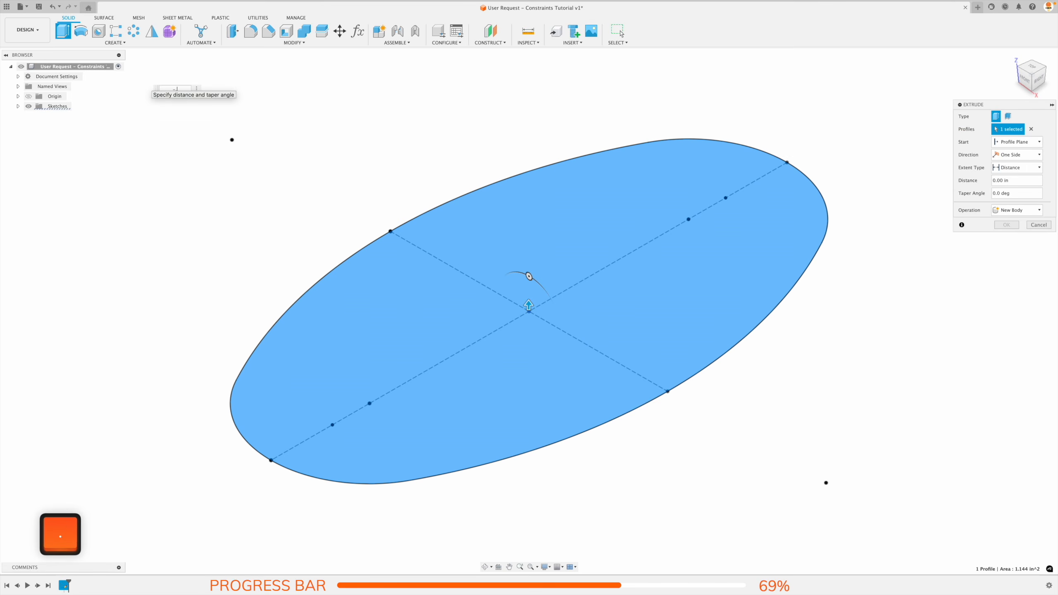
key(Return)
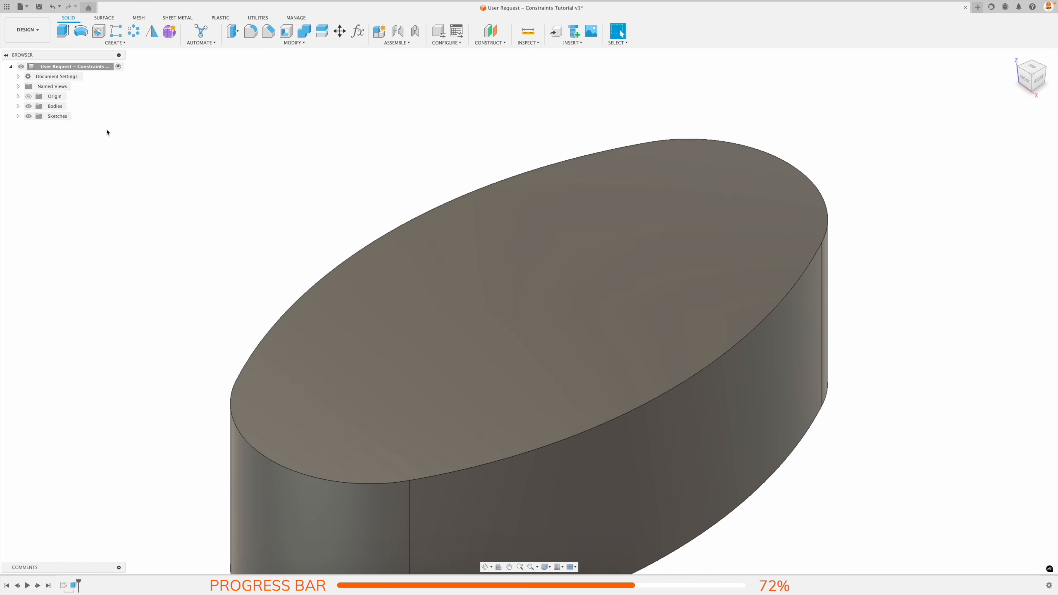
Show Sketch1 again and create a simple hole at the origin point in the oval's center.
click(18, 116)
click(36, 126)
key(h)
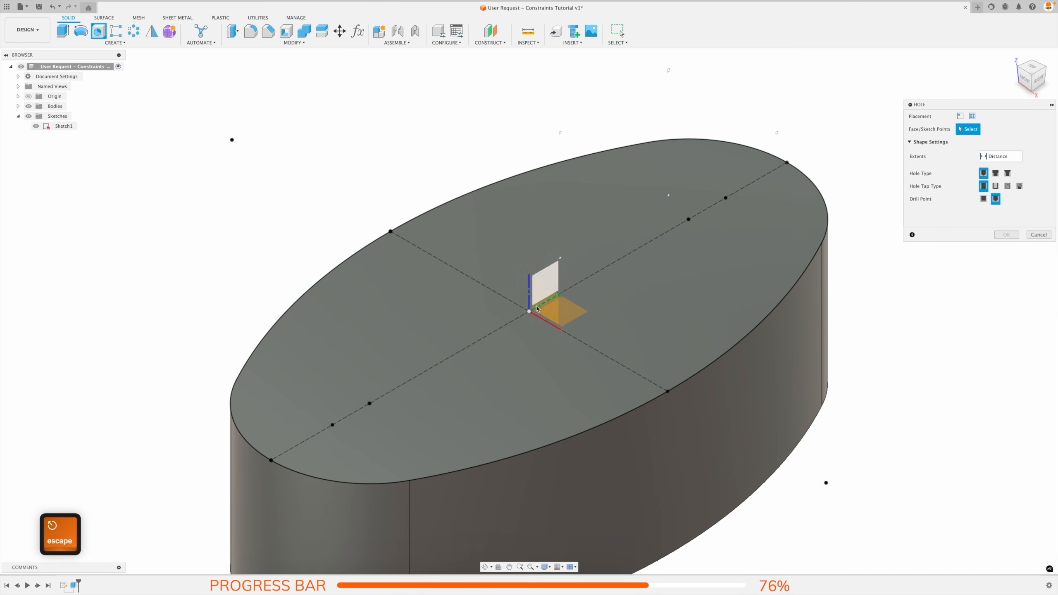
click(529, 311)
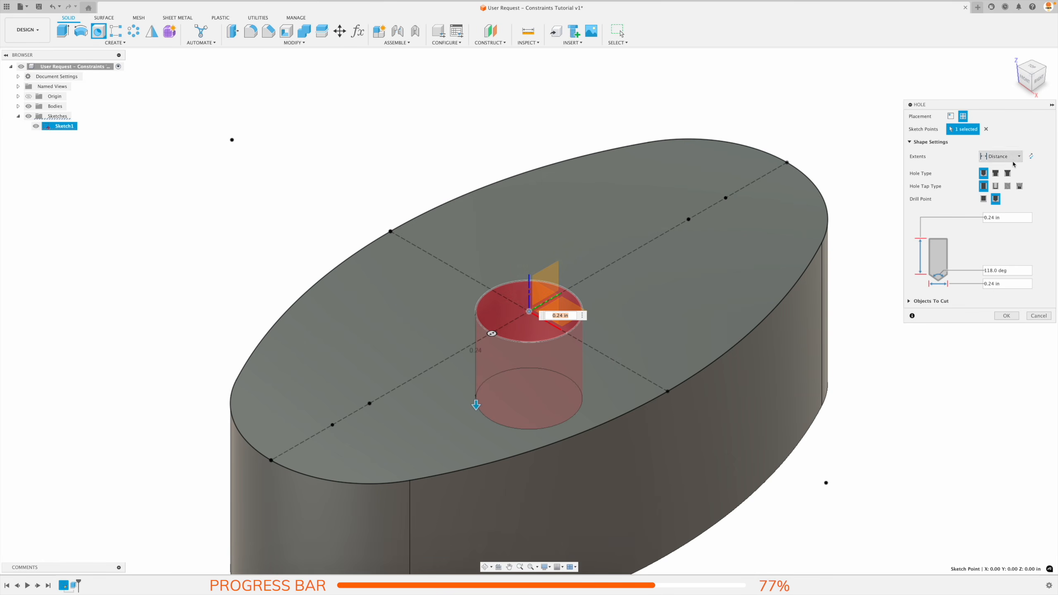
click(1013, 286)
key(Return)
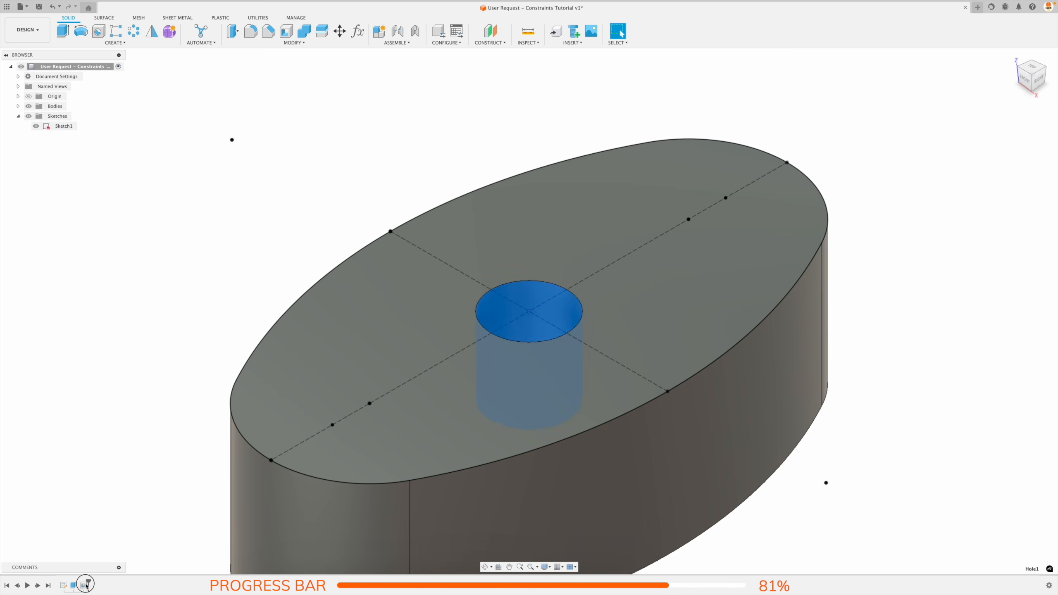
Edit the center hole to extend through All with a diameter of 0.375 in.
double_click(550, 317)
click(1008, 157)
click(1000, 191)
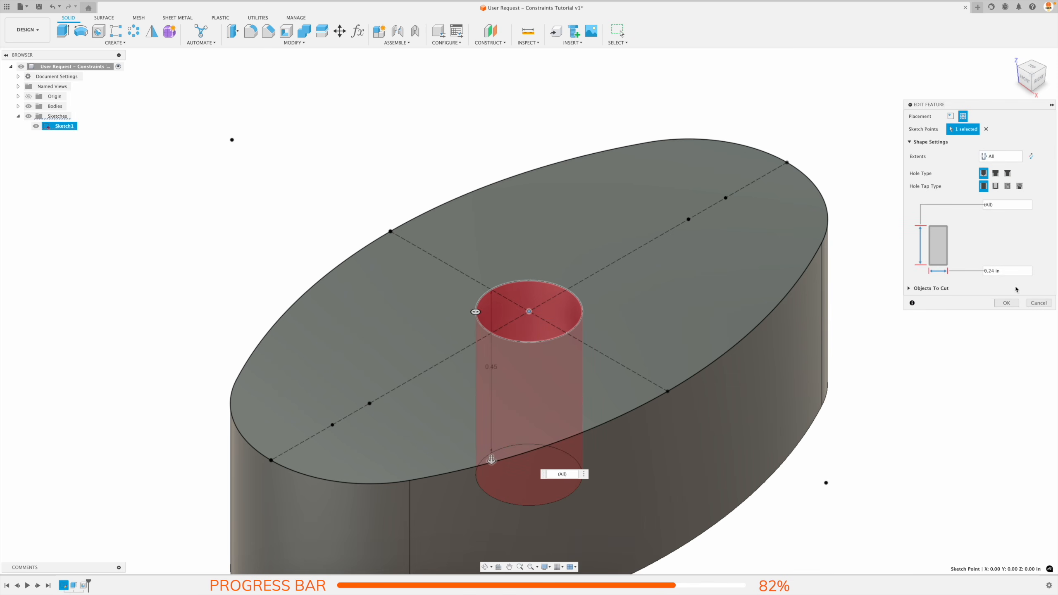
click(1007, 271)
text(.375)
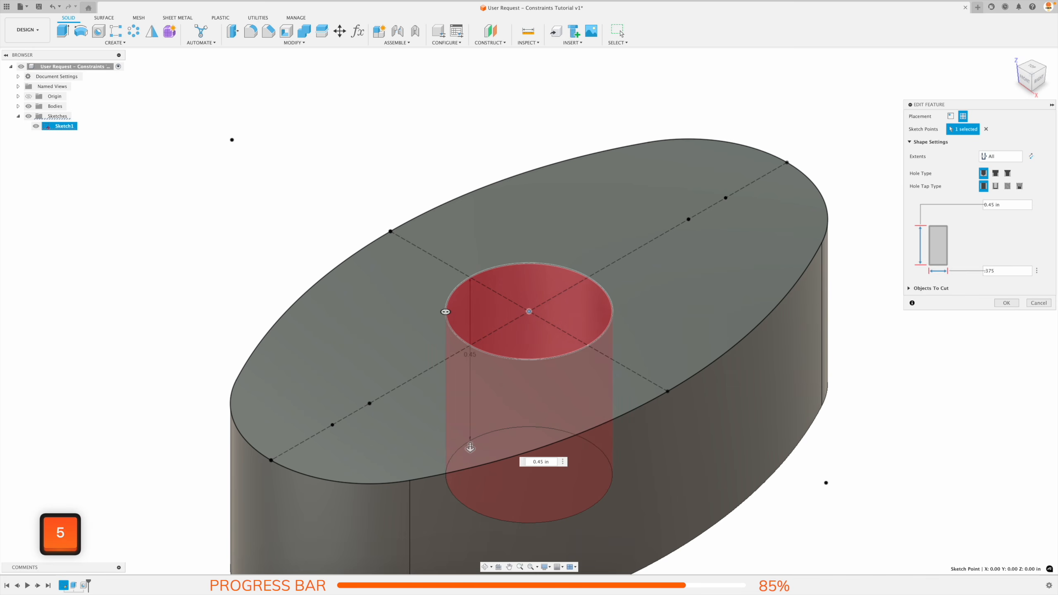
key(Return)
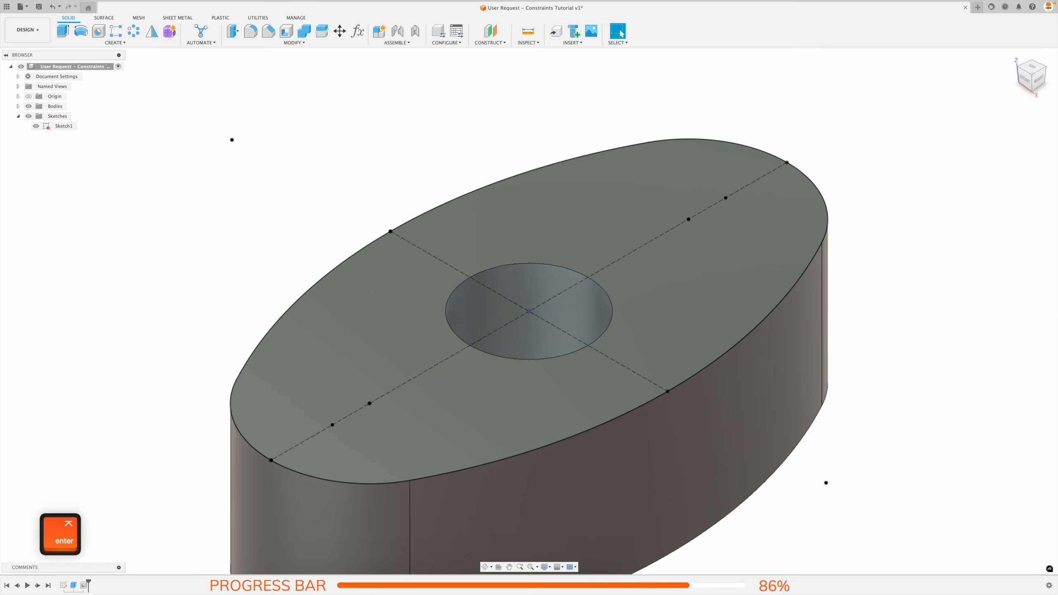
key(Escape)
Set up counterbore clearance holes at the two sketch points near the oval's ends.
click(100, 34)
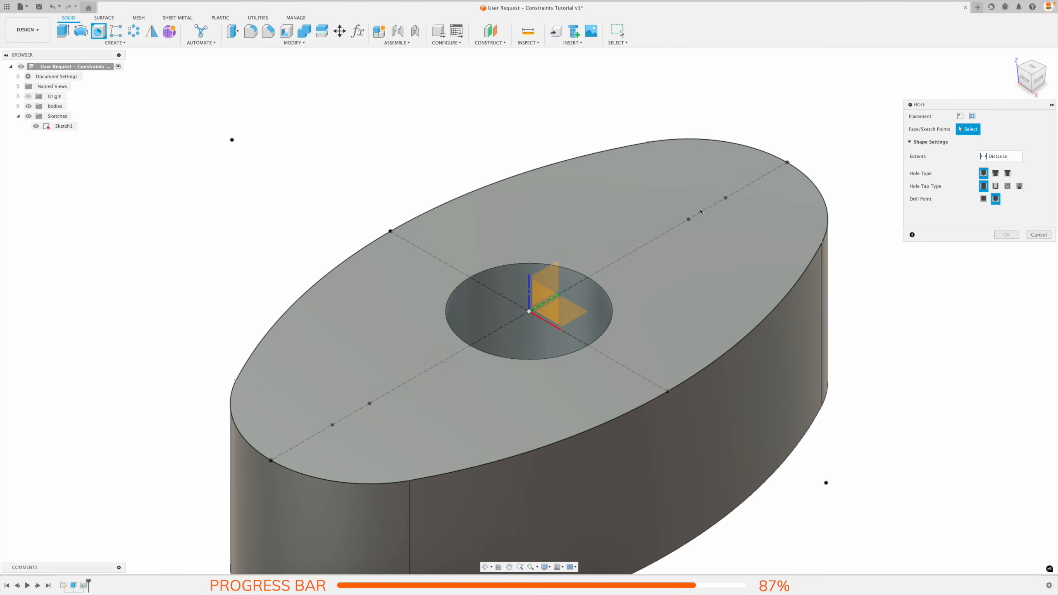
click(725, 198)
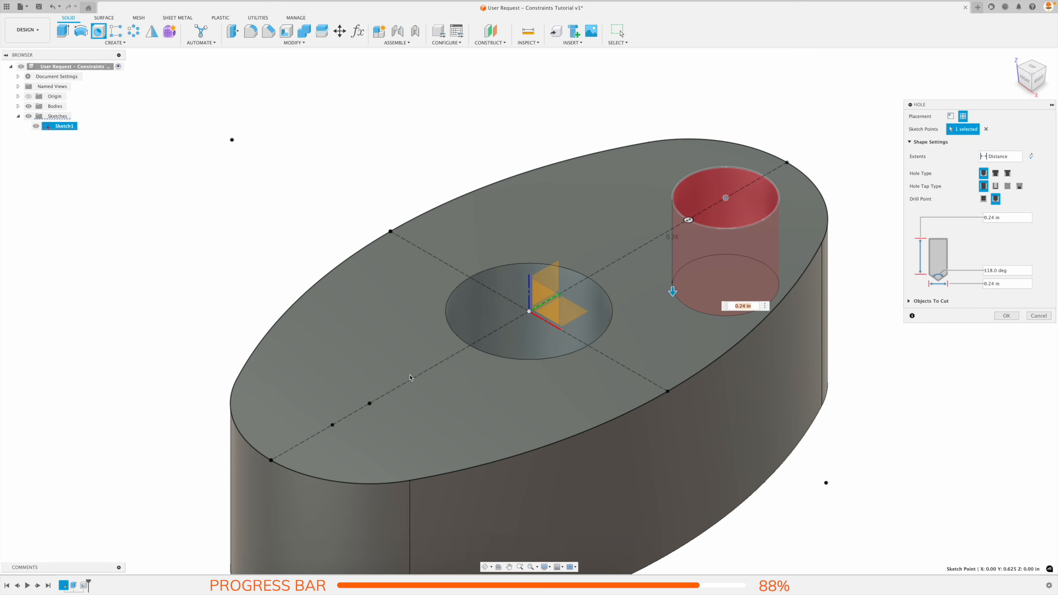
click(333, 426)
click(996, 172)
click(996, 186)
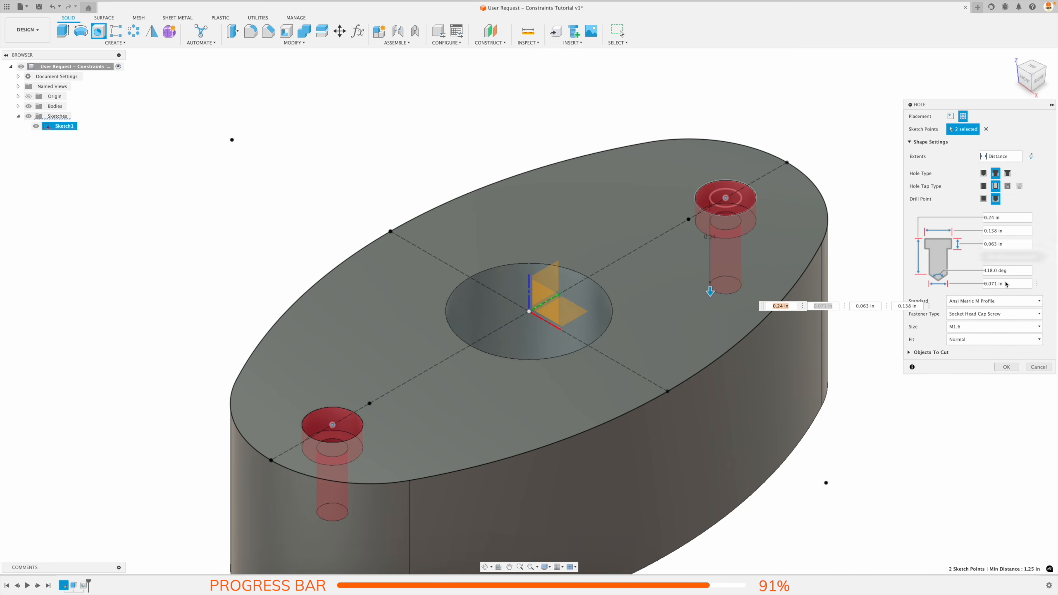
Set the counterbore holes' standard to Ansi Unified Screw Threads for a #8 Socket Head Cap Screw.
click(1000, 301)
click(991, 321)
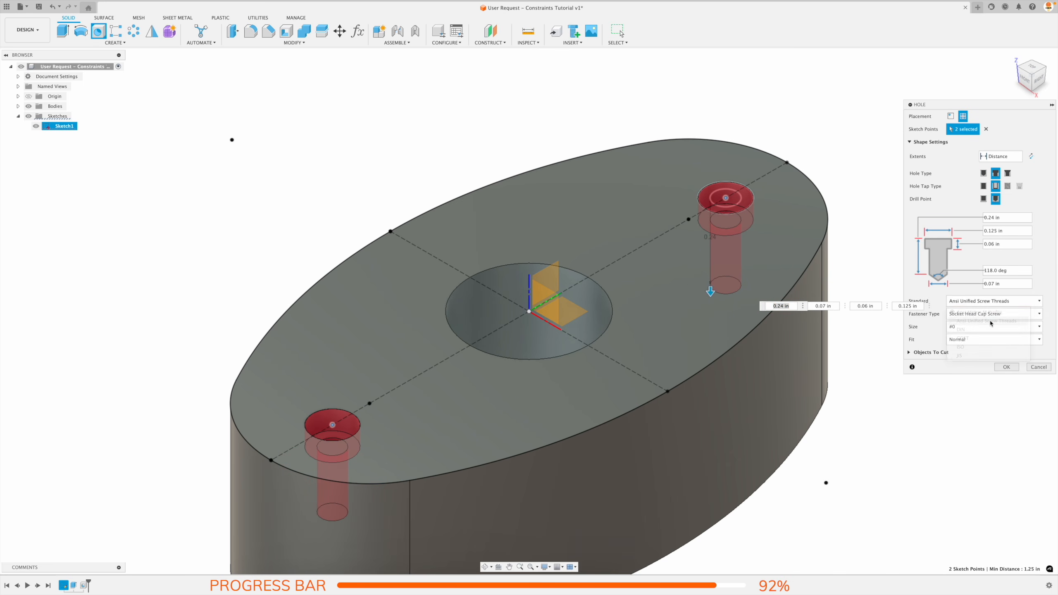
click(990, 316)
click(989, 315)
click(988, 330)
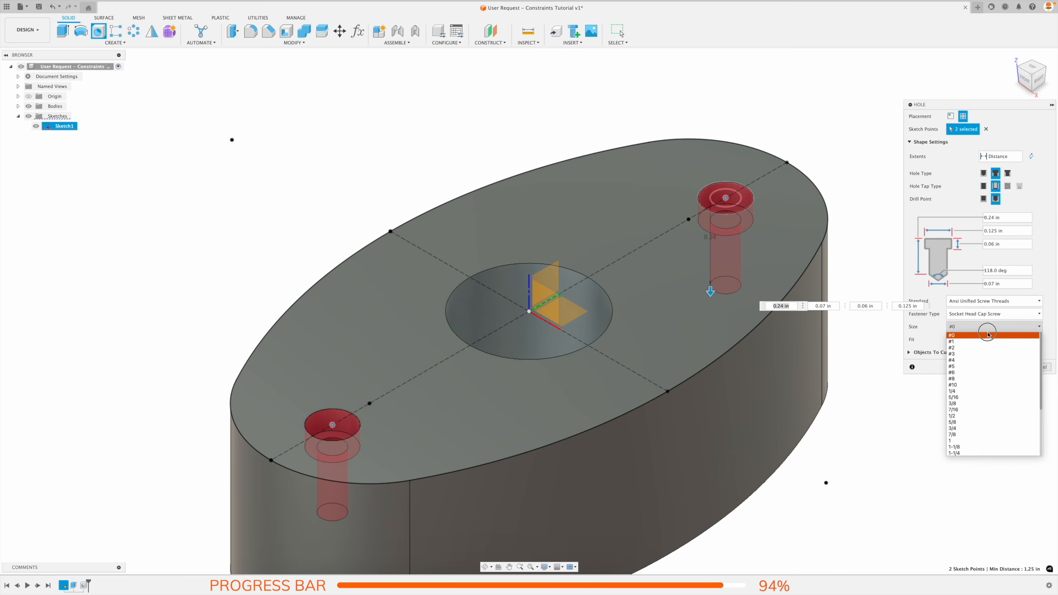
click(970, 379)
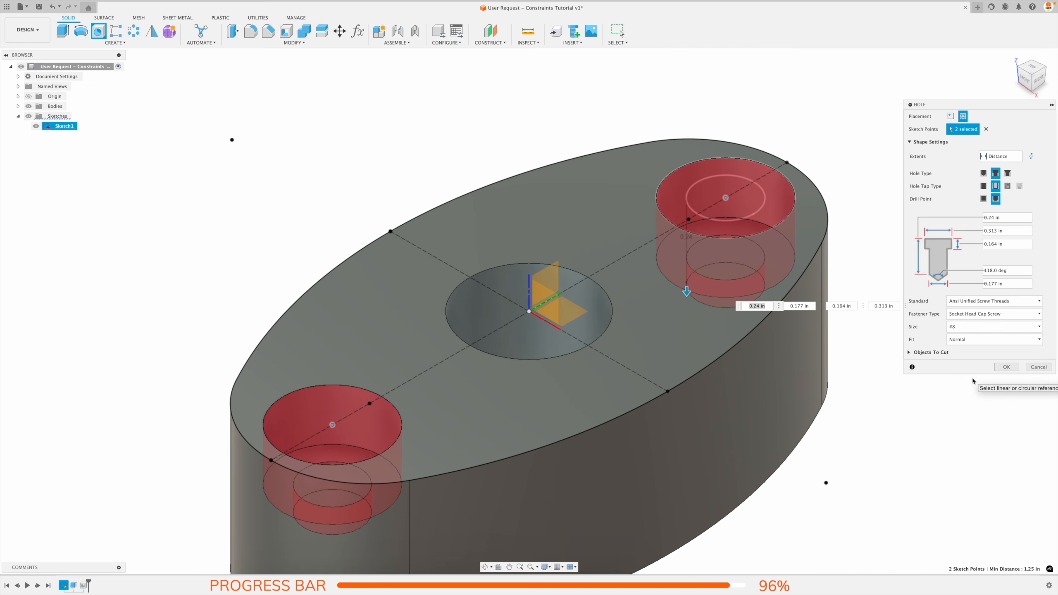
Set the counterbore holes' extents to All, create them, and hide Sketch1.
click(1000, 155)
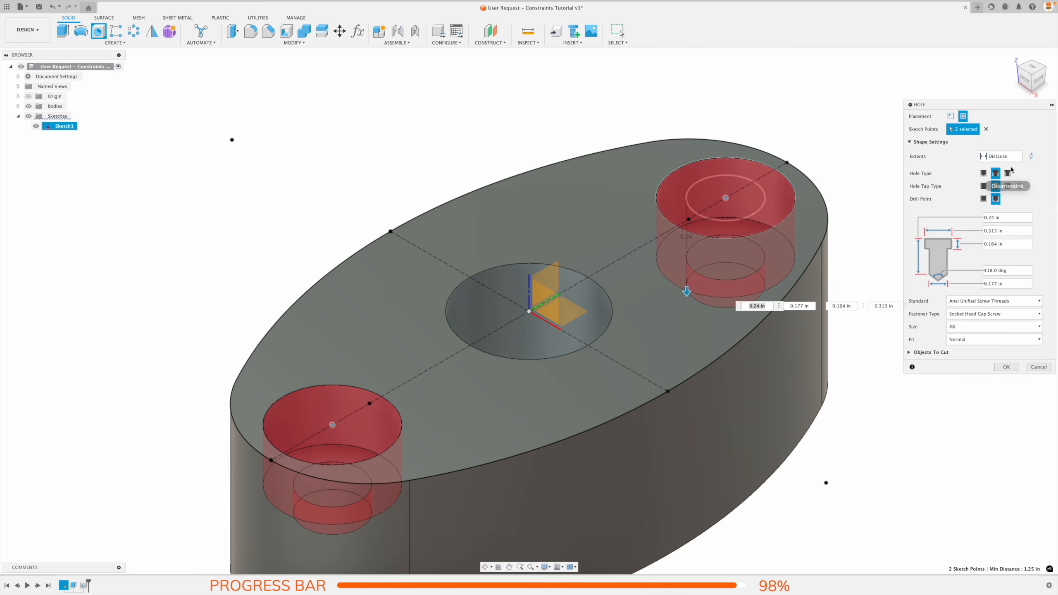
click(1000, 187)
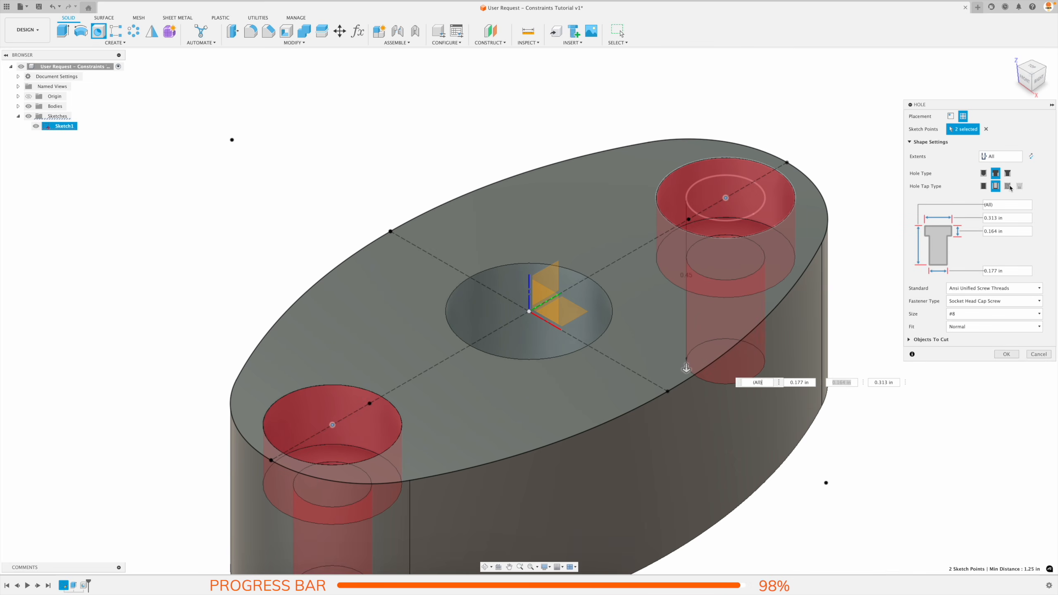
click(1008, 354)
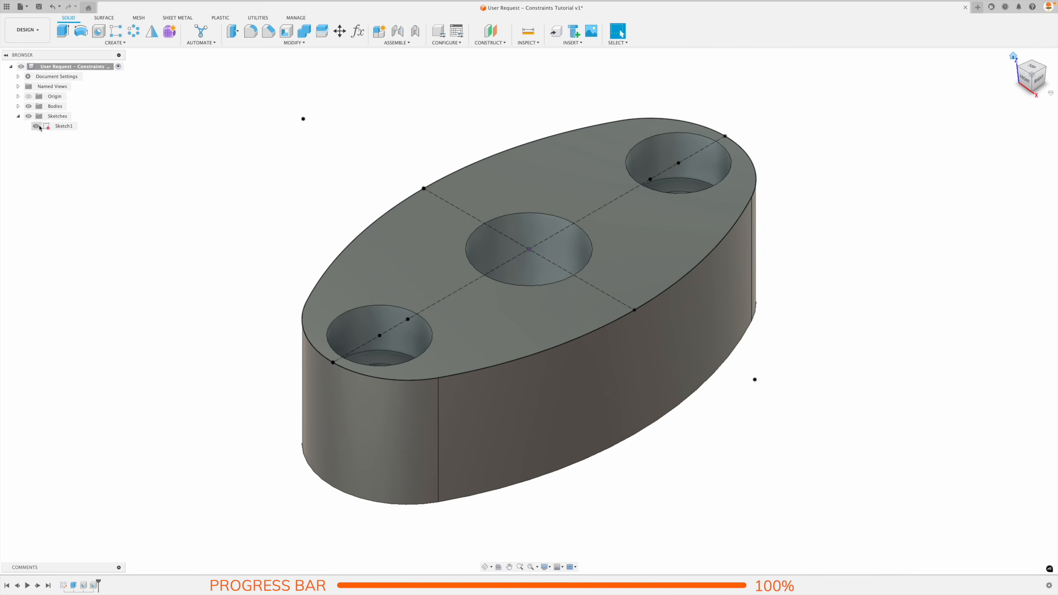
click(36, 127)
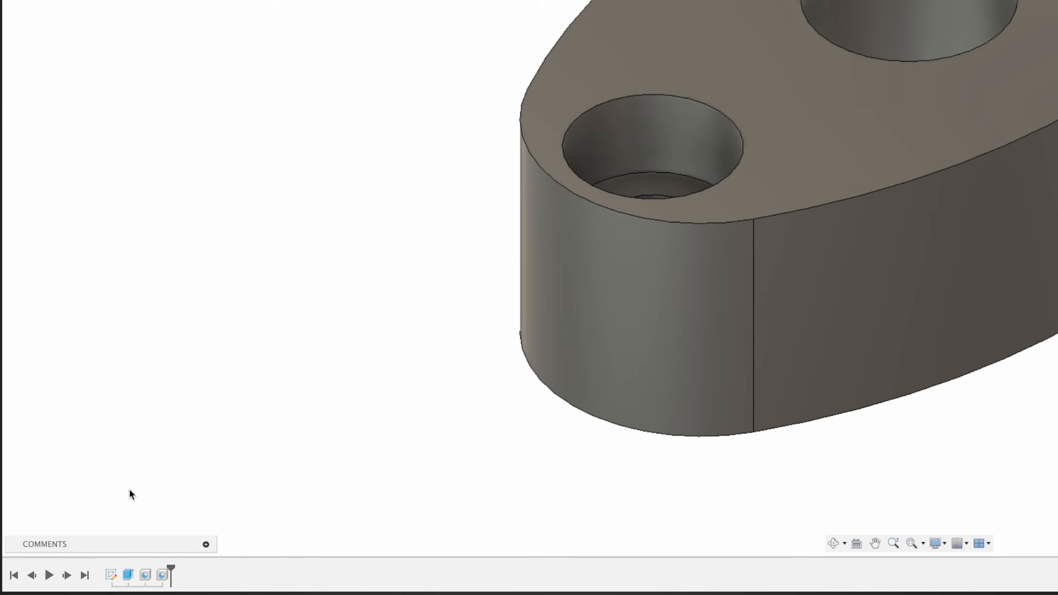
Delete the sketch, the extrusion and both hole features from the design history.
click(167, 578)
shift+click(114, 577)
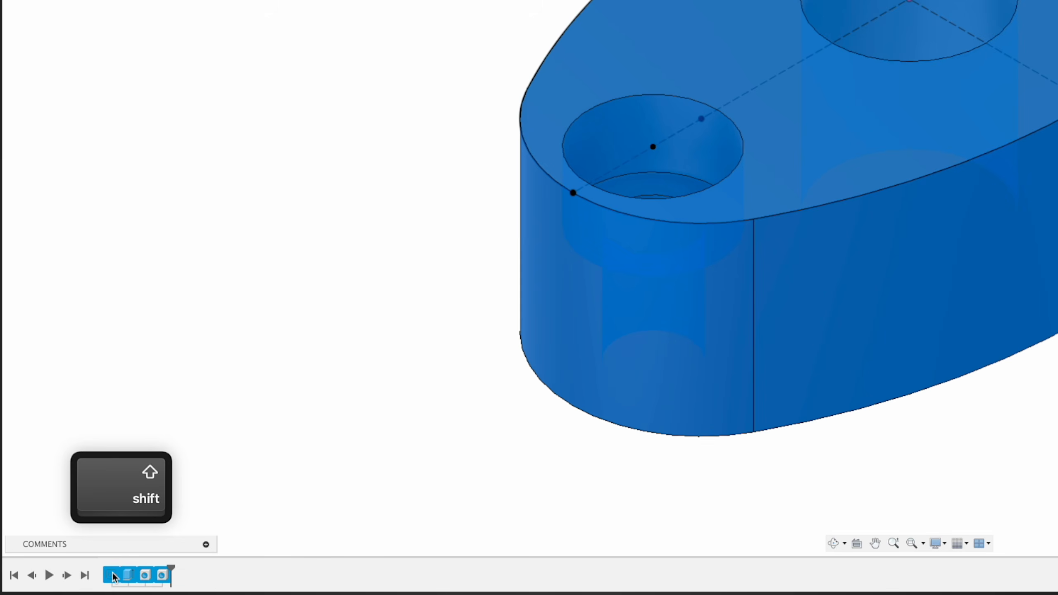
key(Delete)
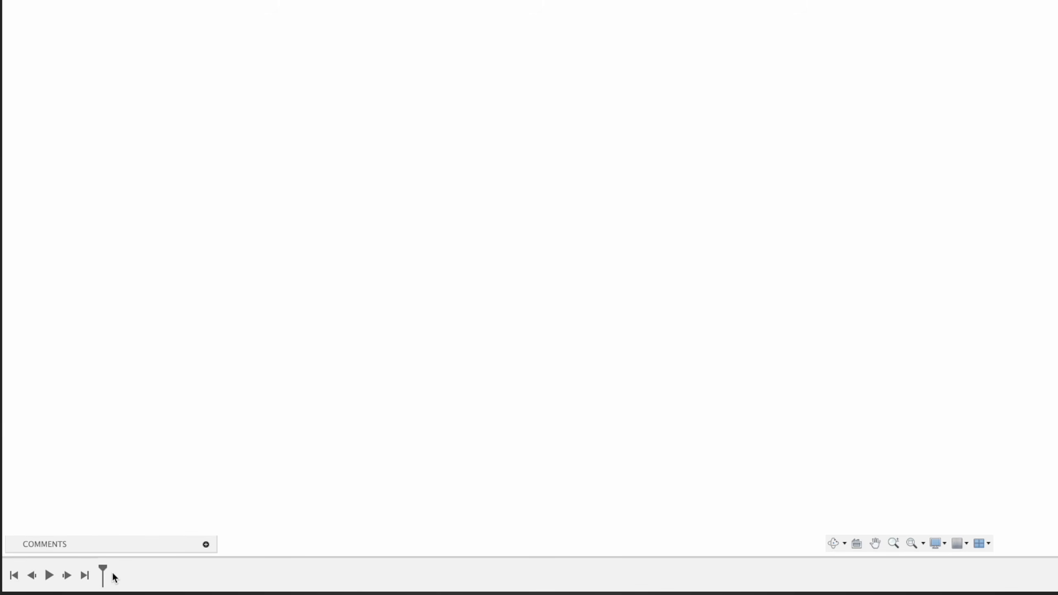
right_click(191, 487)
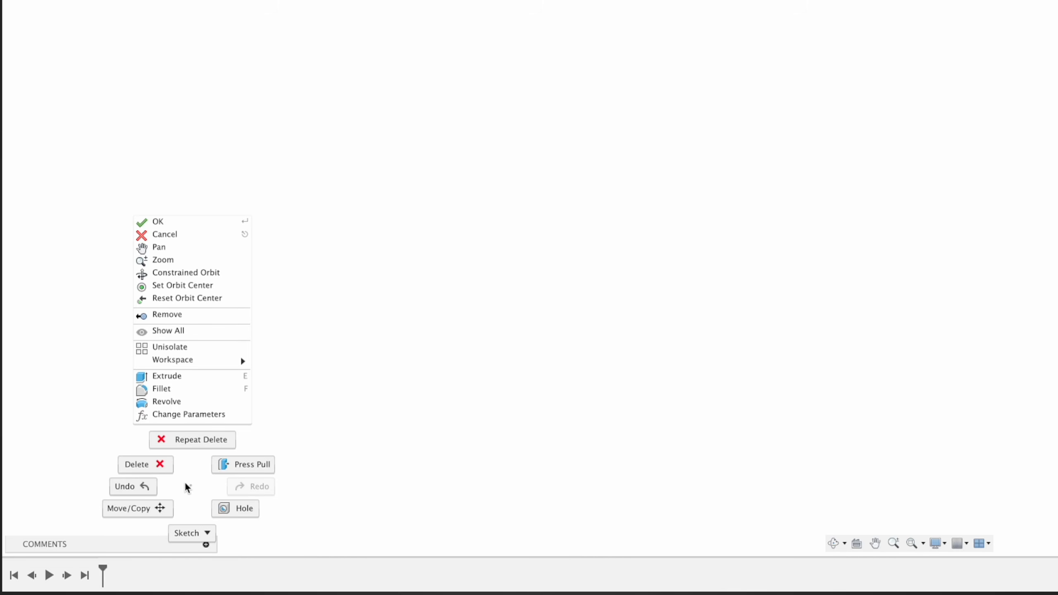
key(Escape)
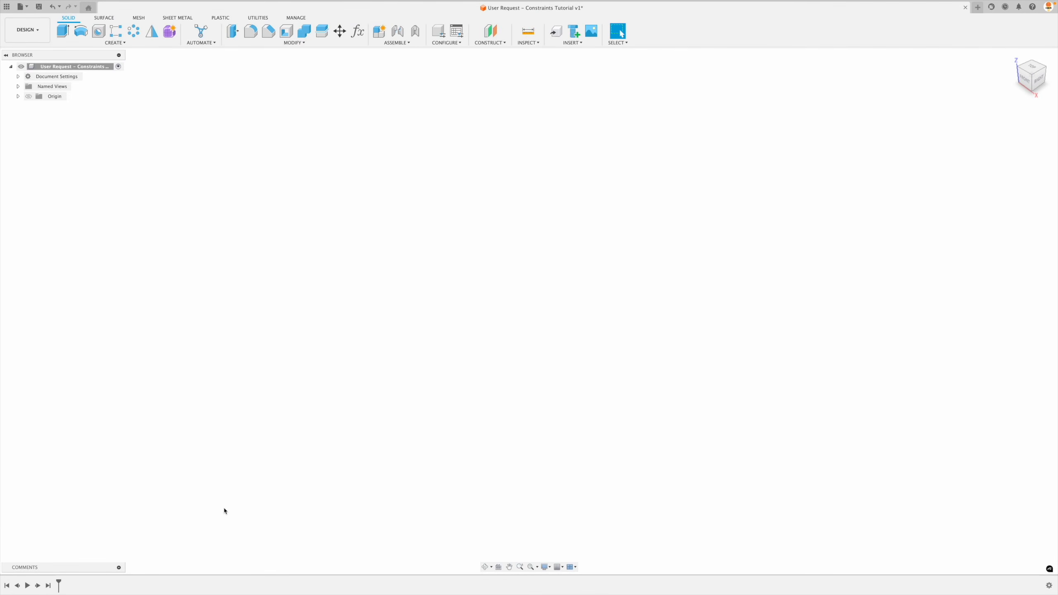
click(114, 43)
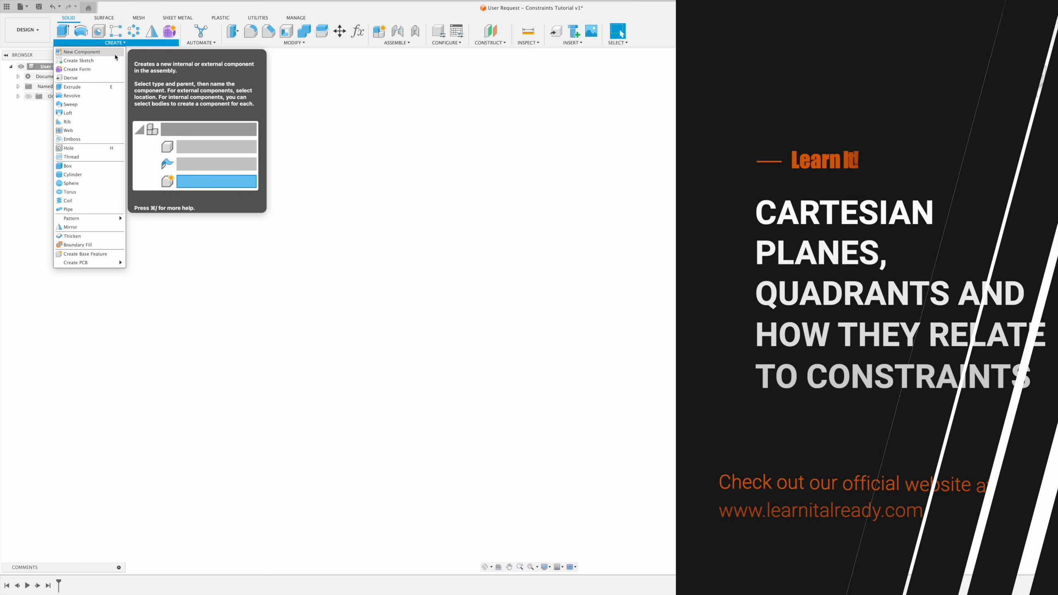
click(115, 62)
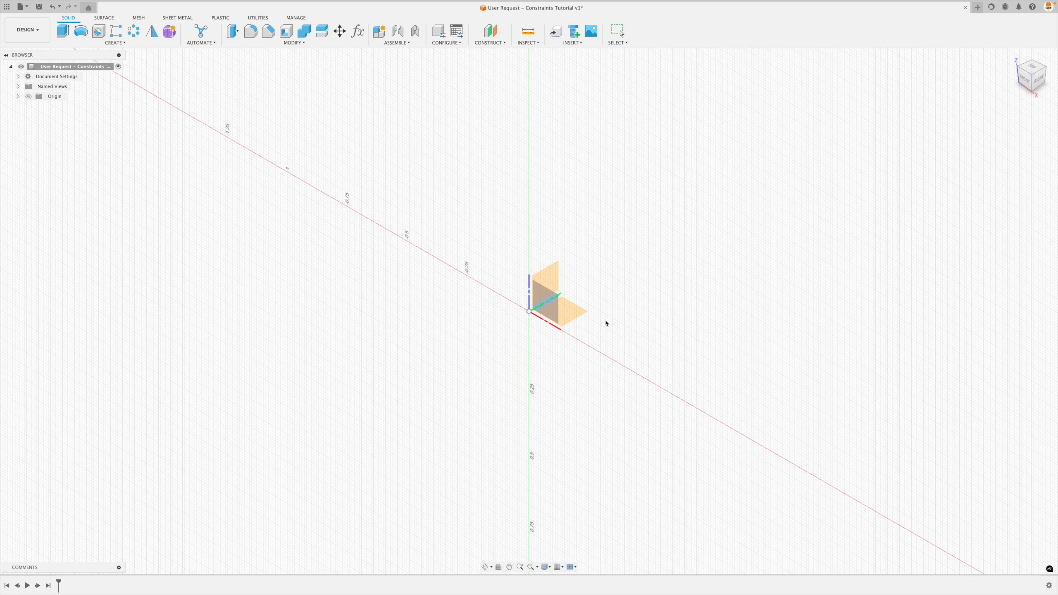
click(570, 317)
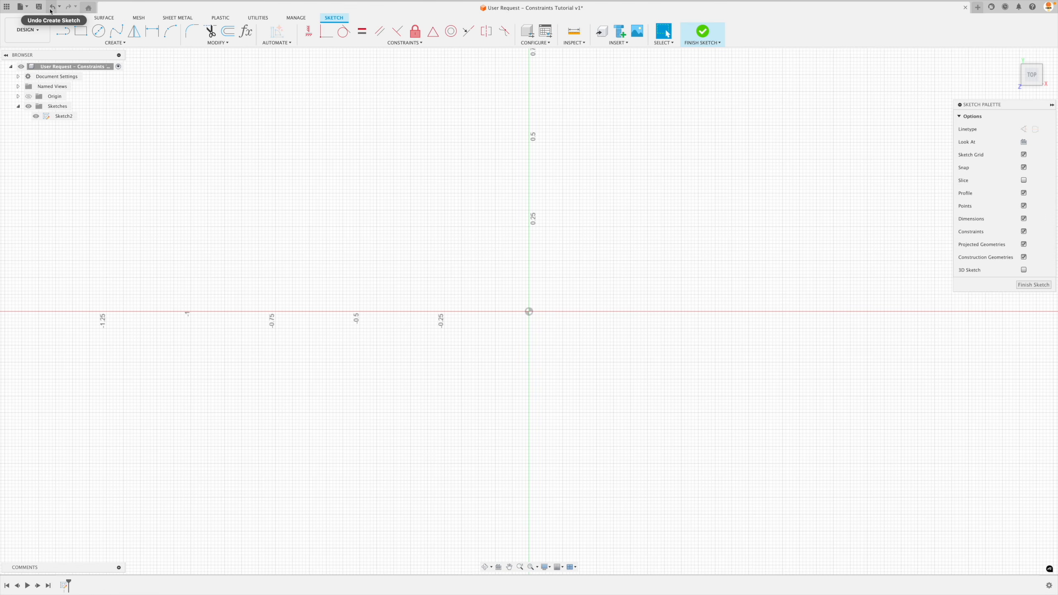
key(super+z)
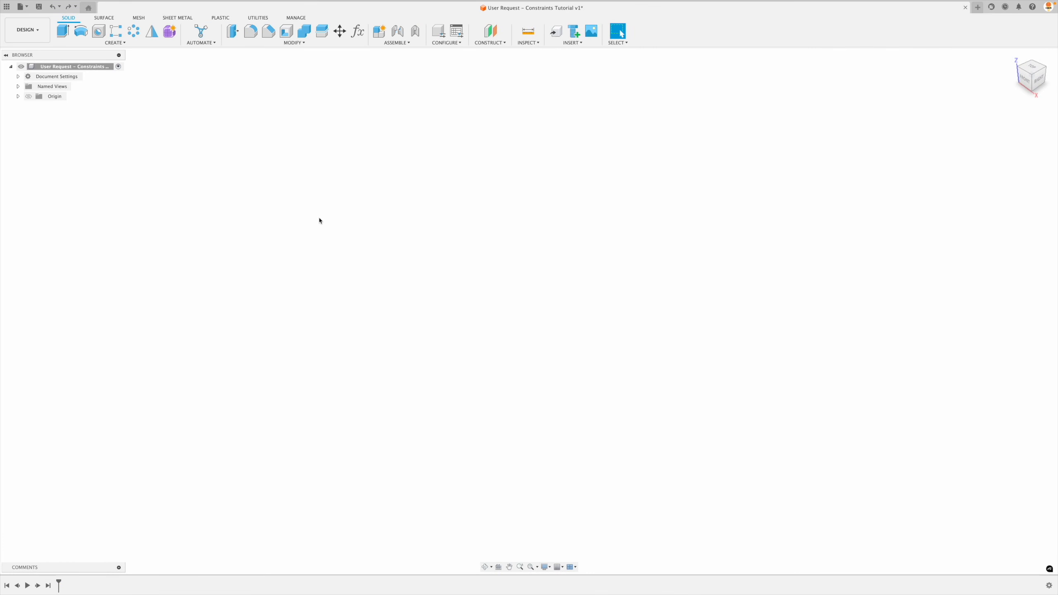
click(115, 42)
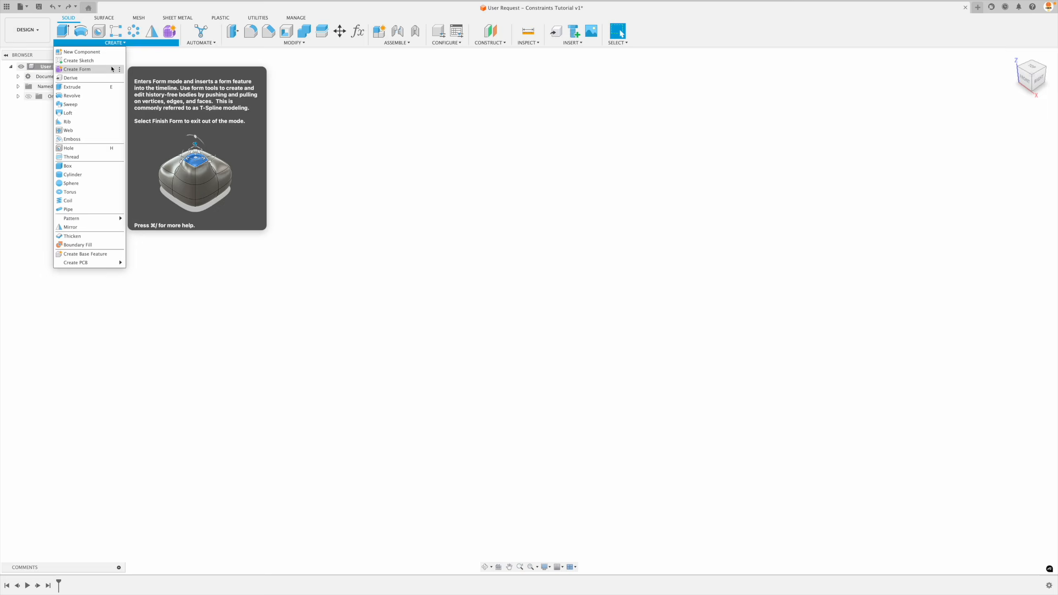
click(79, 51)
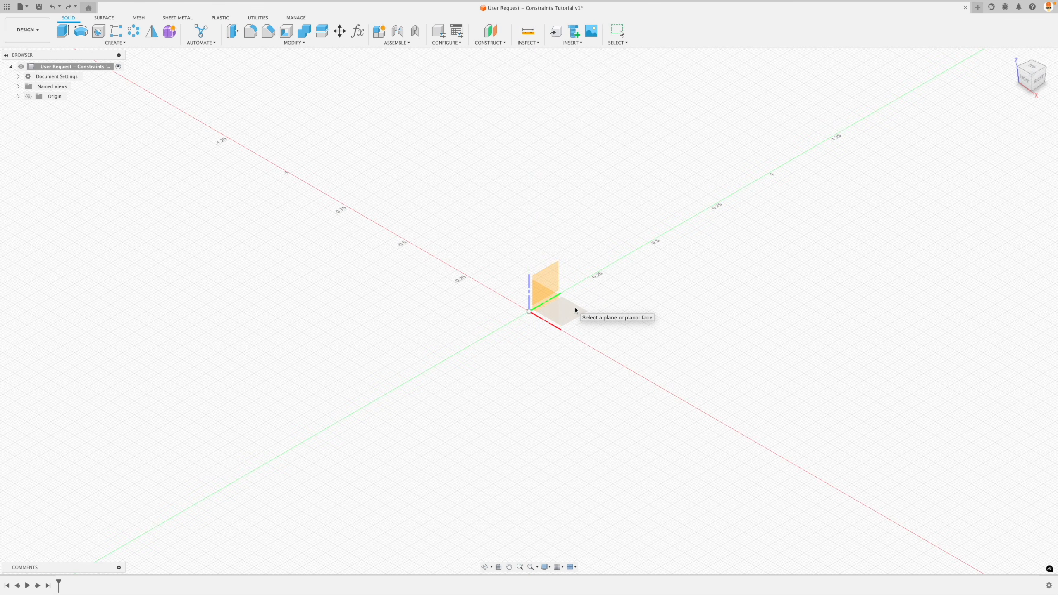
click(554, 279)
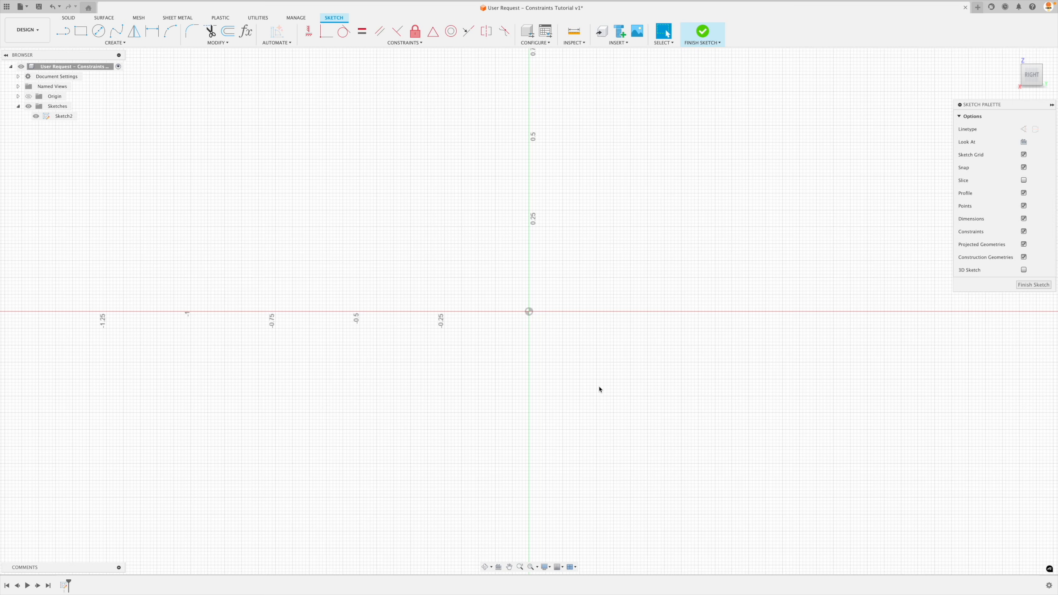
key(super+z)
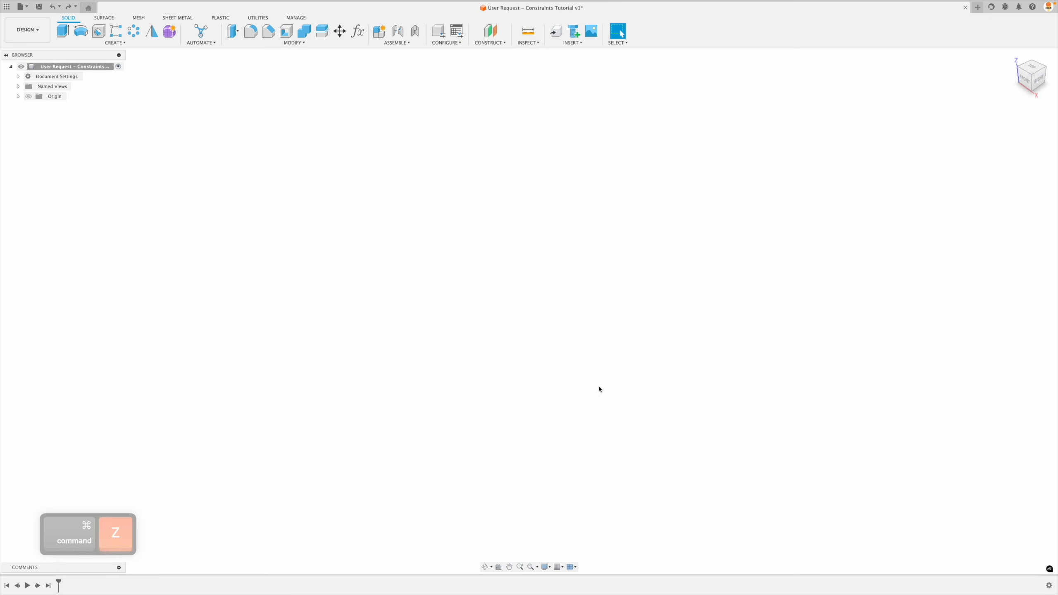
click(115, 43)
click(108, 59)
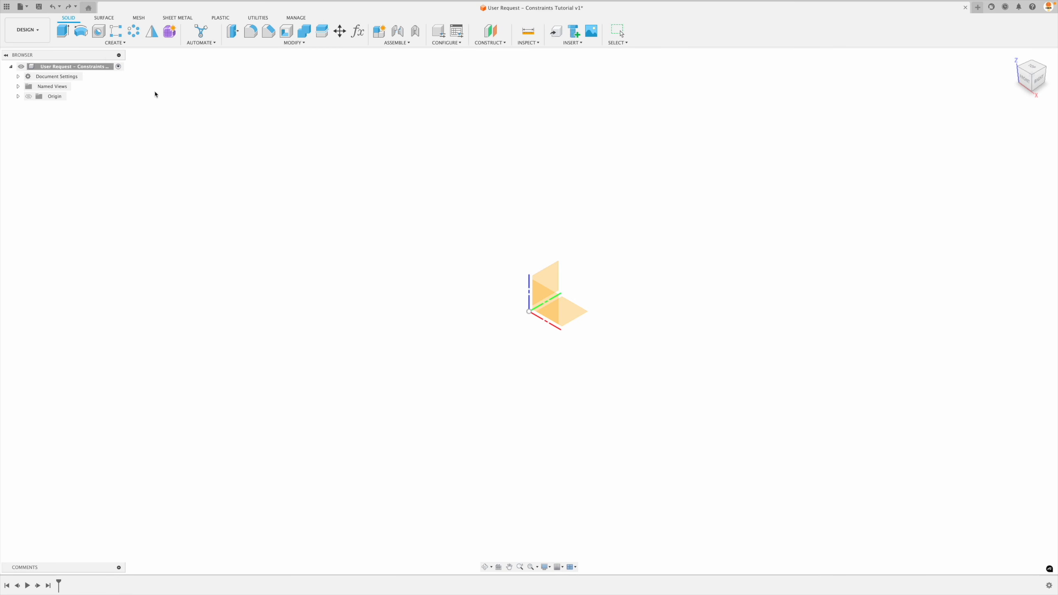
click(574, 314)
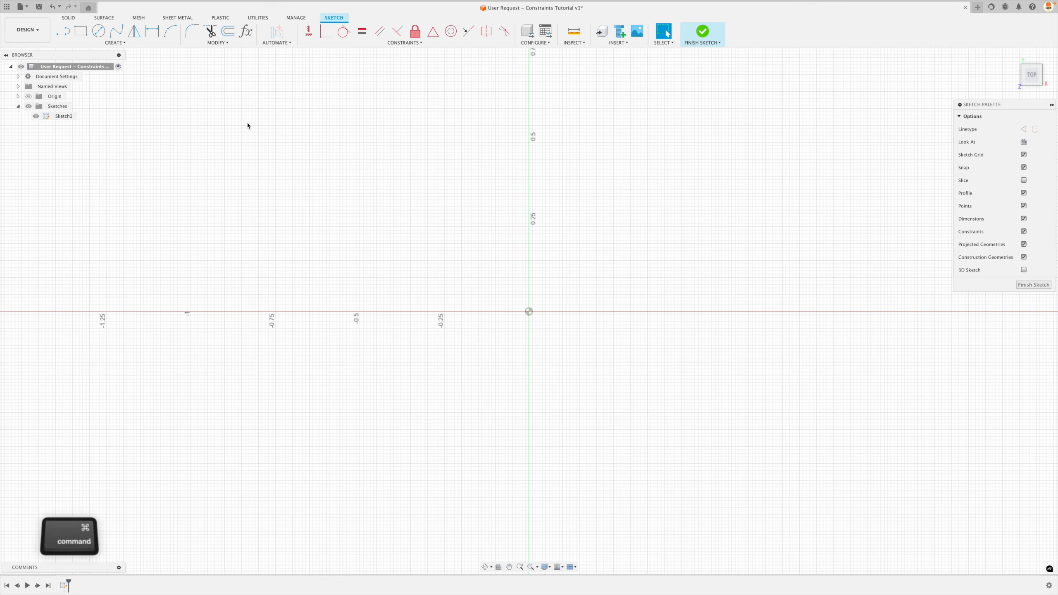
key(super+z)
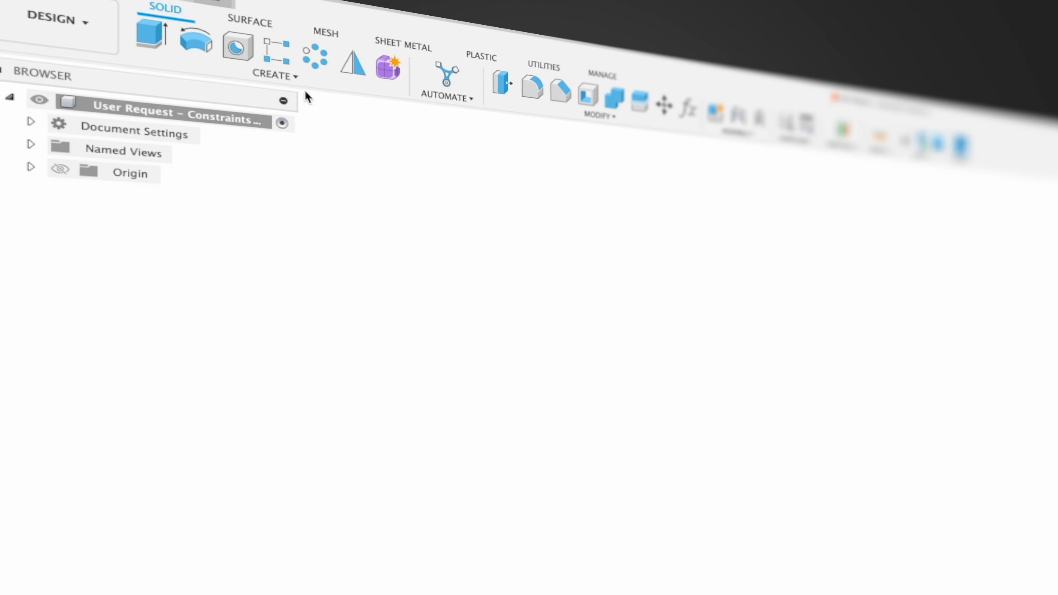
Start a new sketch on the horizontal (top) origin plane.
click(123, 43)
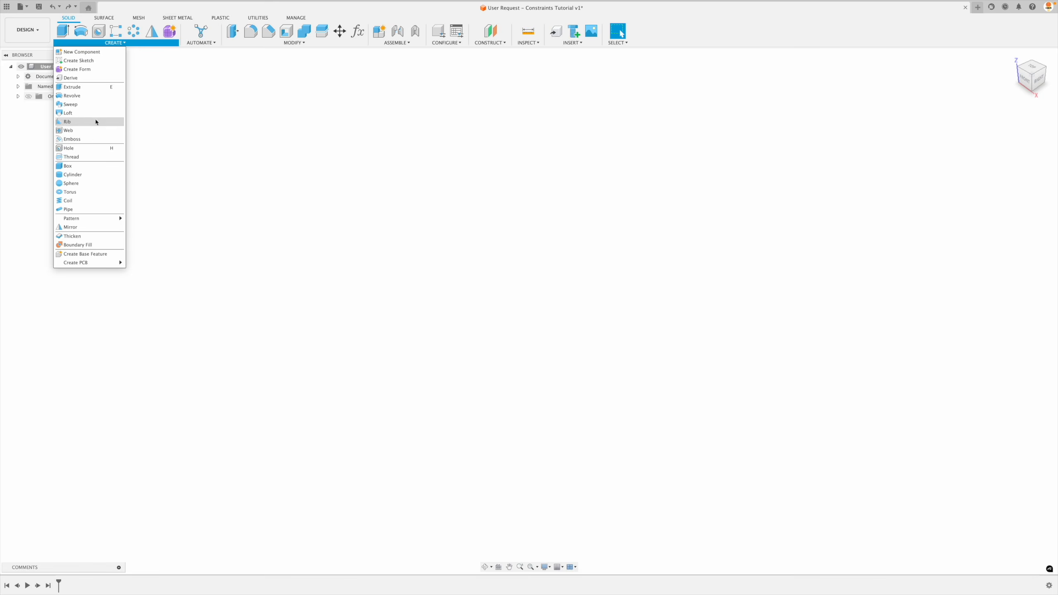
click(78, 60)
click(580, 311)
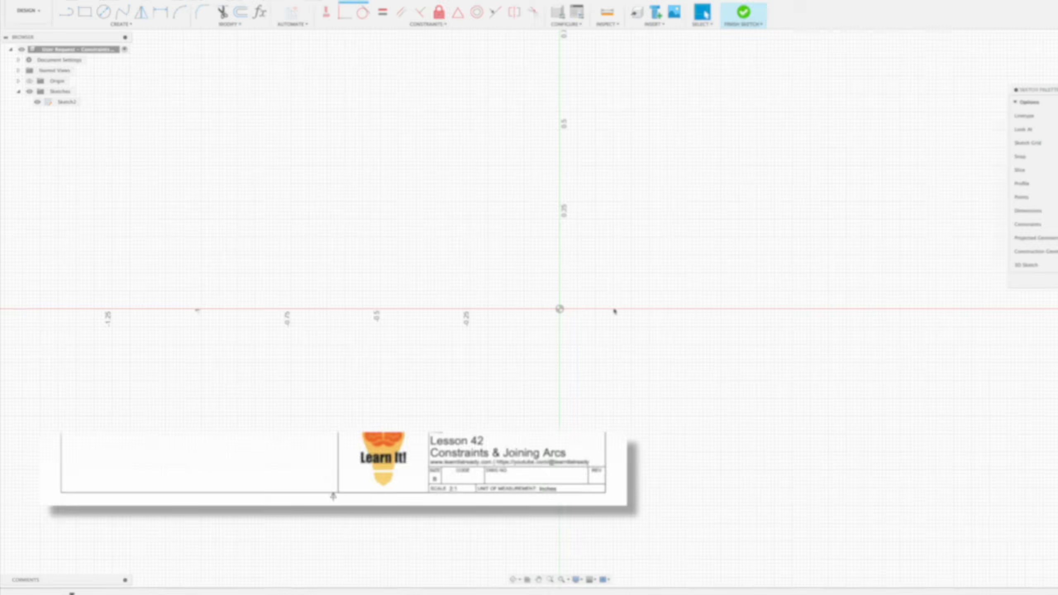
Sketch an ellipse above and to the right of the origin, with a vertical major axis about 0.58 in and a minor axis about 0.27 in.
click(119, 42)
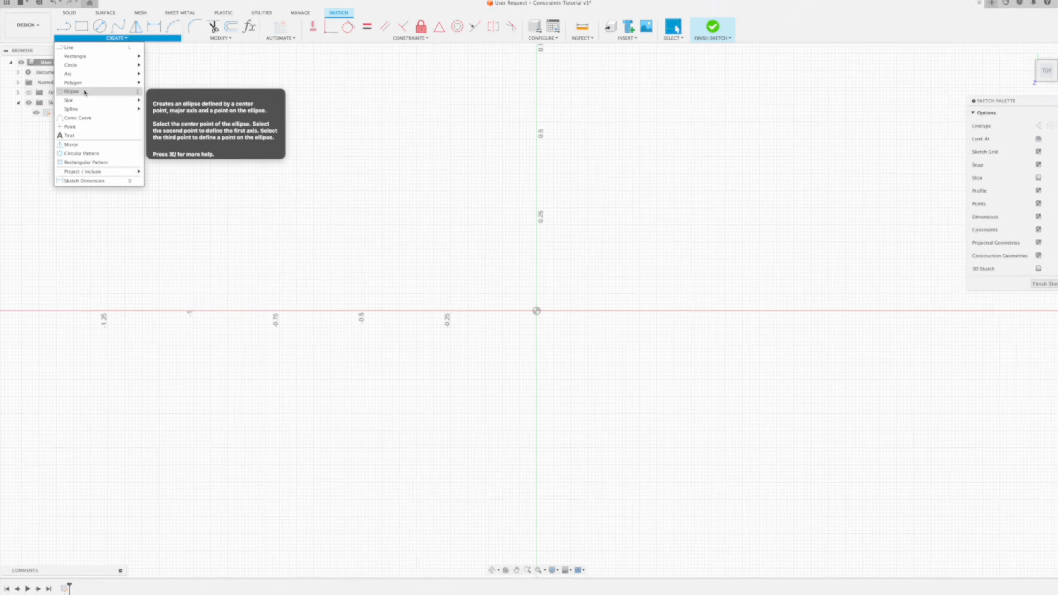
click(84, 96)
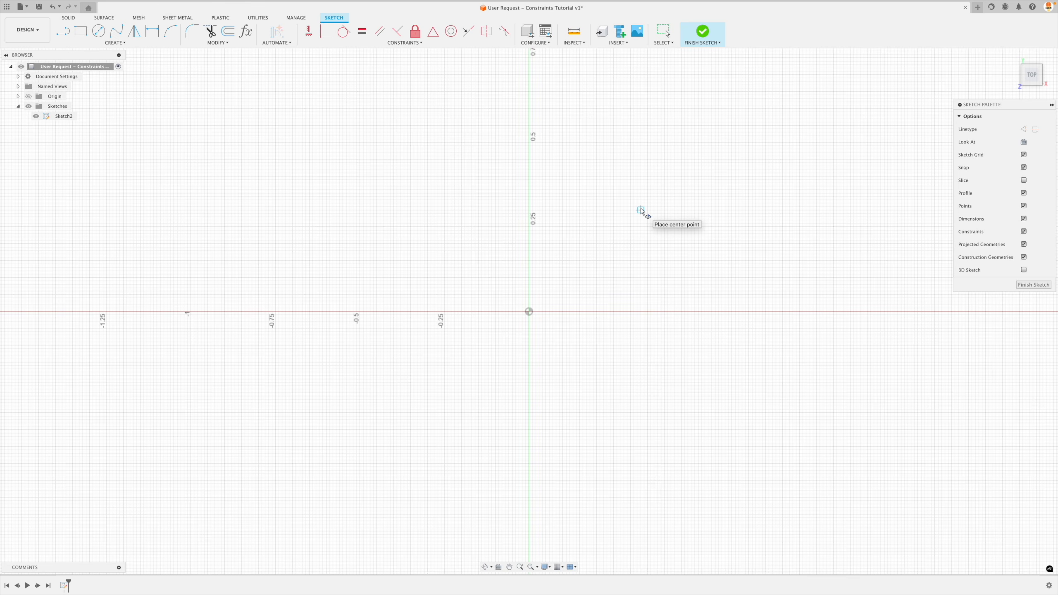
click(641, 210)
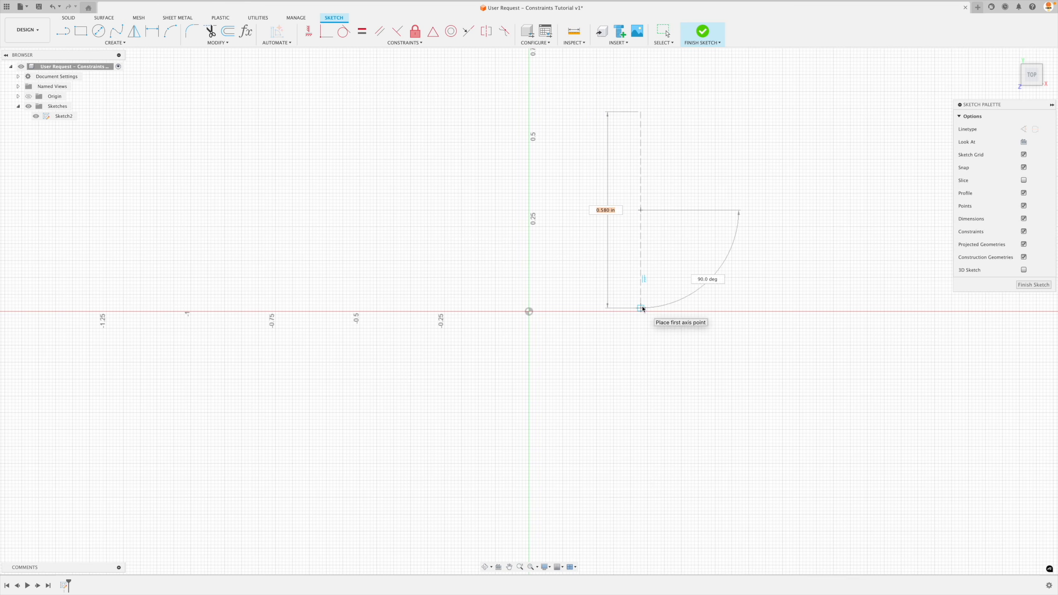
click(642, 308)
click(657, 303)
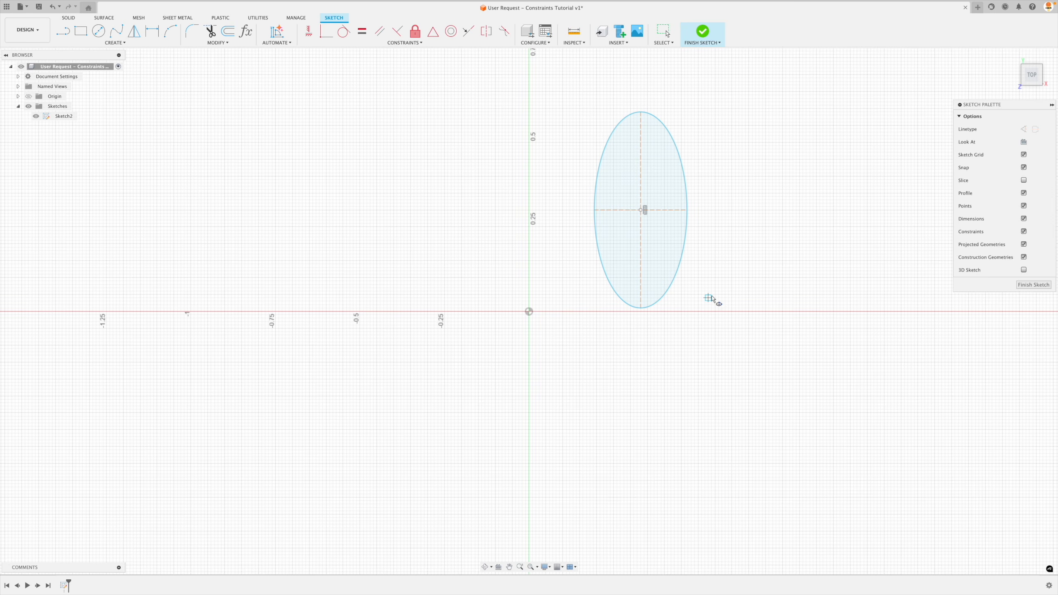
key(Escape)
Examine the ellipse's two construction axes and the vertical constraint on its major axis.
click(669, 213)
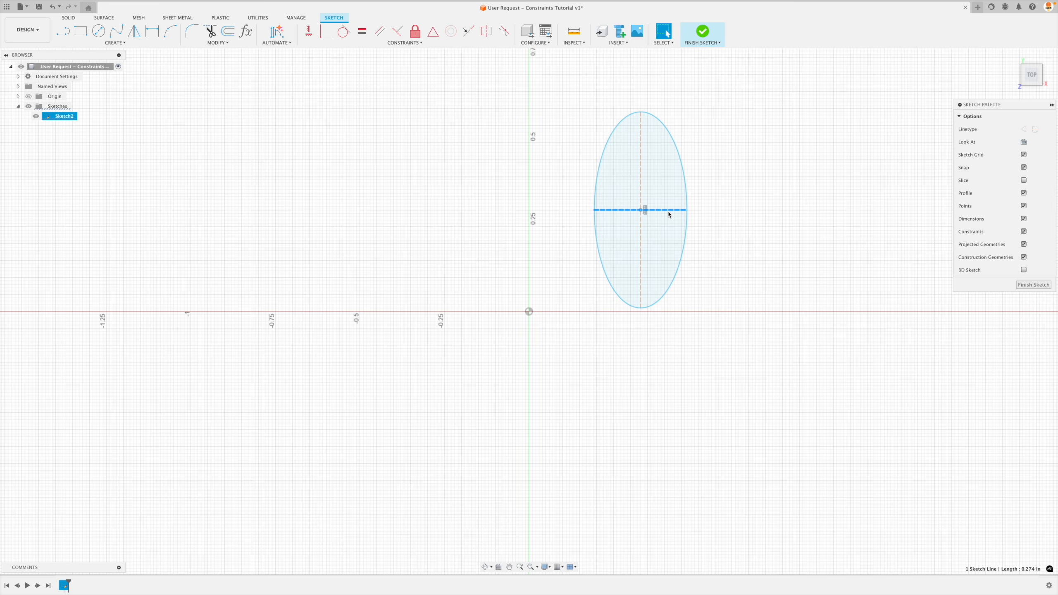
click(641, 186)
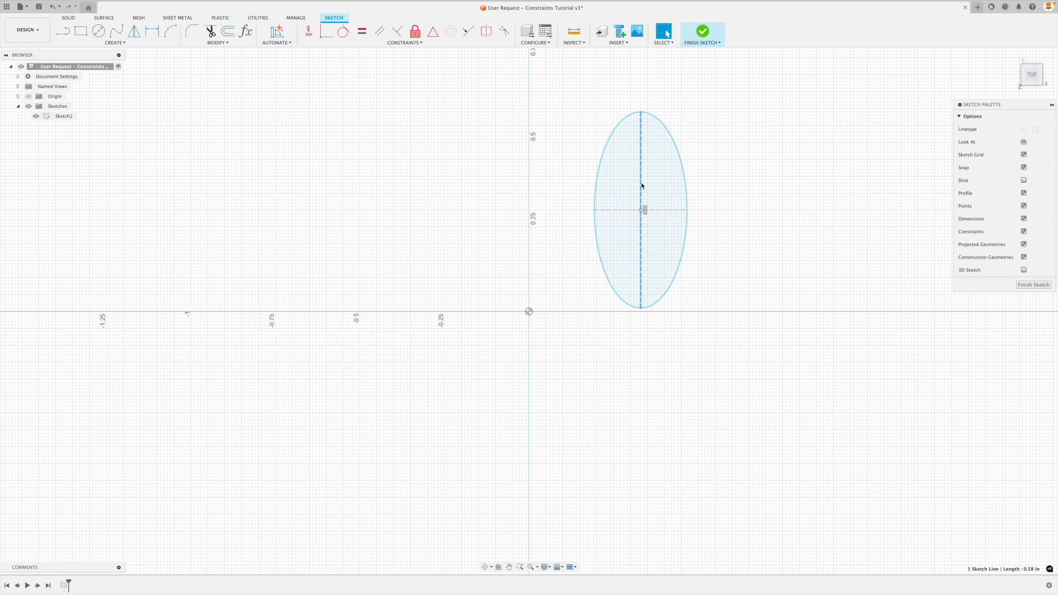
click(742, 172)
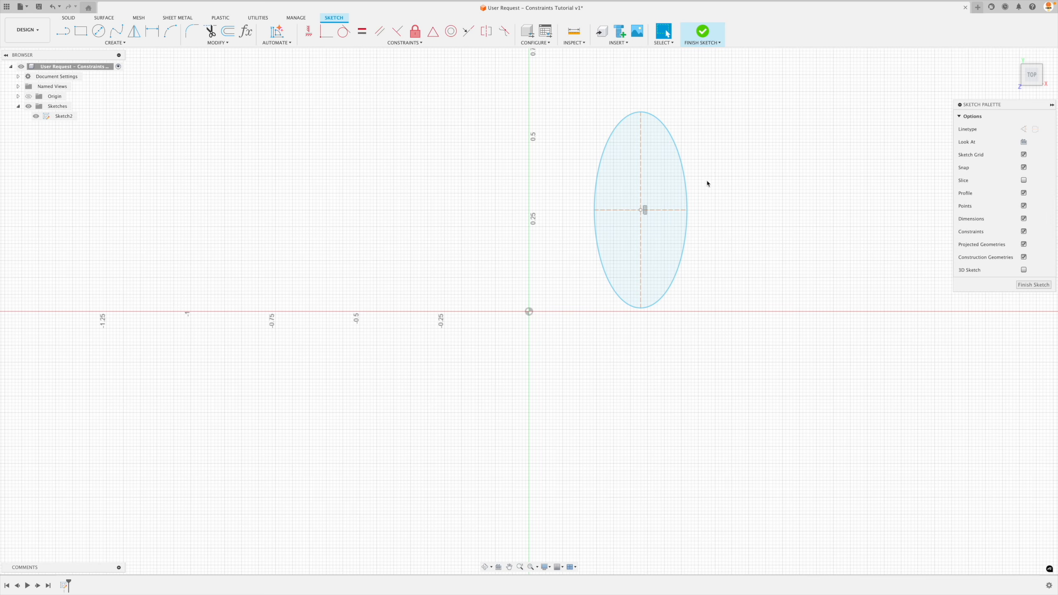
click(646, 216)
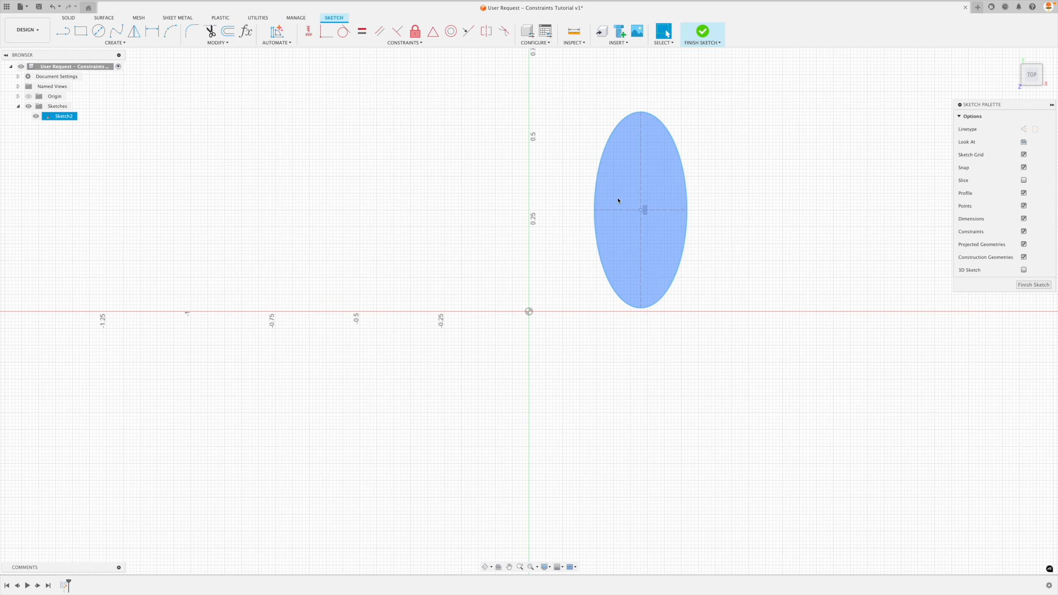
click(646, 214)
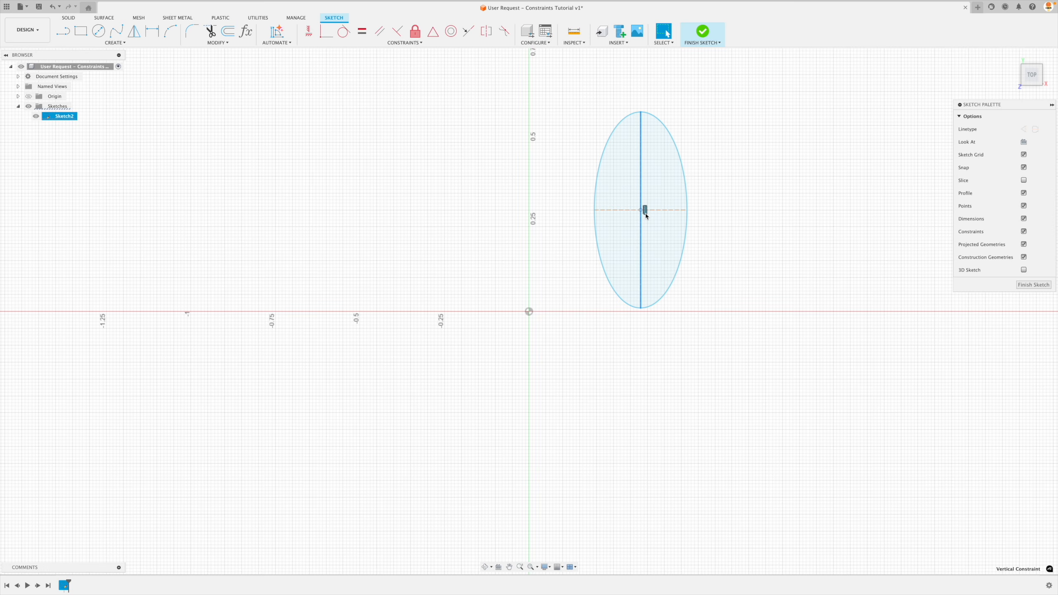
click(737, 175)
Move the ellipse by its center point below the horizontal axis and back up to about X 0.31, Y 0.36 in.
mouse_move(641, 210)
mouse_down()
mouse_move(357, 177)
mouse_move(361, 372)
mouse_move(451, 392)
mouse_move(696, 382)
mouse_move(716, 189)
mouse_move(325, 164)
mouse_move(382, 385)
mouse_move(691, 366)
mouse_up()
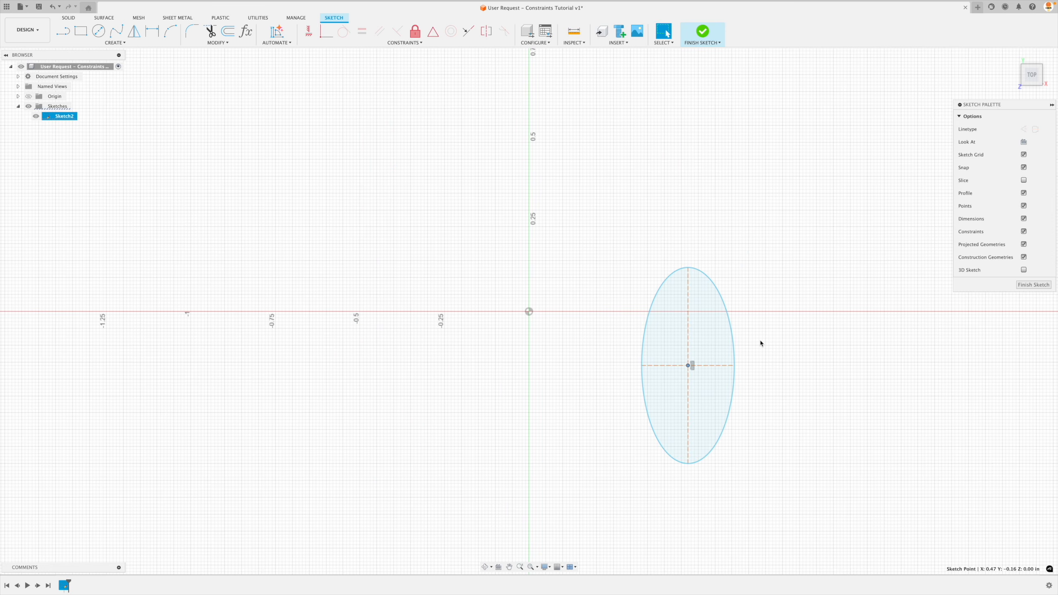
key(Escape)
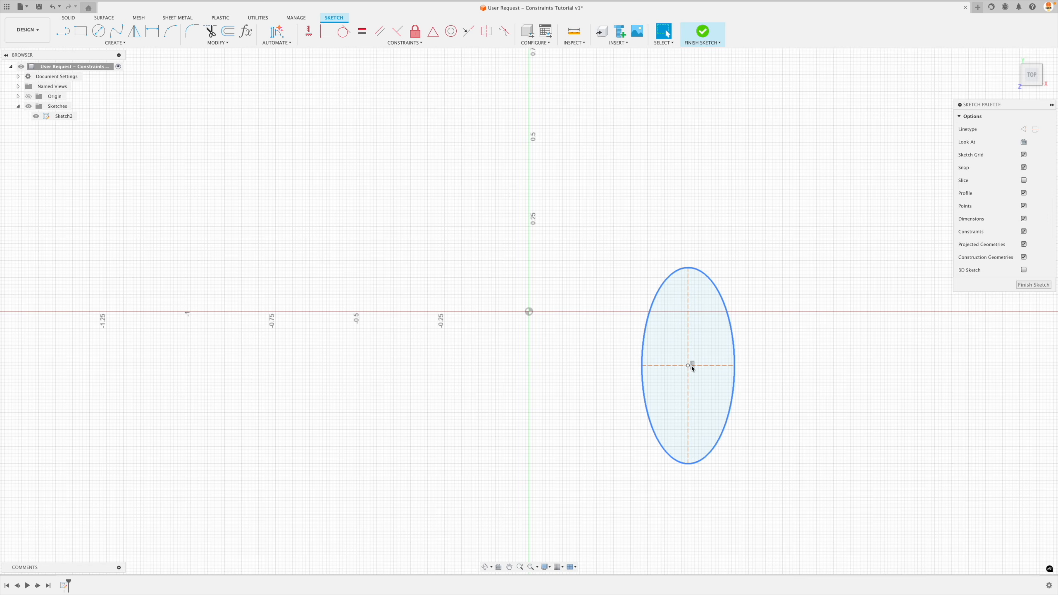
drag(690, 367, 640, 196)
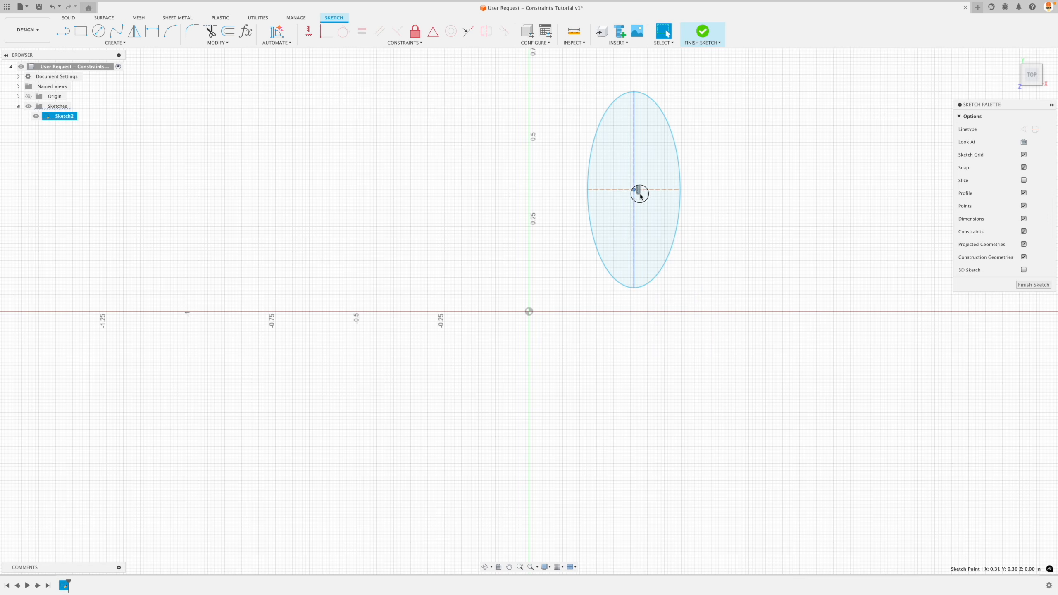
key(Escape)
Delete the vertical constraint on the ellipse's major axis and tilt the ellipse by its minor-axis endpoint.
click(639, 194)
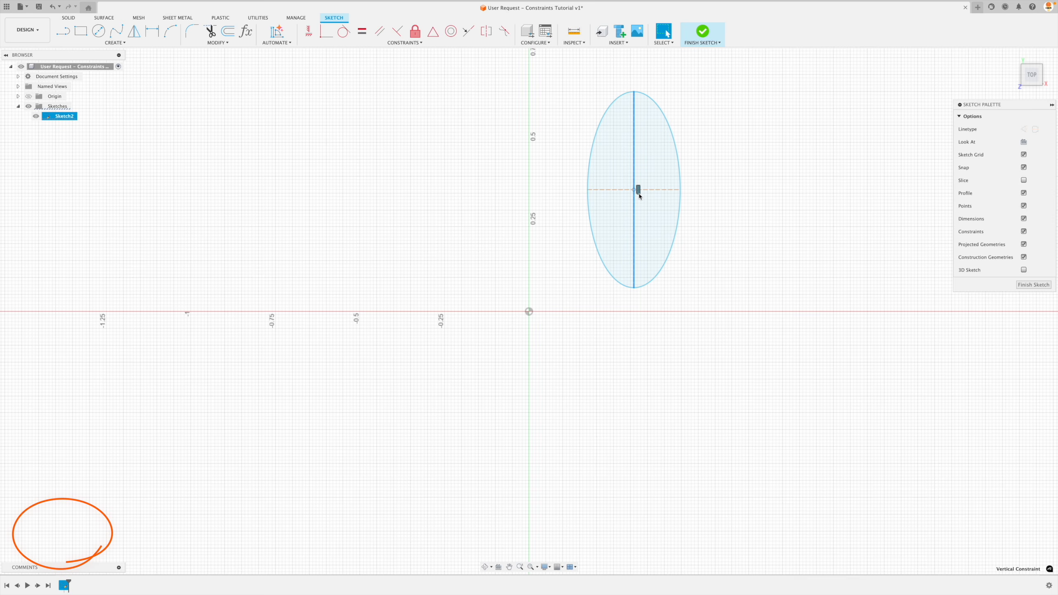
key(Delete)
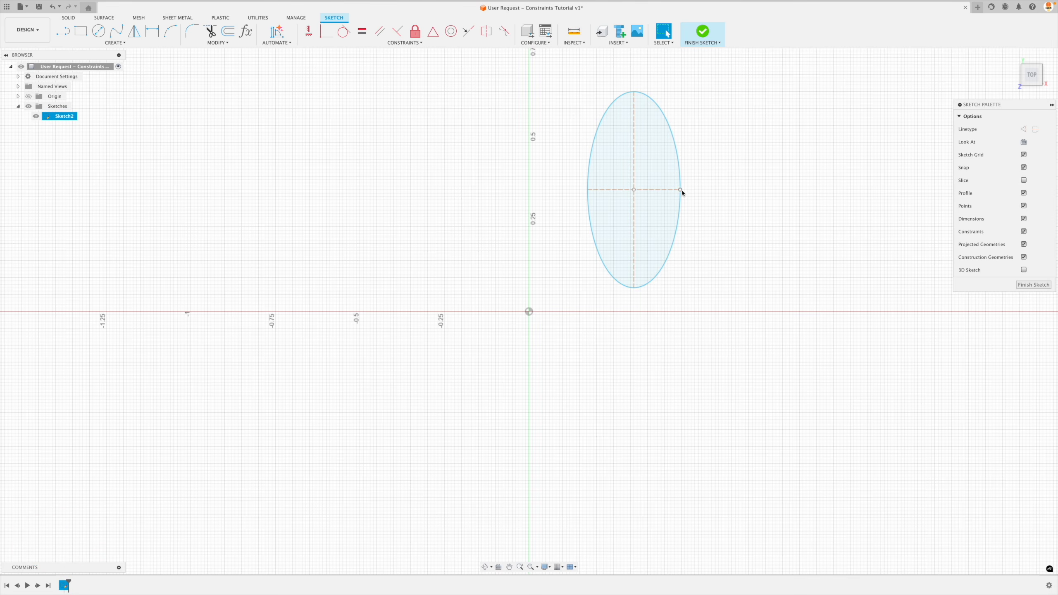
drag(681, 191, 692, 151)
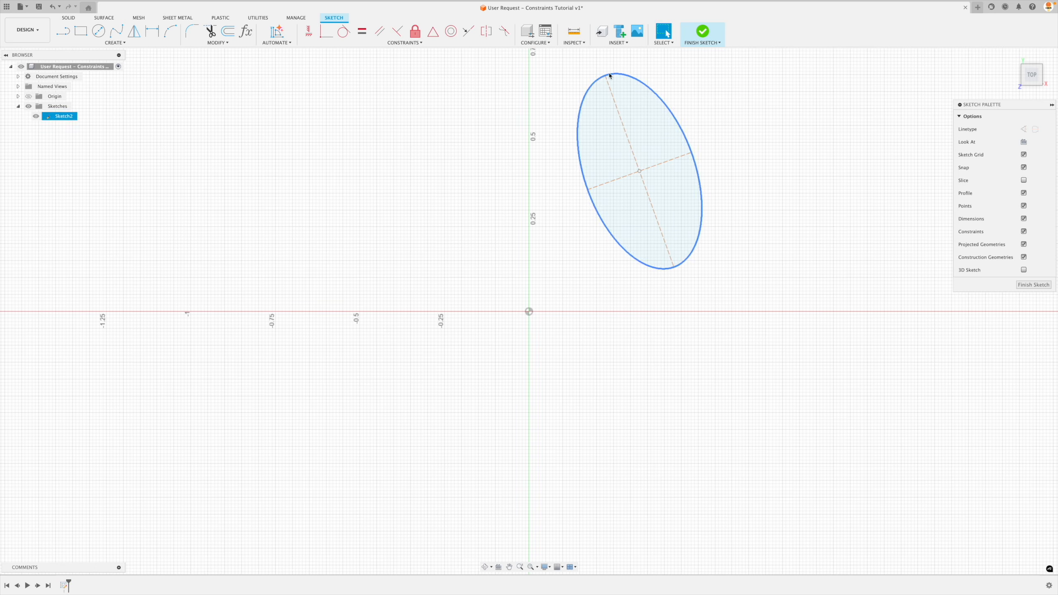
Reshape the unconstrained ellipse by its major-axis endpoint and outline, leaving it slightly tilted with a major axis about 0.52 in long.
drag(609, 76, 691, 75)
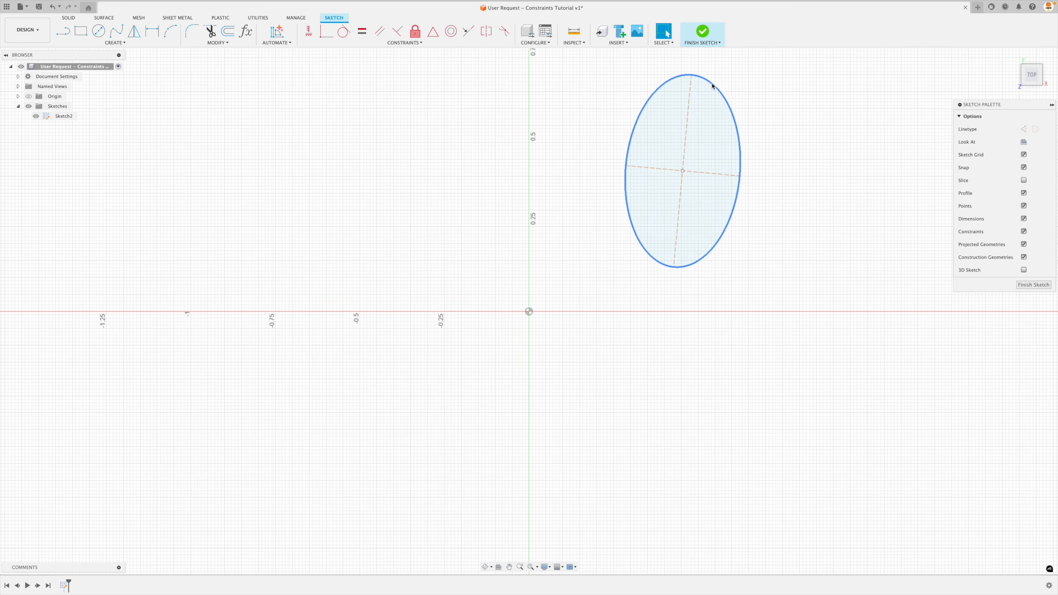
drag(712, 86, 715, 103)
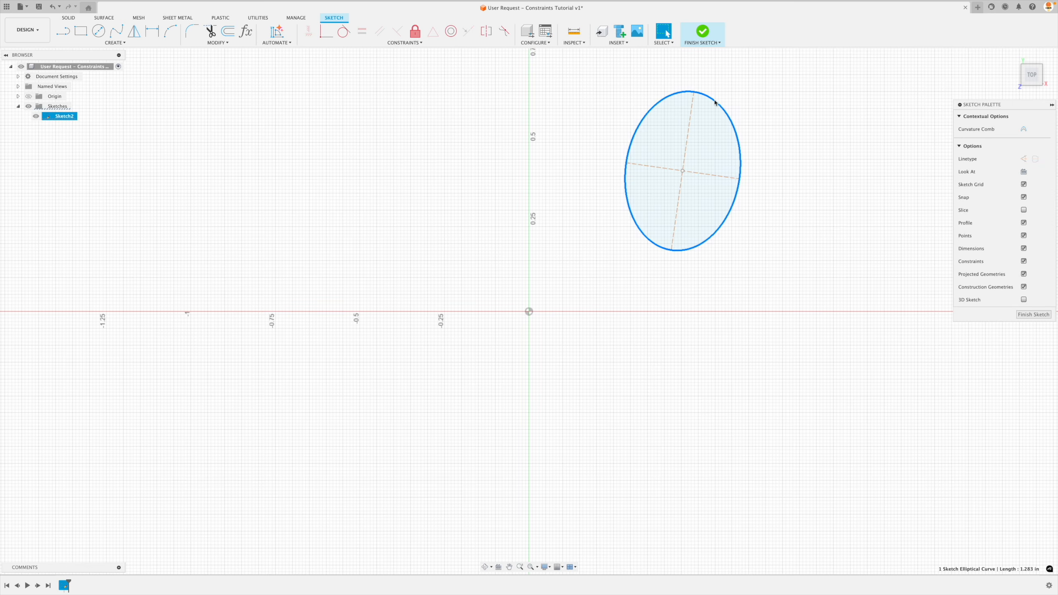
click(757, 99)
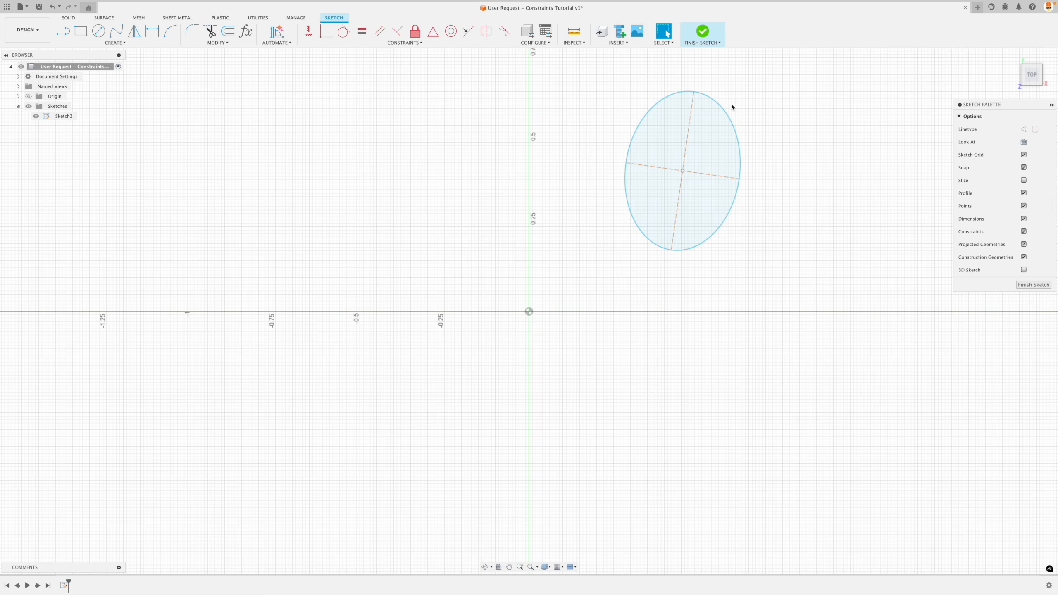
mouse_move(727, 111)
mouse_down()
mouse_move(717, 99)
mouse_move(724, 109)
mouse_up()
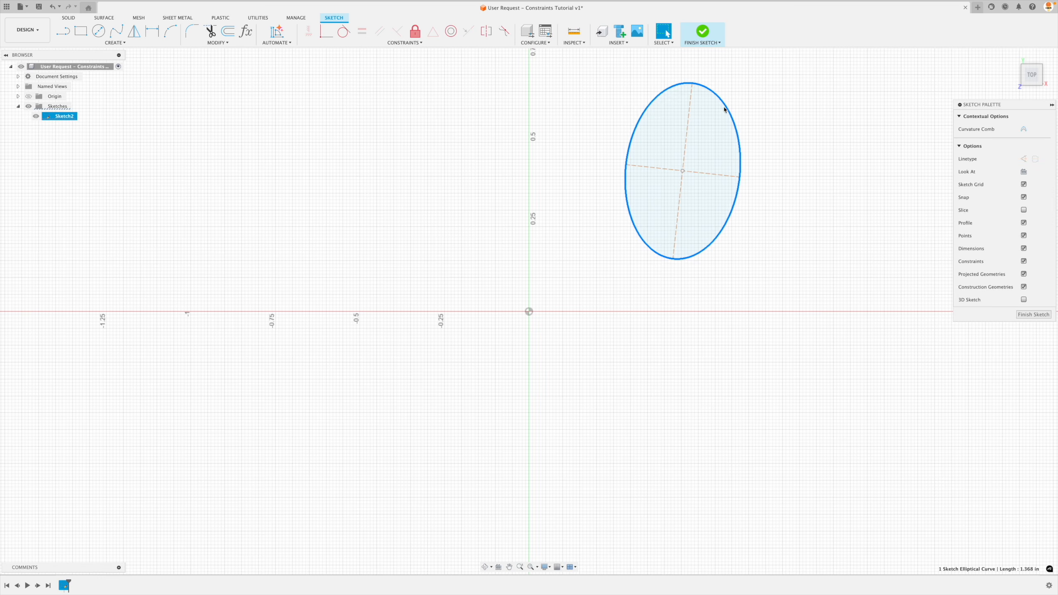
click(743, 106)
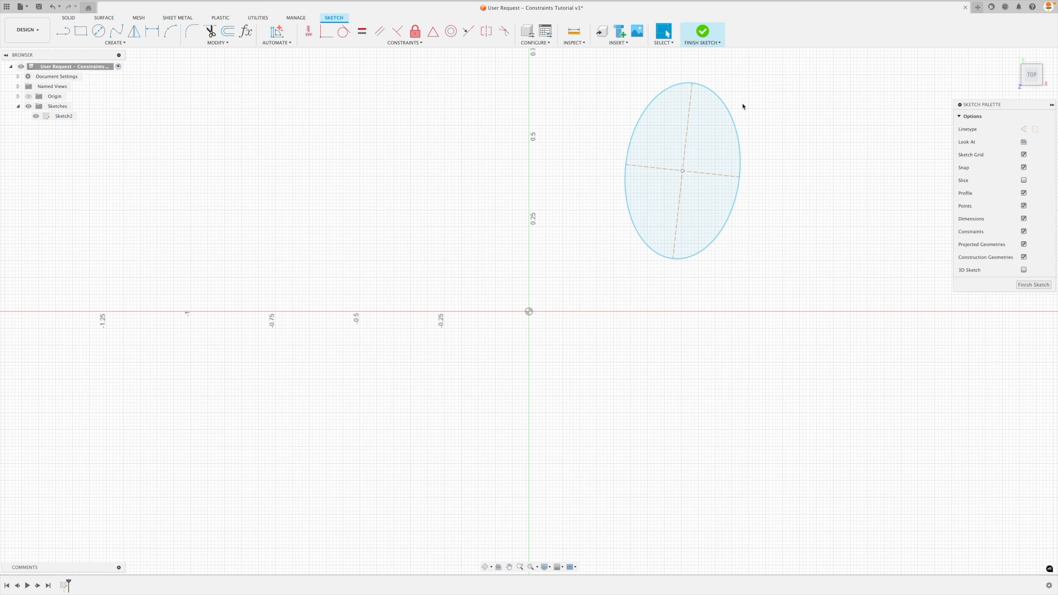
Apply a Horizontal/Vertical constraint to the ellipse's major axis and delete that constraint again.
click(689, 117)
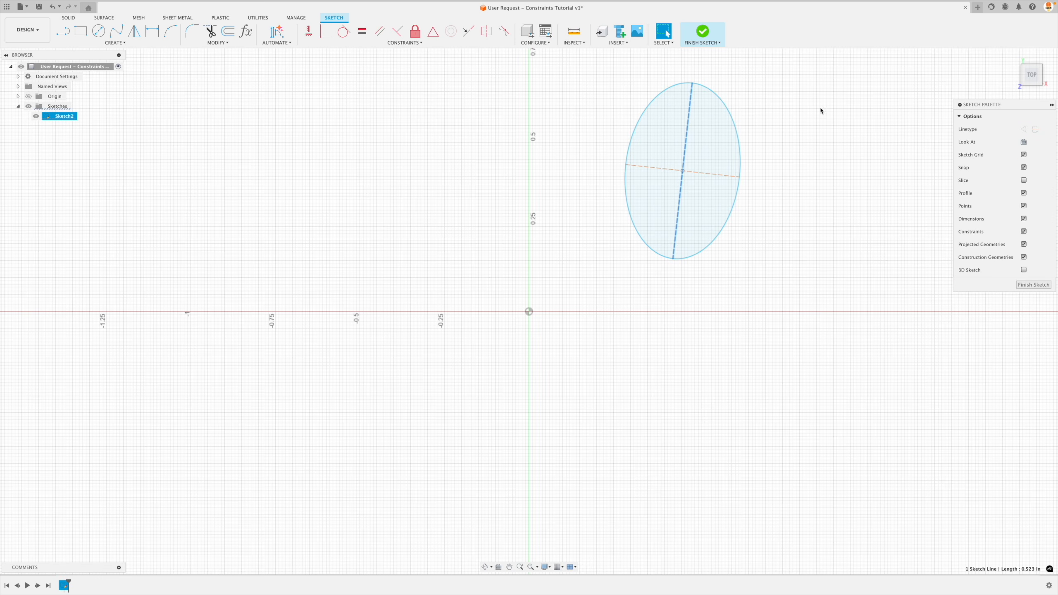
click(308, 31)
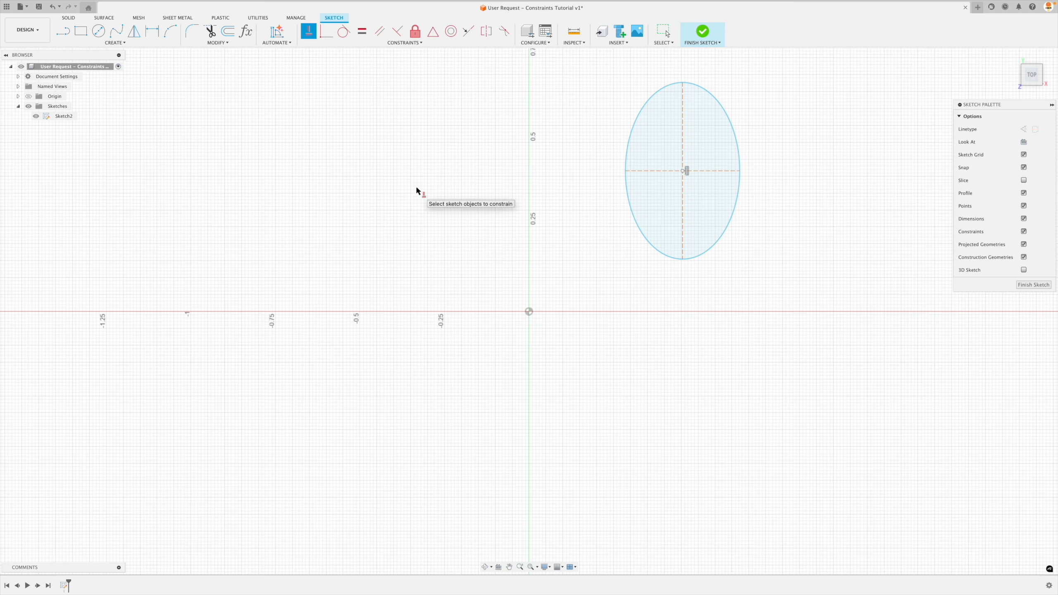
key(Escape)
click(690, 180)
click(687, 171)
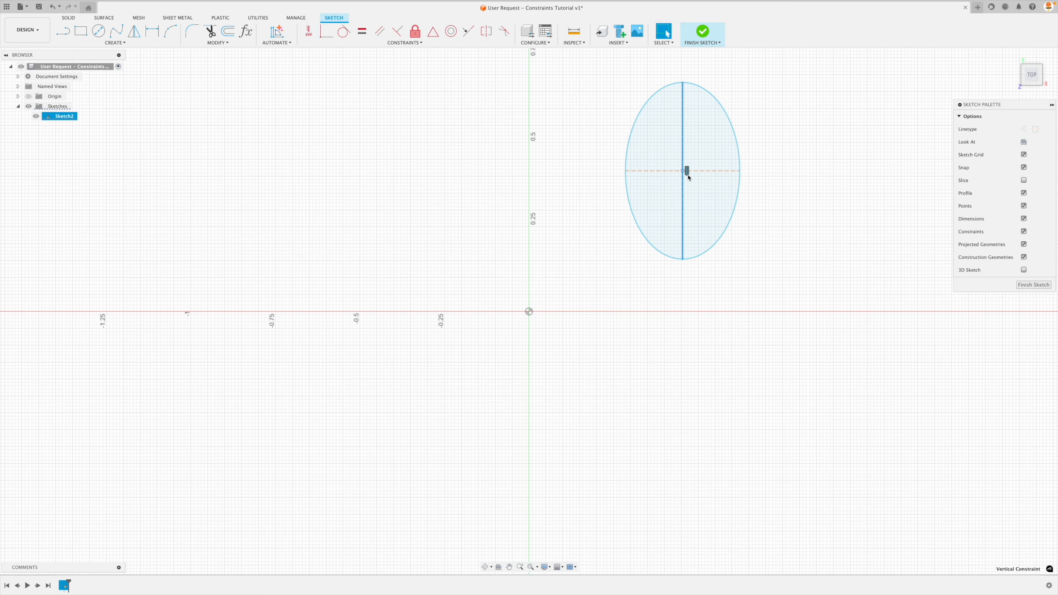
key(Delete)
Tilt the ellipse by its upper axis endpoint and make its major axis vertical with a Horizontal/Vertical constraint.
drag(682, 84, 702, 91)
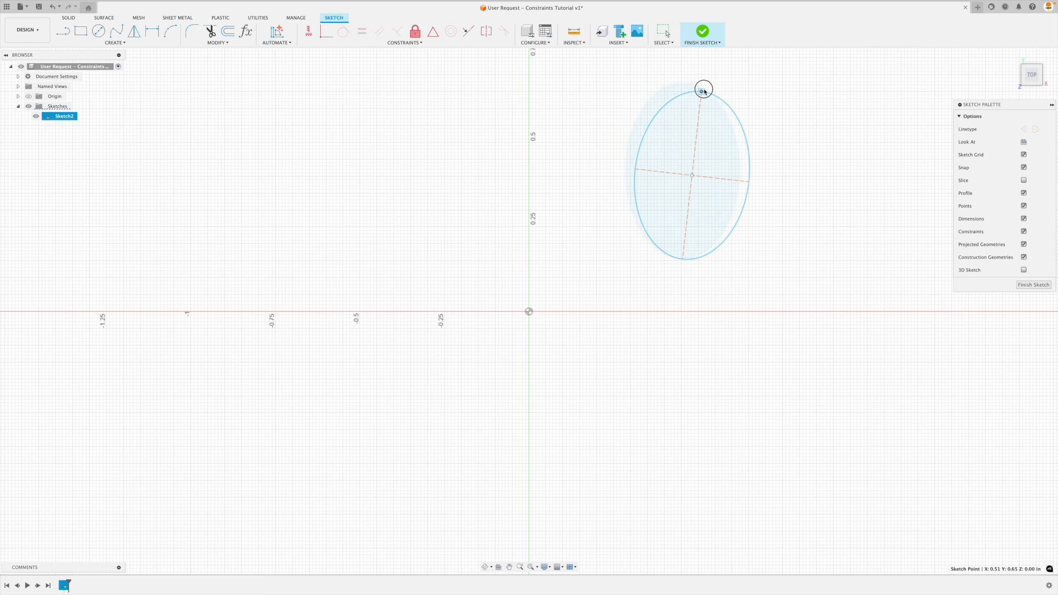
click(308, 31)
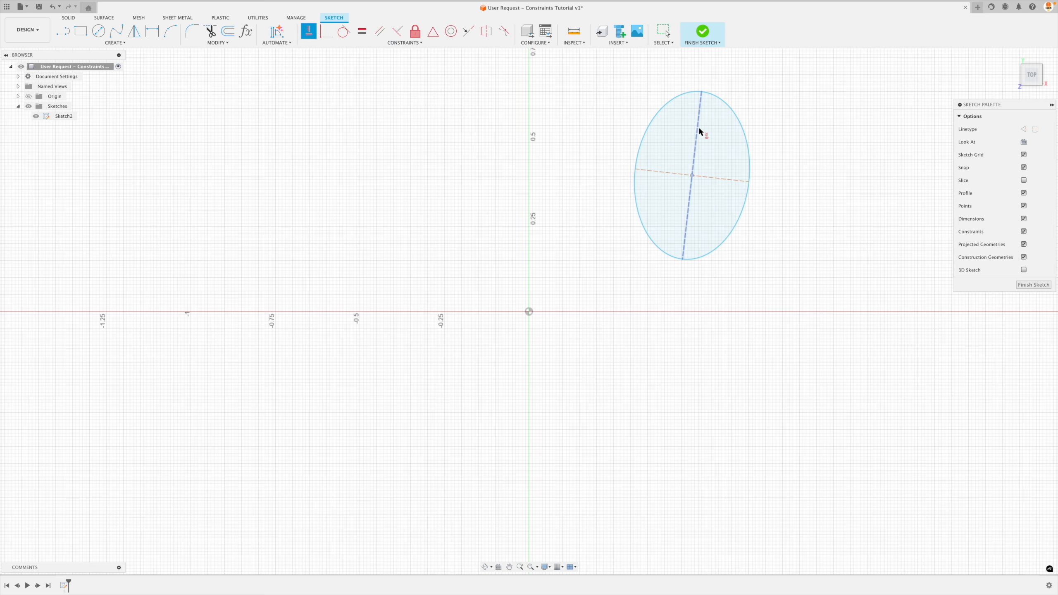
click(697, 128)
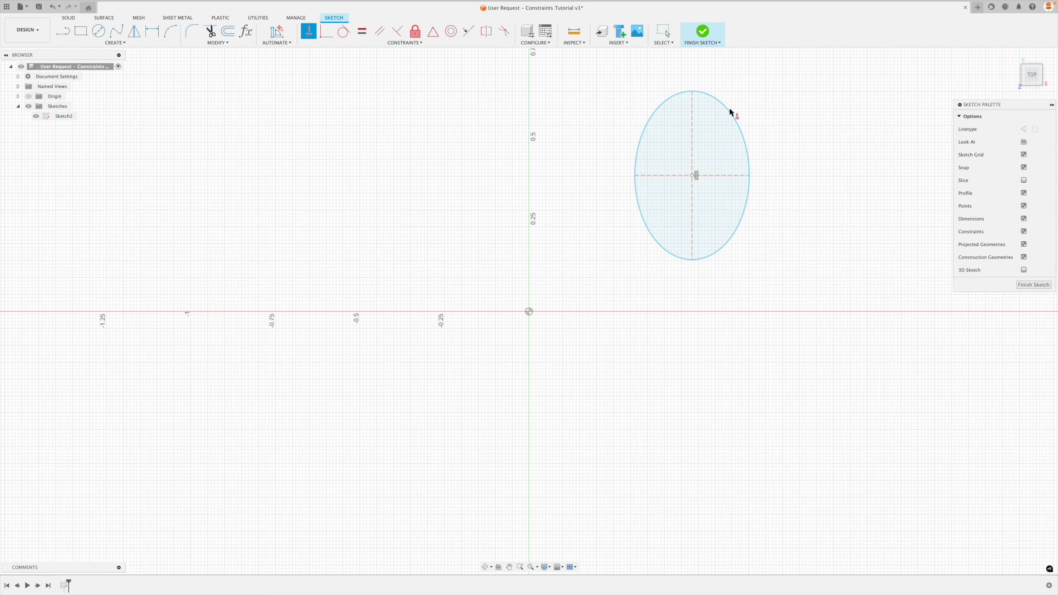
Delete the vertical constraint on the ellipse's major axis and tilt the ellipse slightly counterclockwise by its upper axis endpoint.
key(Escape)
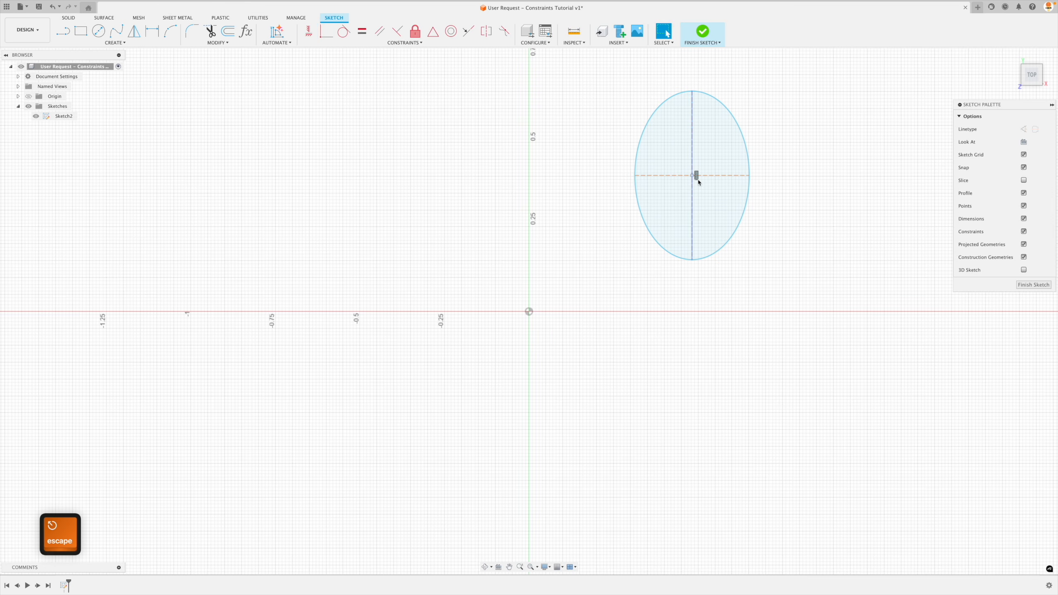
click(695, 176)
key(Delete)
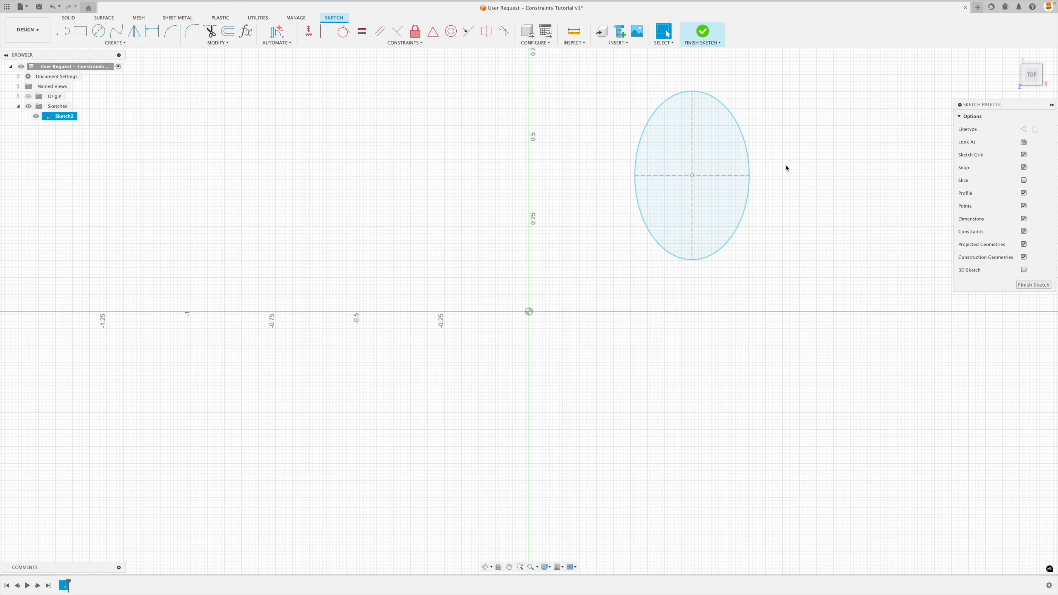
click(308, 31)
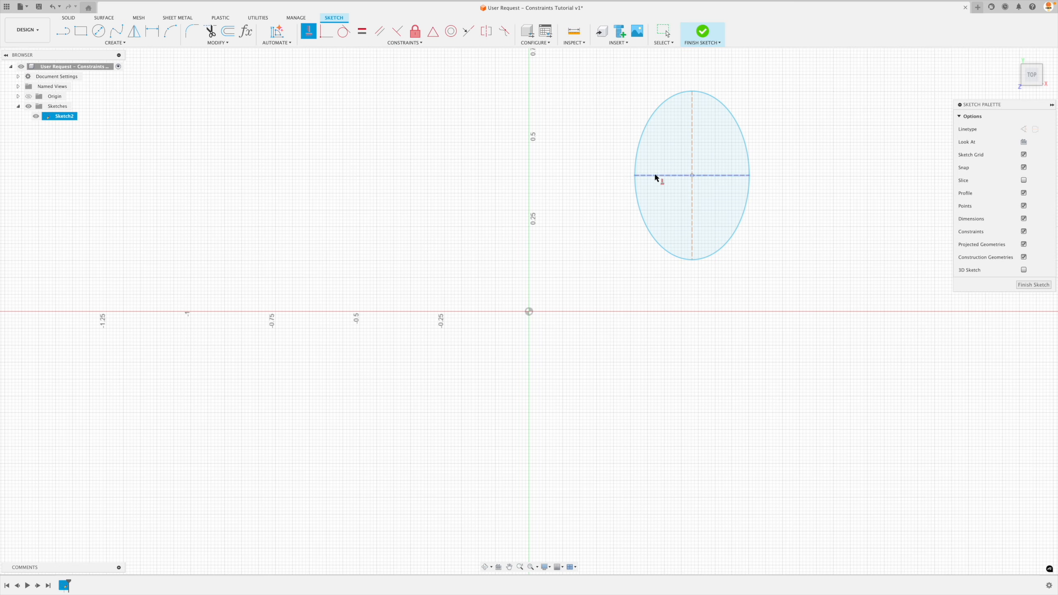
key(Escape)
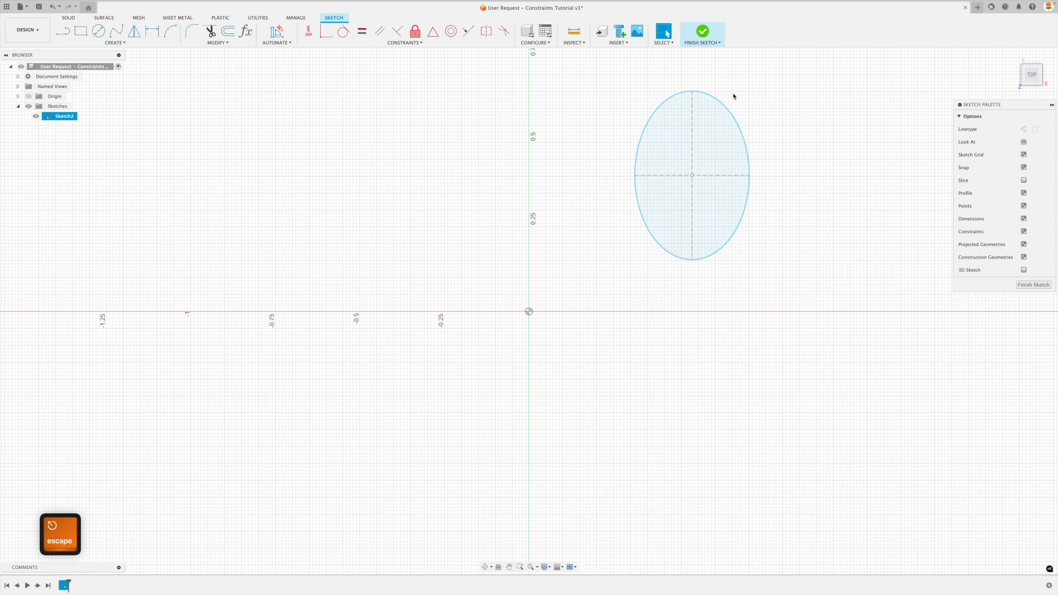
drag(692, 91, 668, 95)
Make the tilted ellipse's minor axis horizontal with a Horizontal/Vertical constraint.
click(309, 31)
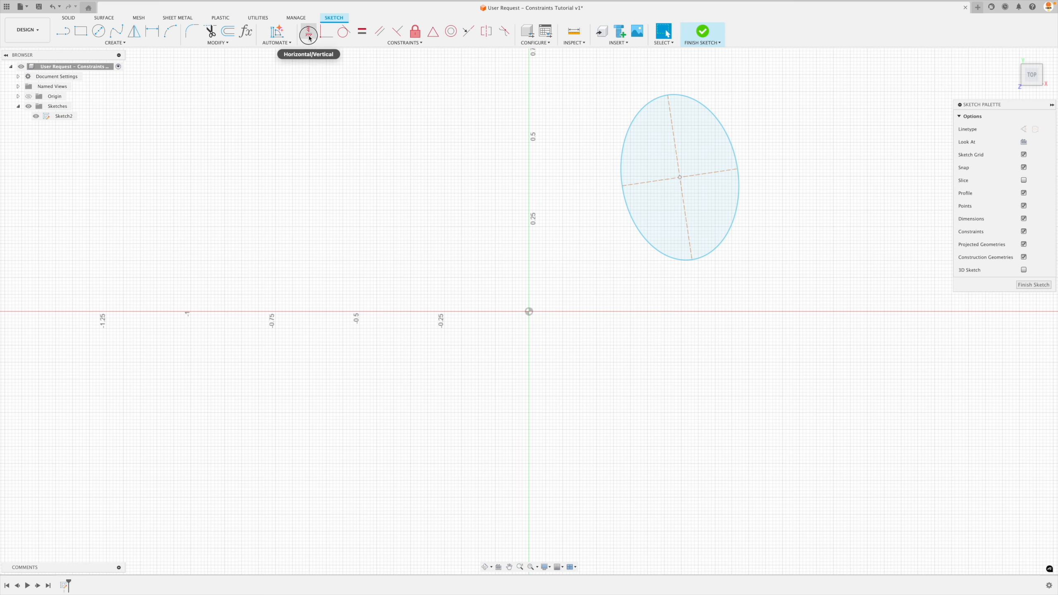
click(651, 182)
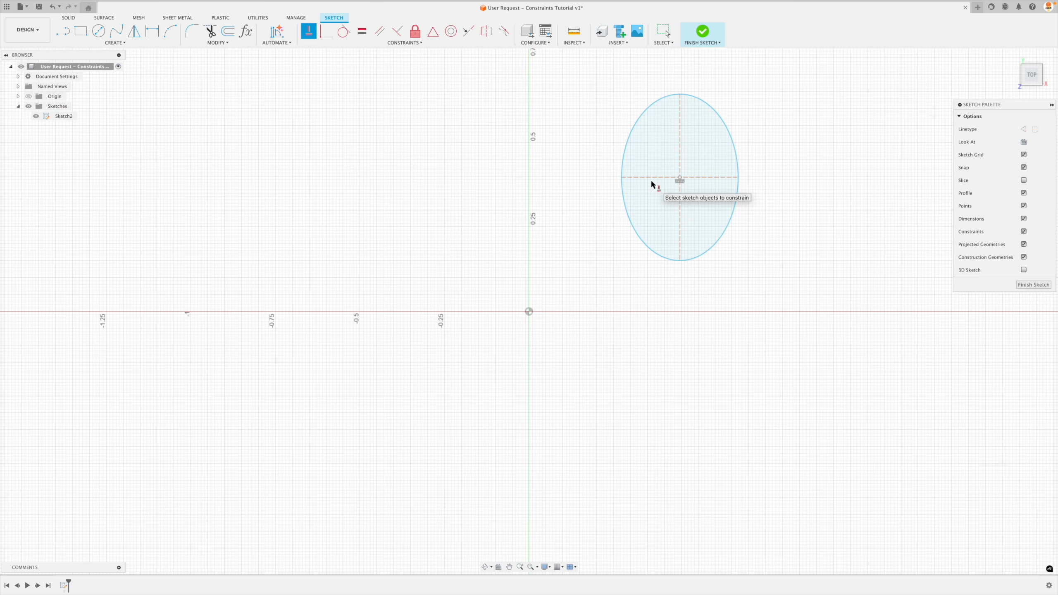
key(Escape)
Reposition the constrained ellipse by its minor axis and center point, and delete its horizontal constraint.
click(678, 182)
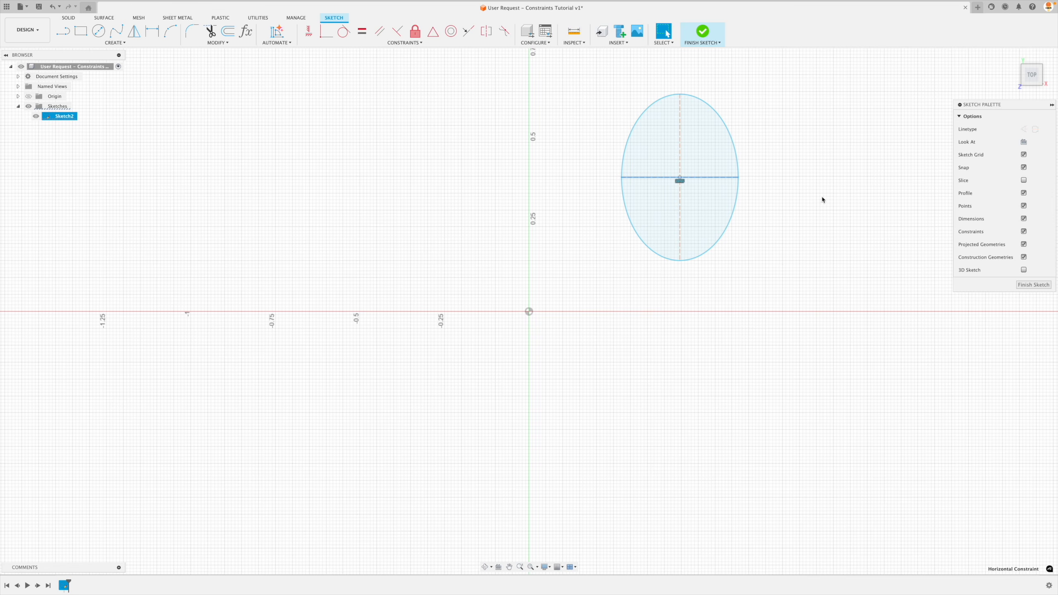
mouse_move(702, 178)
mouse_down()
mouse_move(676, 274)
mouse_move(634, 316)
mouse_move(638, 227)
mouse_move(646, 259)
mouse_up()
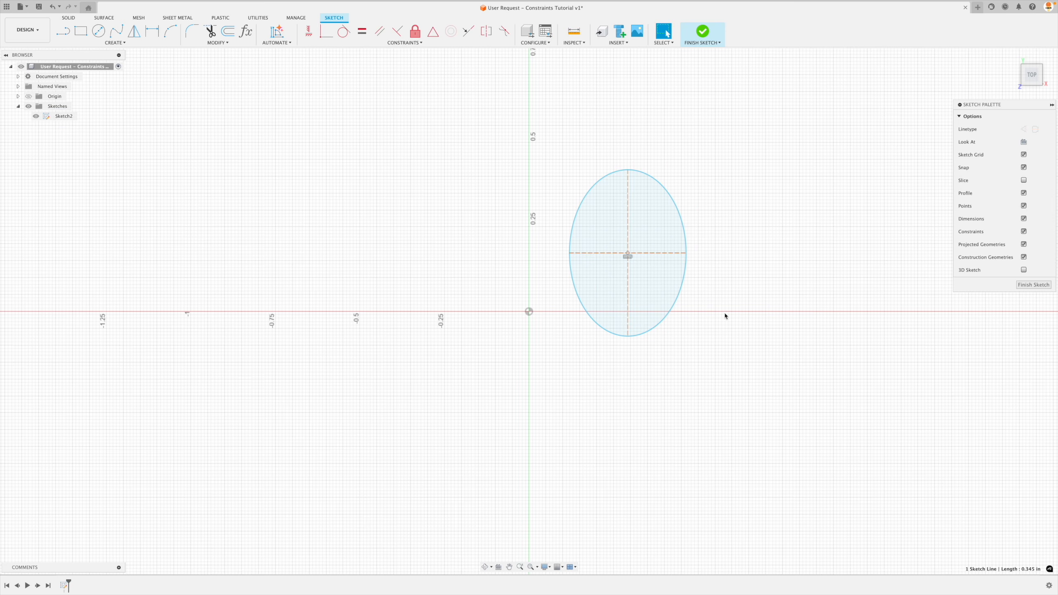
click(621, 262)
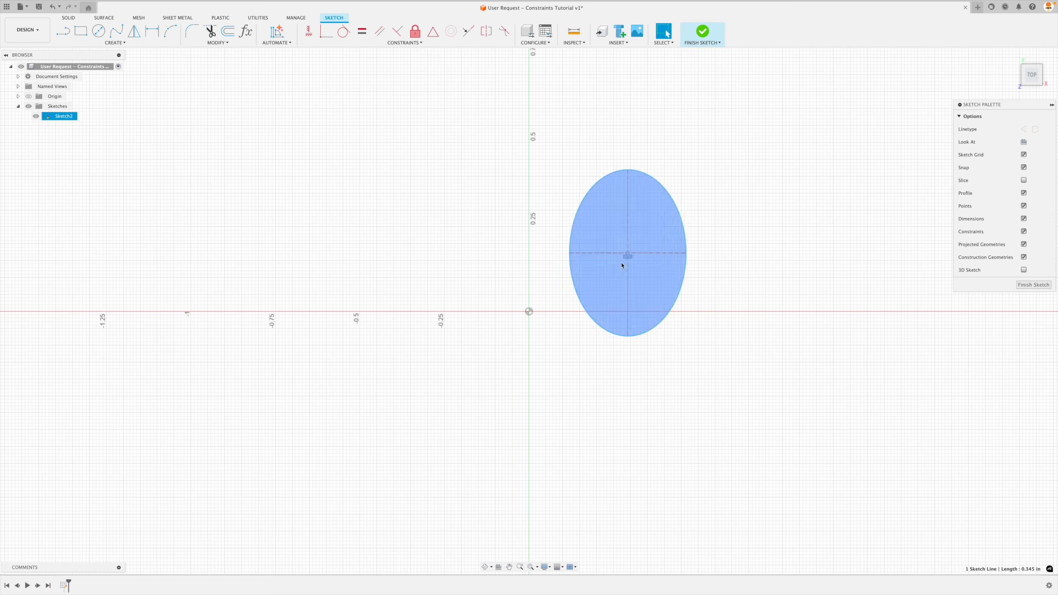
drag(628, 254, 675, 219)
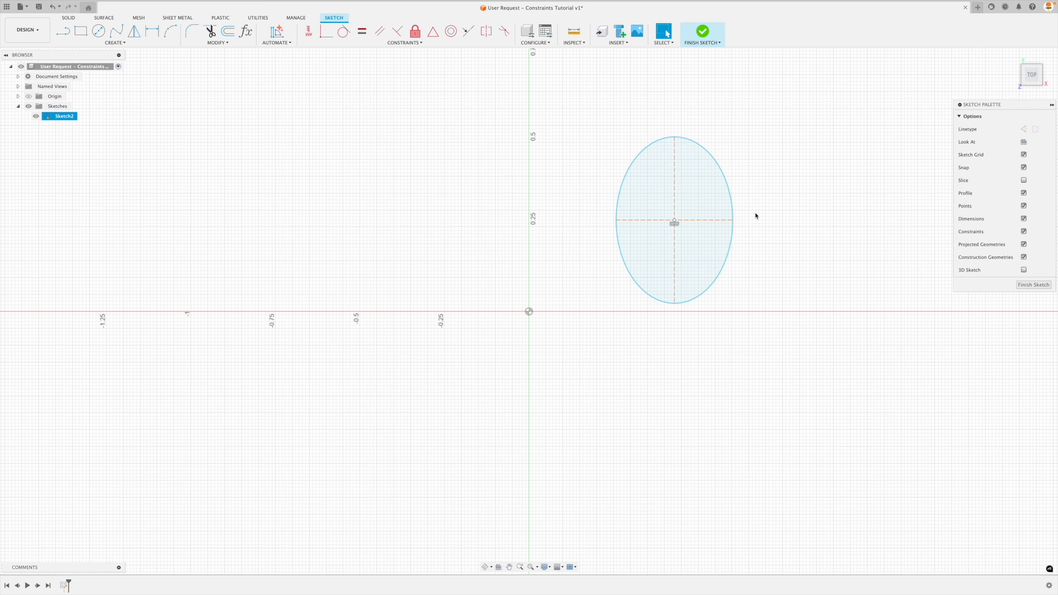
key(Escape)
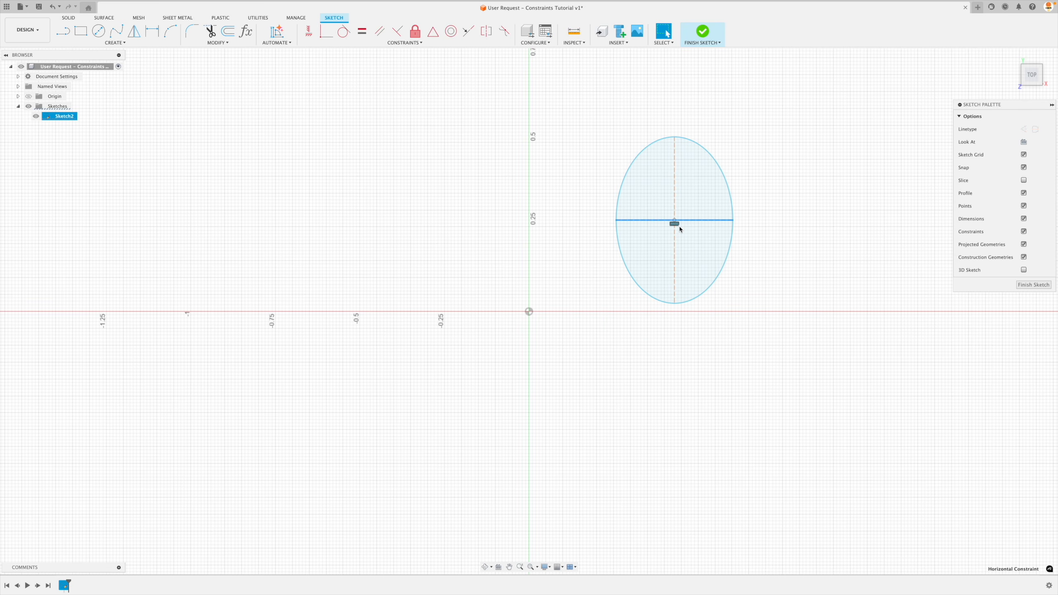
click(675, 224)
key(Delete)
Sketch a diagonal line from the origin into the upper-left quadrant.
click(63, 30)
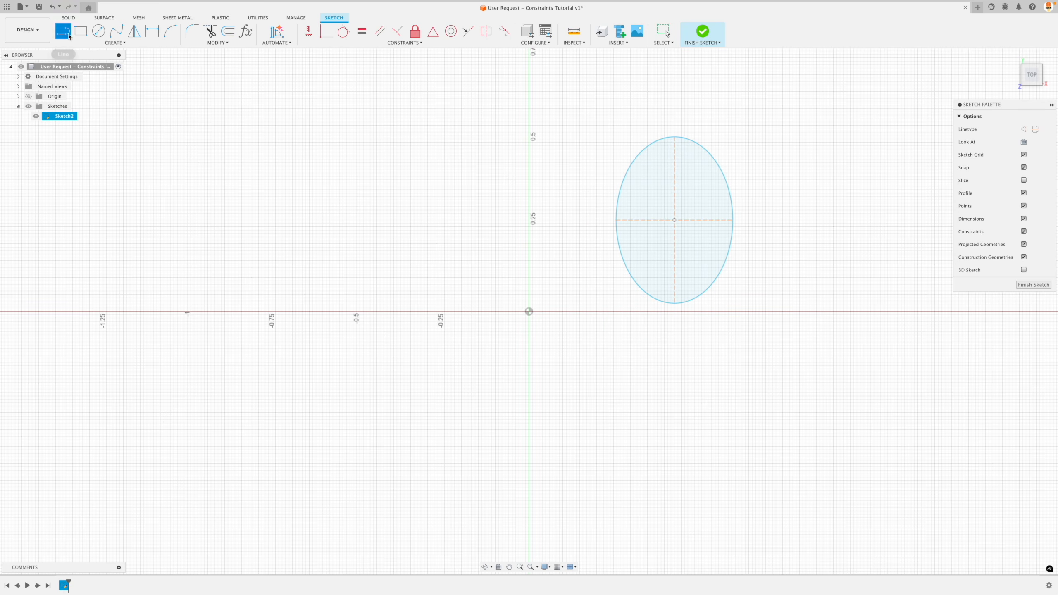
click(529, 311)
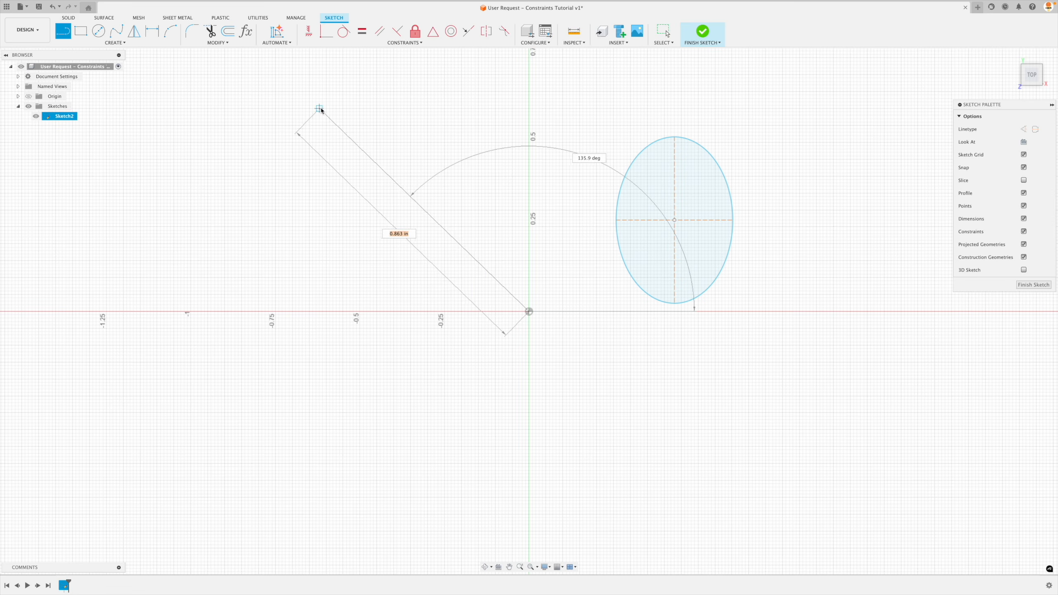
click(285, 102)
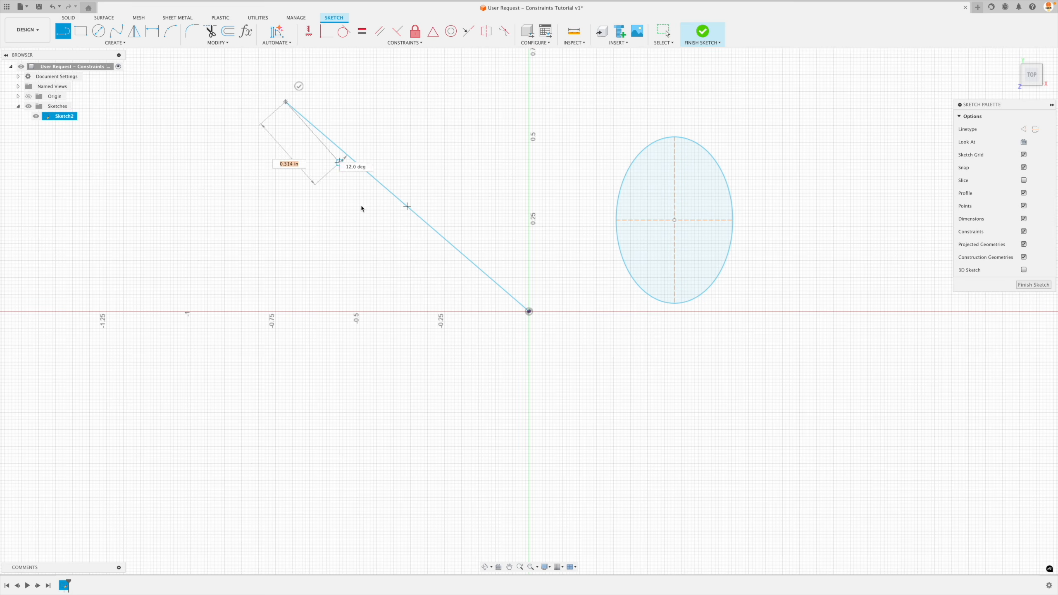
key(Escape)
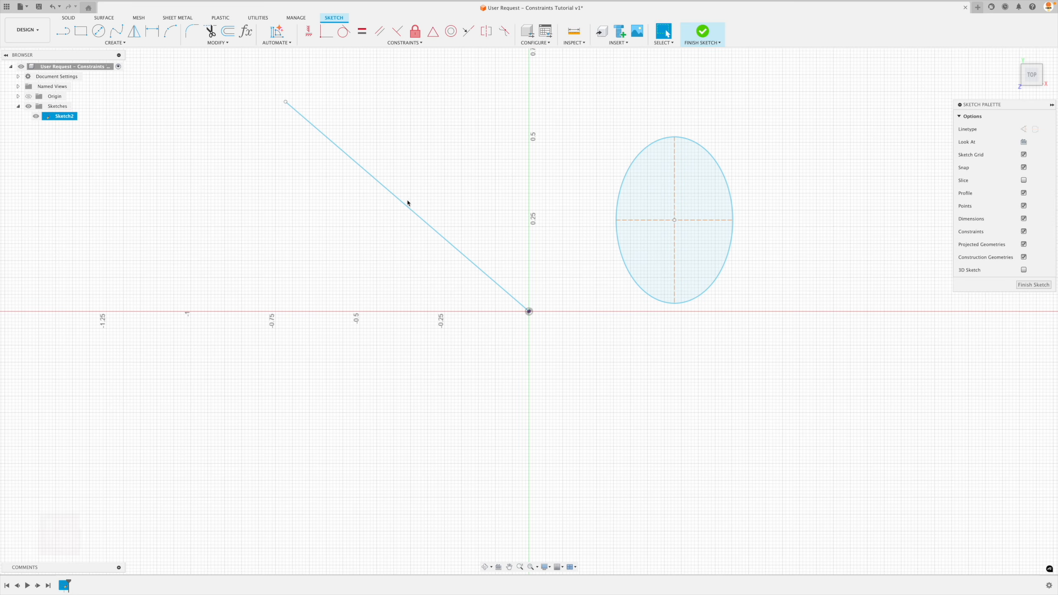
Sketch a second line about 1.05 in long from the origin at an angle of 135 degrees.
key(l)
click(529, 312)
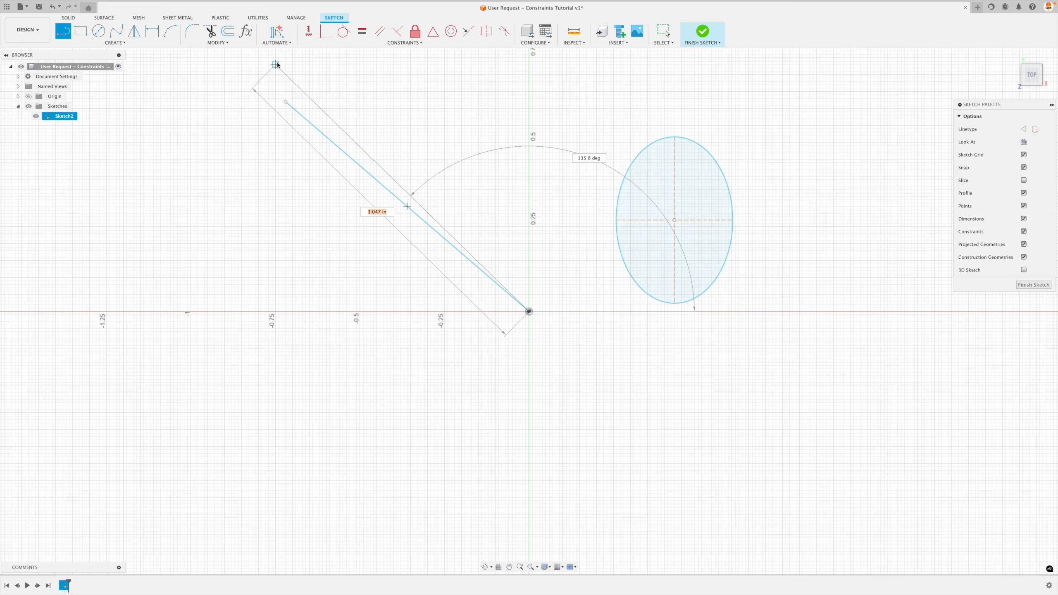
key(Tab)
text(135)
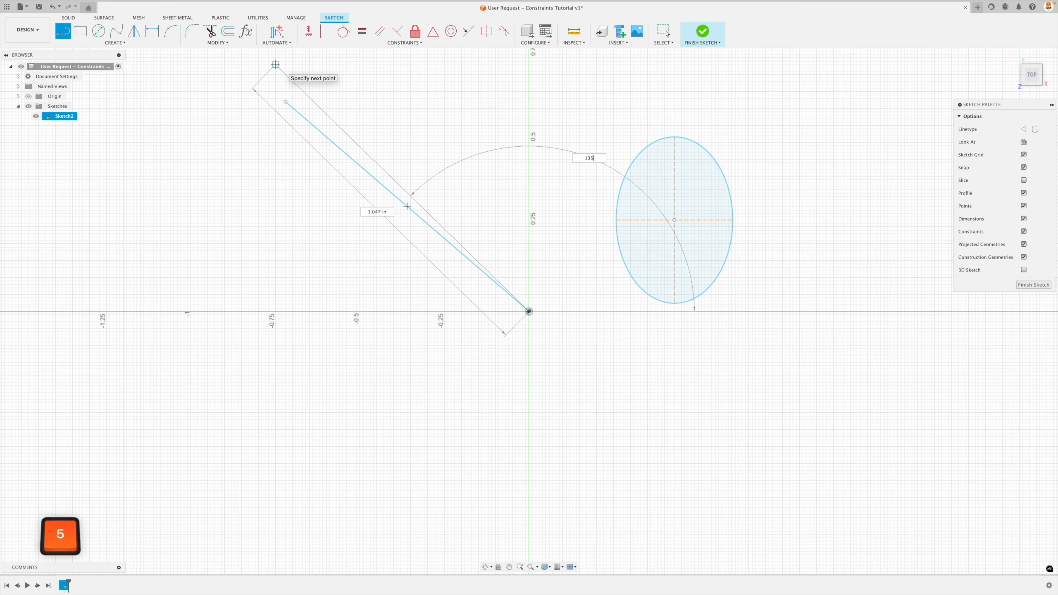
key(Return)
key(Escape)
Convert the 135-degree line to construction geometry and clear the selection.
click(354, 135)
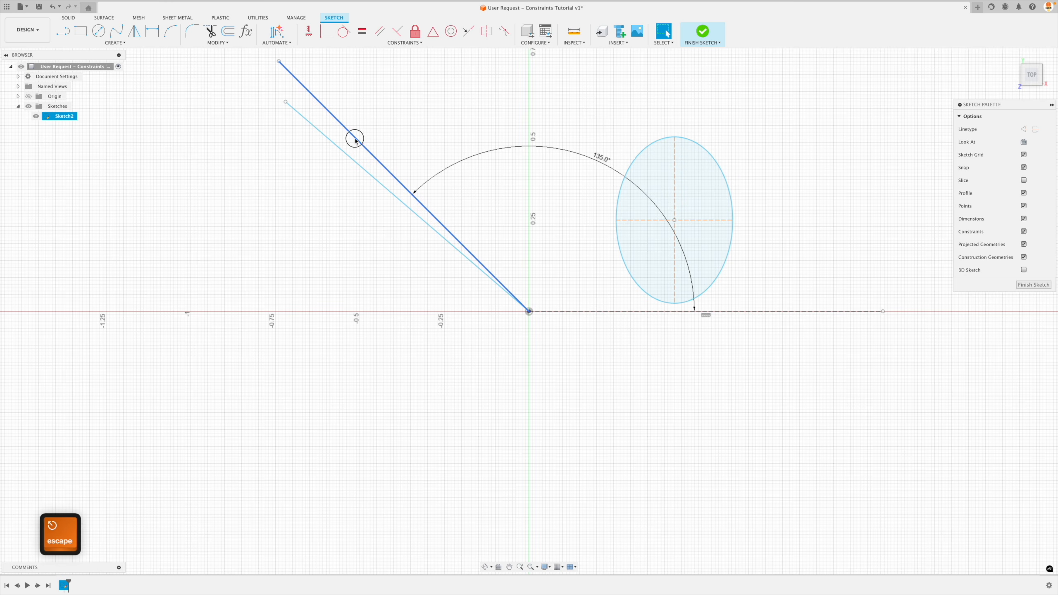
key(x)
key(Escape)
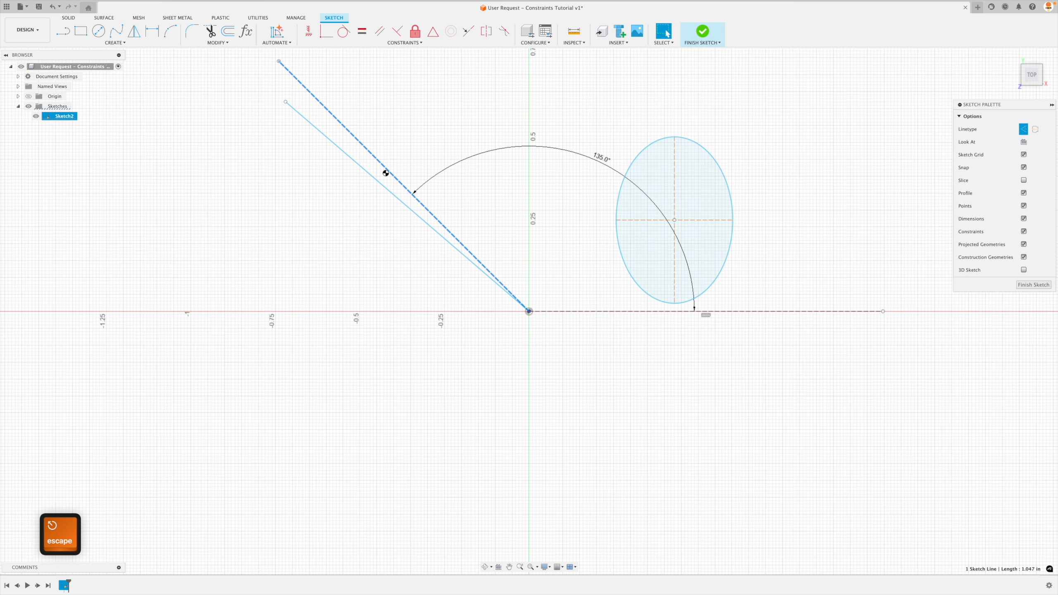
click(366, 217)
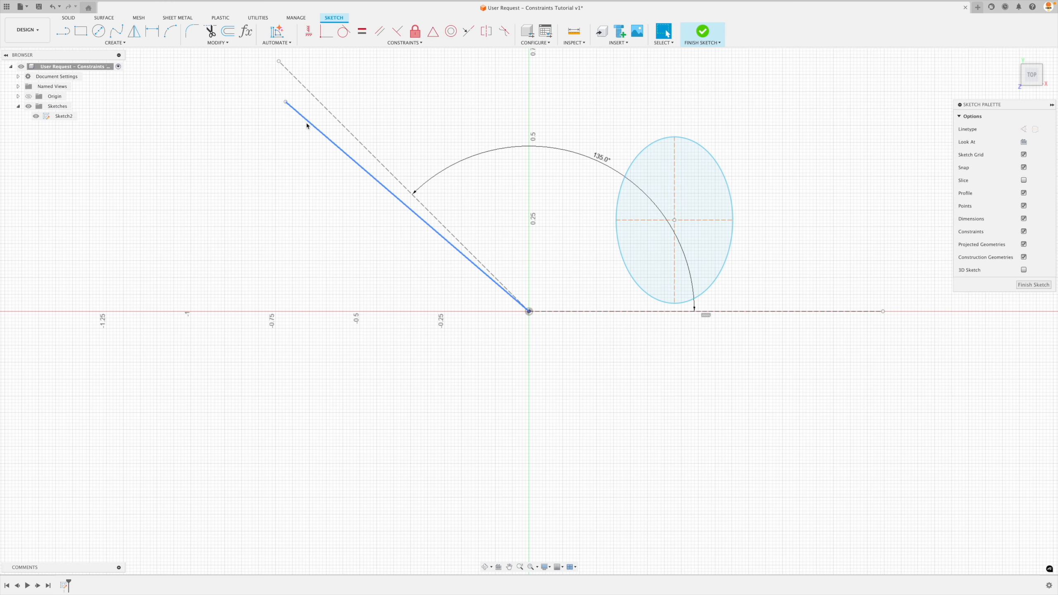
Swing the solid line's free end to both sides of the 135-degree reference, ending just below it, and place the angle dimension closer to the origin.
mouse_move(285, 101)
mouse_down()
mouse_move(274, 145)
mouse_move(326, 88)
mouse_move(371, 61)
mouse_move(326, 99)
mouse_move(354, 78)
mouse_up()
drag(598, 153, 561, 209)
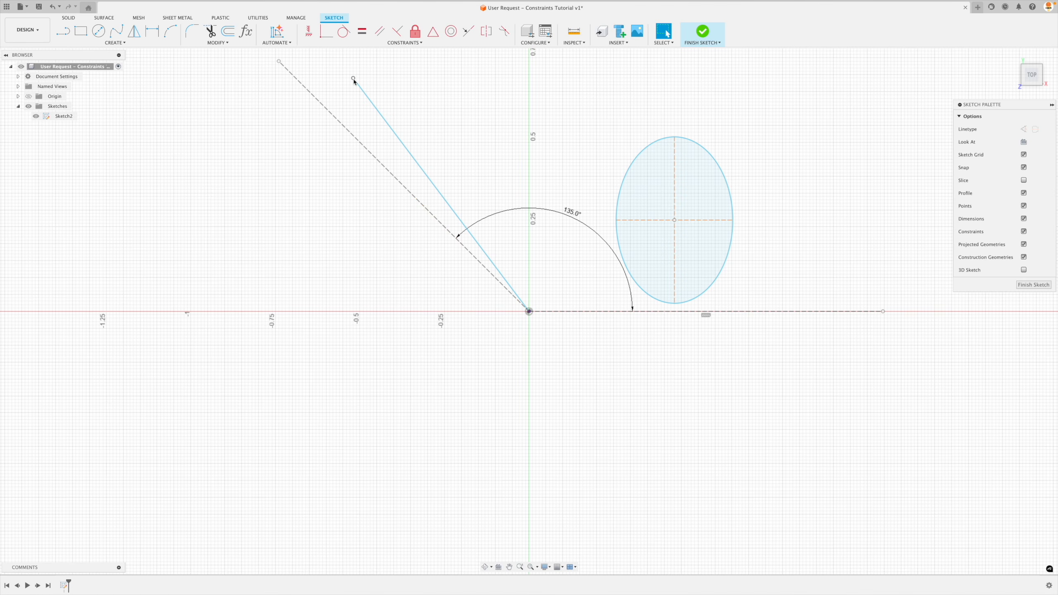
drag(354, 78, 282, 156)
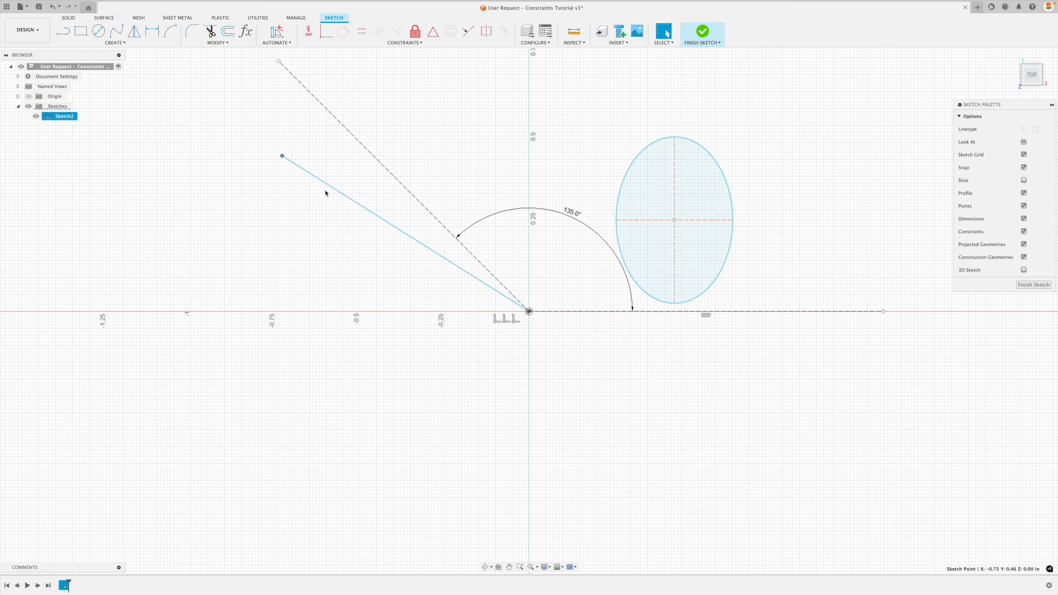
drag(282, 158, 326, 122)
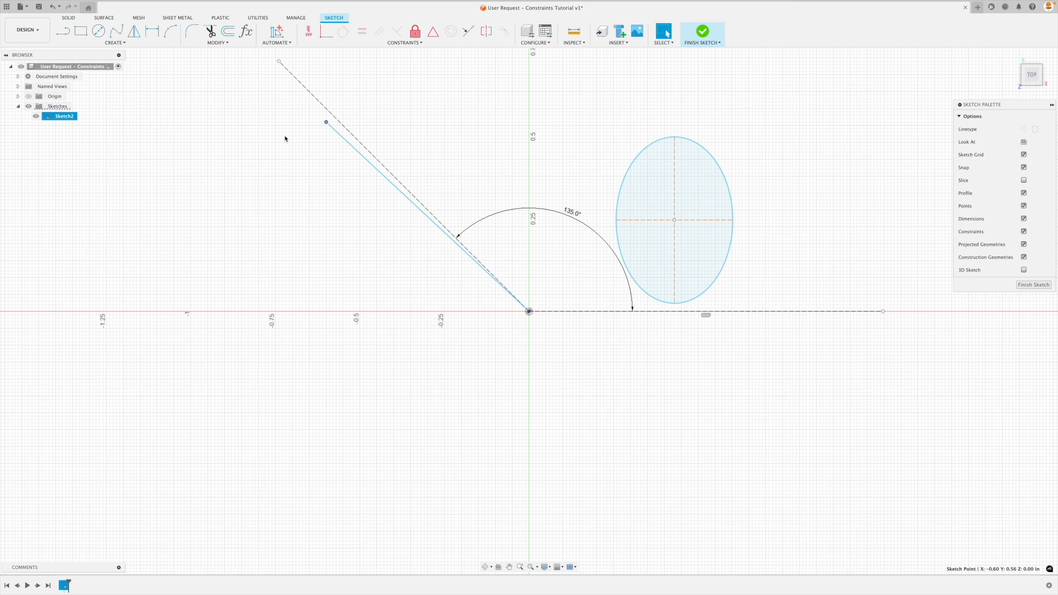
Apply a Horizontal/Vertical constraint to the solid line lying just below the 135-degree reference, and undo the constraint.
click(309, 31)
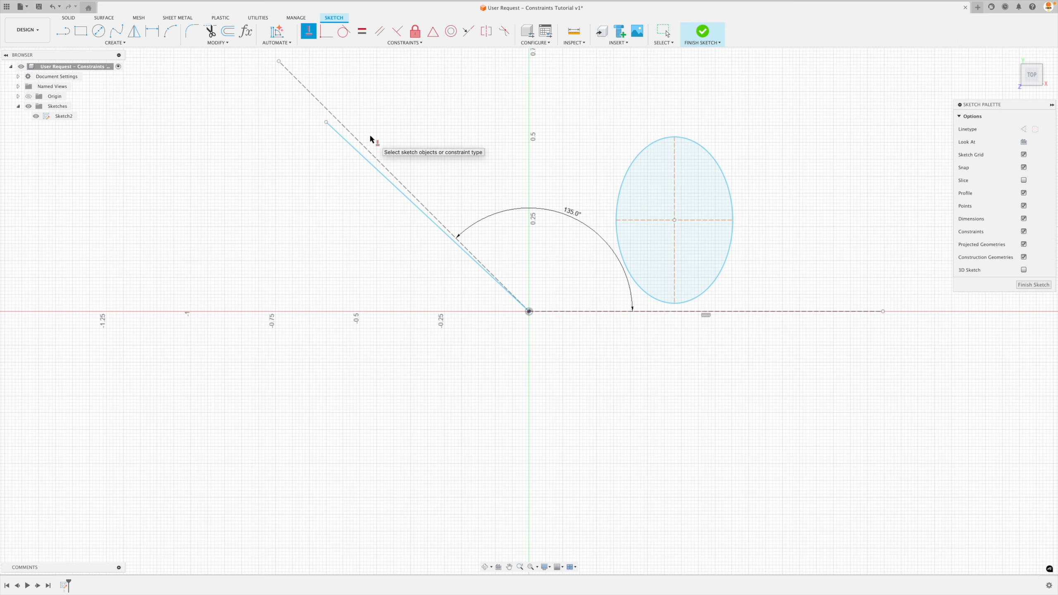
click(350, 146)
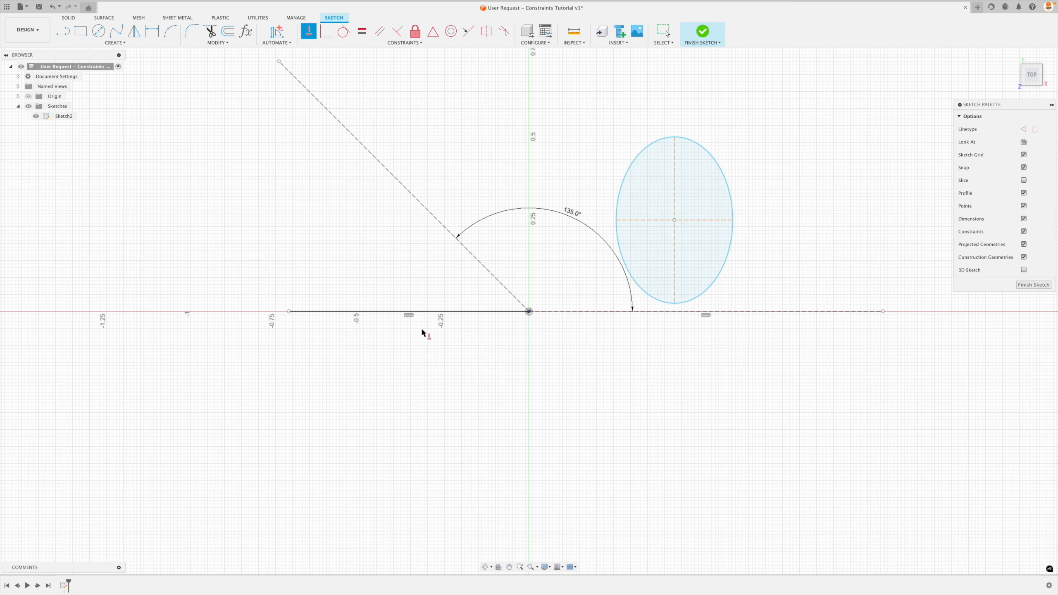
key(Escape)
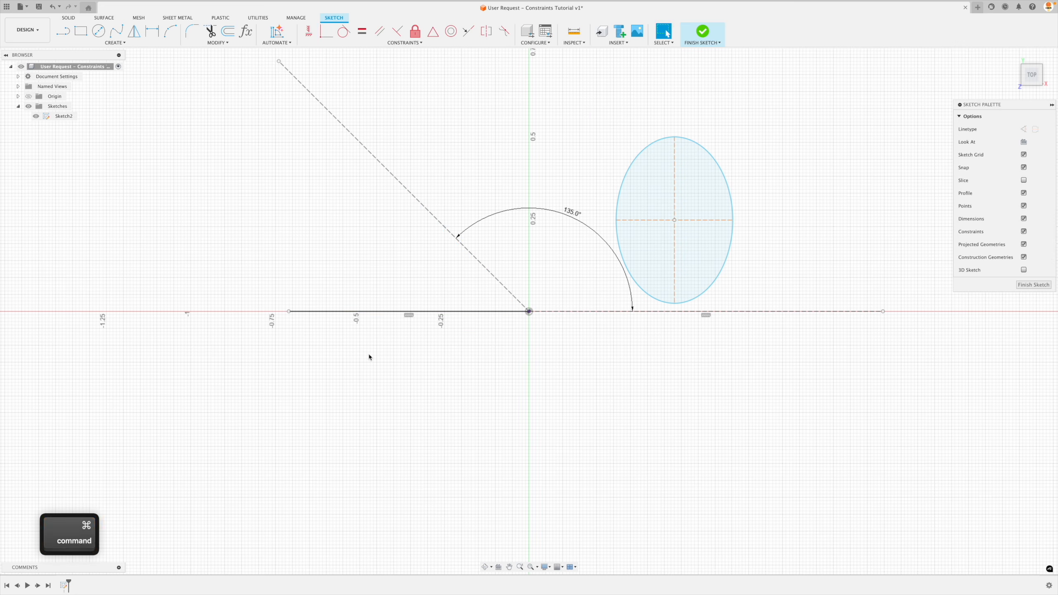
key(super+z)
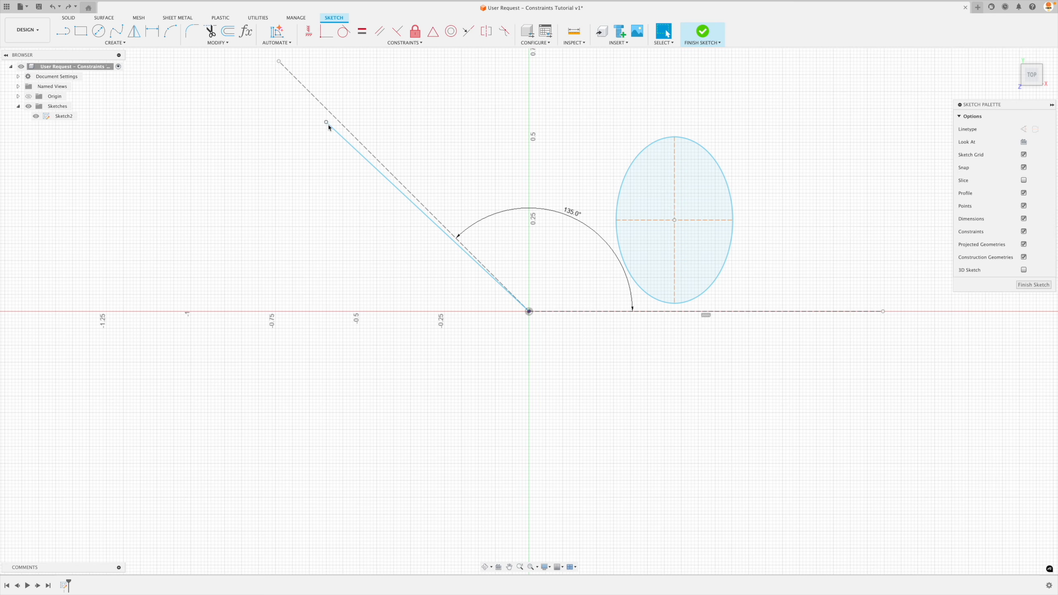
Shorten the solid line just below the 135-degree reference, try the Horizontal/Vertical constraint on it, and undo the constraint.
mouse_move(329, 120)
mouse_down()
mouse_move(382, 119)
mouse_move(380, 101)
mouse_move(343, 123)
mouse_move(342, 135)
mouse_up()
click(309, 31)
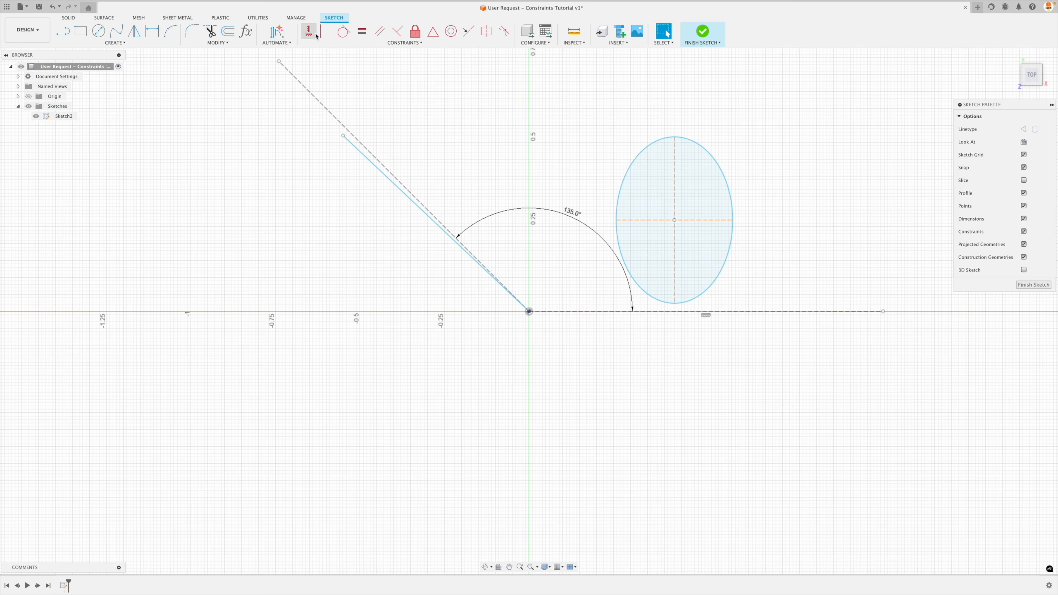
click(363, 159)
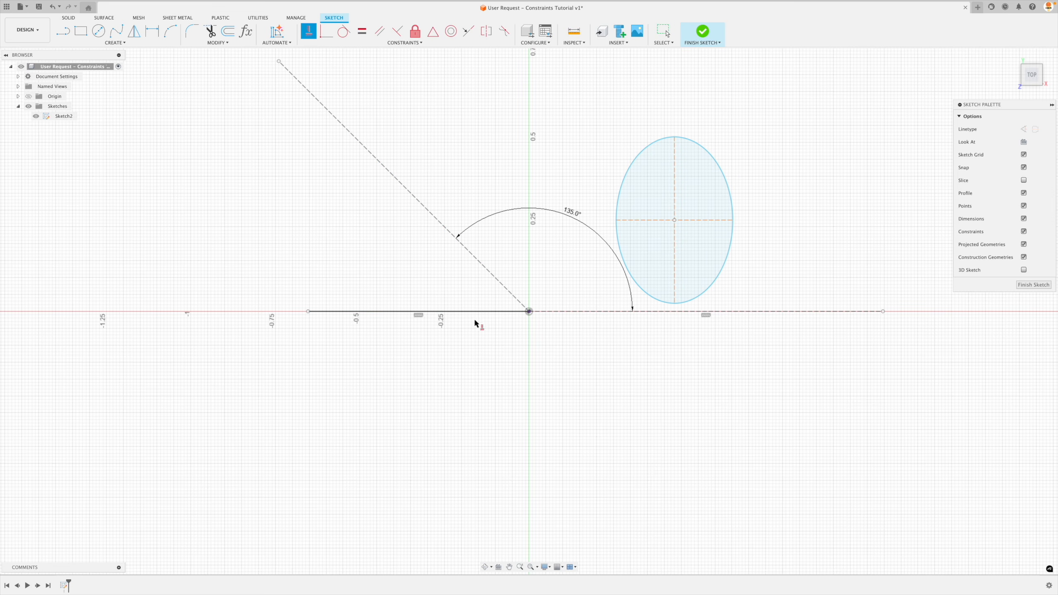
key(super+z)
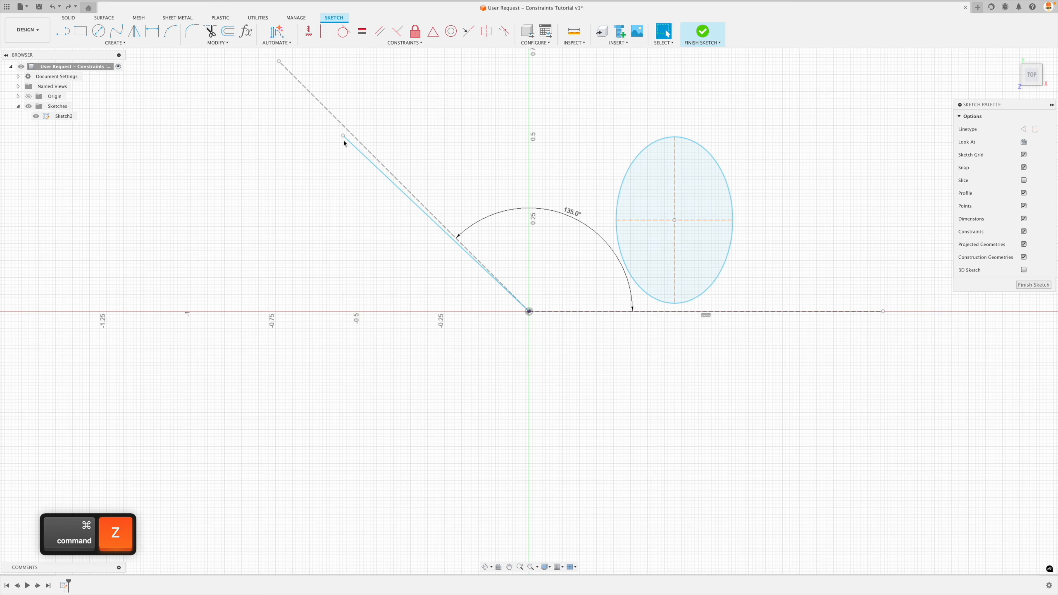
Move the solid line's free end just above the 135-degree reference and make the line vertical with a Horizontal/Vertical constraint.
drag(345, 133, 362, 123)
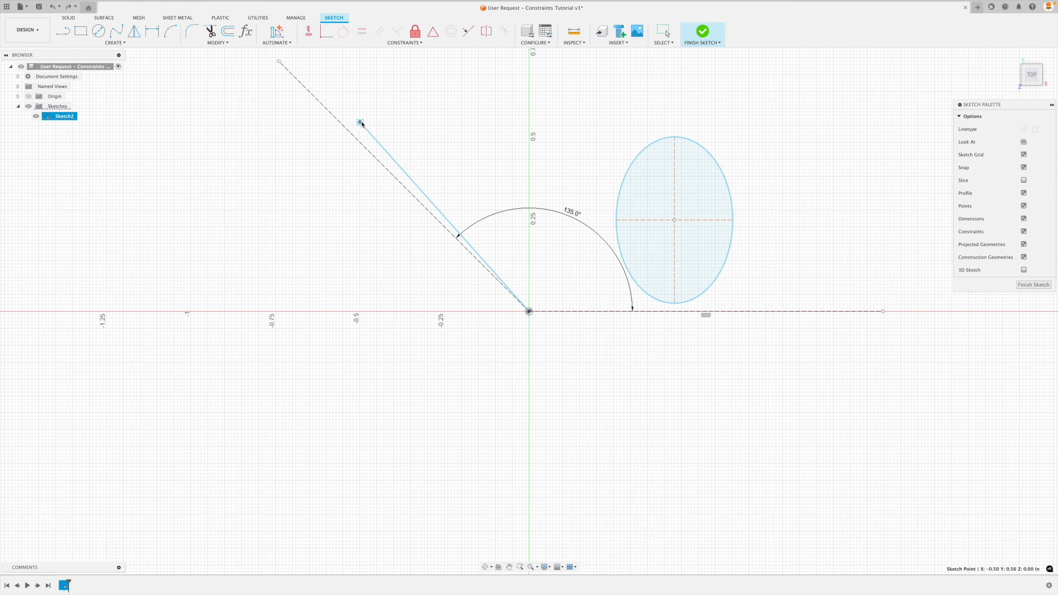
click(308, 31)
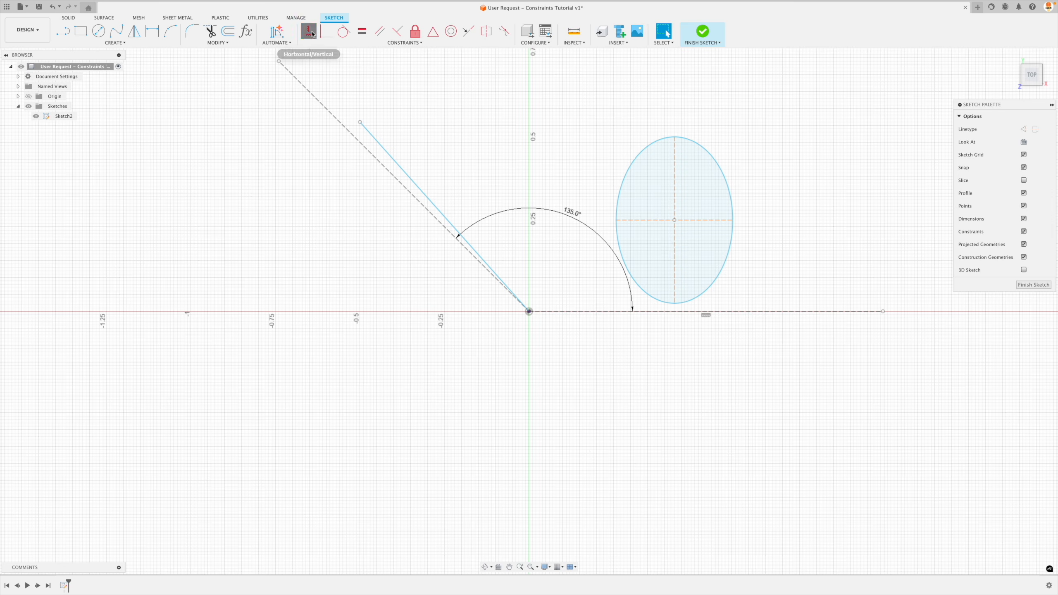
click(373, 134)
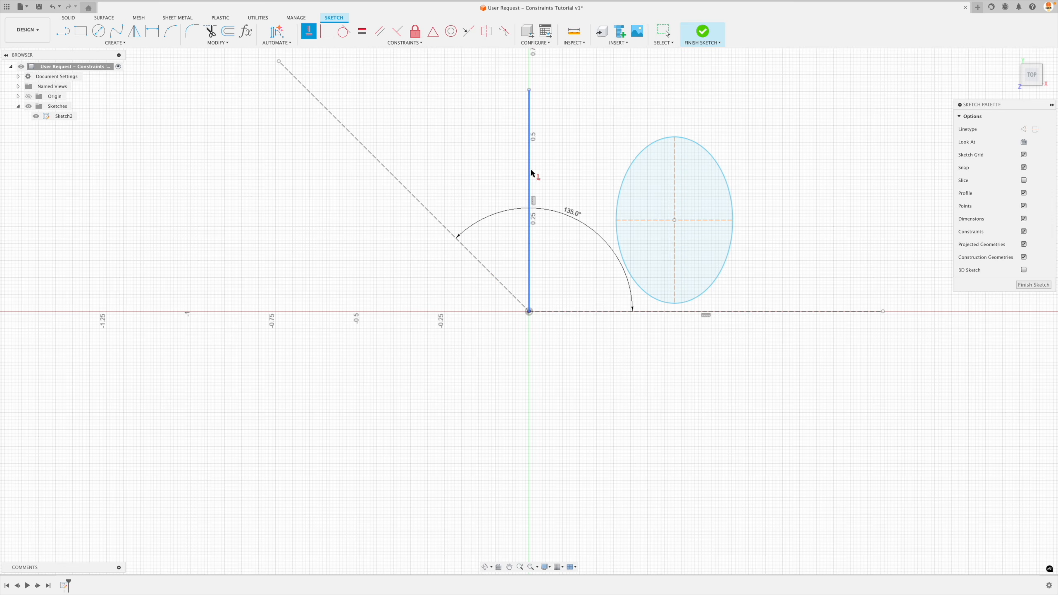
key(Escape)
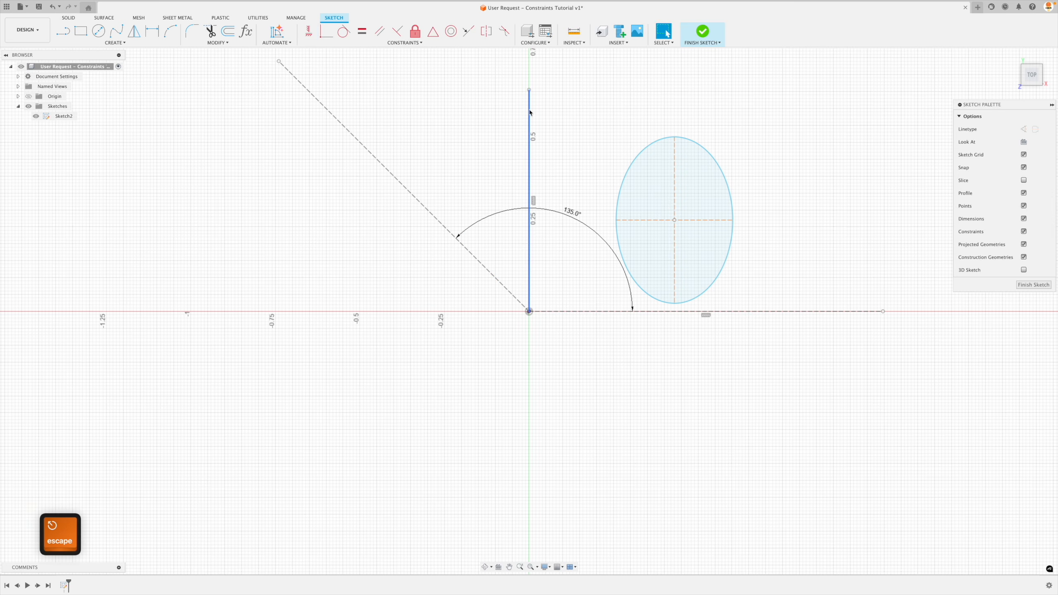
click(530, 194)
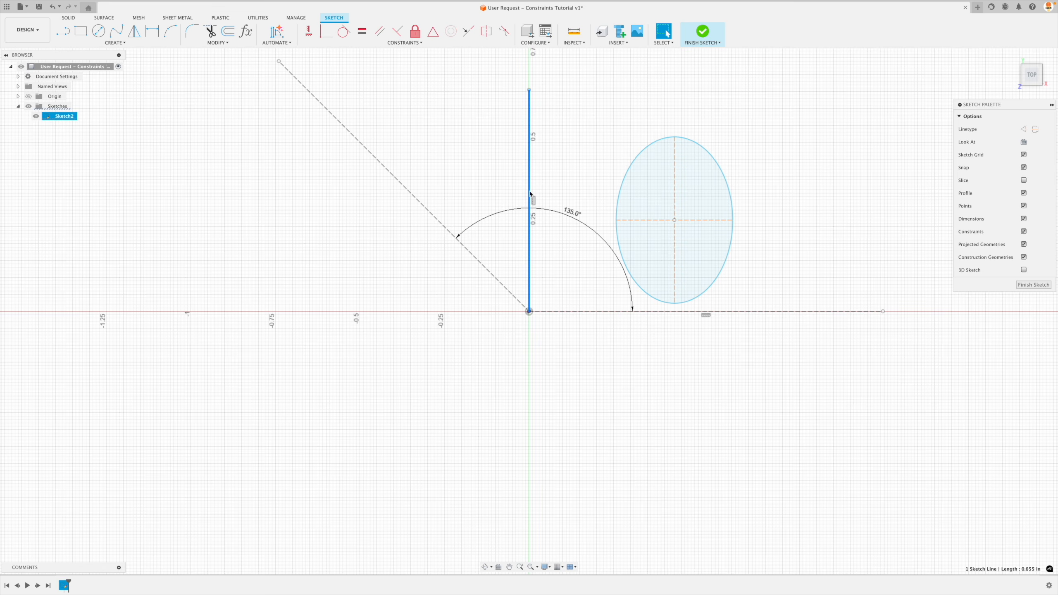
Delete the vertical solid line, the 135-degree reference line and the horizontal construction line, leaving only the ellipse.
key(Delete)
click(407, 193)
key(Delete)
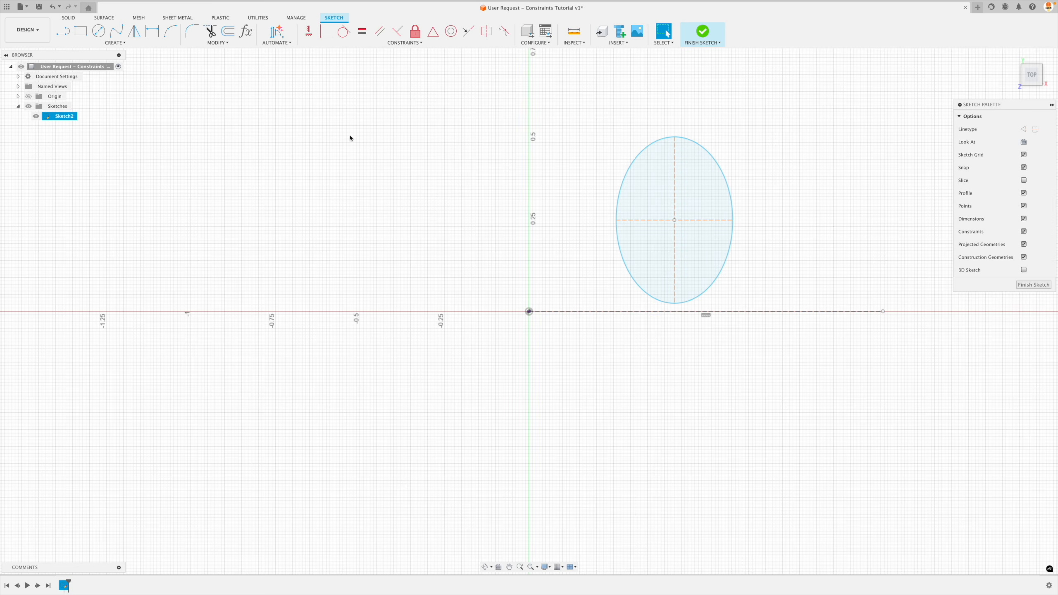
click(570, 313)
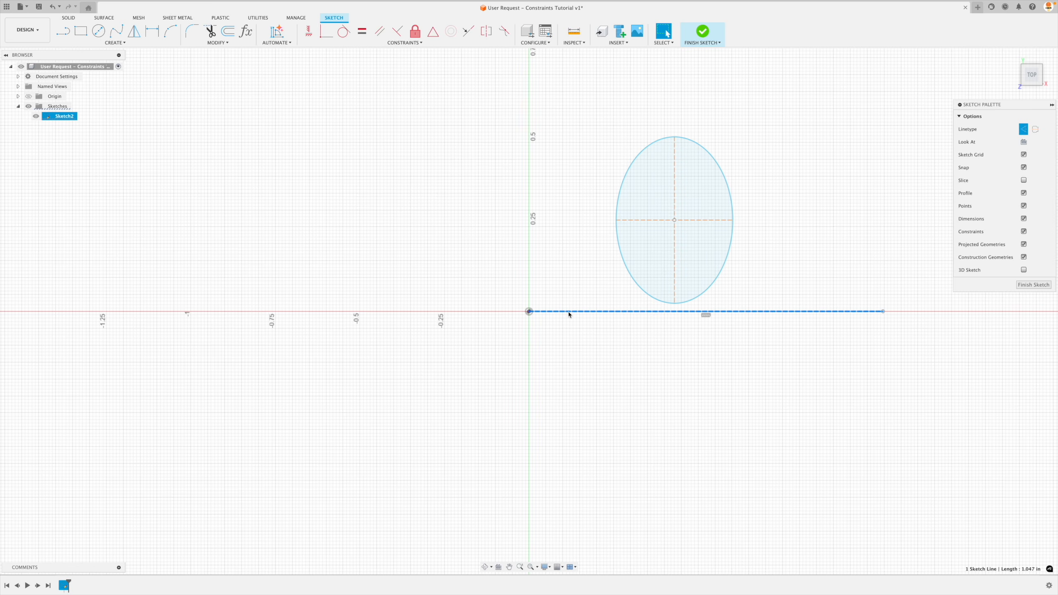
key(Delete)
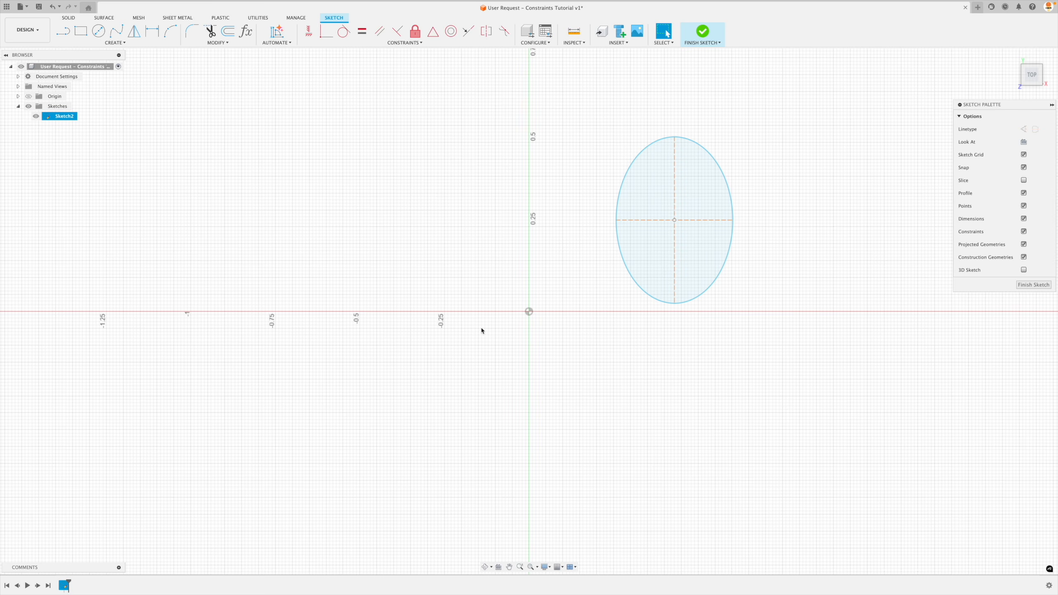
Move the unconstrained ellipse around by its centre point, ending at about X 0.38, Y 0.32 in from the origin.
click(690, 234)
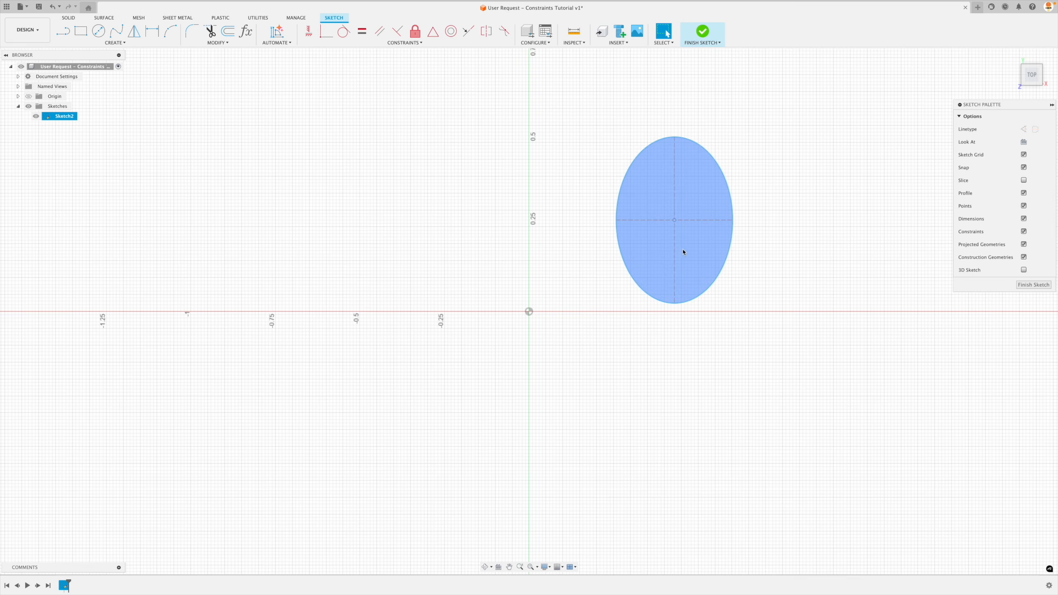
drag(674, 220, 650, 220)
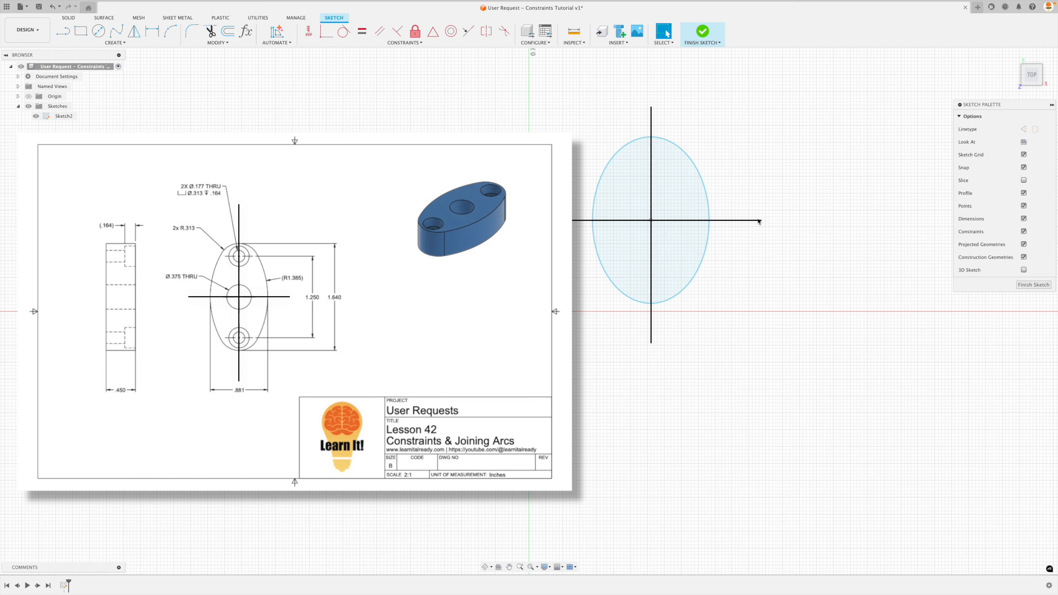
click(686, 180)
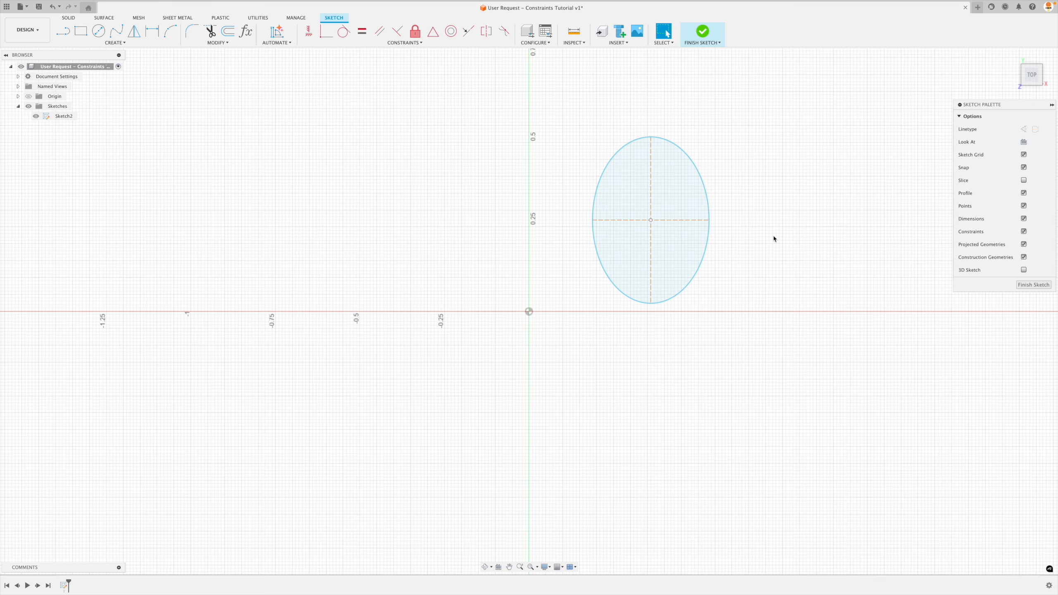
click(651, 220)
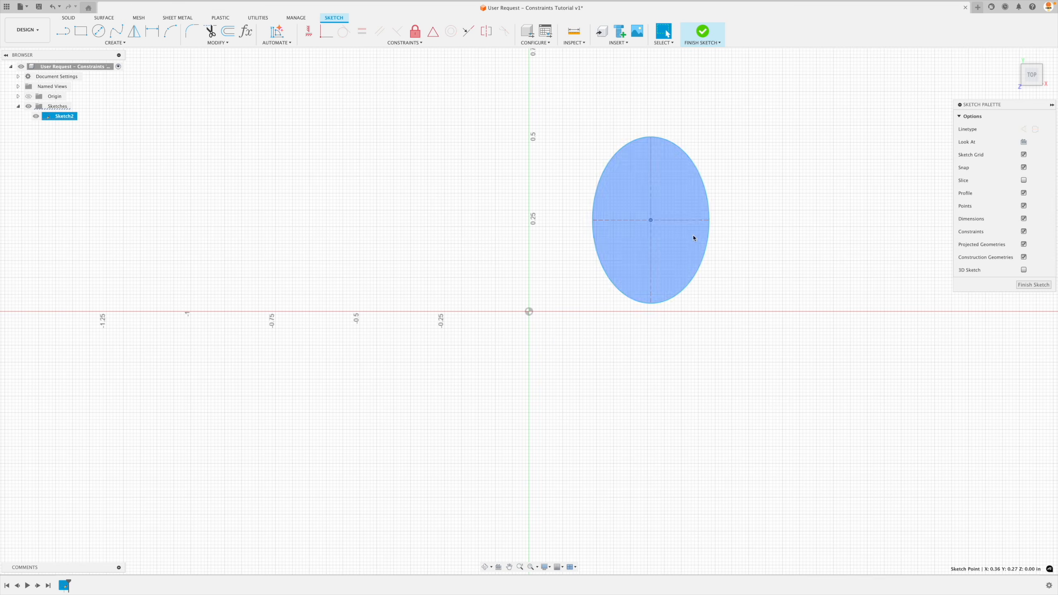
click(764, 245)
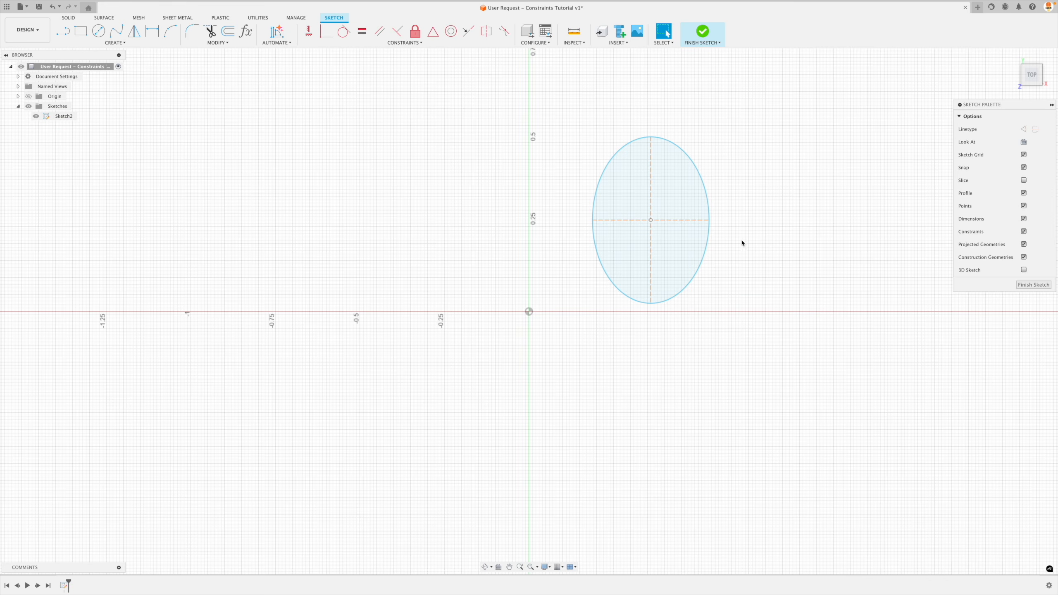
mouse_move(649, 224)
mouse_down()
mouse_move(582, 285)
mouse_move(530, 313)
mouse_move(618, 256)
mouse_move(658, 203)
mouse_up()
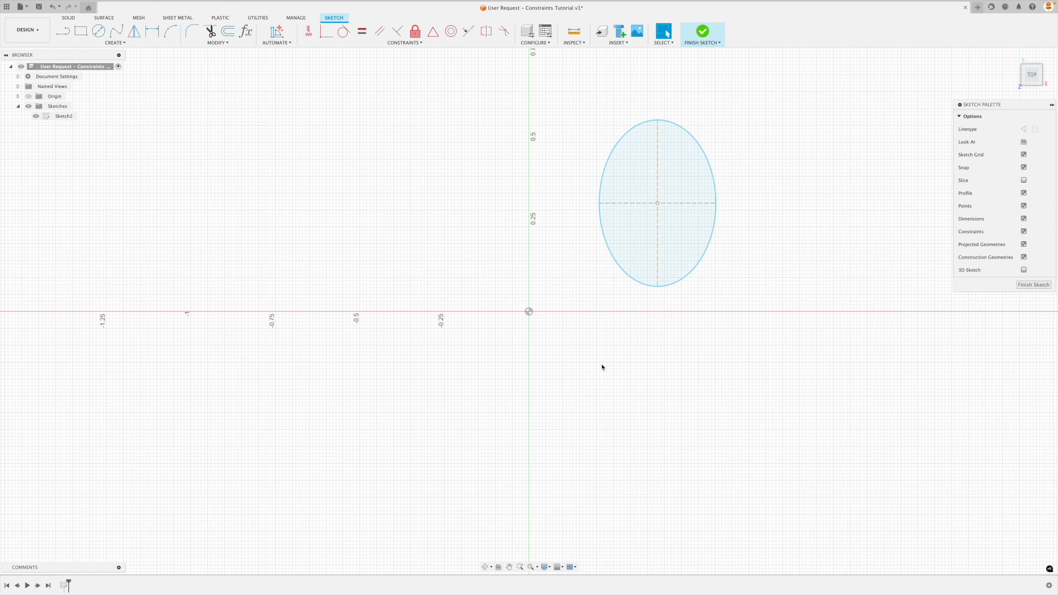
click(665, 210)
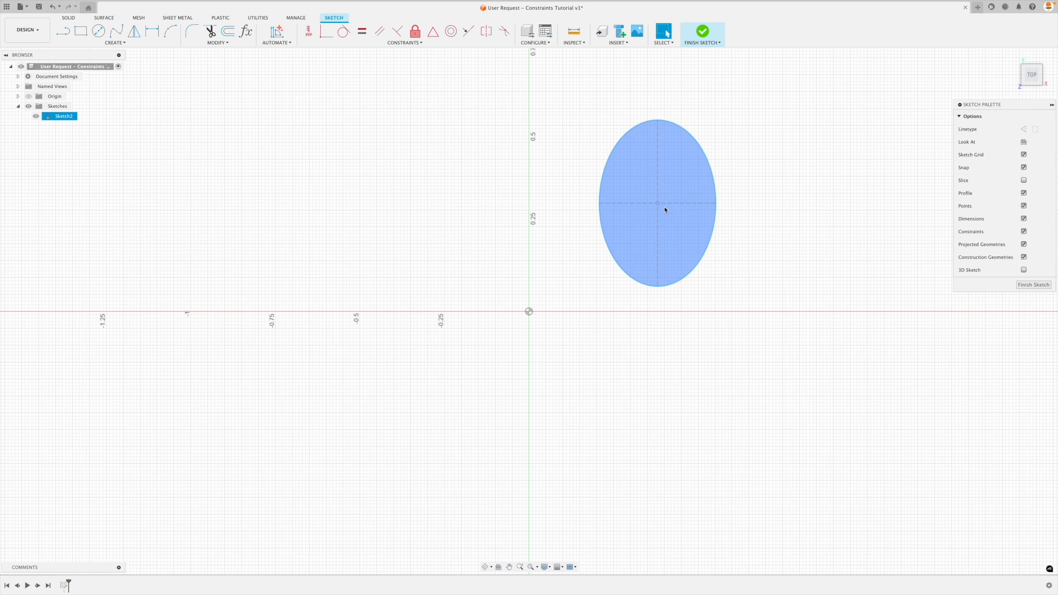
click(579, 257)
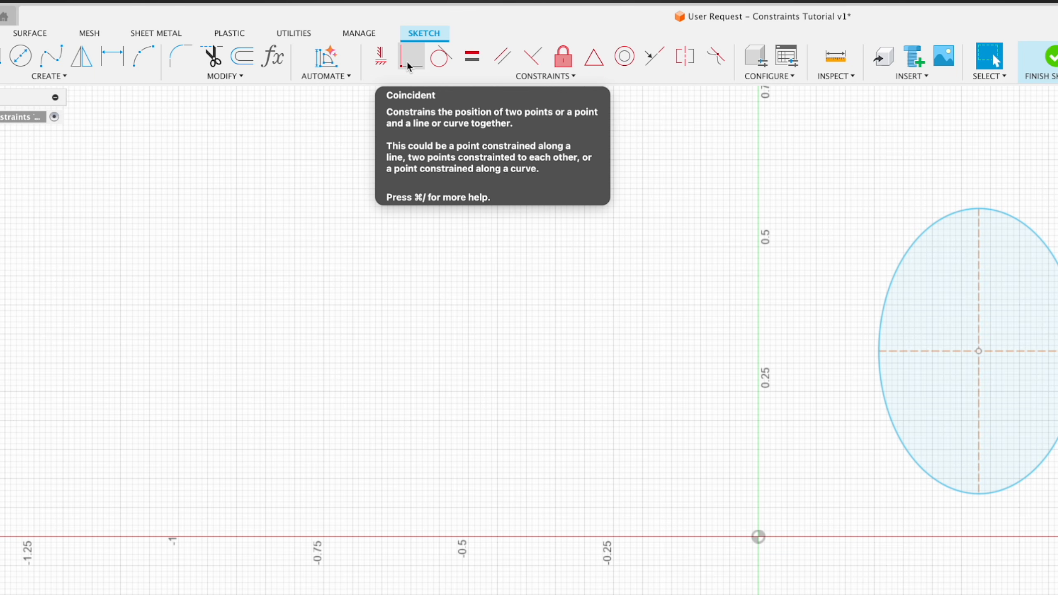
Constrain the ellipse's centre point to the sketch origin with a Coincident constraint.
click(409, 64)
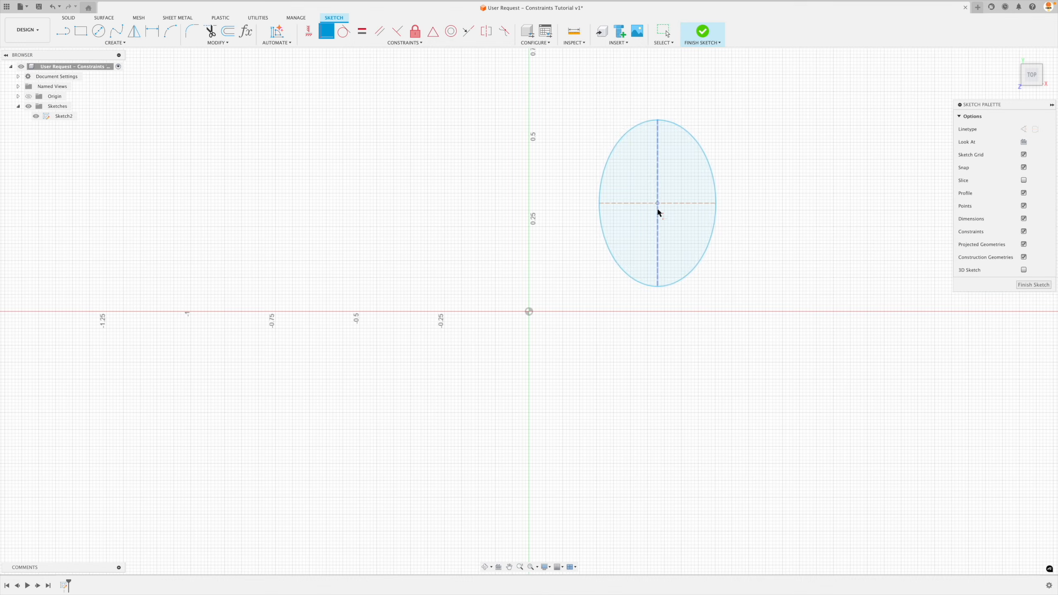
click(530, 312)
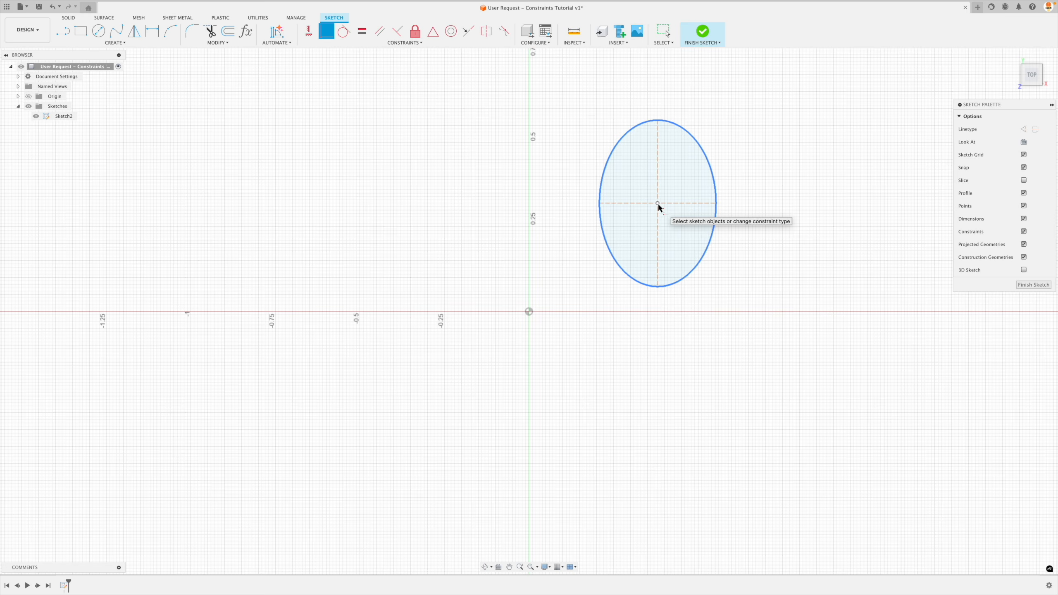
click(658, 204)
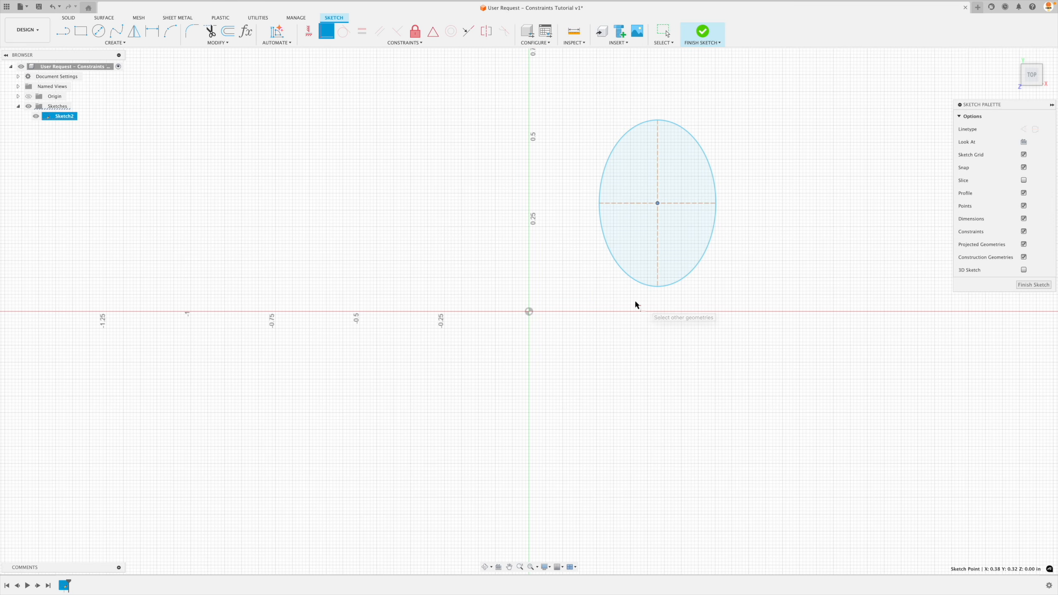
click(529, 312)
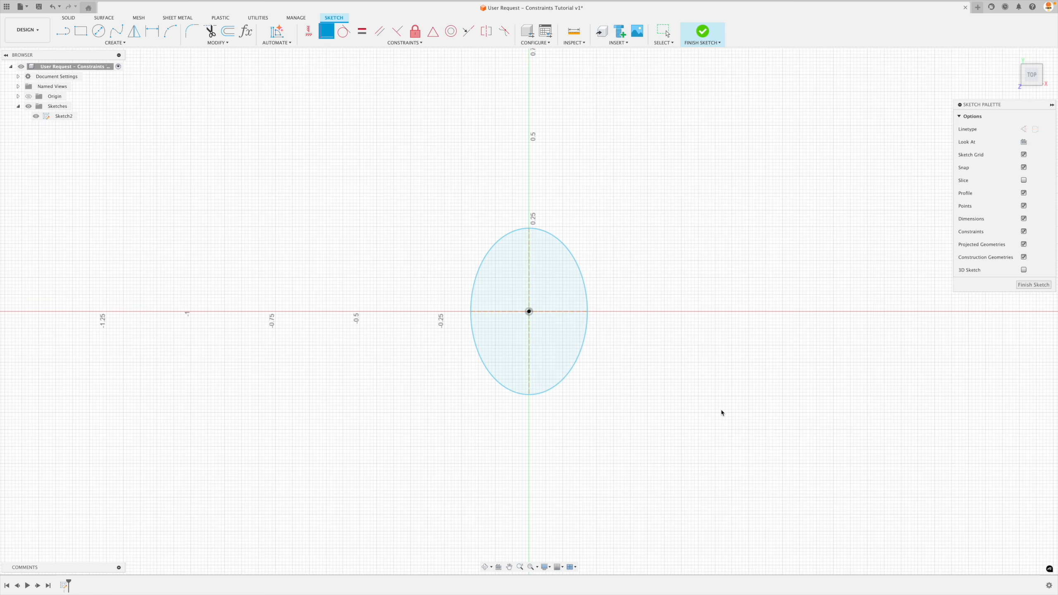
key(Escape)
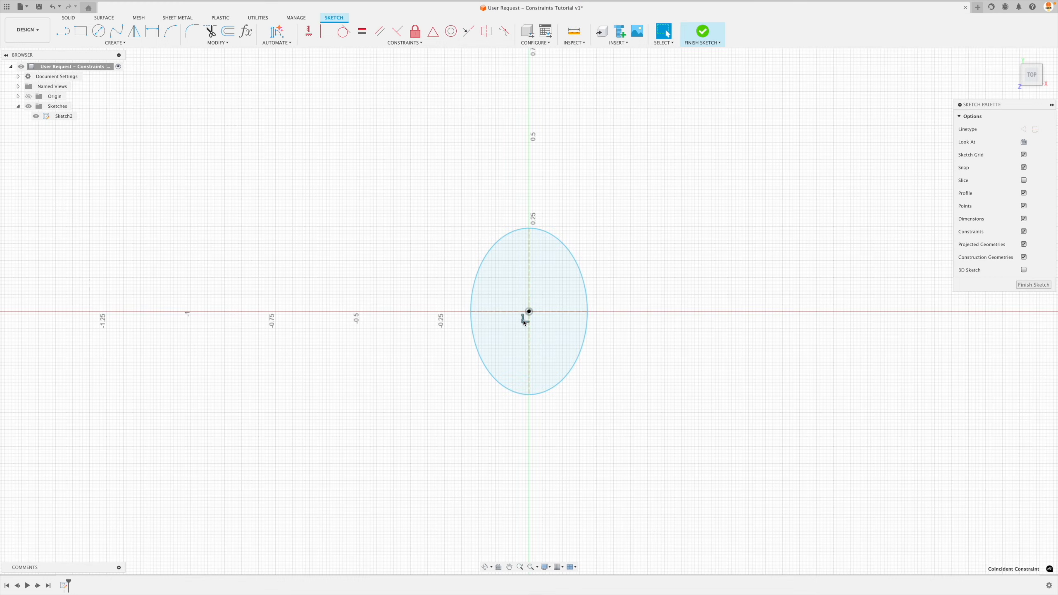
key(Escape)
Tilt and stretch the ellipse by moving its upper axis endpoint to about X 0.10, Y 0.42 in.
click(548, 361)
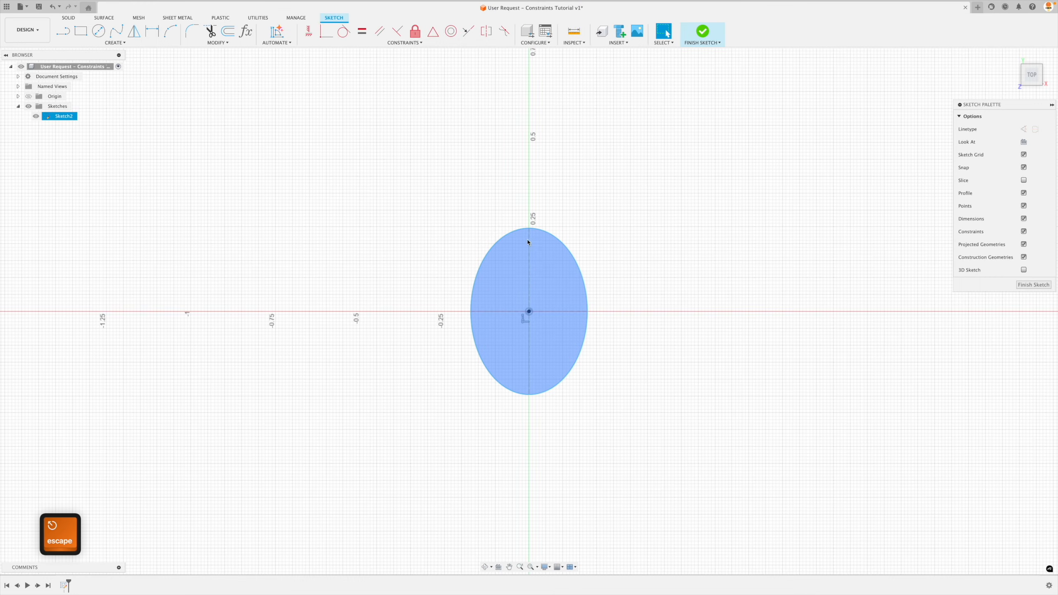
drag(529, 229, 563, 169)
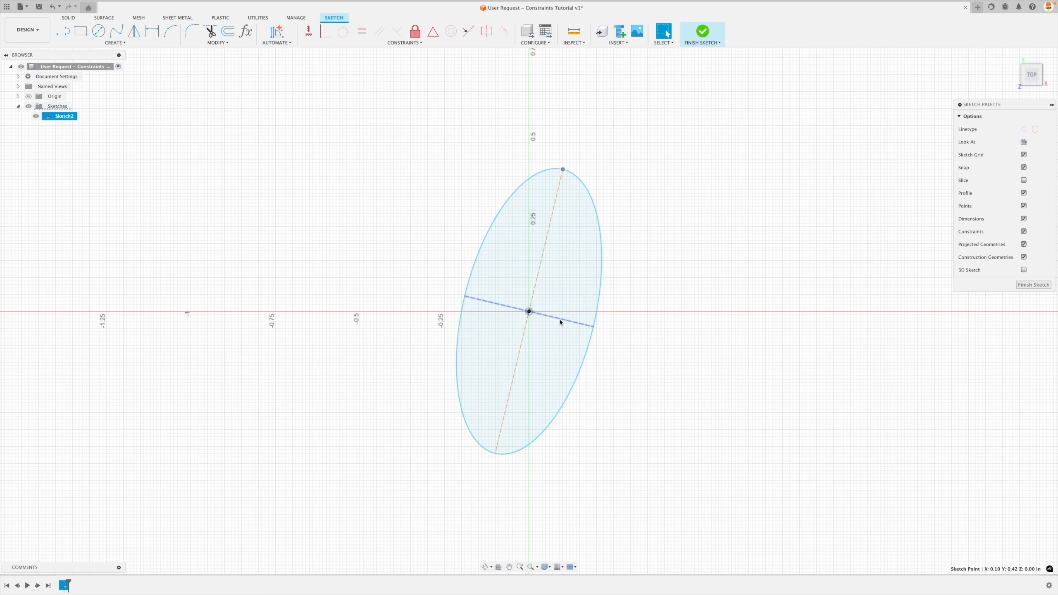
click(698, 244)
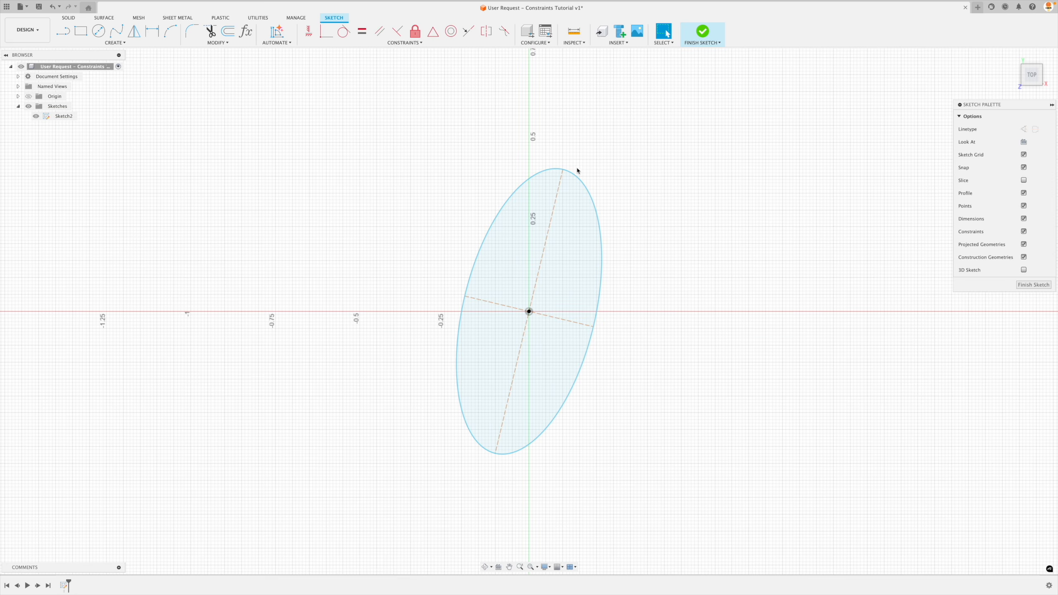
Apply a Horizontal/Vertical constraint to the tilted ellipse's long axis, and undo the constraint.
click(309, 31)
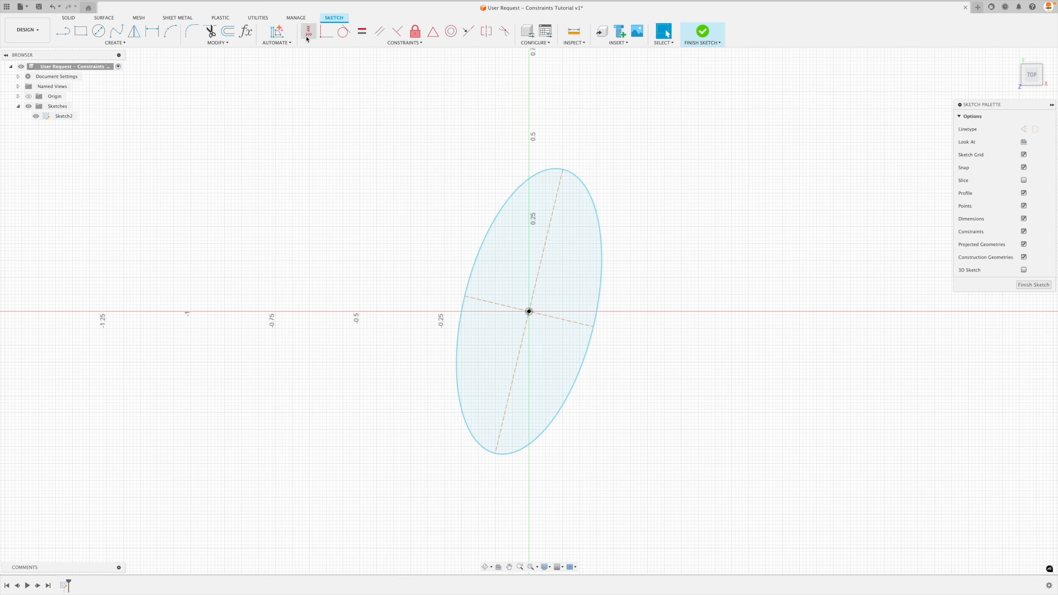
click(552, 223)
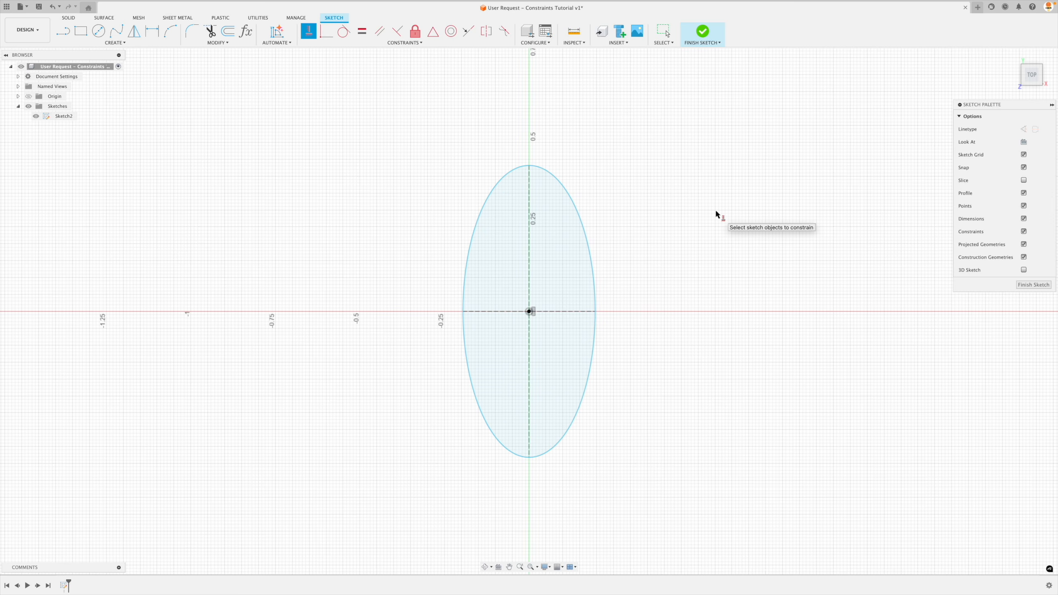
key(super+z)
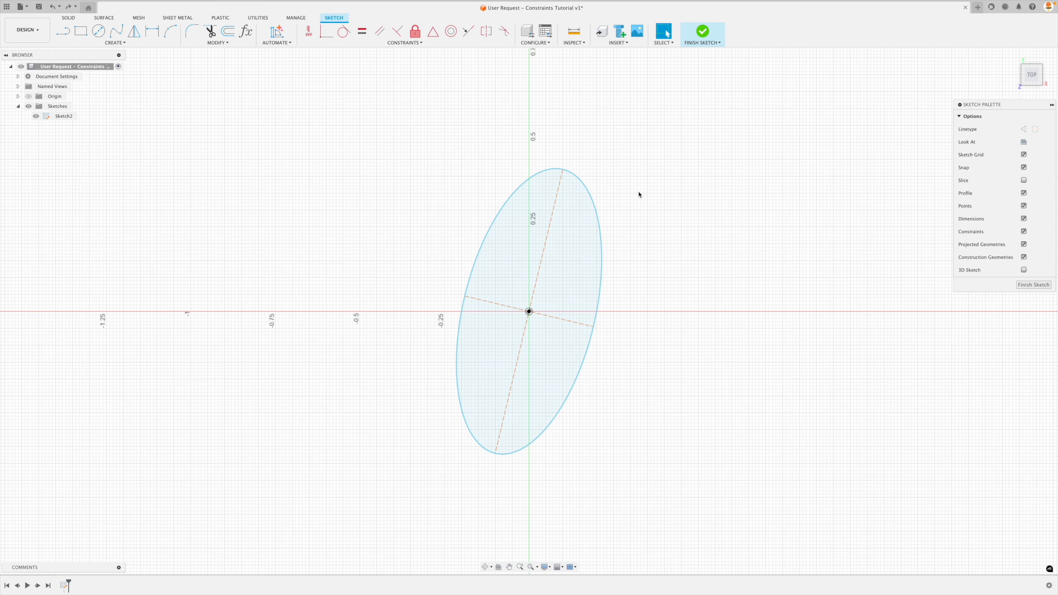
key(Escape)
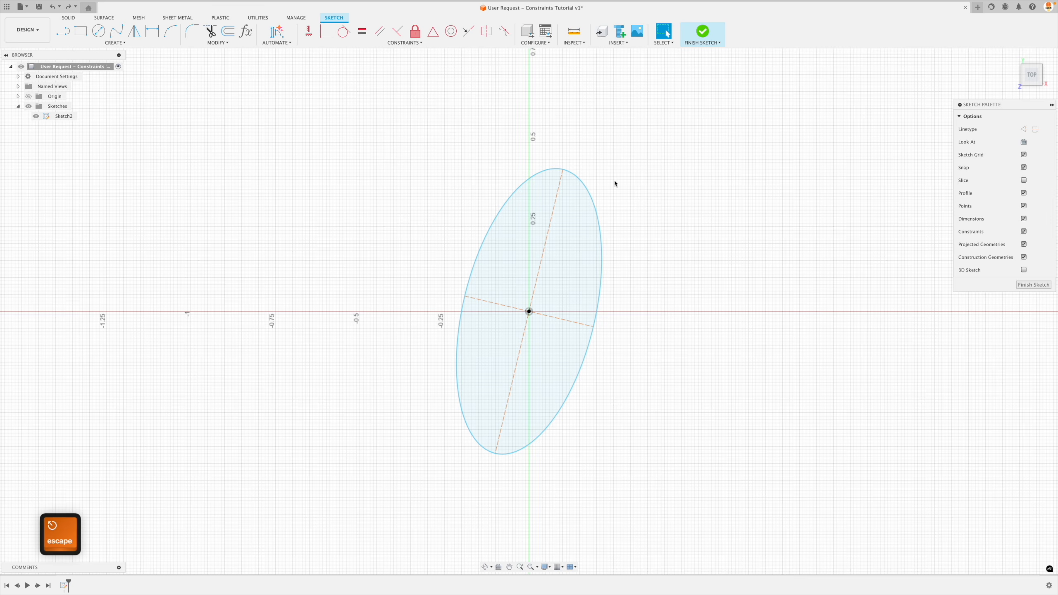
Reshape the ellipse by its upper axis endpoint, ending about 0.52 in above the origin, and make the long axis vertical with Horizontal/Vertical.
mouse_move(563, 169)
mouse_down()
mouse_move(530, 166)
mouse_move(550, 106)
mouse_move(529, 103)
mouse_move(524, 219)
mouse_up()
drag(528, 177, 531, 118)
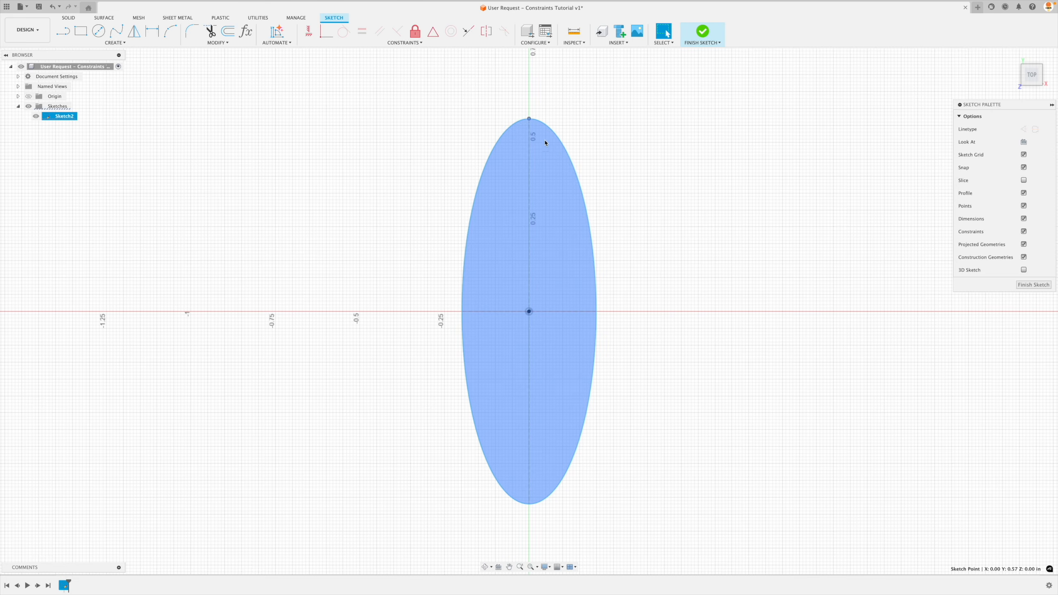
drag(529, 119, 533, 249)
mouse_move(531, 132)
mouse_down()
mouse_move(617, 149)
mouse_move(517, 130)
mouse_move(534, 135)
mouse_up()
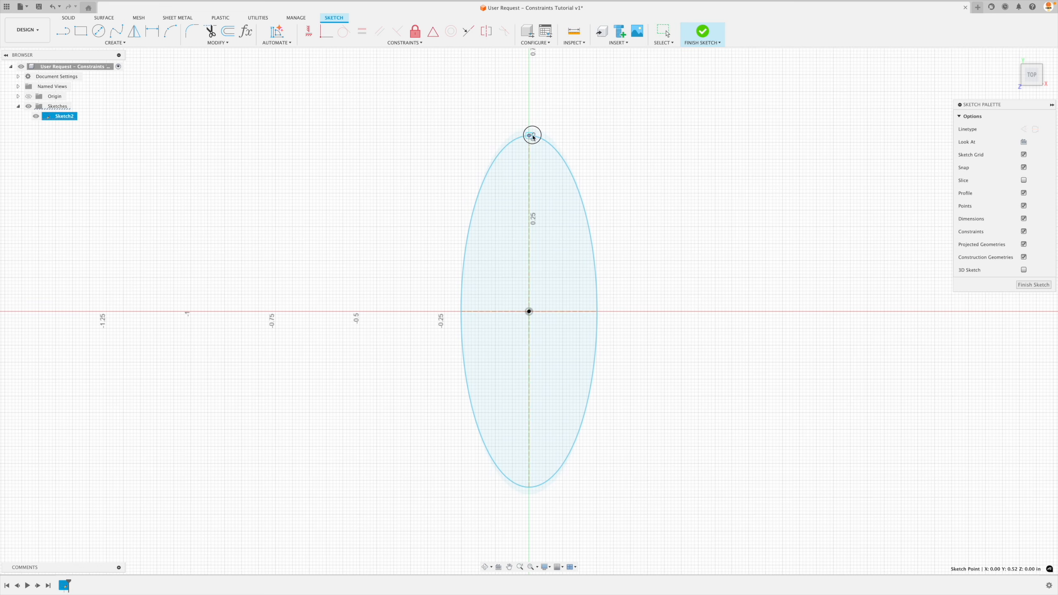
key(Escape)
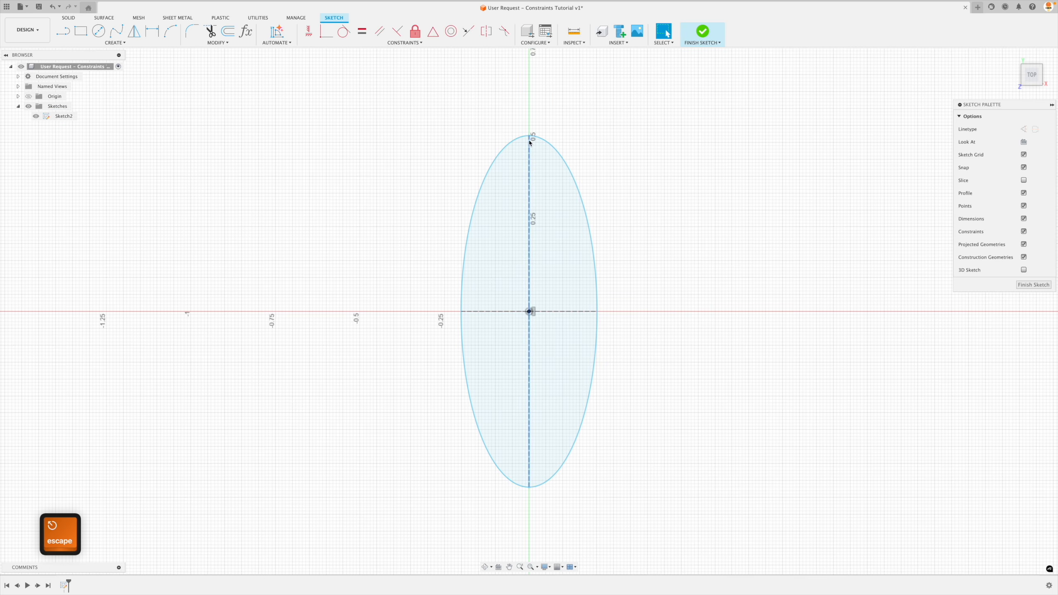
Resize the constrained ellipse by its axis endpoints, setting the upper one about 0.314 in above the origin and adjusting the ellipse's width.
click(577, 304)
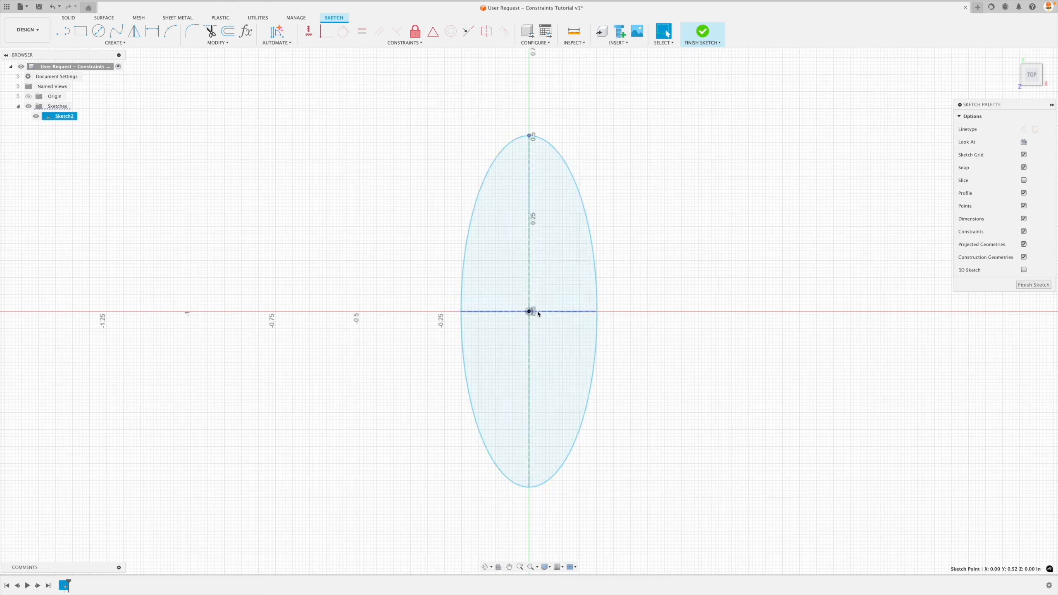
drag(530, 135, 531, 206)
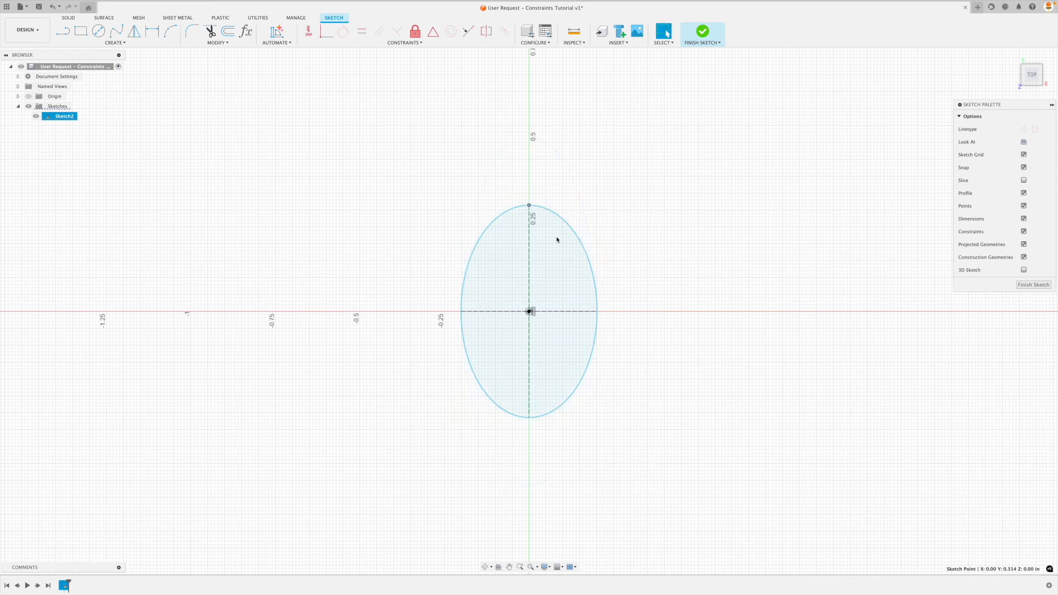
mouse_move(598, 312)
mouse_down()
mouse_move(555, 313)
mouse_move(590, 314)
mouse_up()
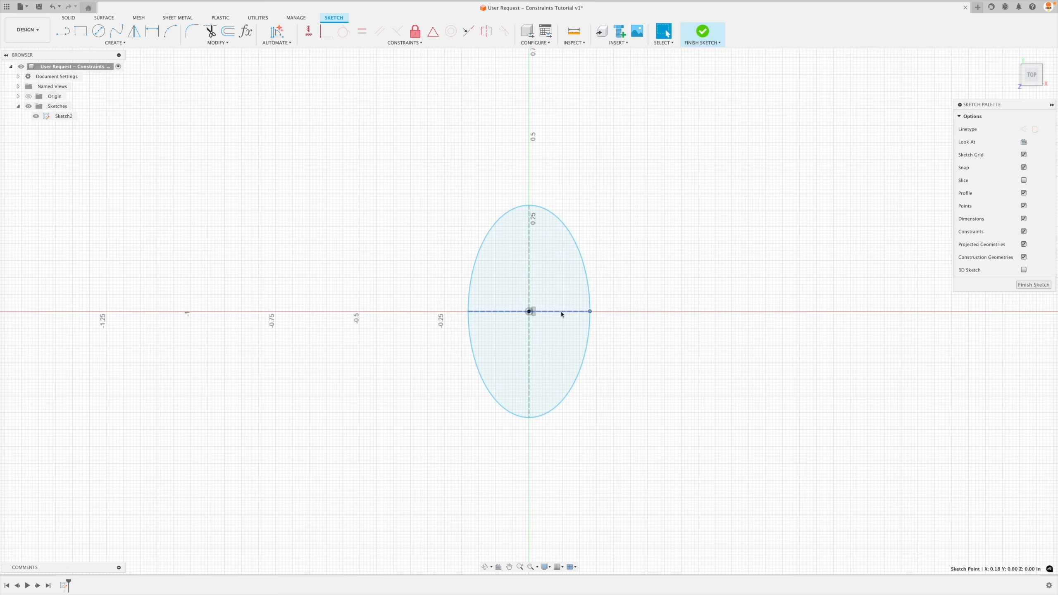
click(670, 325)
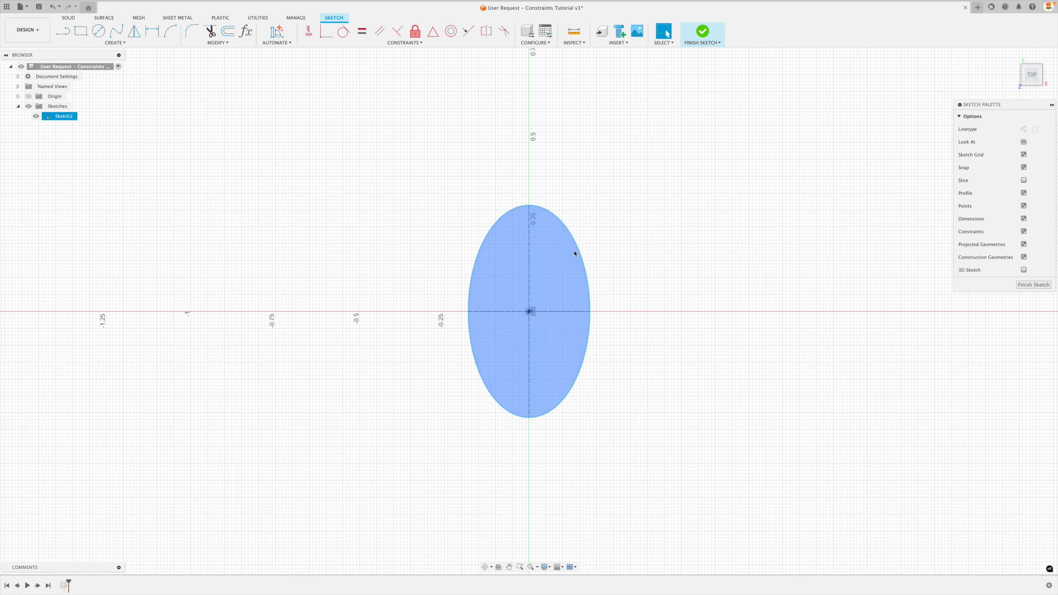
mouse_move(590, 312)
mouse_down()
mouse_move(733, 316)
mouse_move(619, 325)
mouse_move(657, 321)
mouse_up()
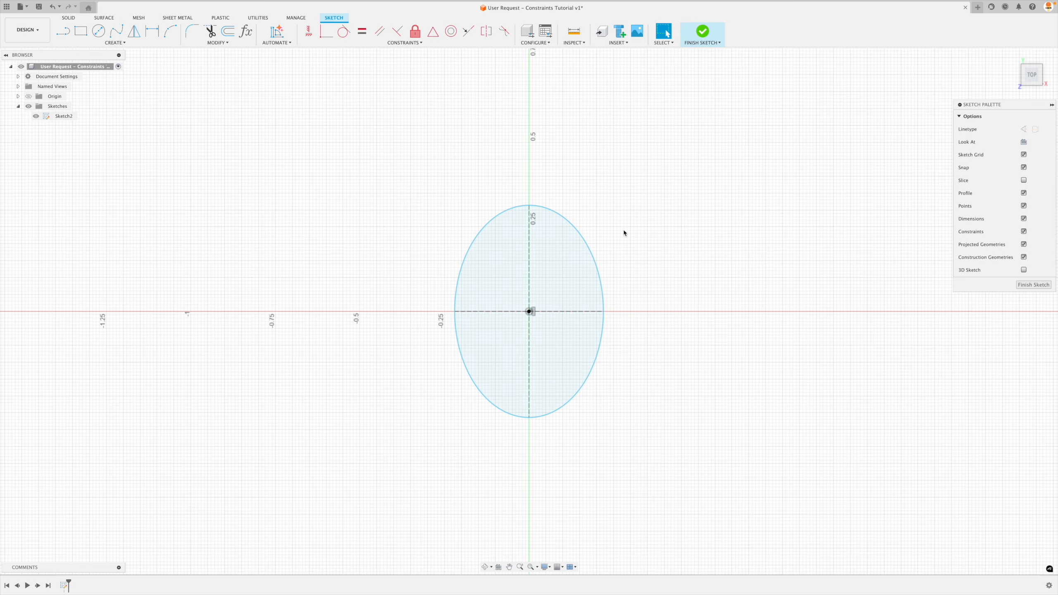
Delete the entire ellipse together with its axes and constraints from the sketch.
mouse_move(407, 165)
mouse_down()
mouse_move(647, 424)
mouse_move(667, 460)
mouse_up()
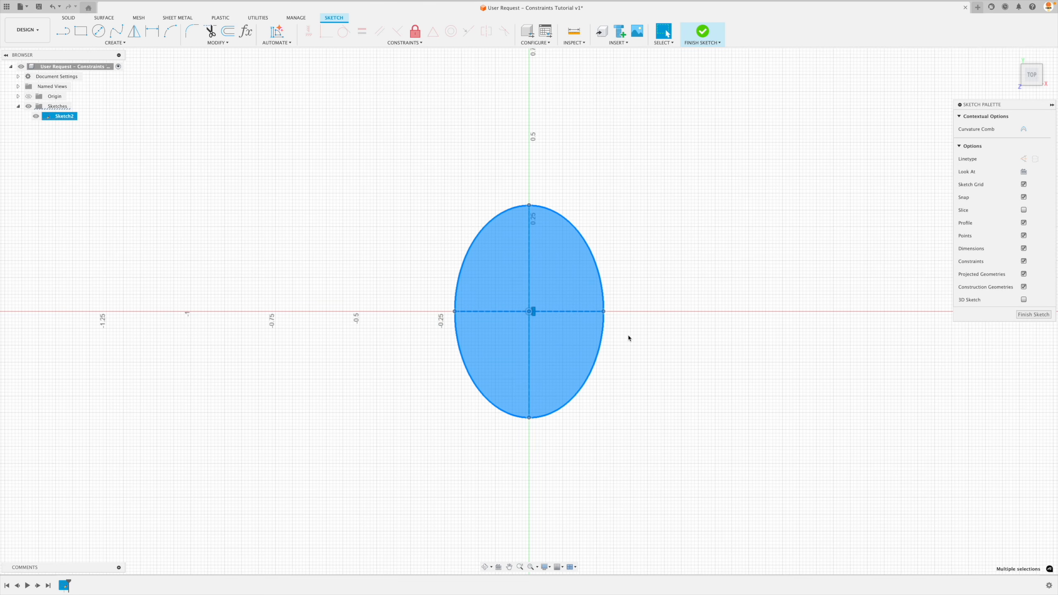
key(shift)
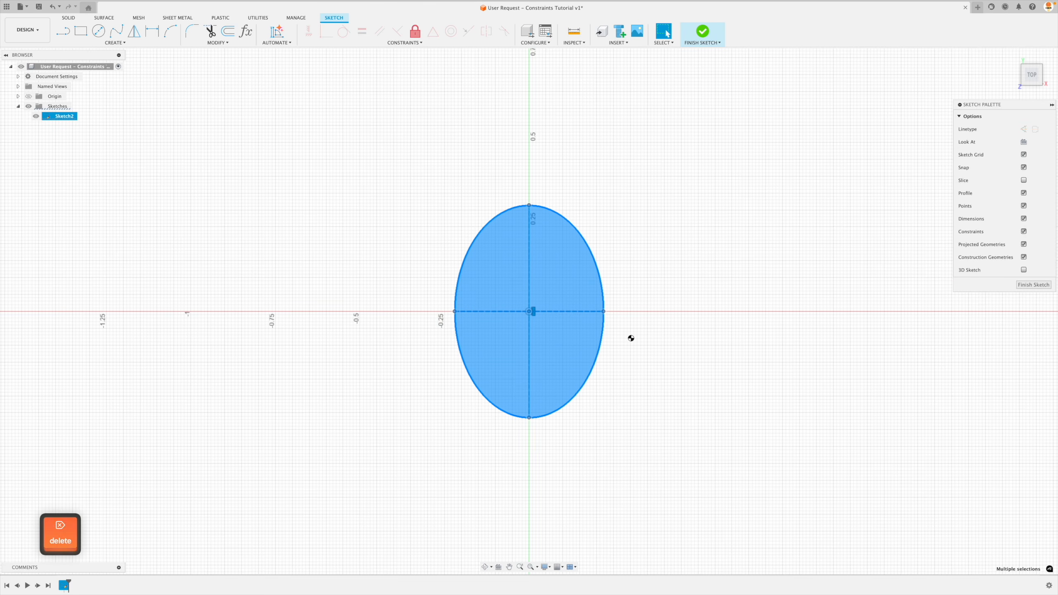
key(Delete)
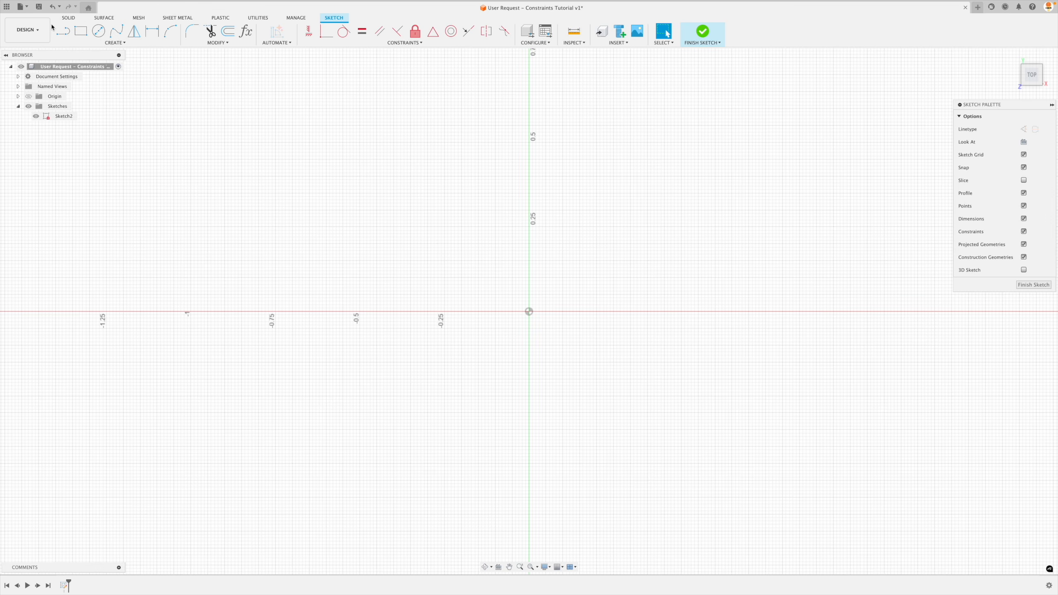
Sketch a horizontal line about 0.57 in long just below the origin, crossing the vertical axis.
click(64, 38)
click(438, 349)
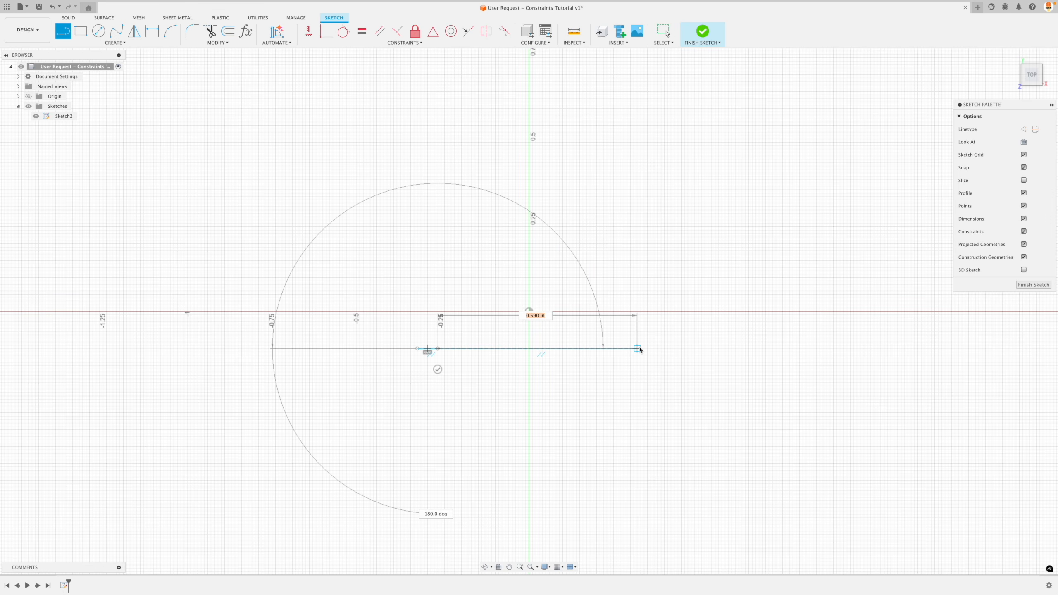
click(630, 348)
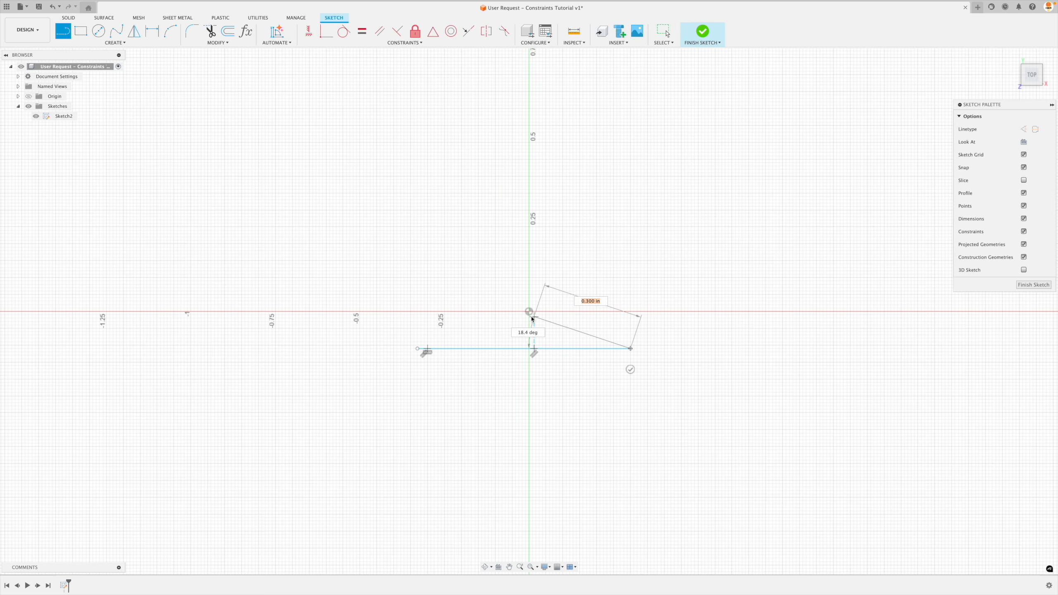
key(Escape)
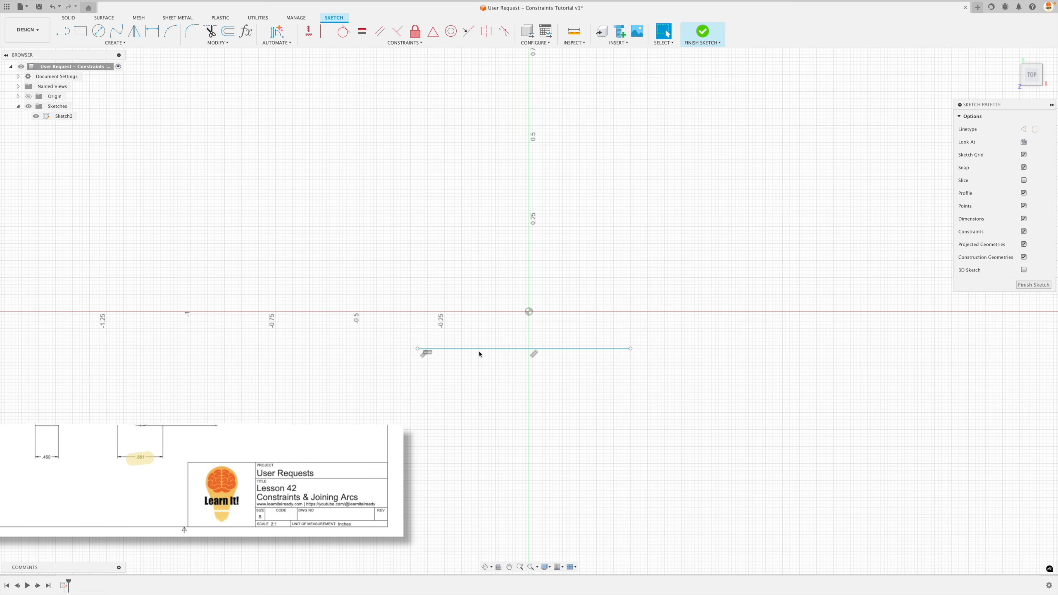
Delete the short leftover segment at the line's left end and shift the remaining line slightly to the right.
click(431, 353)
key(Delete)
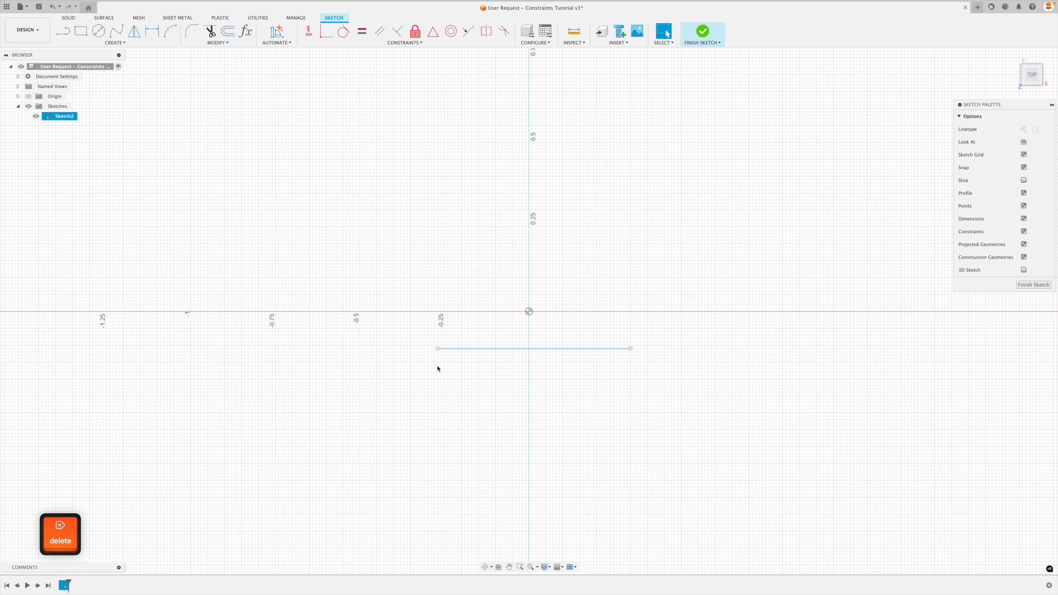
mouse_move(463, 354)
mouse_down()
mouse_move(478, 368)
mouse_move(470, 351)
mouse_up()
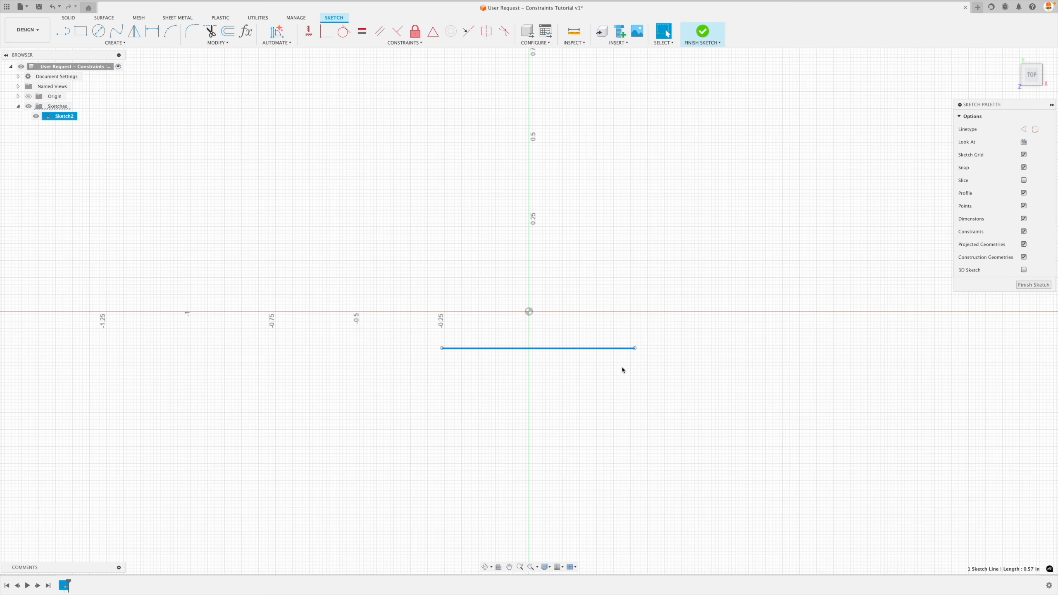
click(590, 383)
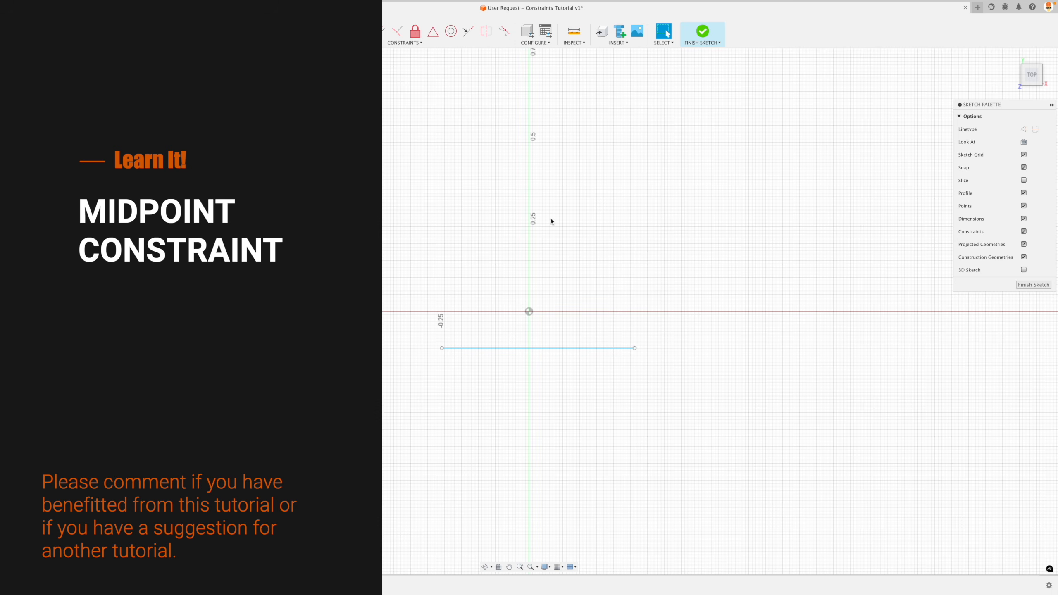
Apply a MidPoint constraint by picking the line before the origin, and undo the constraint.
click(433, 33)
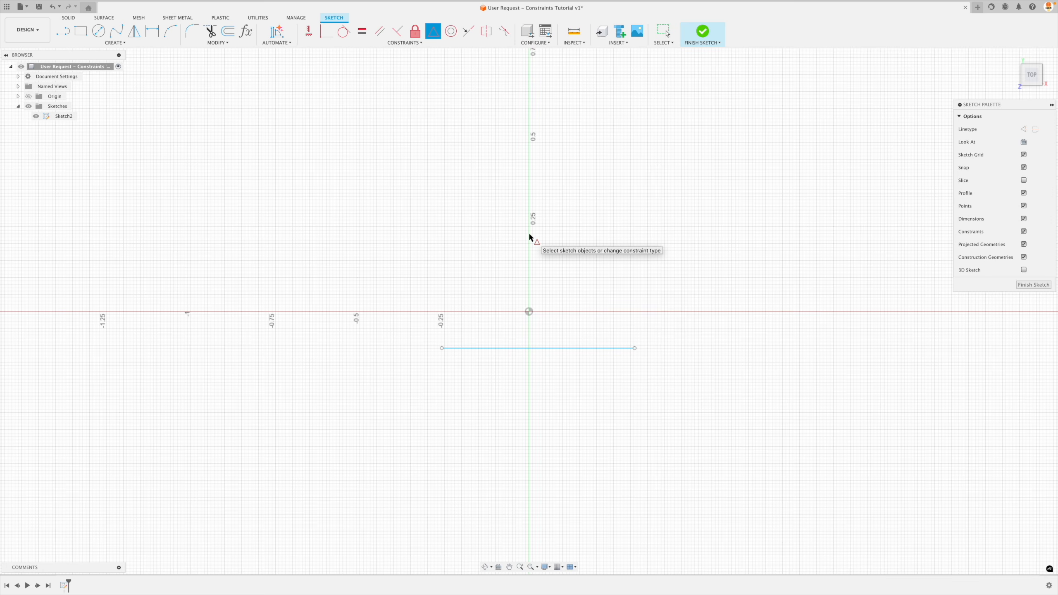
click(555, 348)
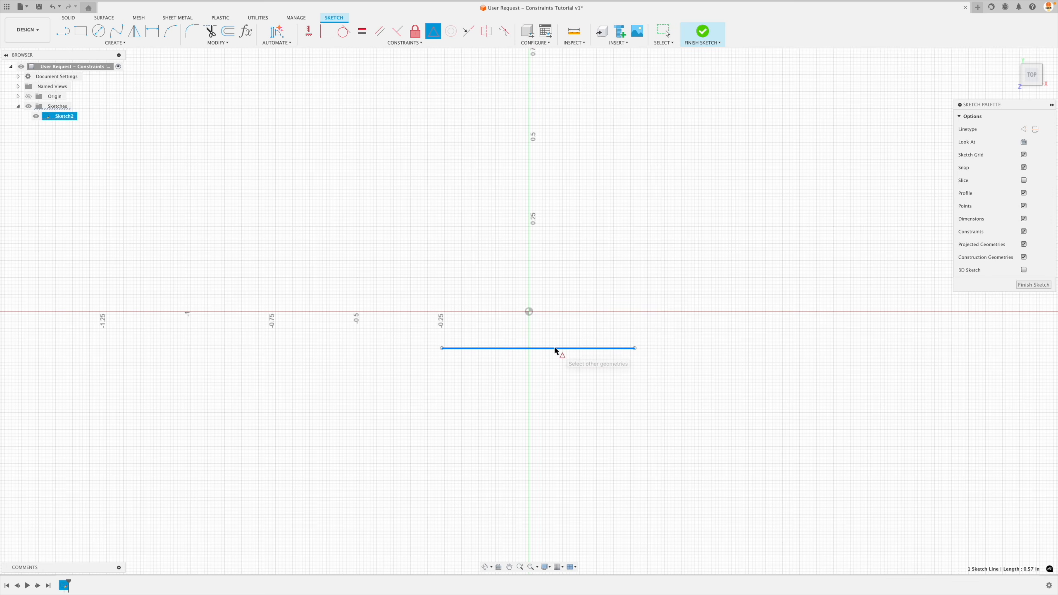
click(529, 312)
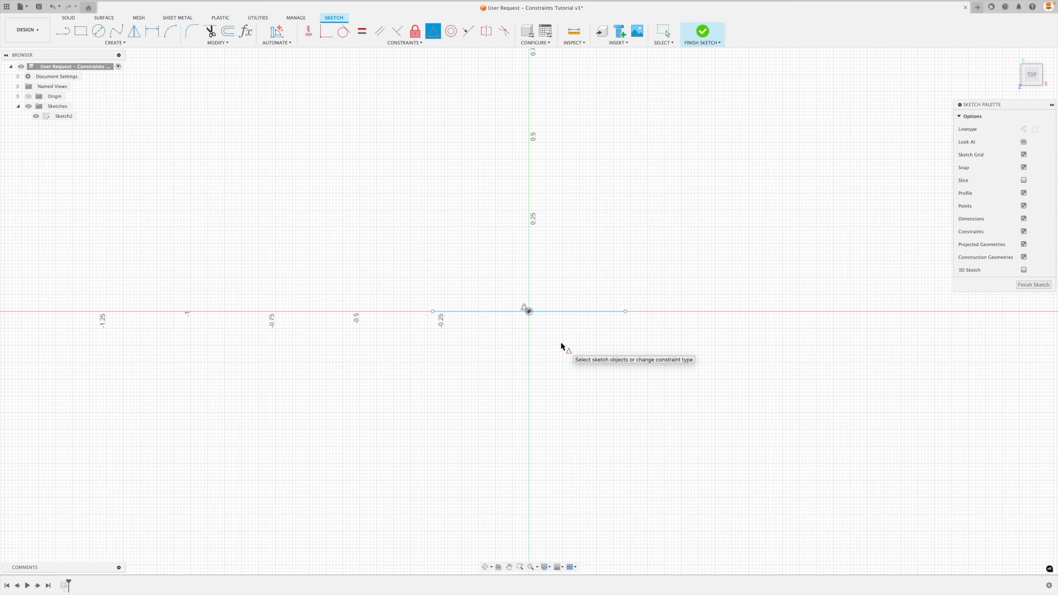
key(super+z)
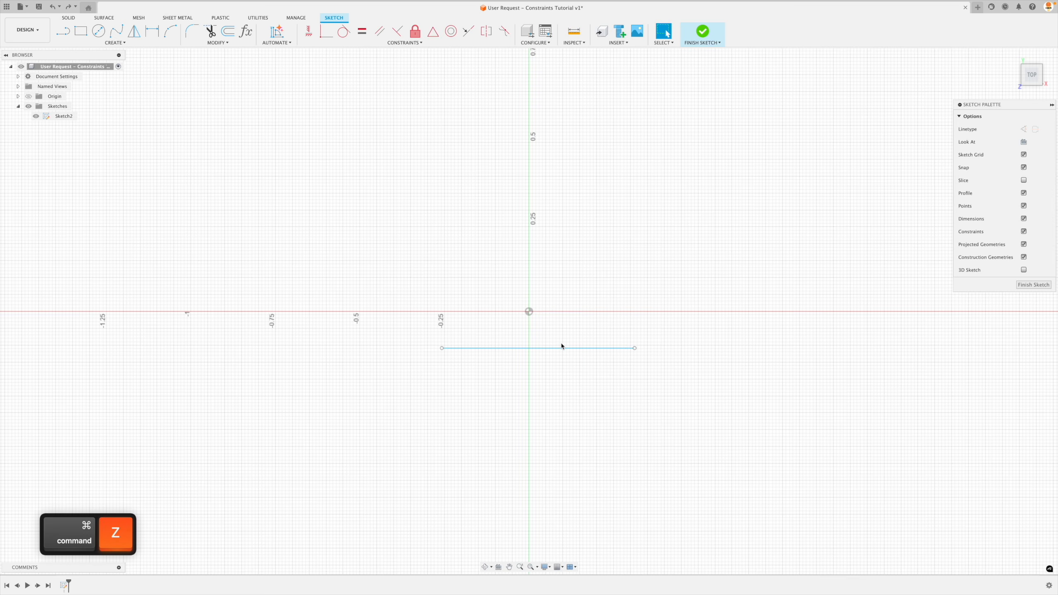
key(Escape)
Constrain the line's midpoint to the origin with MidPoint, picking the origin before the line.
click(432, 34)
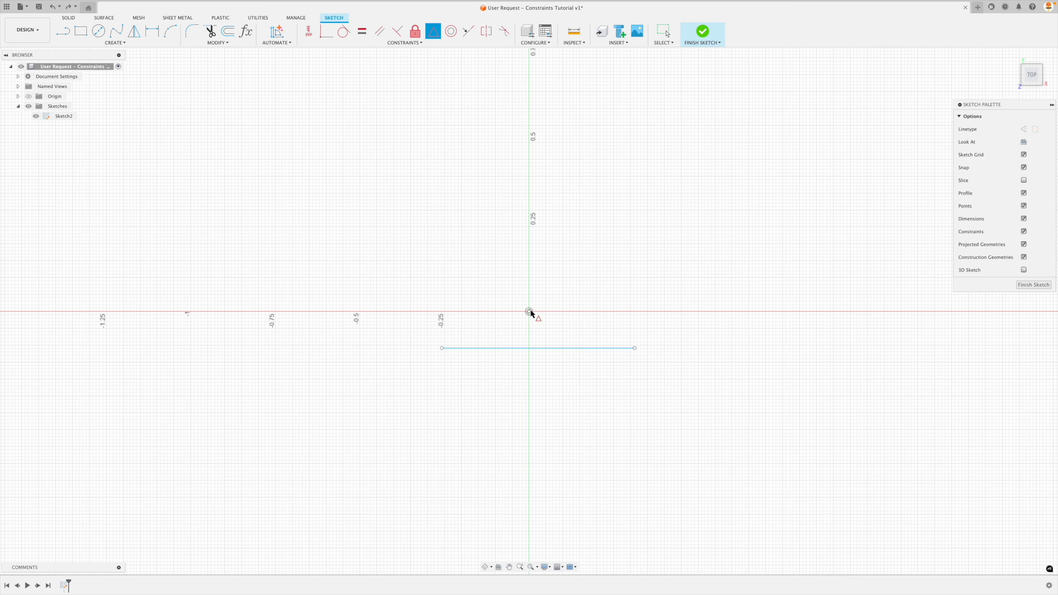
click(530, 312)
click(543, 348)
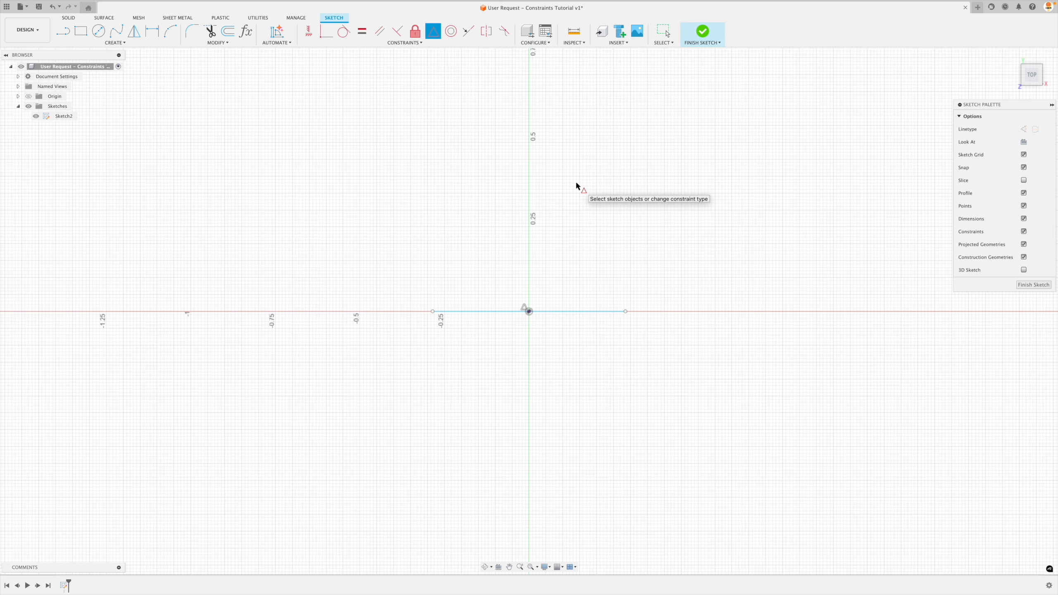
key(Escape)
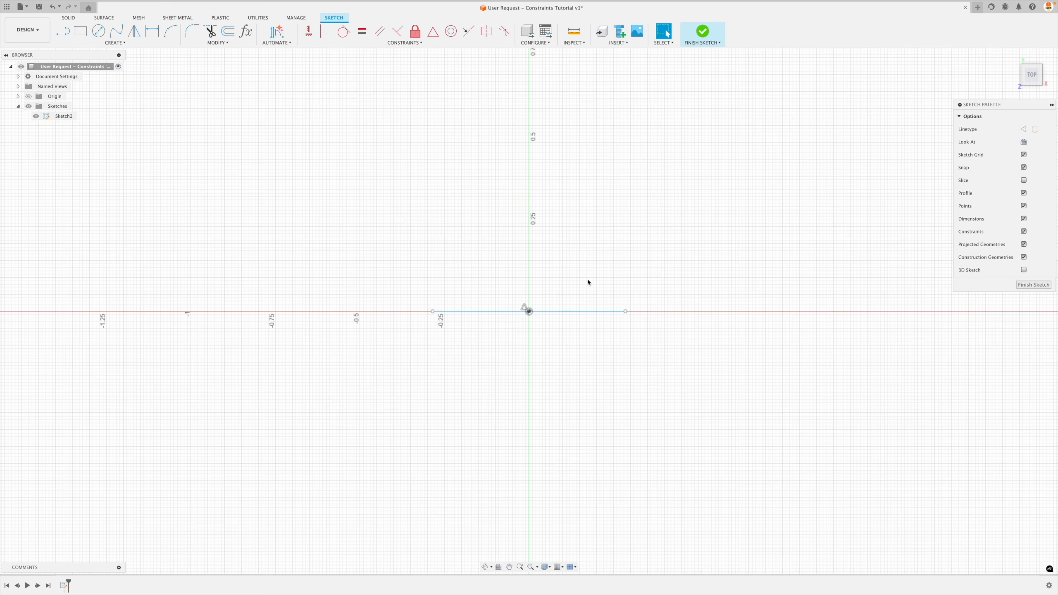
Convert the centred line to construction geometry and tilt it slightly downward about the origin by its right endpoint.
click(578, 312)
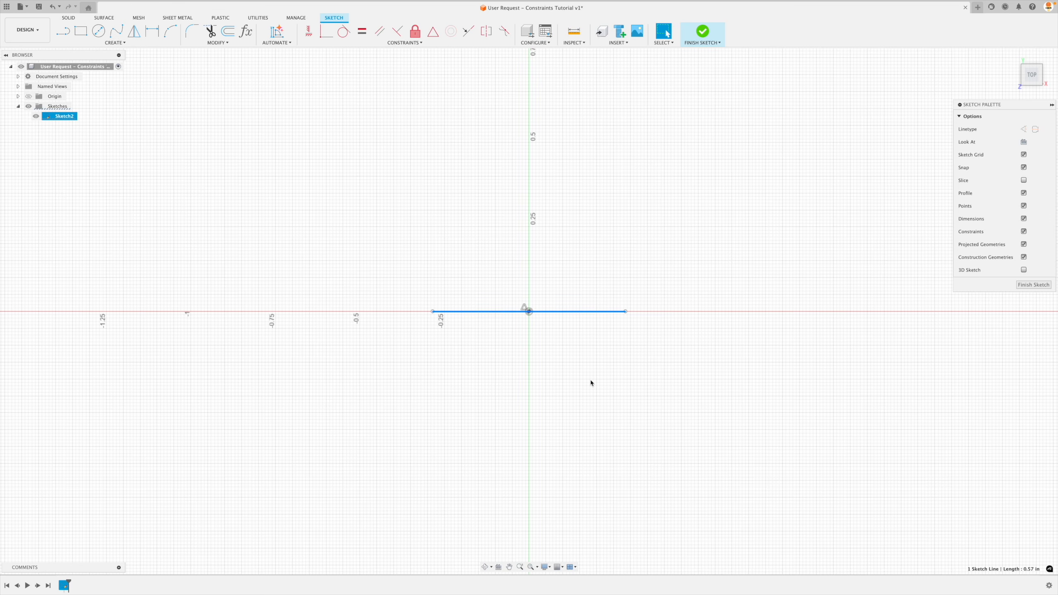
key(x)
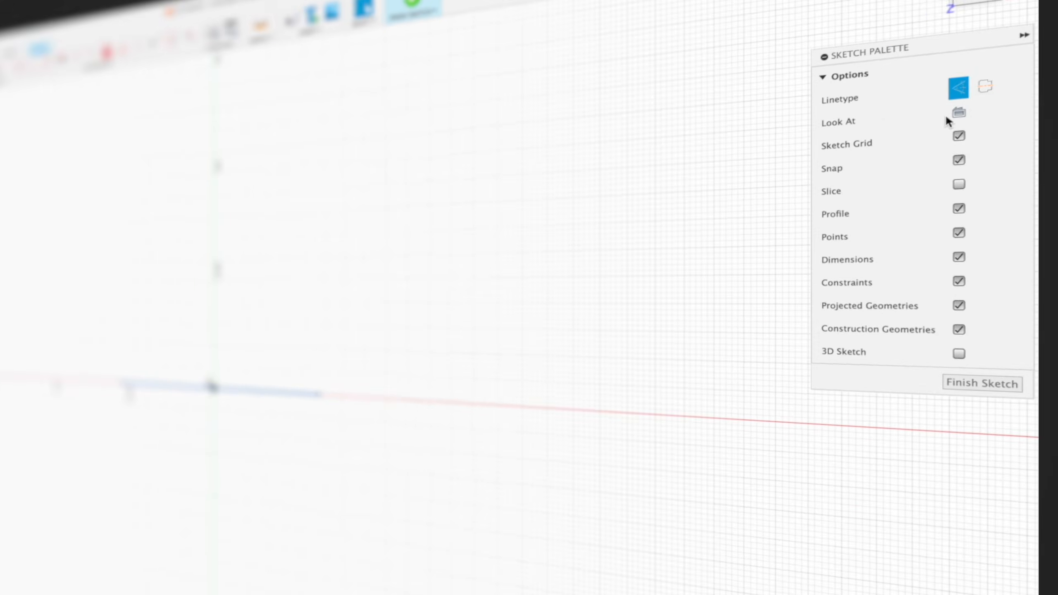
click(958, 88)
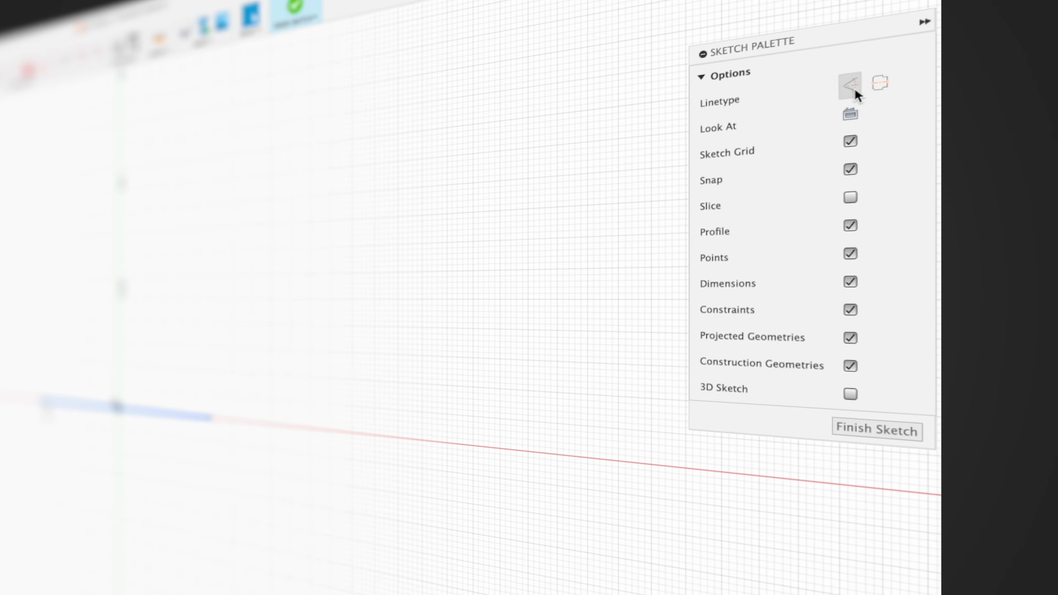
click(395, 492)
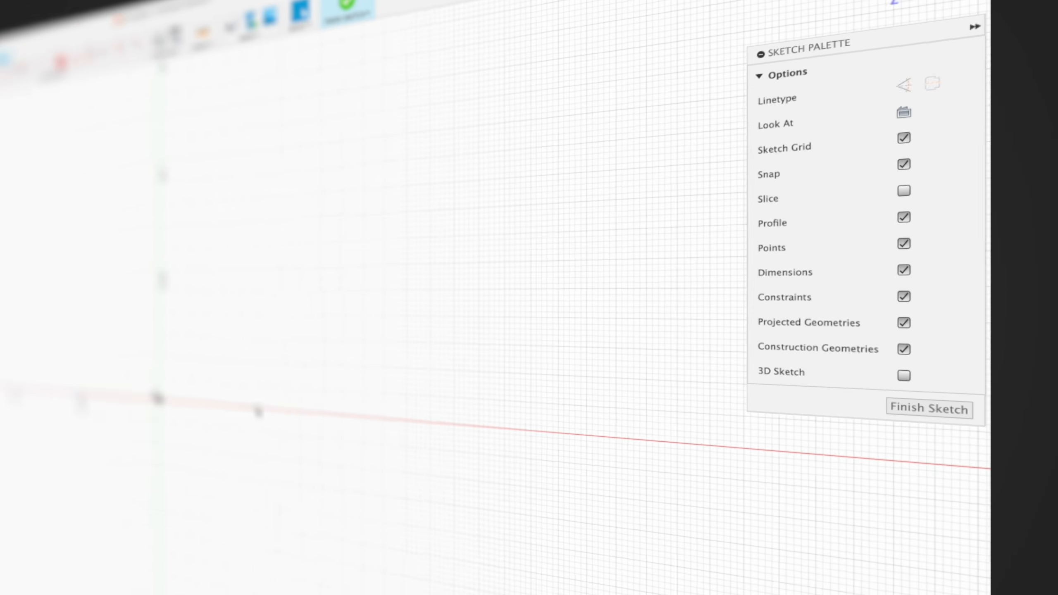
mouse_move(213, 418)
mouse_down()
mouse_move(289, 427)
mouse_move(225, 419)
mouse_up()
mouse_move(638, 315)
mouse_down()
mouse_move(554, 317)
mouse_move(664, 304)
mouse_move(600, 338)
mouse_move(567, 314)
mouse_move(684, 314)
mouse_move(685, 279)
mouse_move(647, 227)
mouse_move(569, 248)
mouse_move(746, 268)
mouse_move(819, 226)
mouse_move(665, 200)
mouse_move(611, 326)
mouse_move(624, 354)
mouse_move(824, 395)
mouse_move(732, 350)
mouse_move(599, 329)
mouse_move(617, 325)
mouse_up()
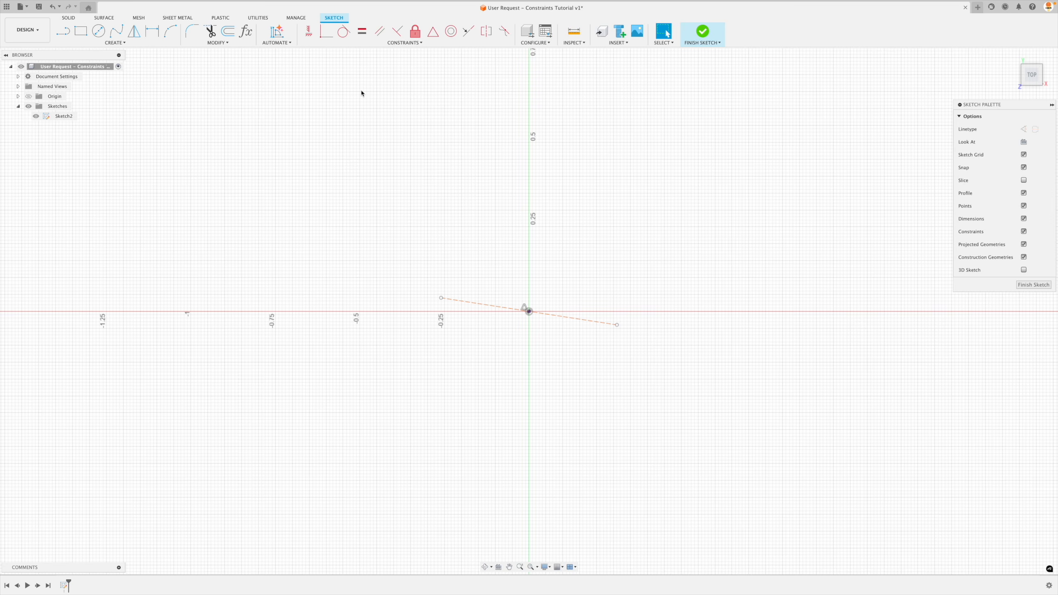
Make the tilted construction line horizontal with Horizontal/Vertical and shorten it to about 0.3 in by its right endpoint.
click(308, 31)
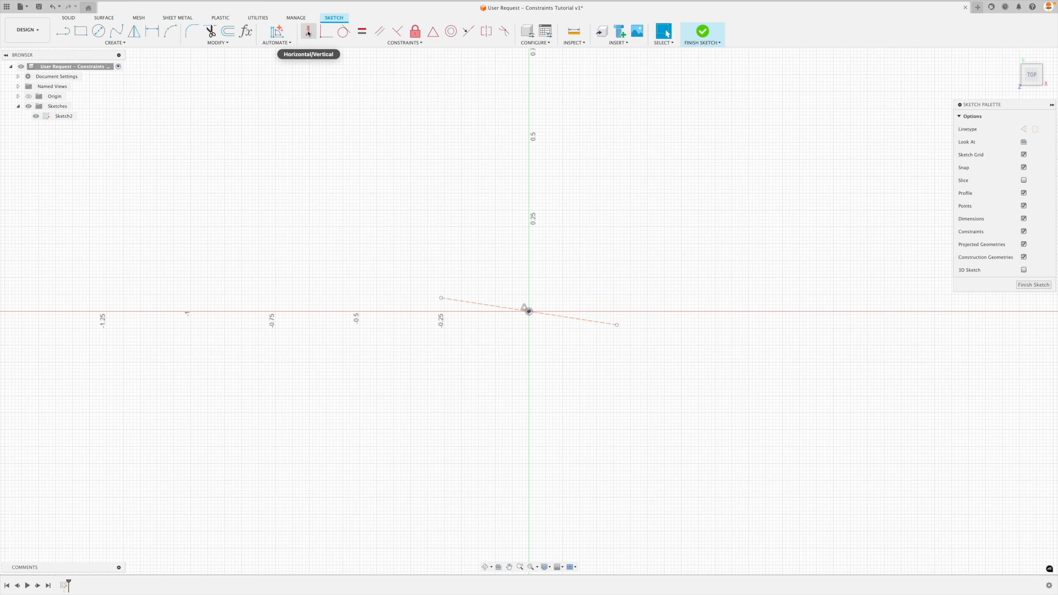
click(569, 321)
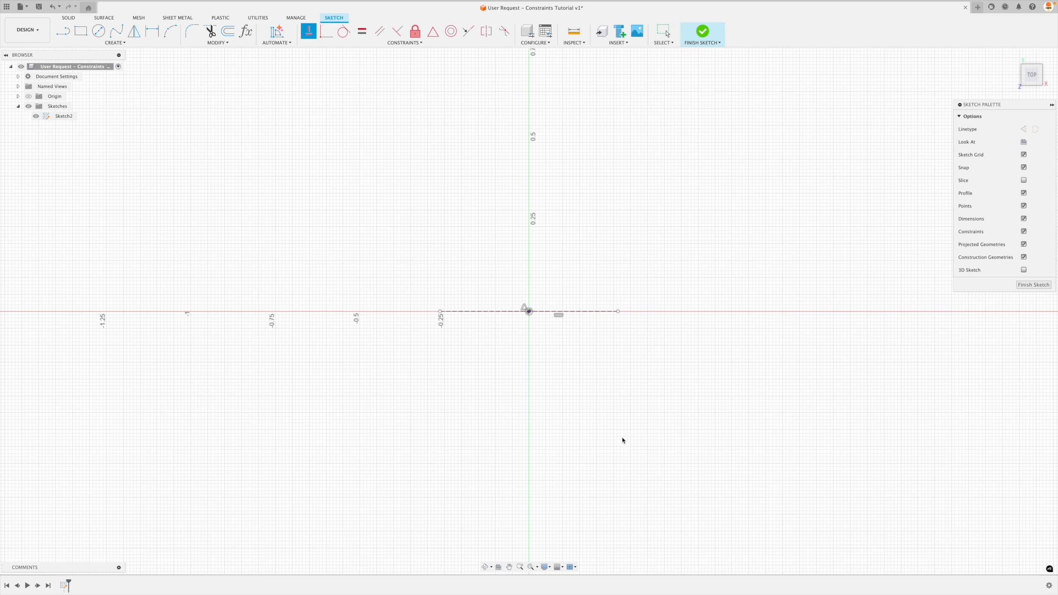
key(Escape)
mouse_move(618, 313)
mouse_down()
mouse_move(675, 319)
mouse_move(580, 317)
mouse_move(691, 312)
mouse_move(580, 312)
mouse_up()
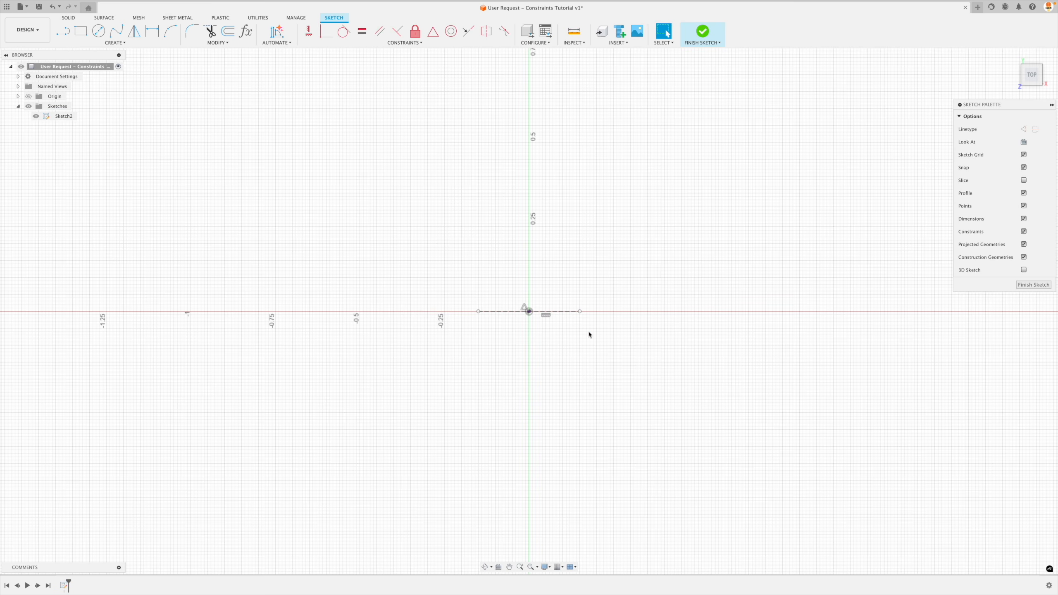
Dimension the distance between the construction line's two endpoints as 0.881 in, and undo the dimension.
key(d)
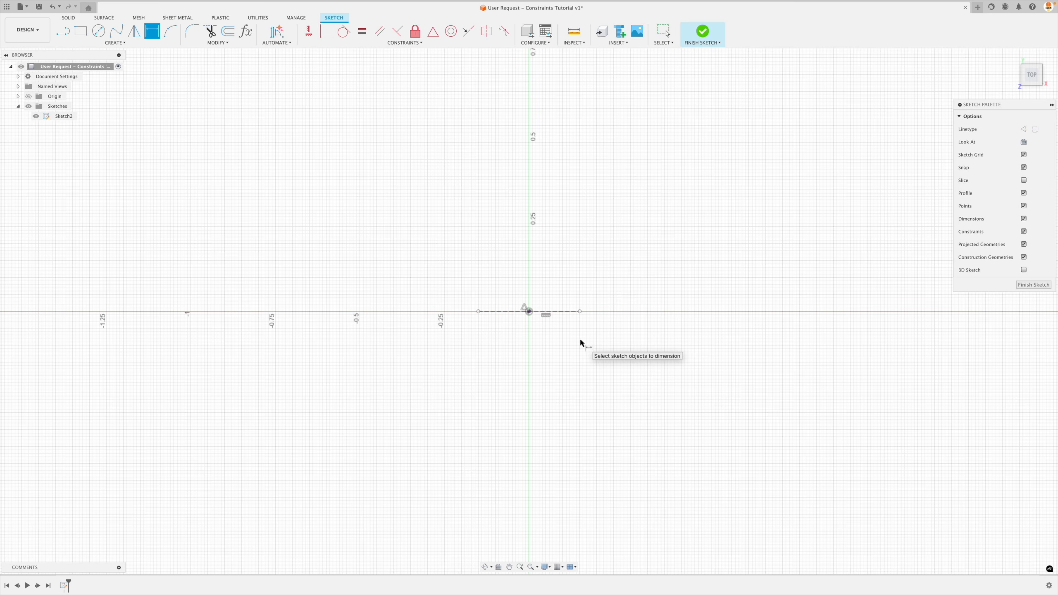
click(478, 311)
click(580, 311)
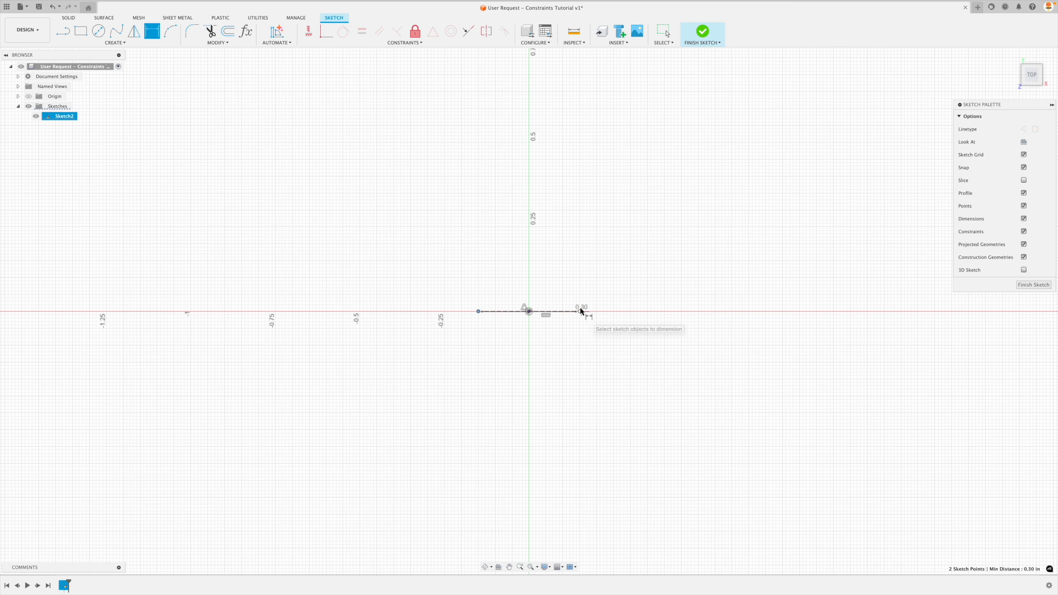
click(531, 440)
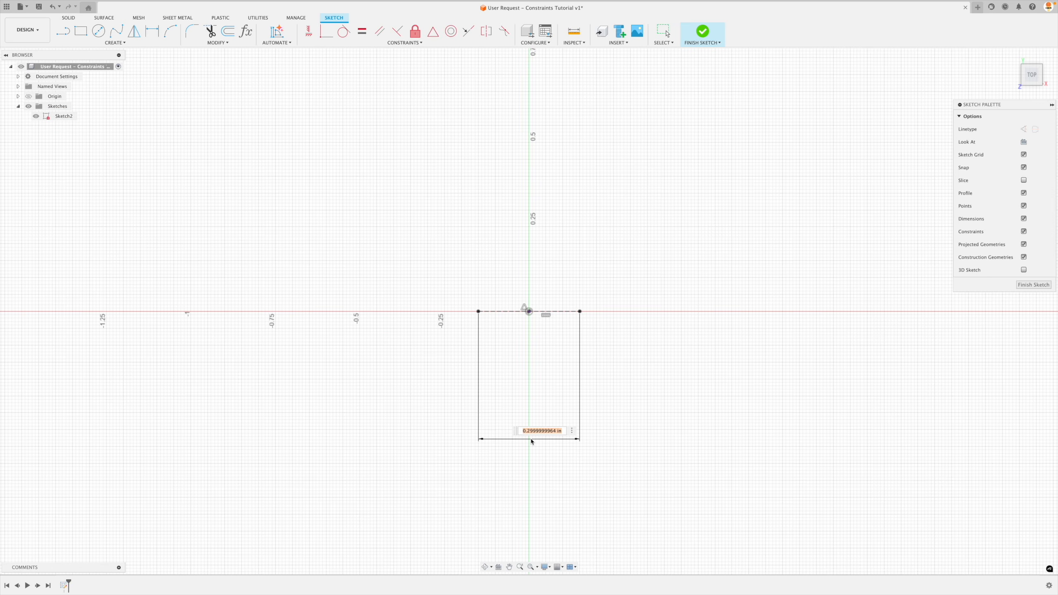
text(0.881)
key(Return)
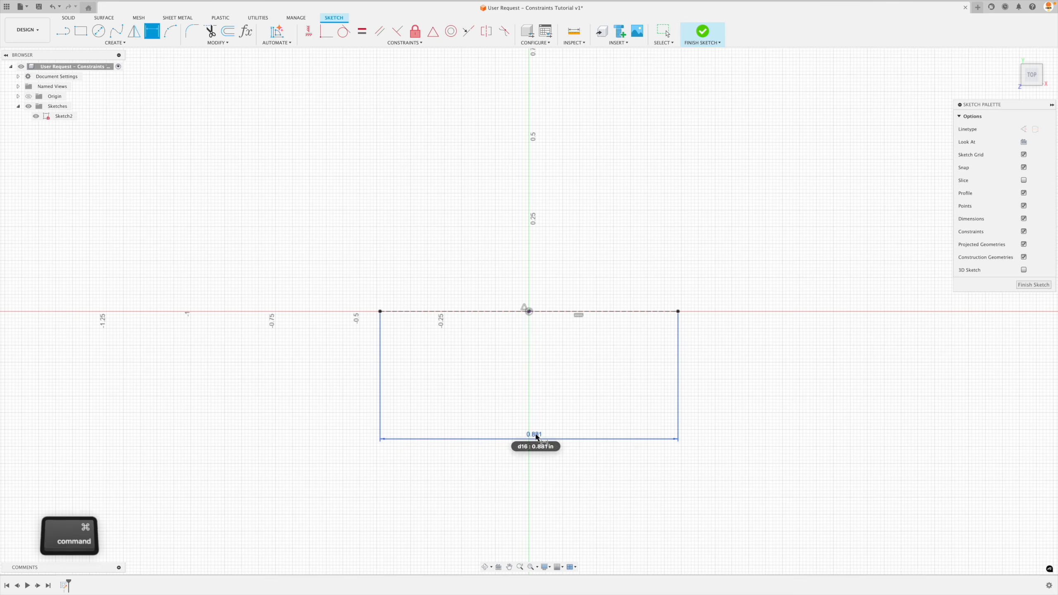
key(super+z)
key(super+z)
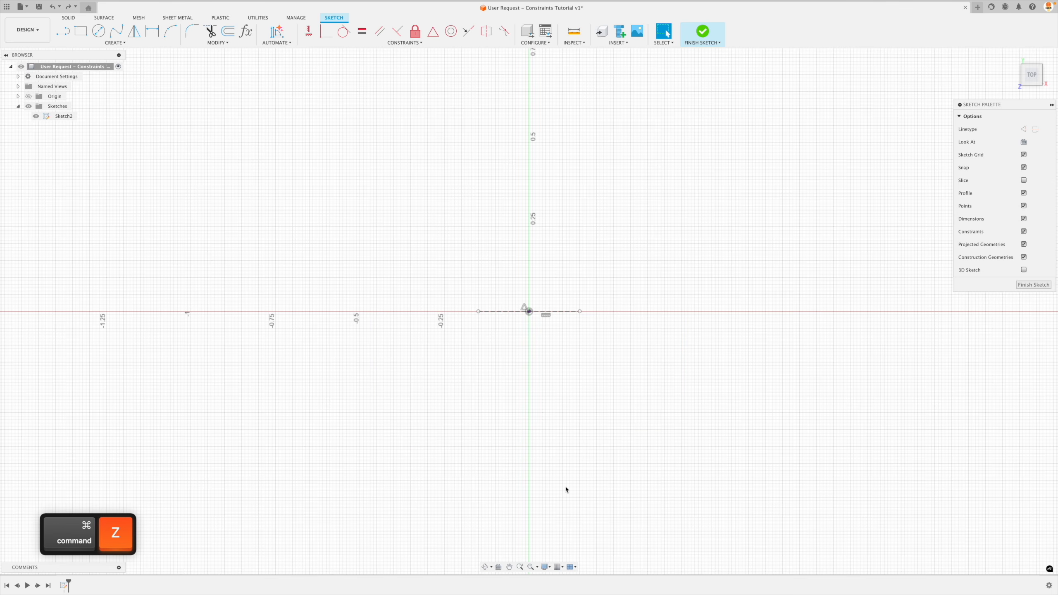
key(Escape)
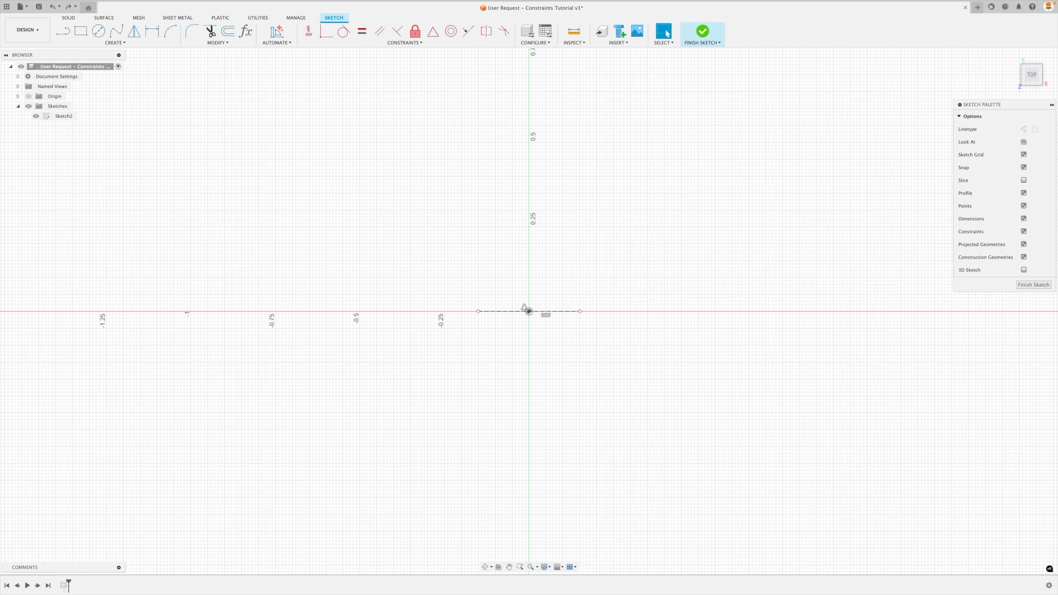
Examine the toolbar pinning and keyboard shortcut options of the Sketch Dimension command.
key(d)
click(126, 43)
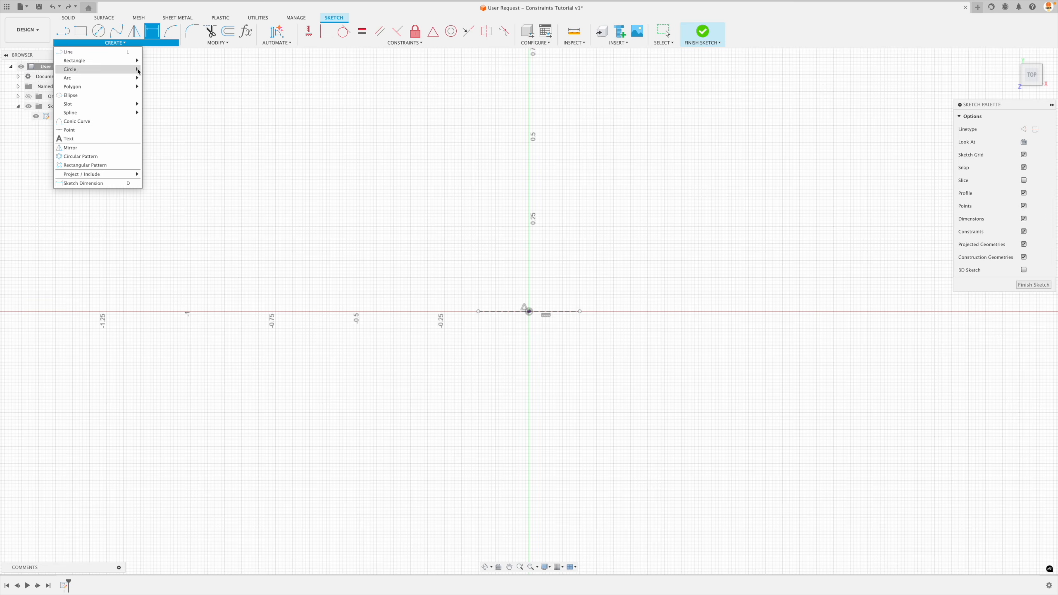
click(124, 45)
click(123, 45)
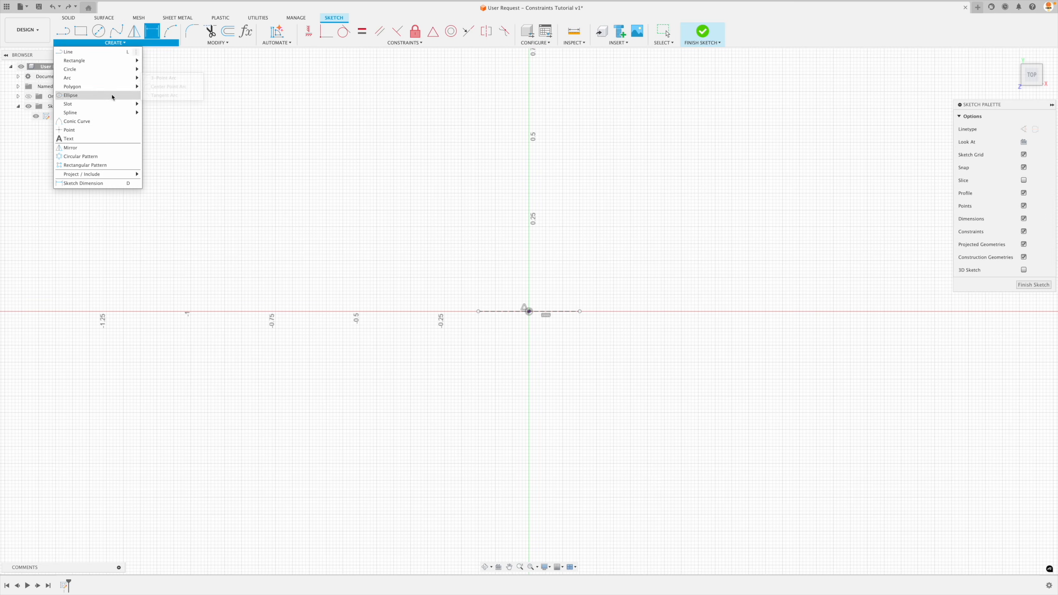
click(137, 185)
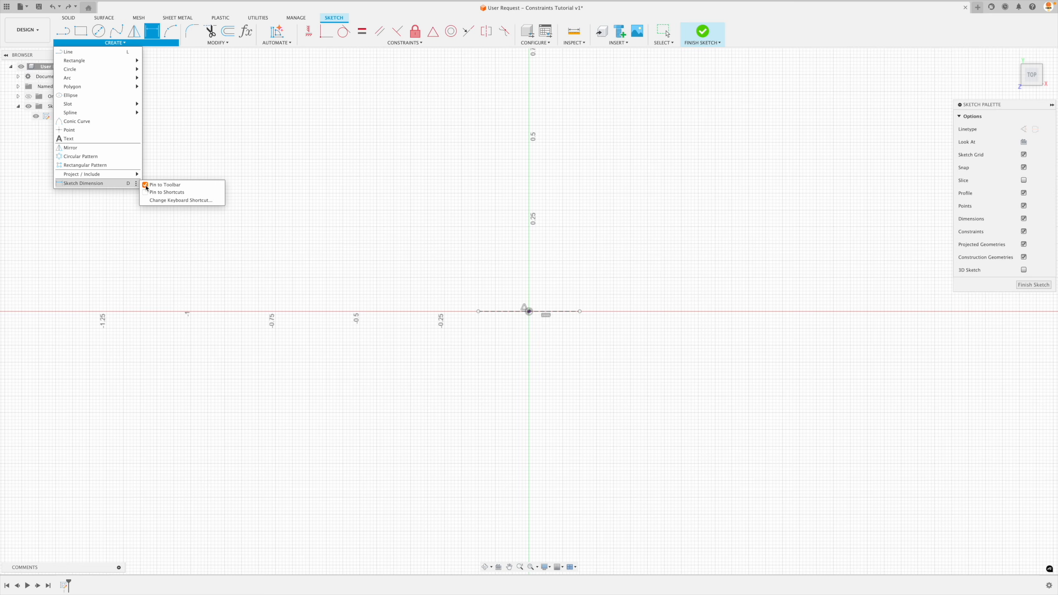
key(Escape)
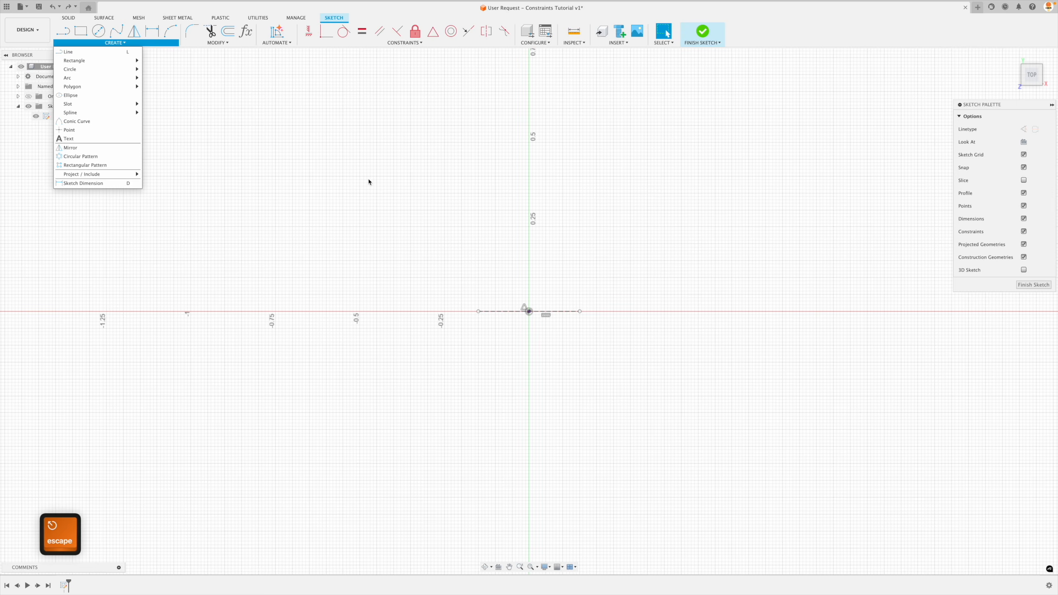
Dimension the horizontal construction line's length as 0.881 in, placing the dimension below the line.
key(d)
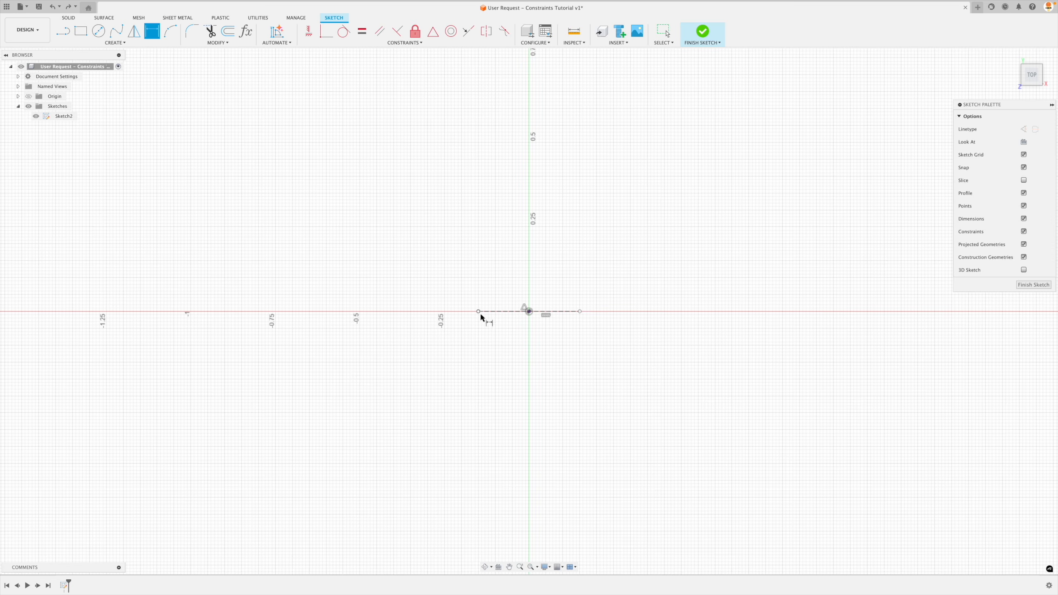
click(558, 313)
click(537, 473)
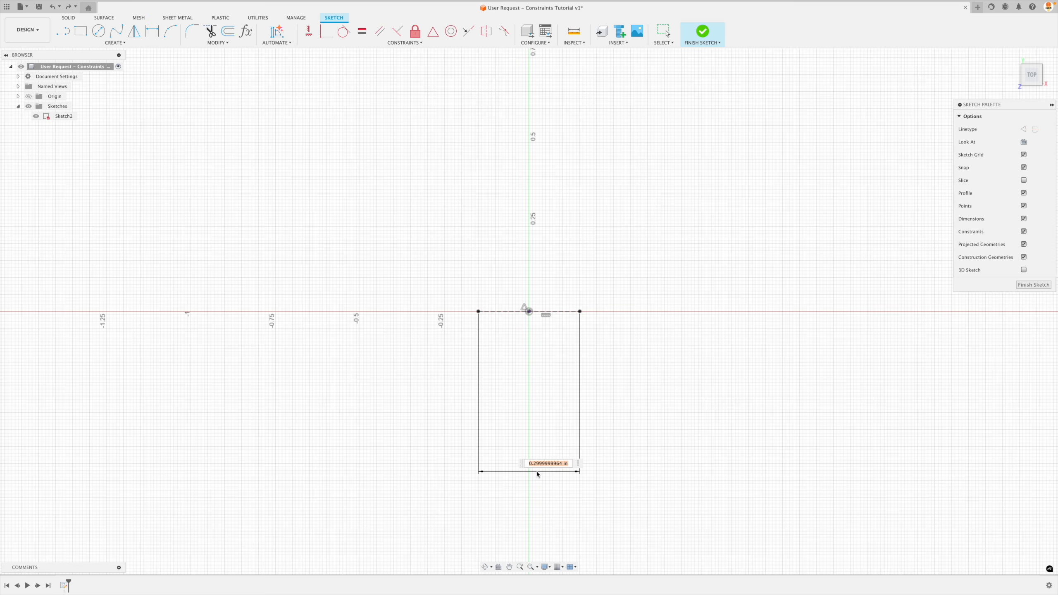
text(.881)
key(Return)
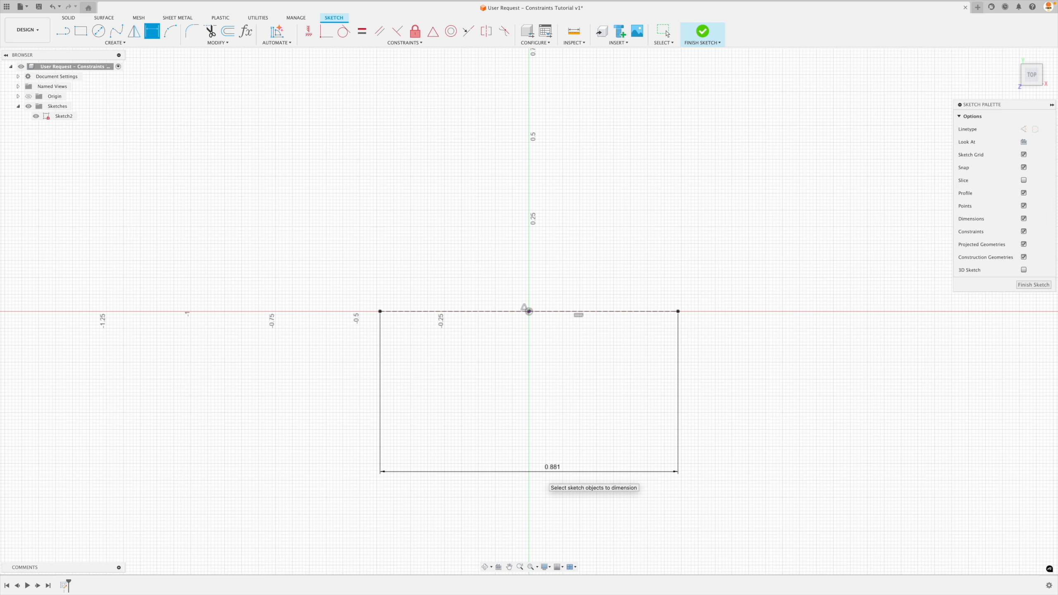
scroll(410, 280, down, 4)
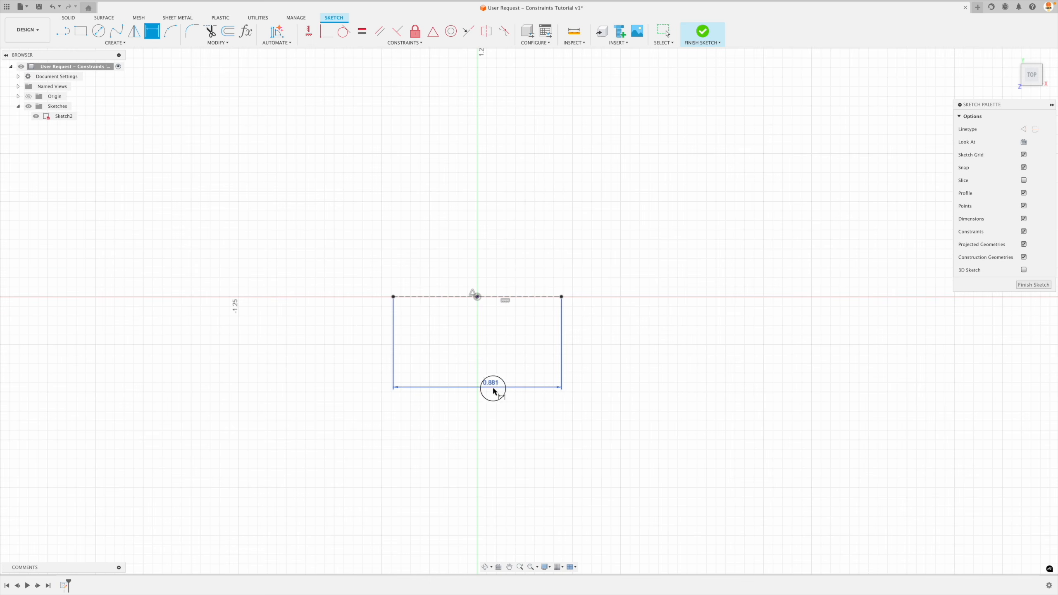
Move the 0.881 in dimension farther below the horizontal construction line.
drag(491, 386, 501, 457)
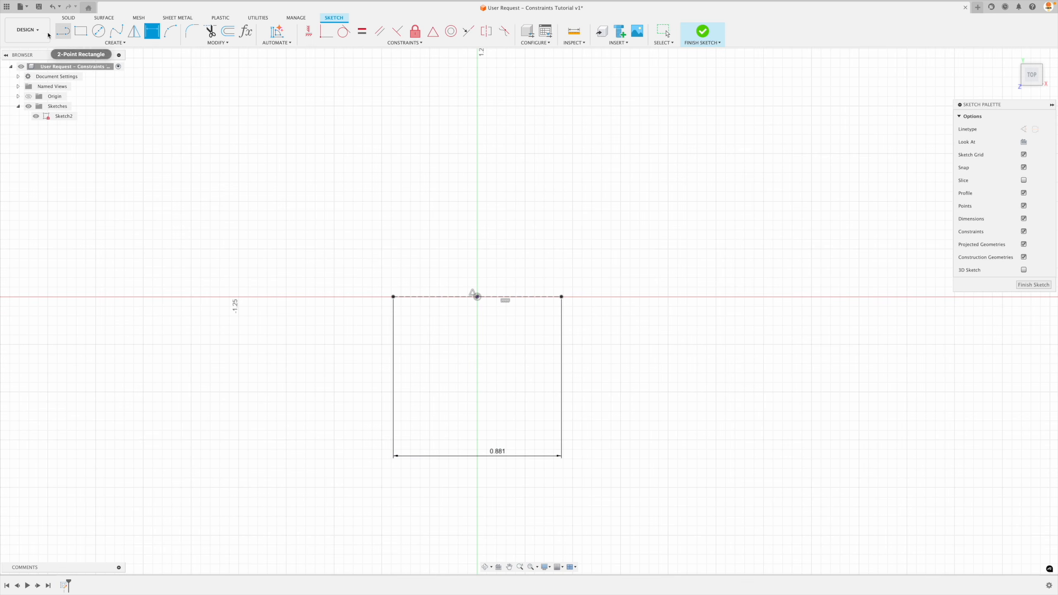
click(63, 30)
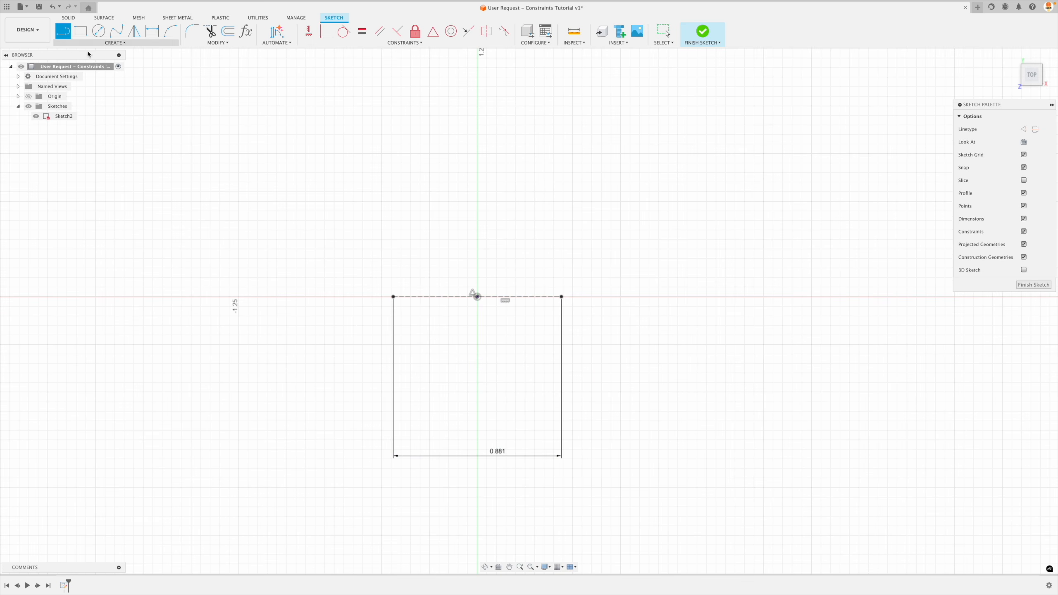
click(507, 115)
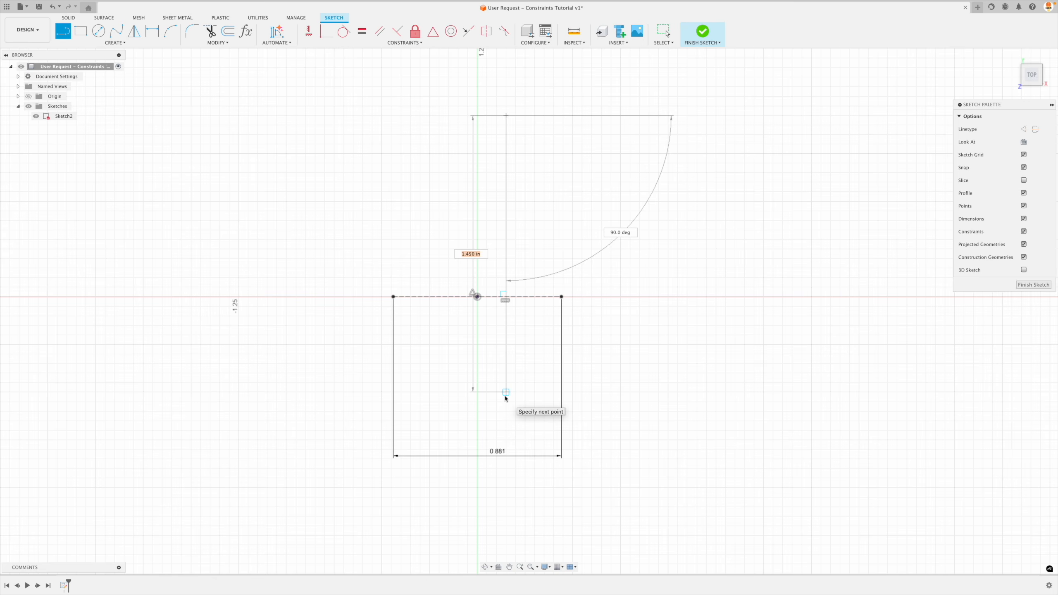
key(Escape)
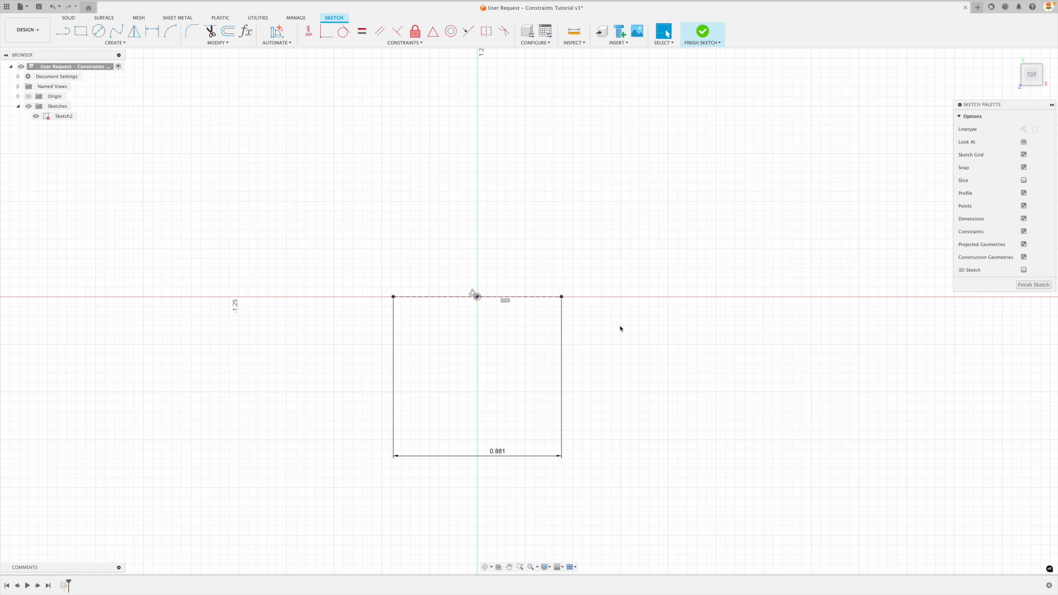
Sketch a vertical line about 1.5 in long through the origin, crossing the horizontal construction line.
key(l)
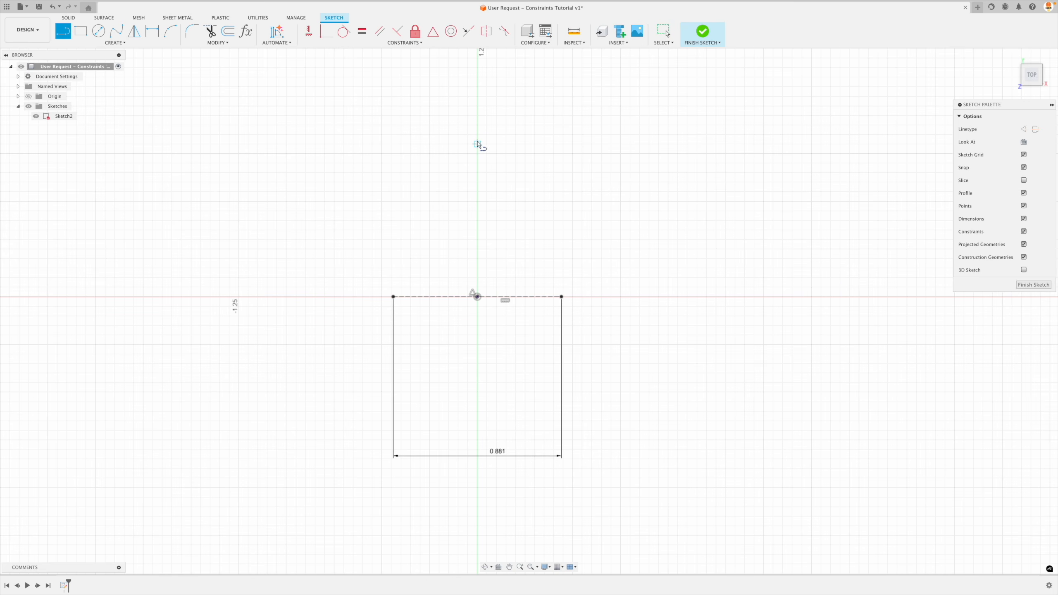
click(477, 143)
click(478, 430)
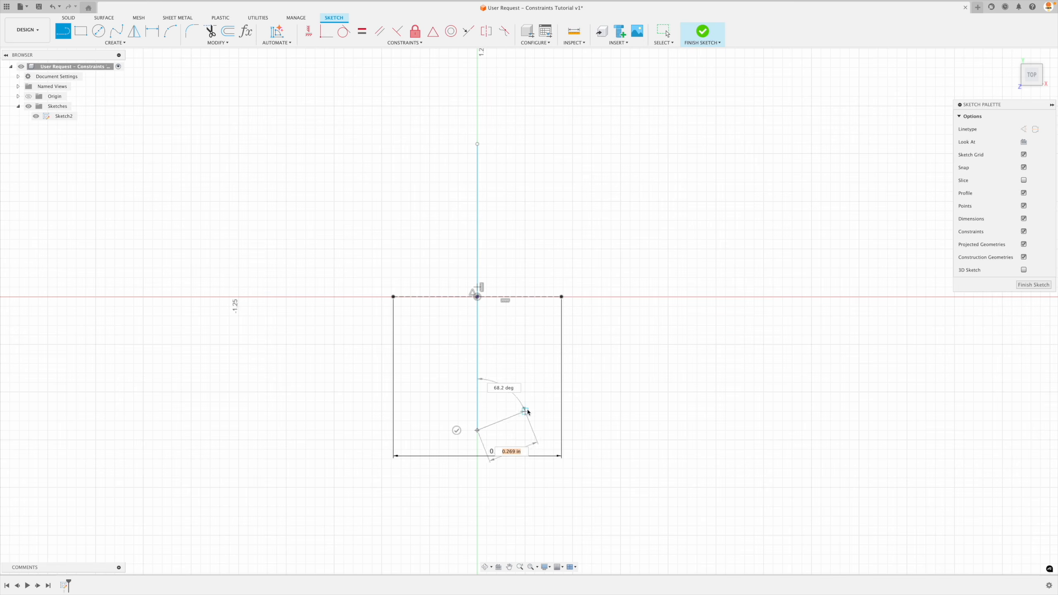
key(Escape)
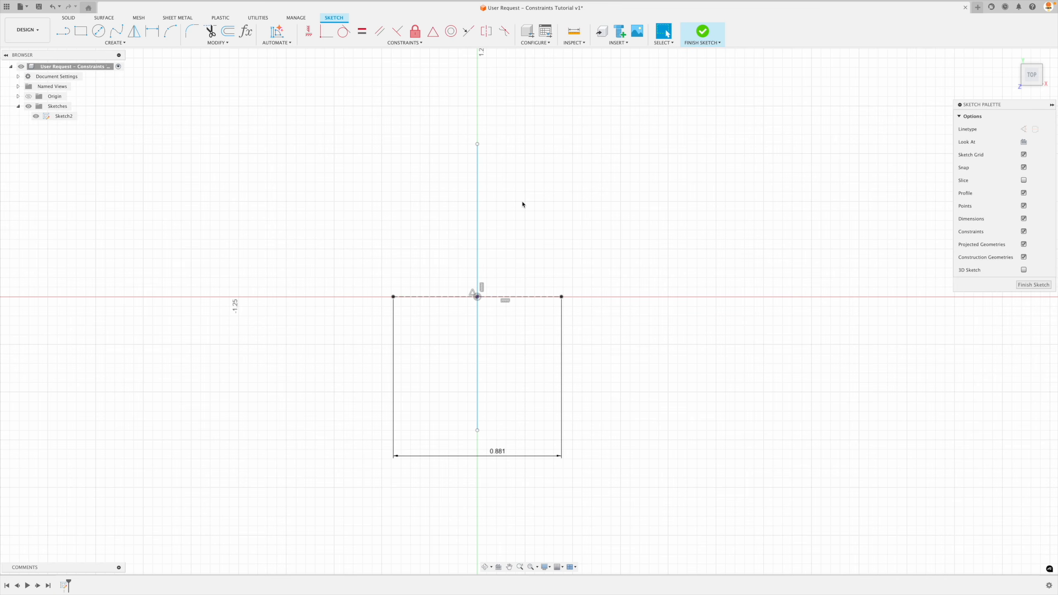
Shift the vertical line off the origin and back to test its freedom, leaving it just right of the vertical axis.
mouse_move(478, 220)
mouse_down()
mouse_move(491, 224)
mouse_move(458, 170)
mouse_move(450, 225)
mouse_move(499, 217)
mouse_up()
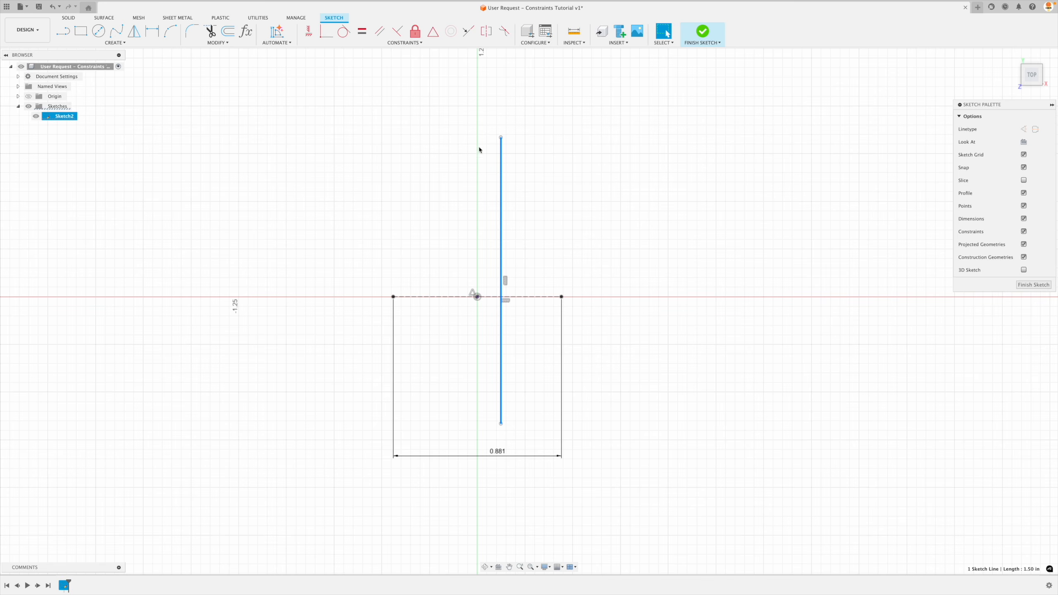
mouse_move(501, 268)
mouse_down()
mouse_move(578, 262)
mouse_move(599, 276)
mouse_move(597, 267)
mouse_move(480, 263)
mouse_up()
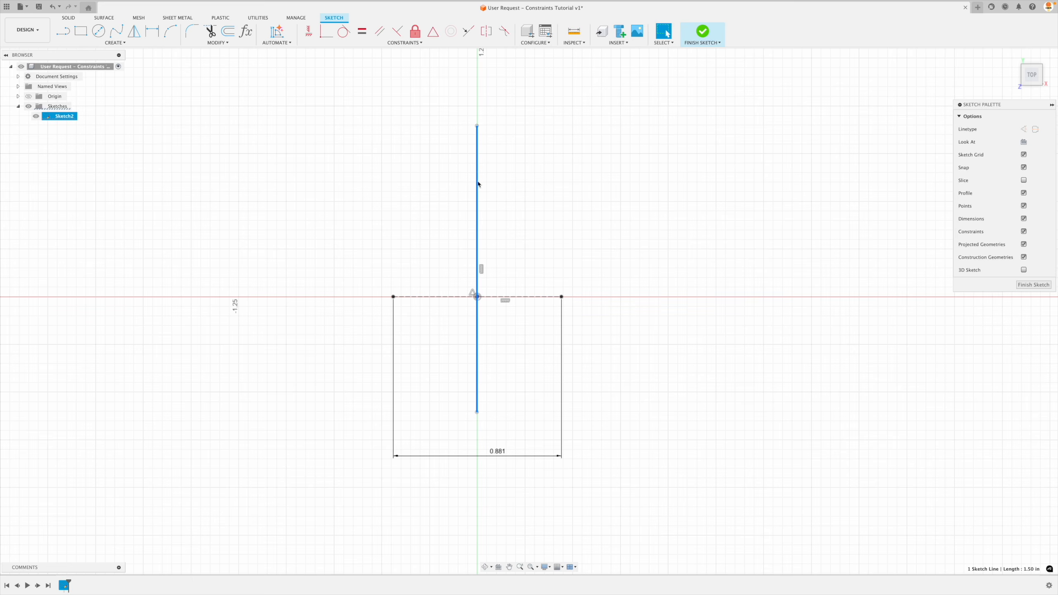
drag(479, 182, 492, 205)
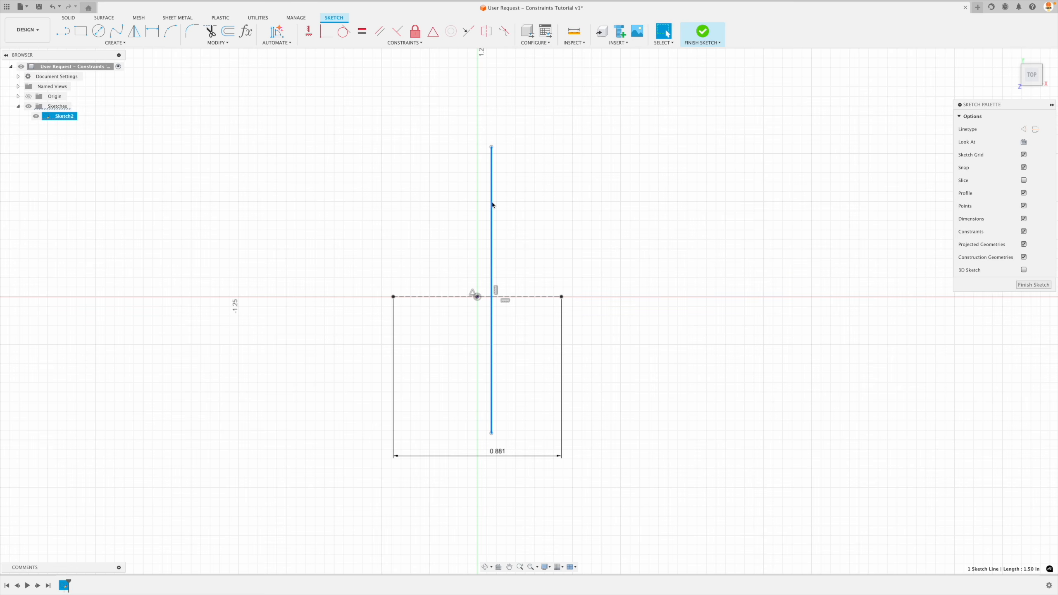
click(510, 213)
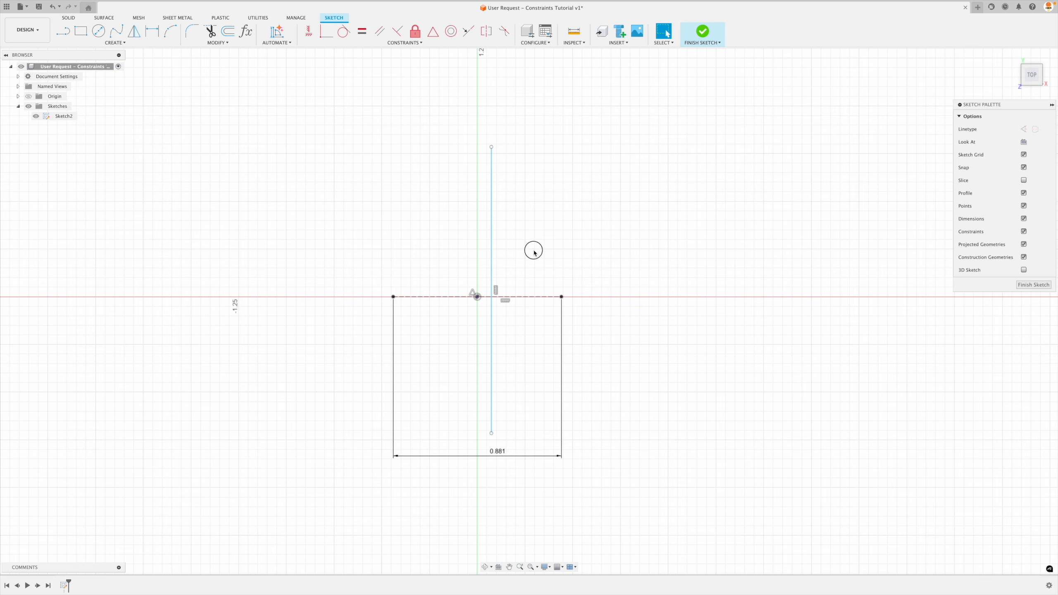
Centre the vertical line on the origin with a MidPoint constraint and lengthen it to about 1.875 in by its upper endpoint.
click(433, 31)
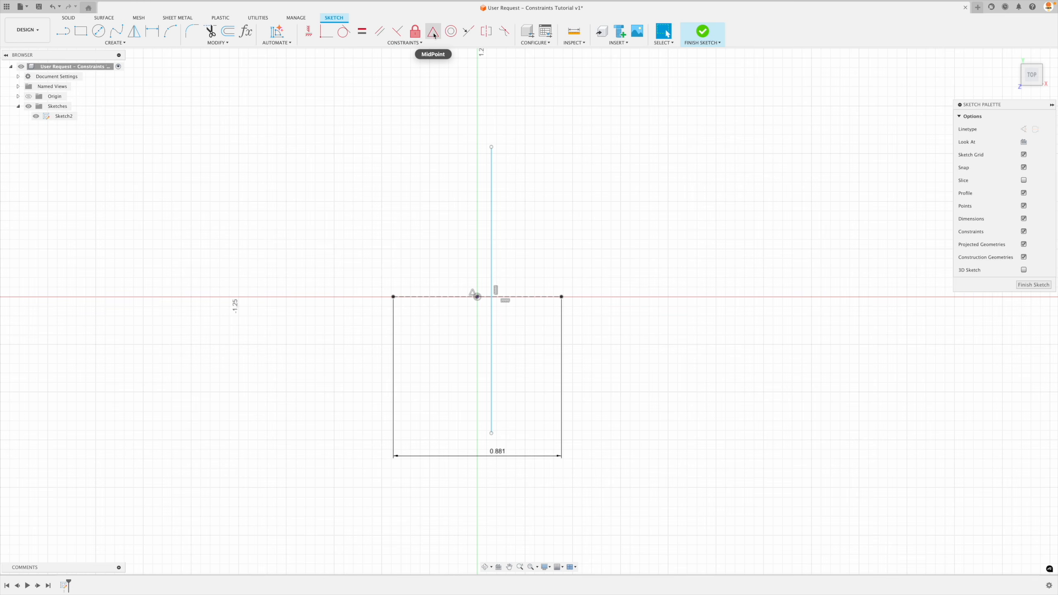
click(492, 218)
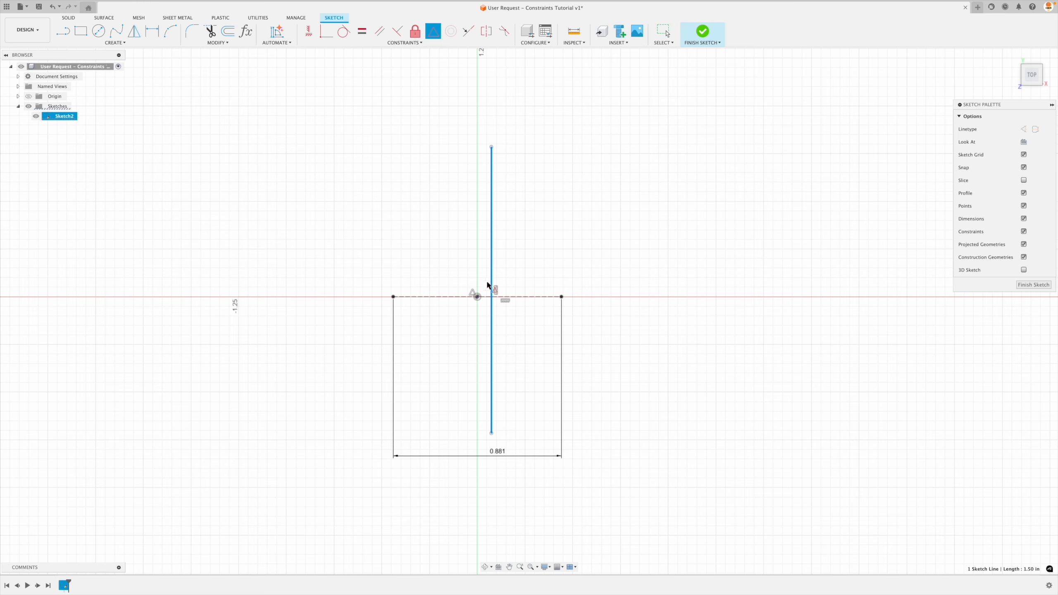
click(477, 297)
key(Escape)
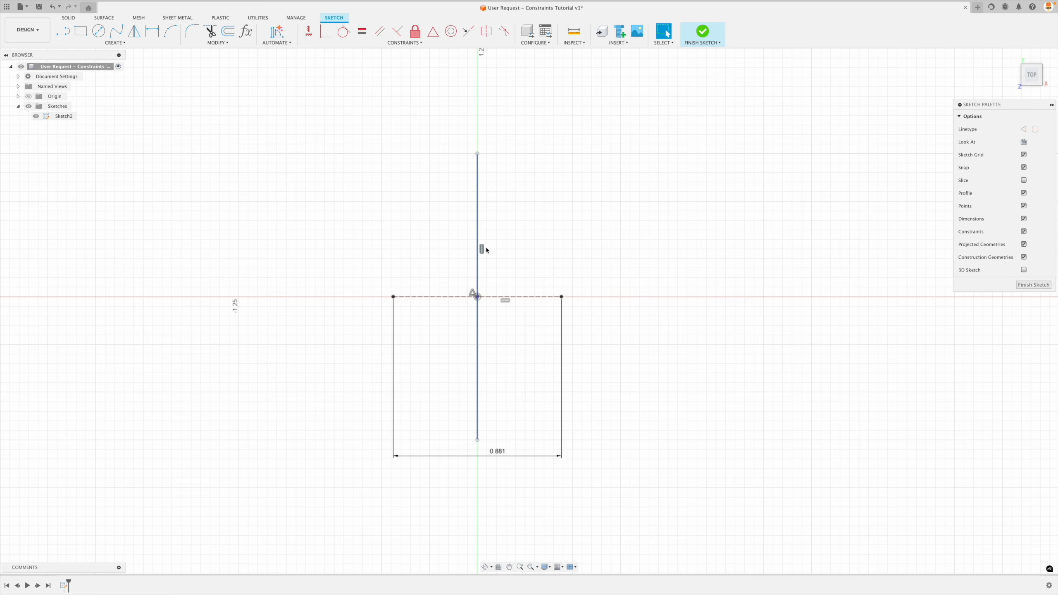
mouse_move(477, 154)
mouse_down()
mouse_move(477, 212)
mouse_move(483, 118)
mouse_up()
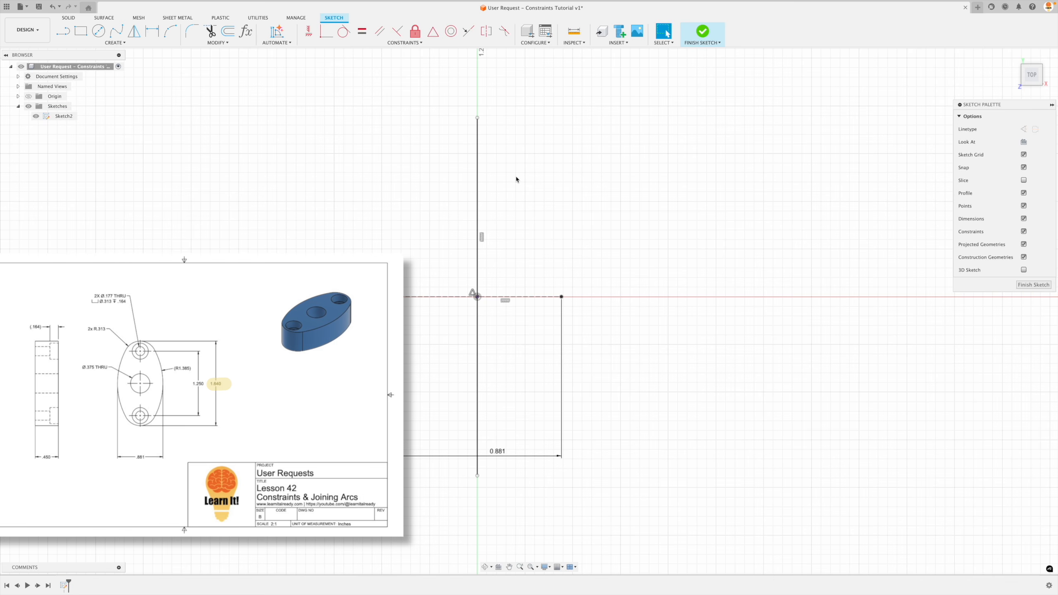
Dimension the vertical line's length as 1.64 in, placing the dimension to the right of the line.
key(d)
click(479, 216)
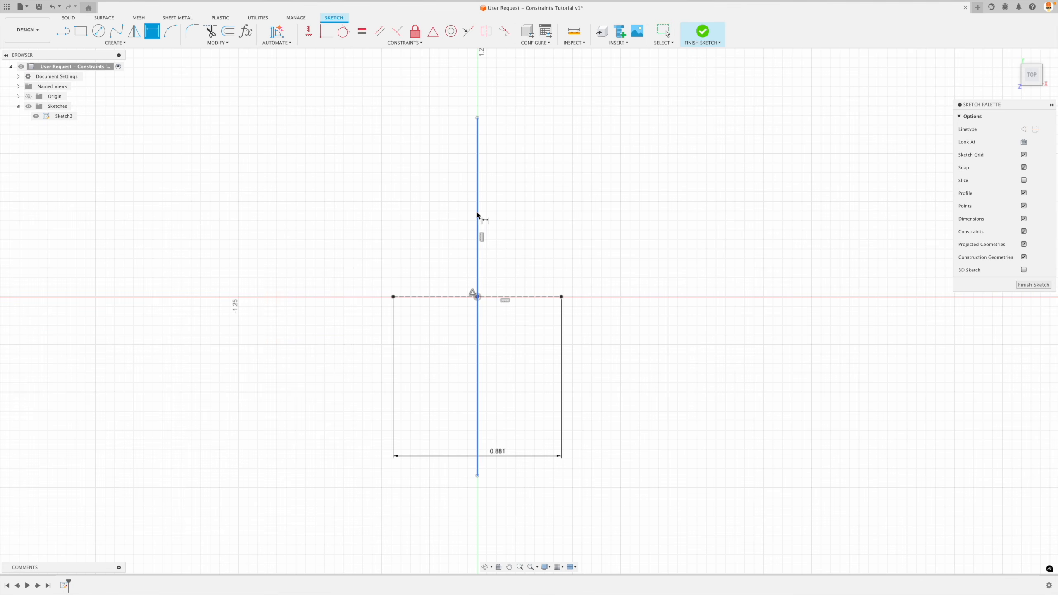
click(648, 228)
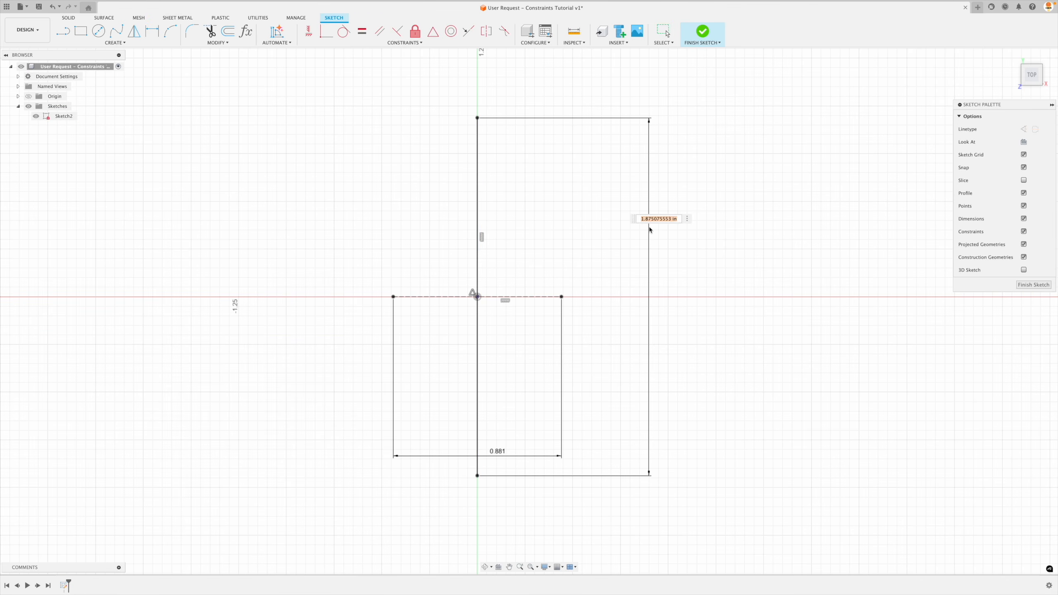
text(1.64)
key(Return)
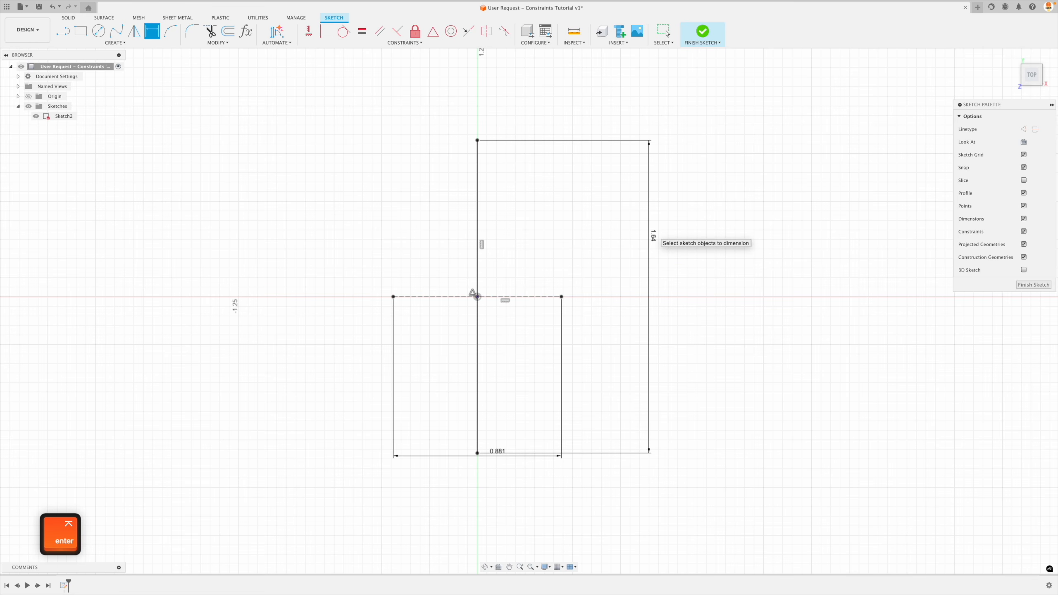
key(Return)
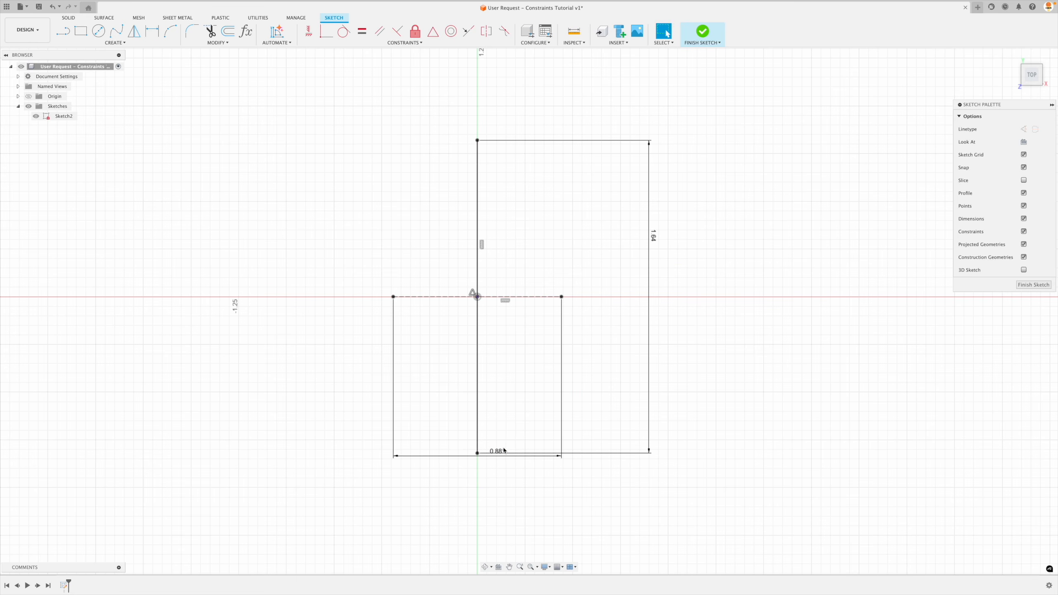
Convert the 1.64 in vertical line to a construction line.
click(477, 202)
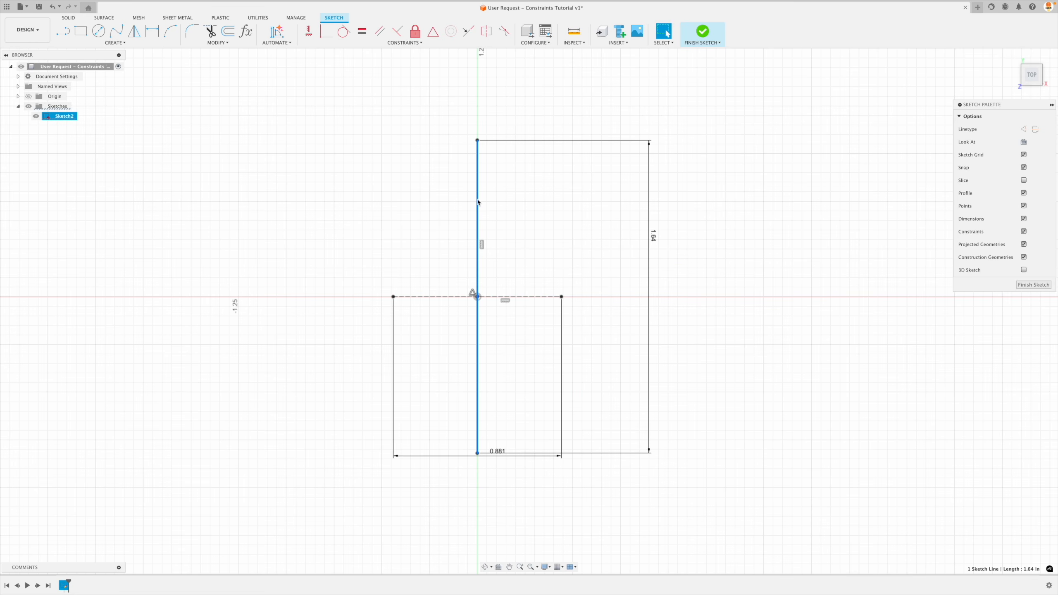
key(x)
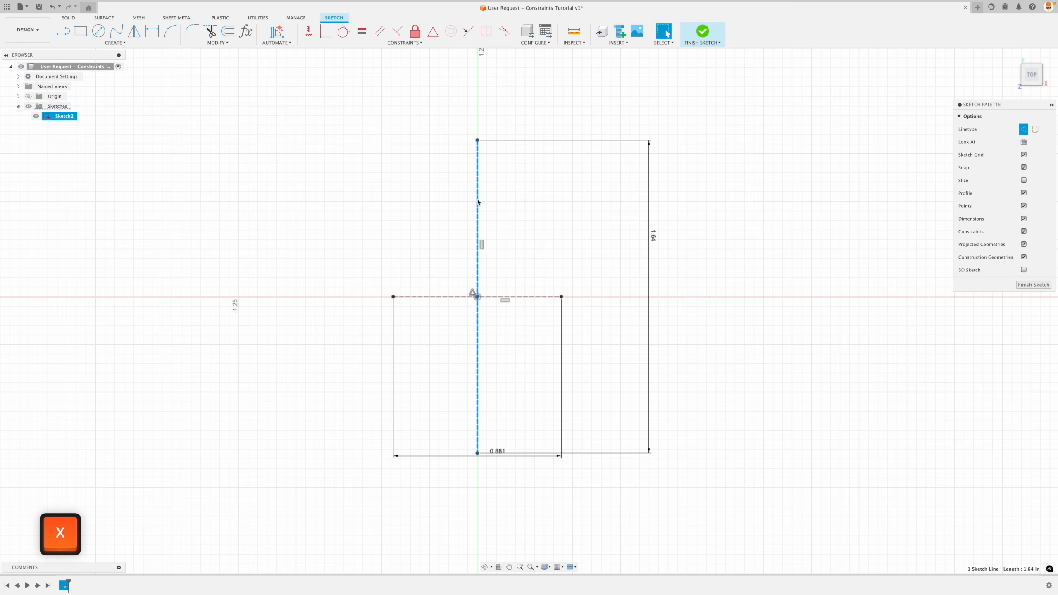
key(Escape)
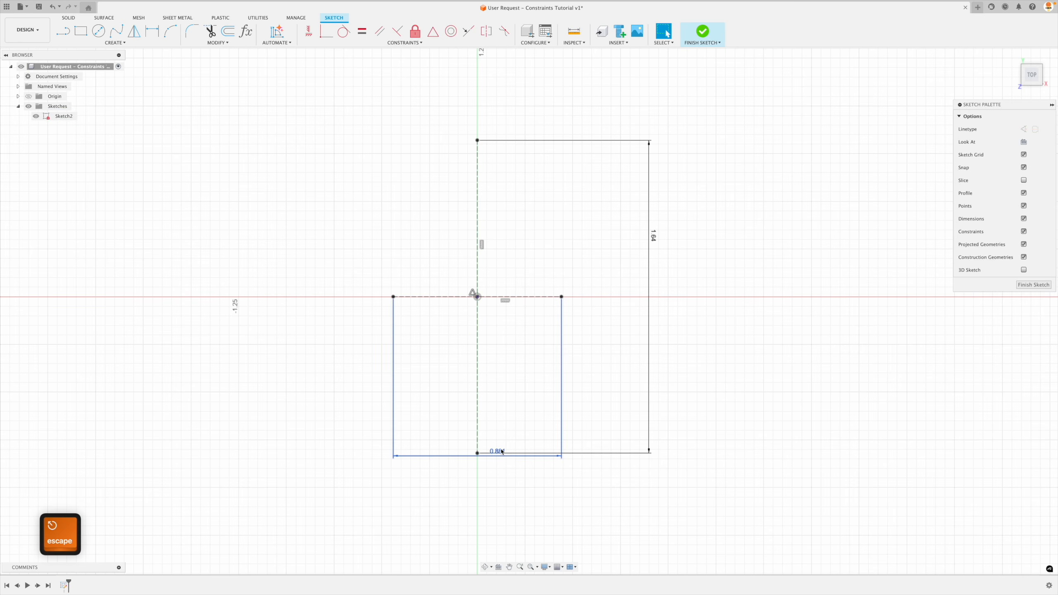
Reposition the 1.64 in dimension slightly outward and the 0.881 in dimension below the vertical line's lower end.
mouse_move(502, 451)
mouse_down()
mouse_move(494, 512)
mouse_move(494, 455)
mouse_up()
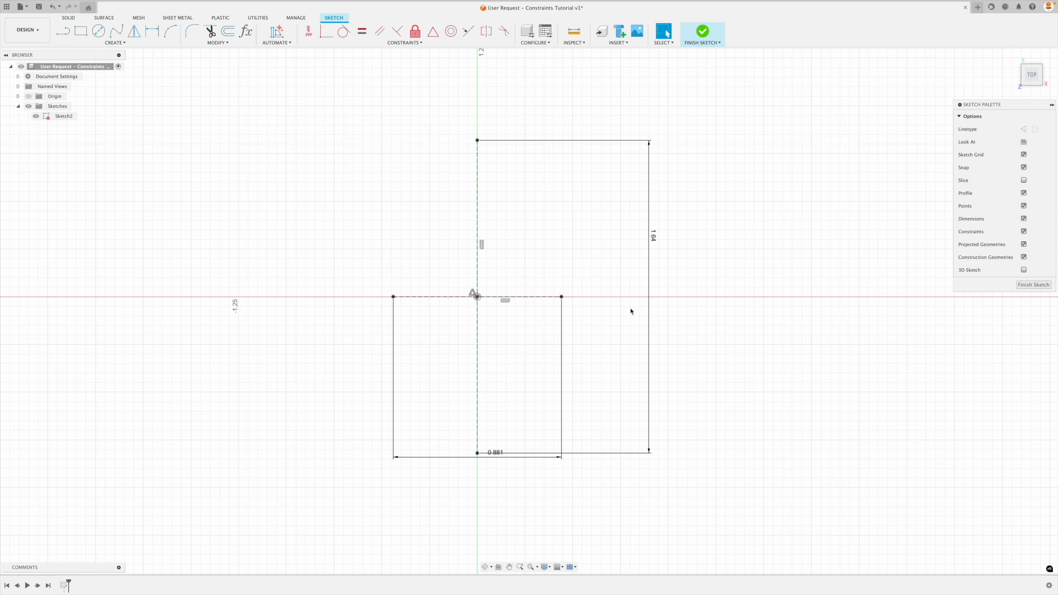
drag(650, 236, 653, 261)
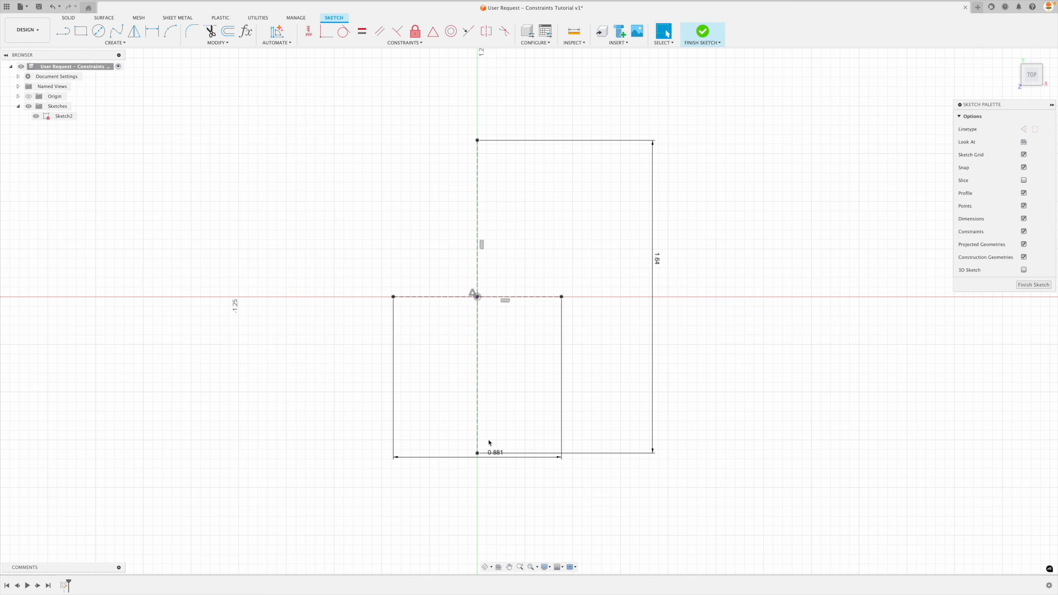
drag(498, 458, 489, 526)
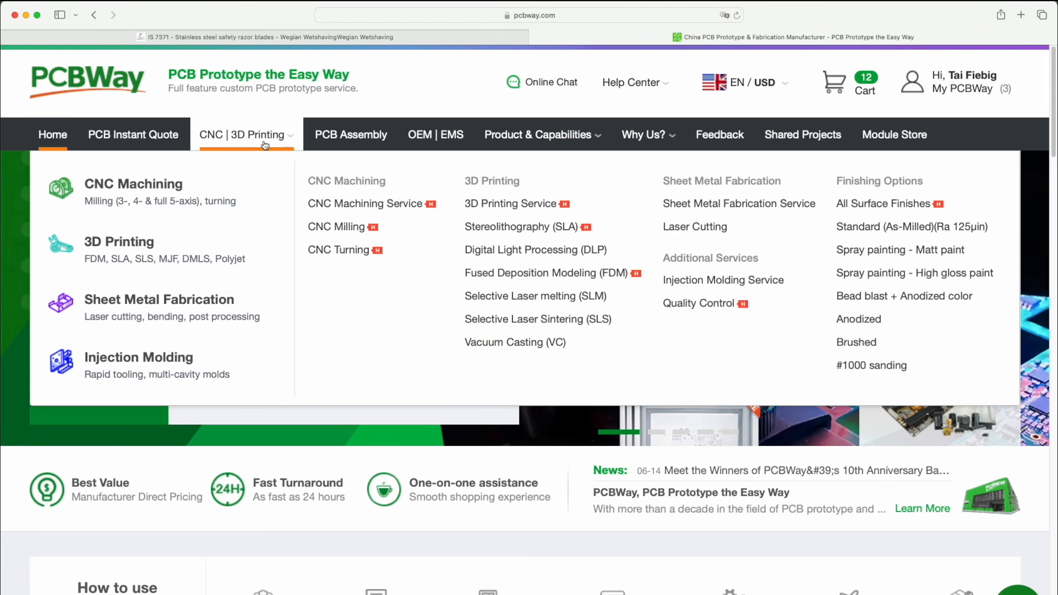
On the PCBWay website, open the CNC machining quote request and upload Body.step.
click(244, 143)
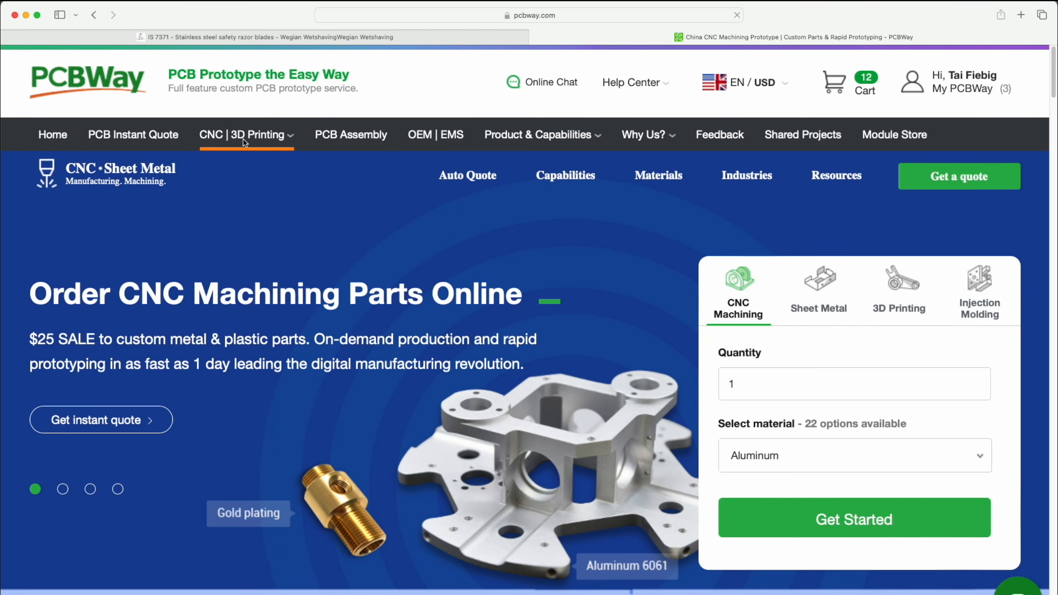
mouse_move(244, 143)
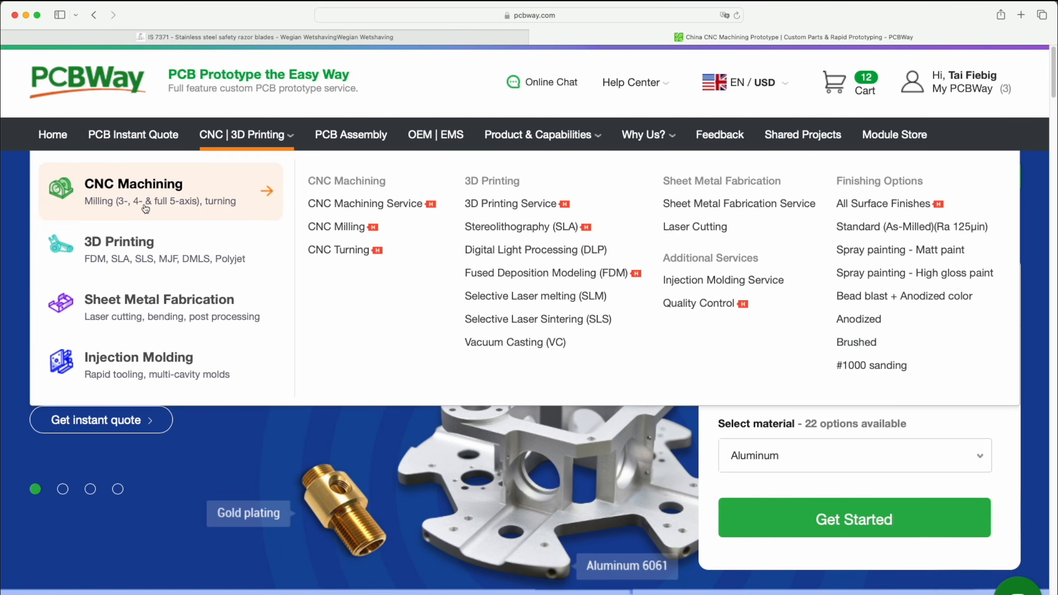
click(122, 189)
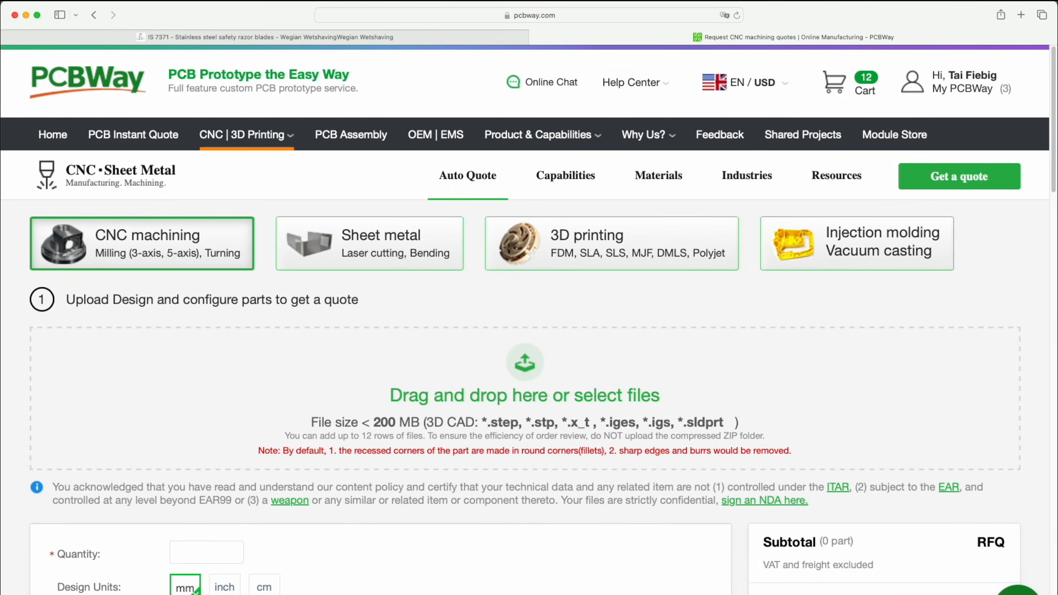
drag(250, 412, 527, 392)
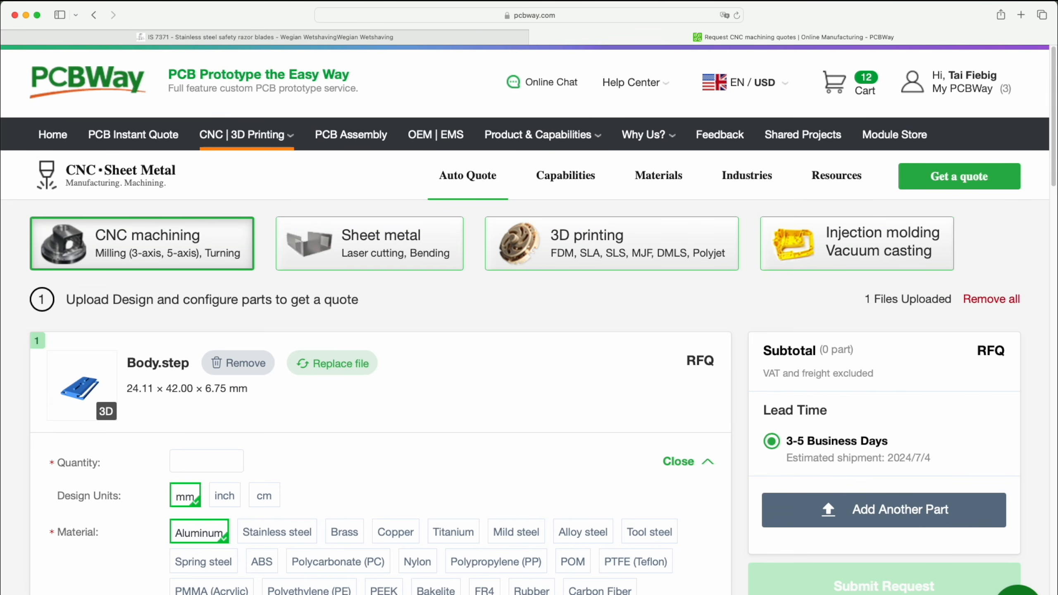
Set the Body.step quote to quantity 1 in Brass, and open the surface finish options.
click(201, 460)
click(320, 523)
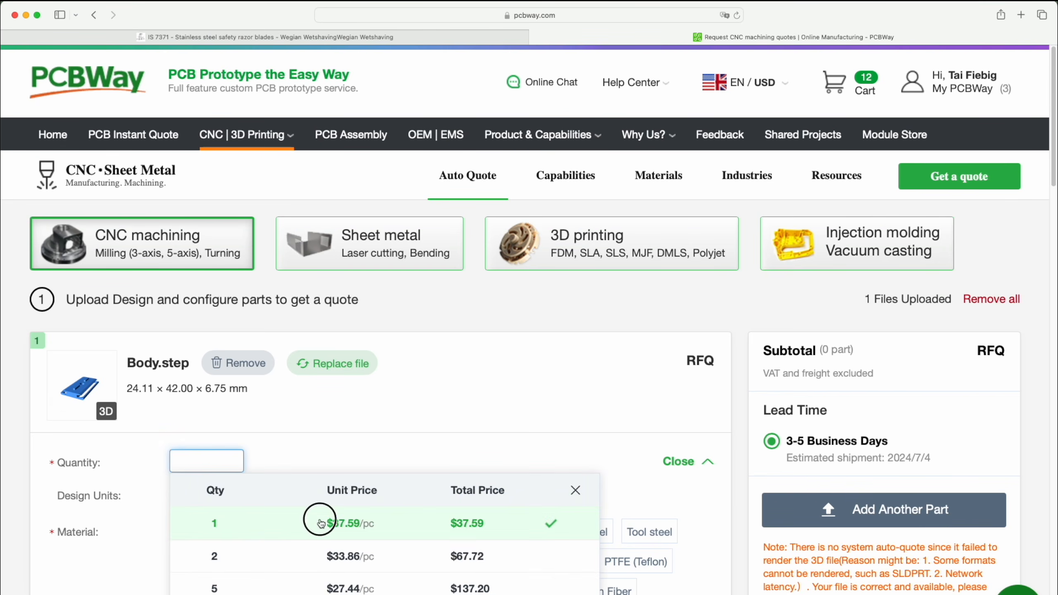
scroll(320, 523, down, 4)
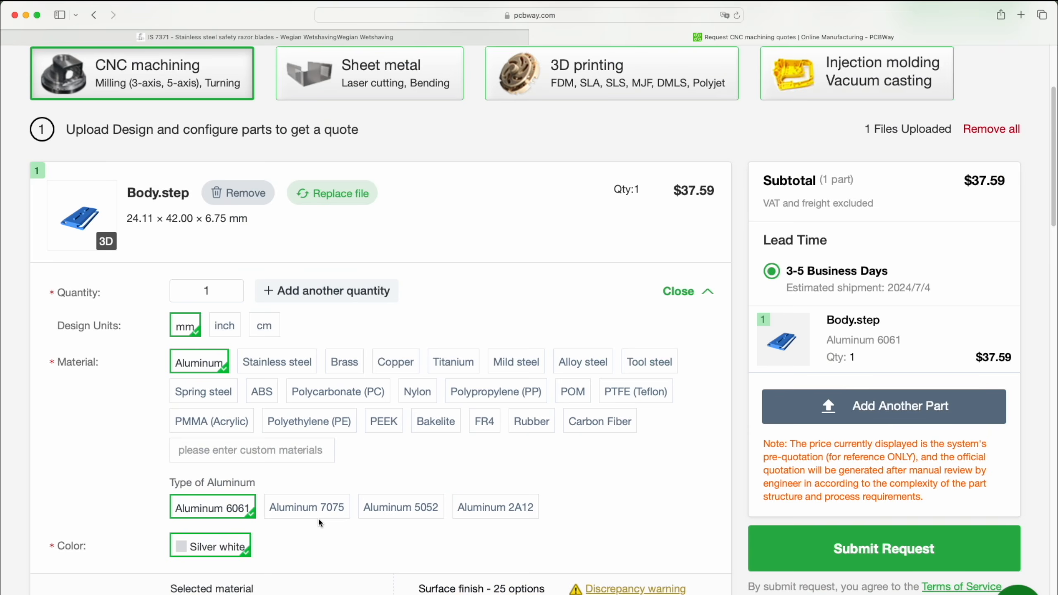
scroll(320, 524, down, 1)
click(350, 363)
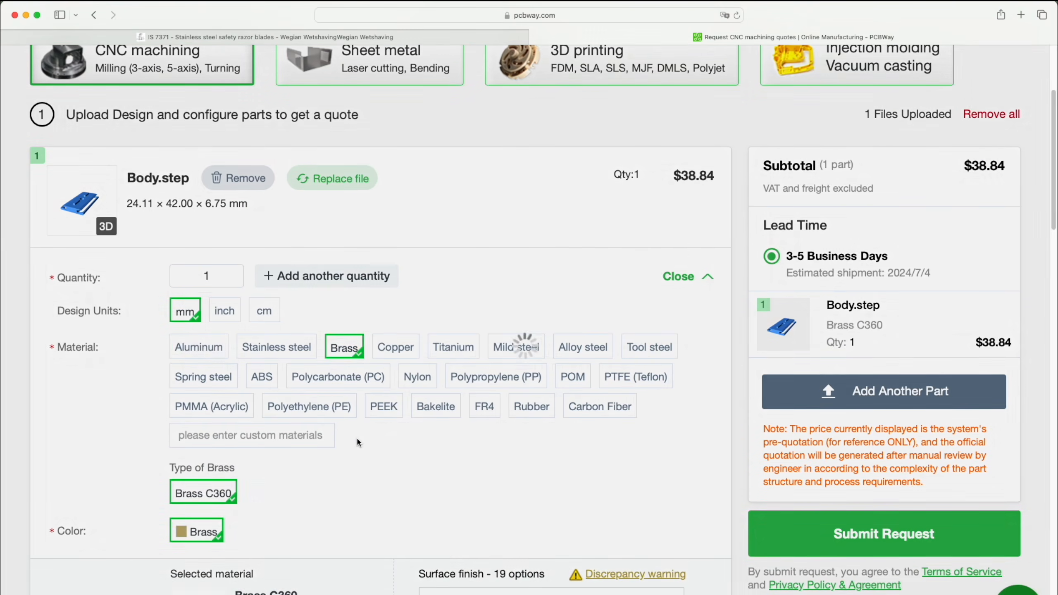
scroll(355, 438, down, 5)
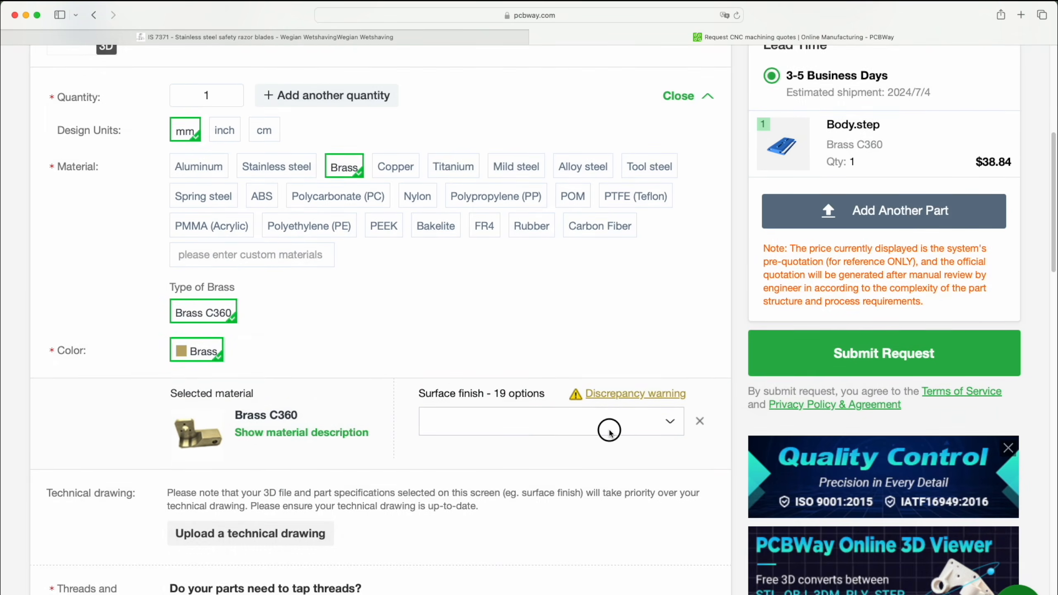
click(609, 431)
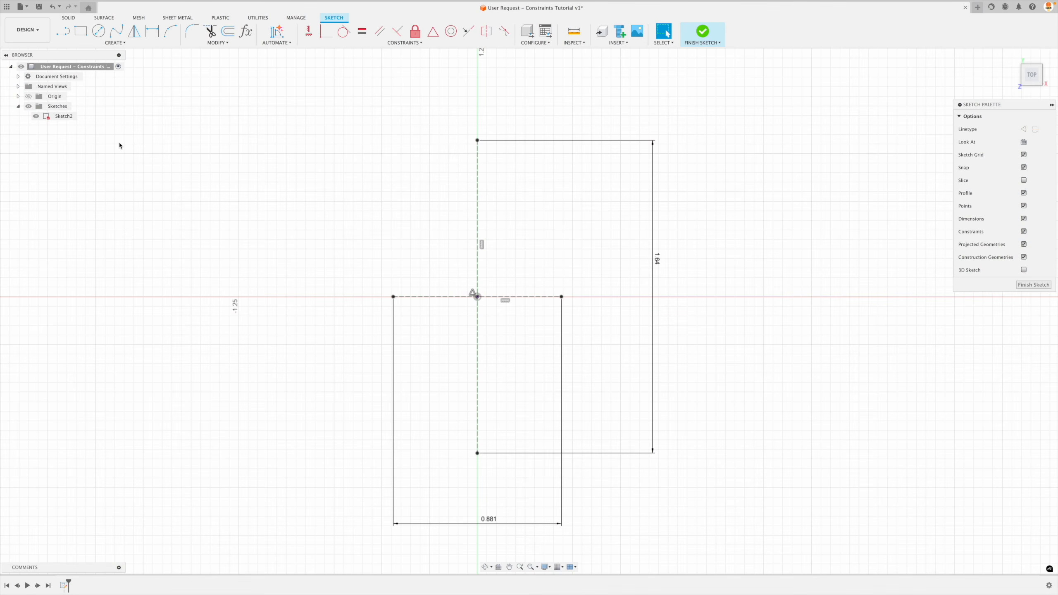
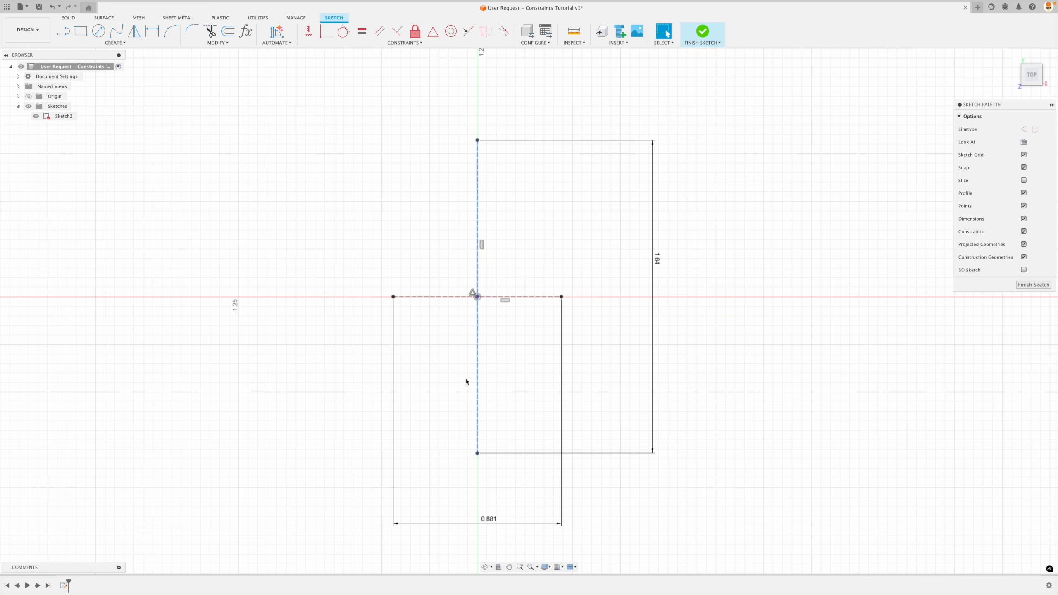
Sketch a 3-point arc from the vertical line's upper end to about X 0.25, Y 0.55 in, bulging outward.
click(171, 31)
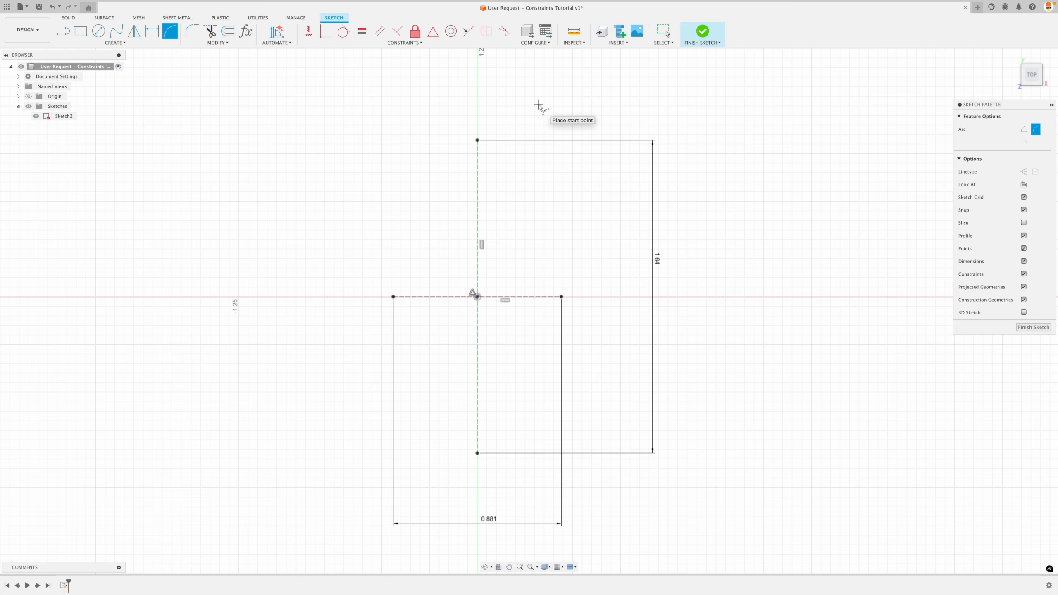
click(478, 141)
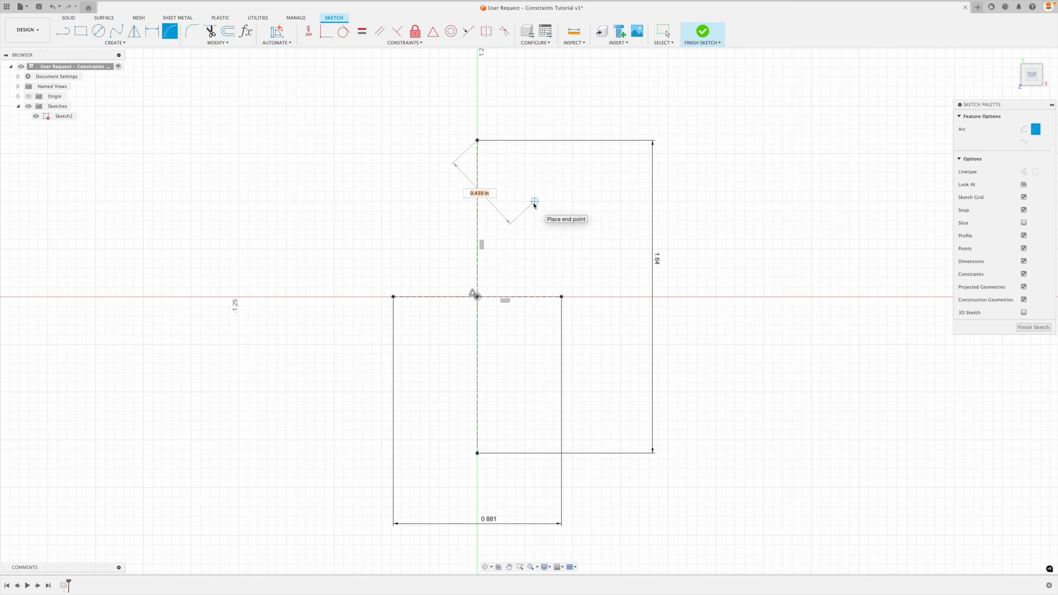
click(525, 193)
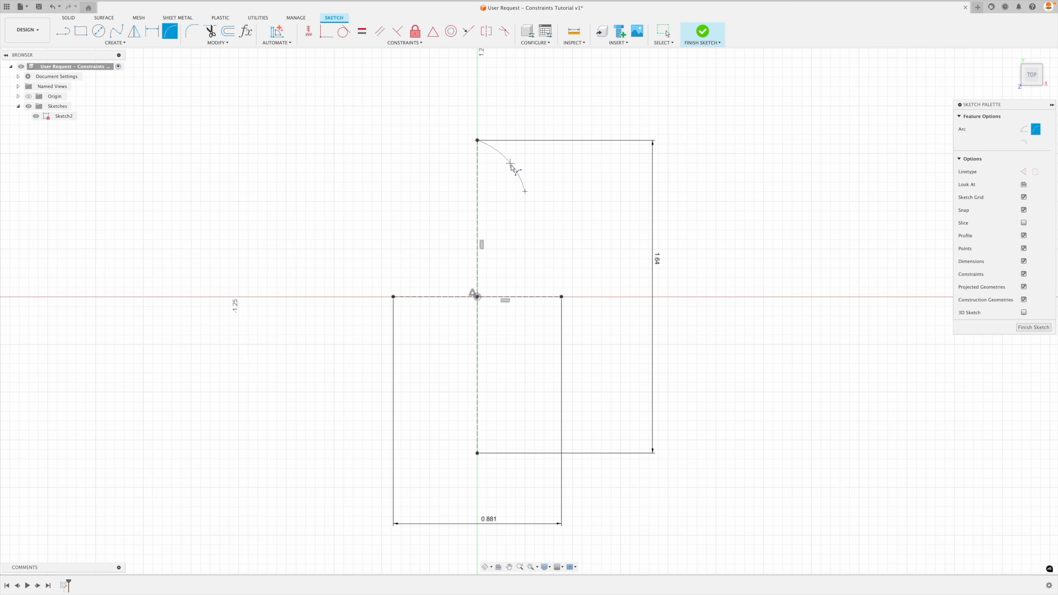
click(524, 192)
click(506, 164)
key(Escape)
key(Escape)
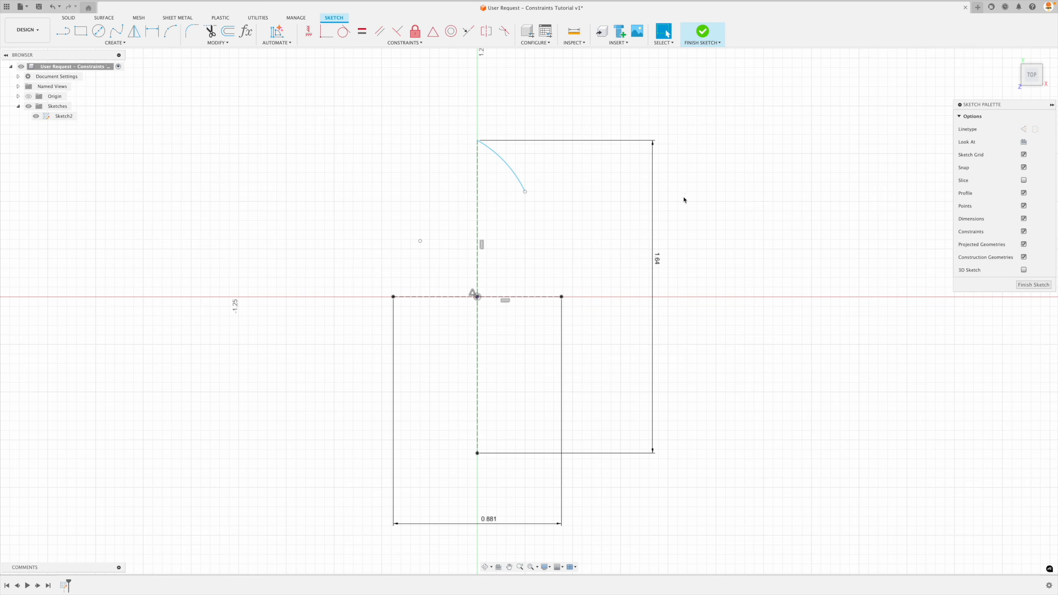
click(525, 192)
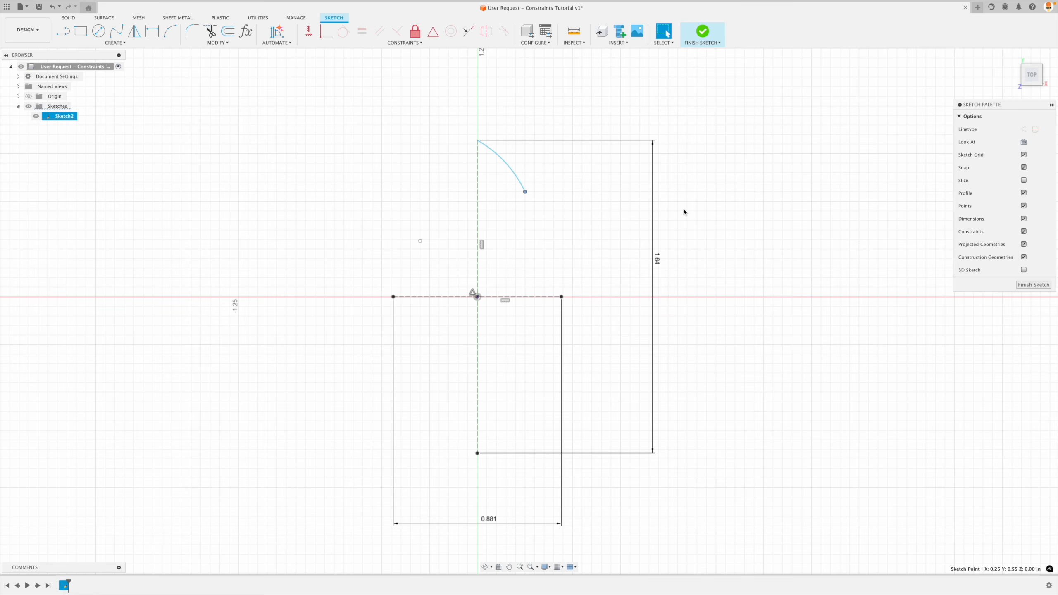
key(Escape)
click(525, 191)
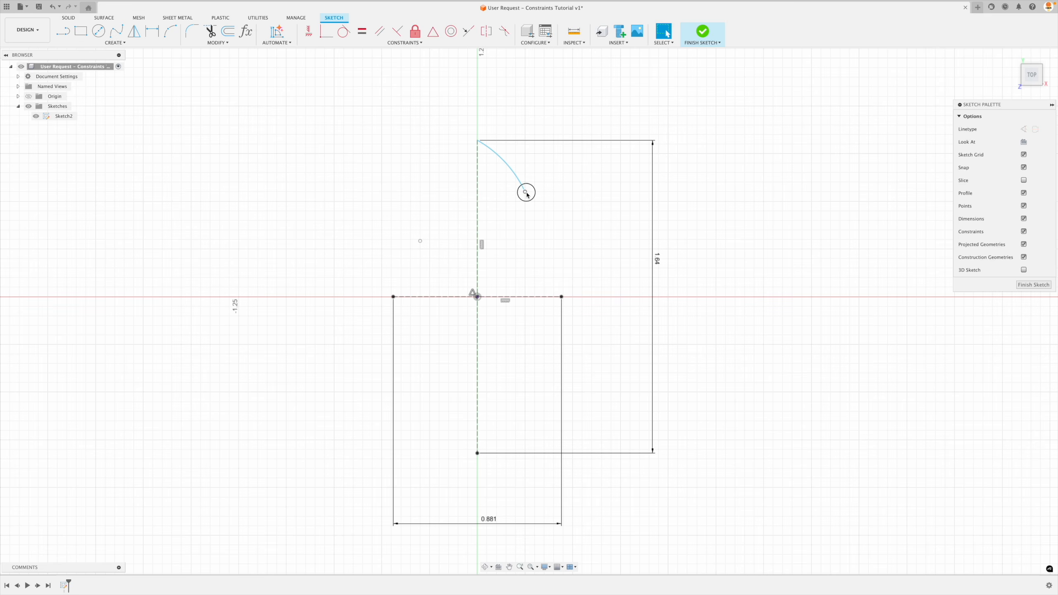
click(737, 171)
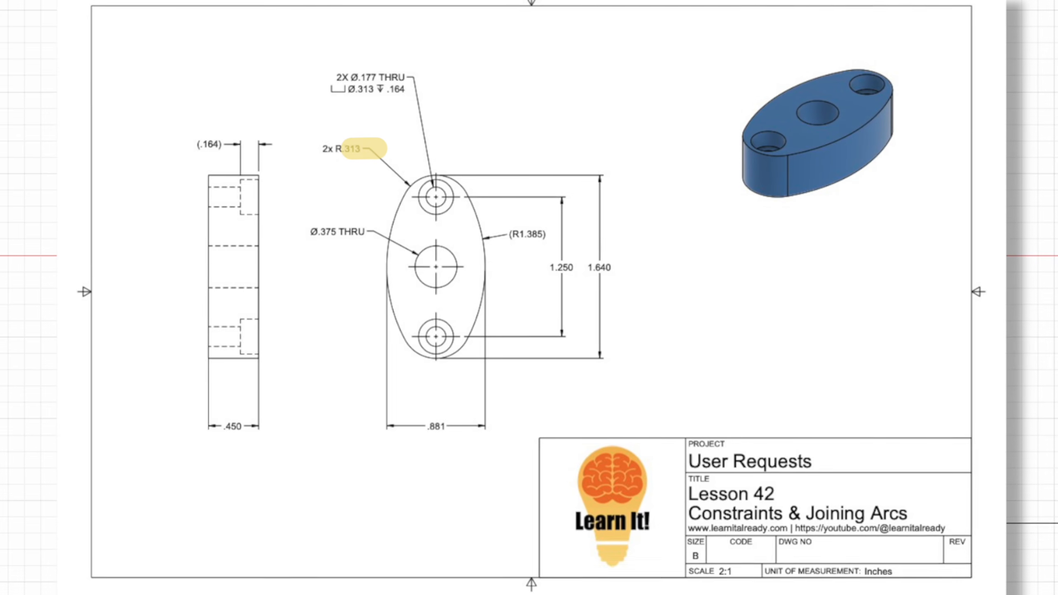
Dimension the arc's radius as 0.313 in.
key(d)
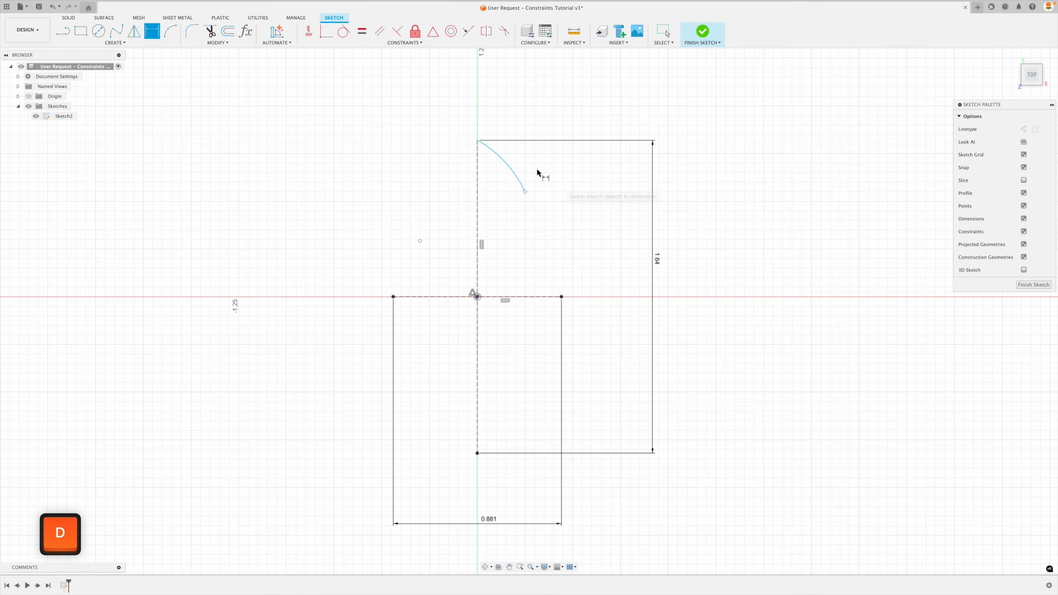
click(515, 169)
click(540, 120)
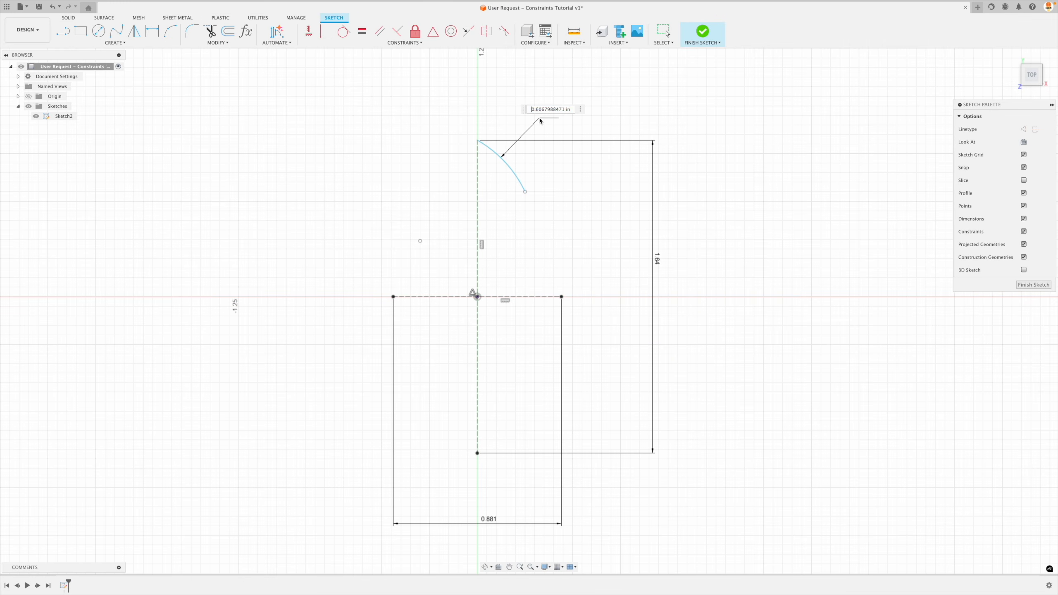
text(.313)
key(Return)
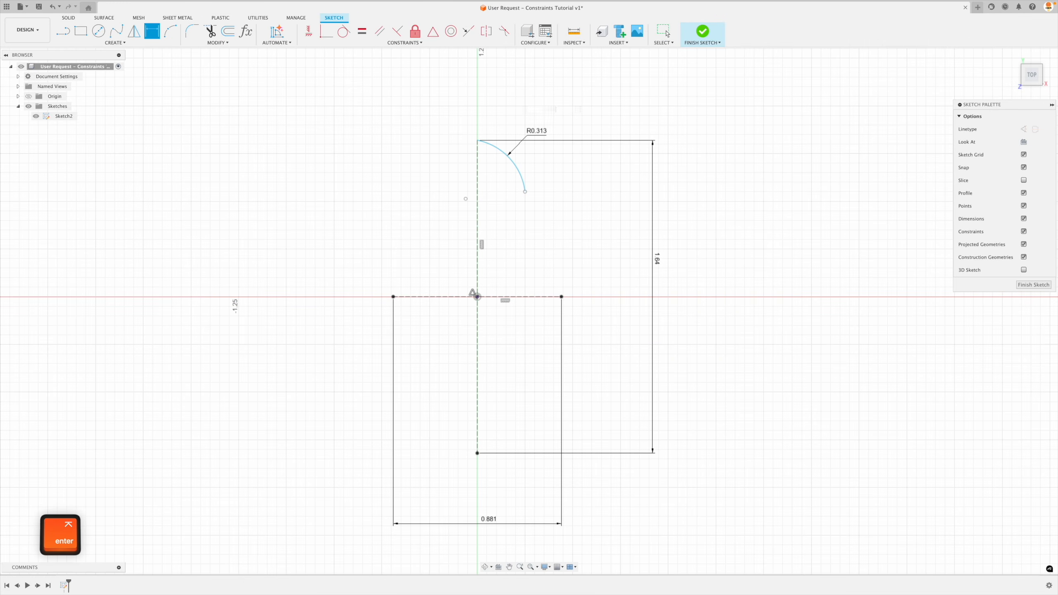
key(Escape)
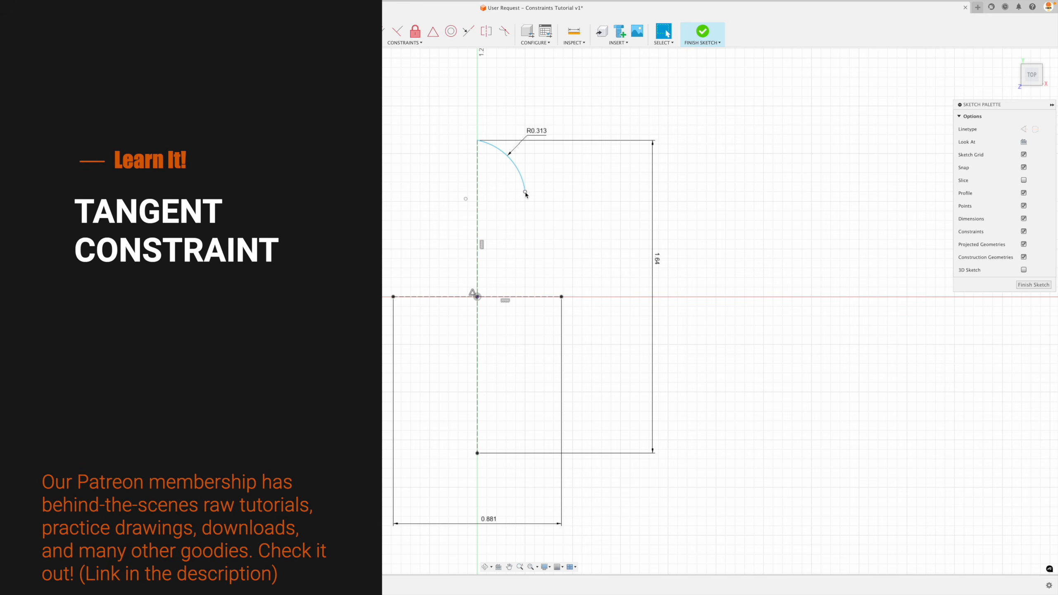
Shift the R0.313 arc outward and mirror it about the vertical construction line.
mouse_move(524, 184)
mouse_down()
mouse_move(540, 177)
mouse_move(514, 183)
mouse_move(579, 171)
mouse_move(510, 203)
mouse_move(569, 189)
mouse_move(510, 205)
mouse_move(583, 177)
mouse_move(539, 200)
mouse_move(554, 196)
mouse_move(552, 178)
mouse_move(554, 189)
mouse_move(515, 183)
mouse_move(456, 203)
mouse_move(517, 195)
mouse_move(474, 207)
mouse_move(489, 206)
mouse_move(513, 189)
mouse_up()
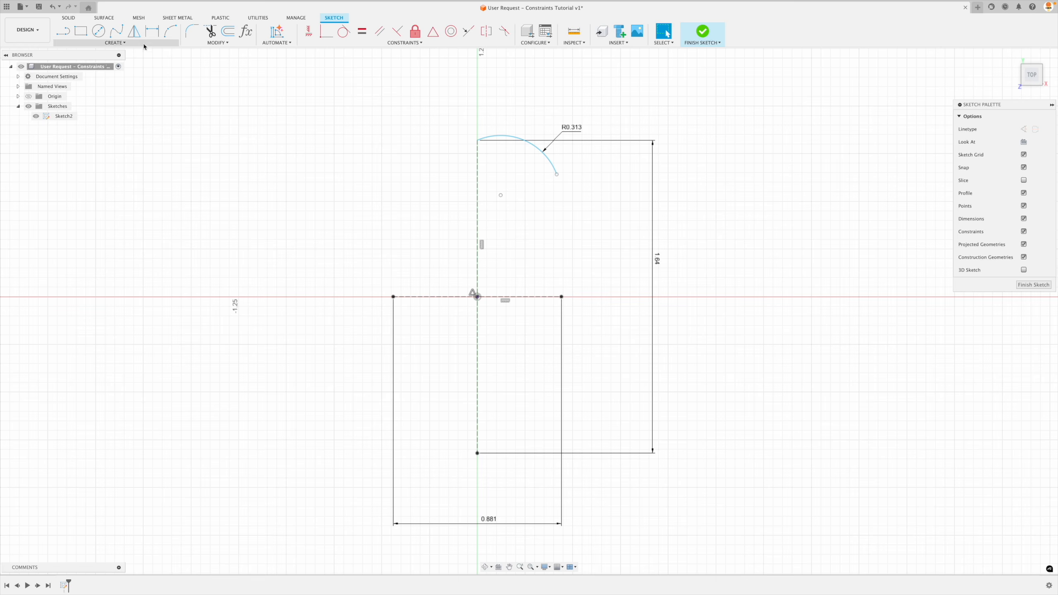
click(137, 36)
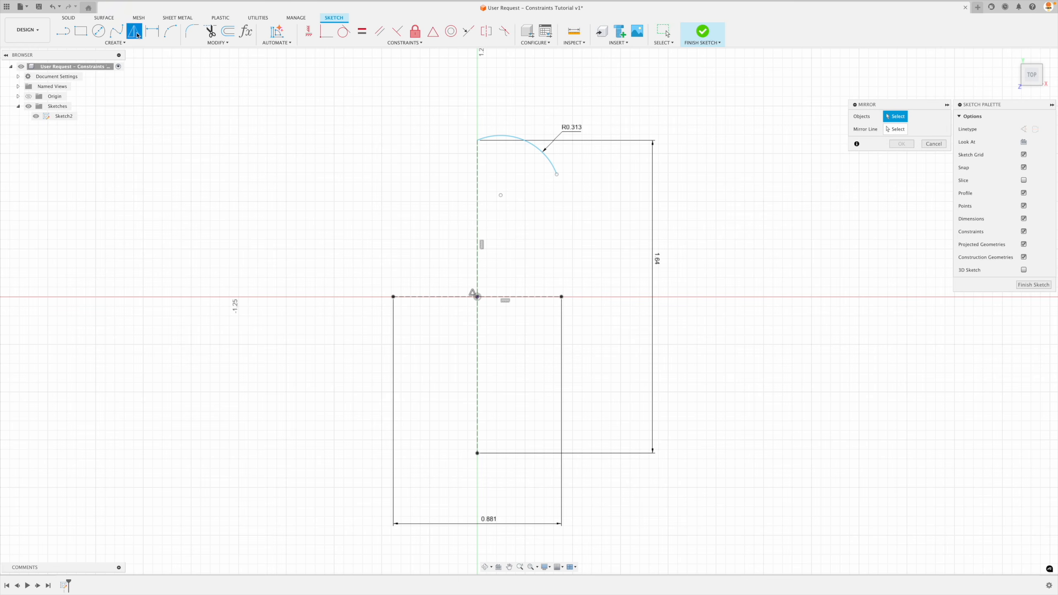
click(549, 165)
click(896, 129)
click(478, 178)
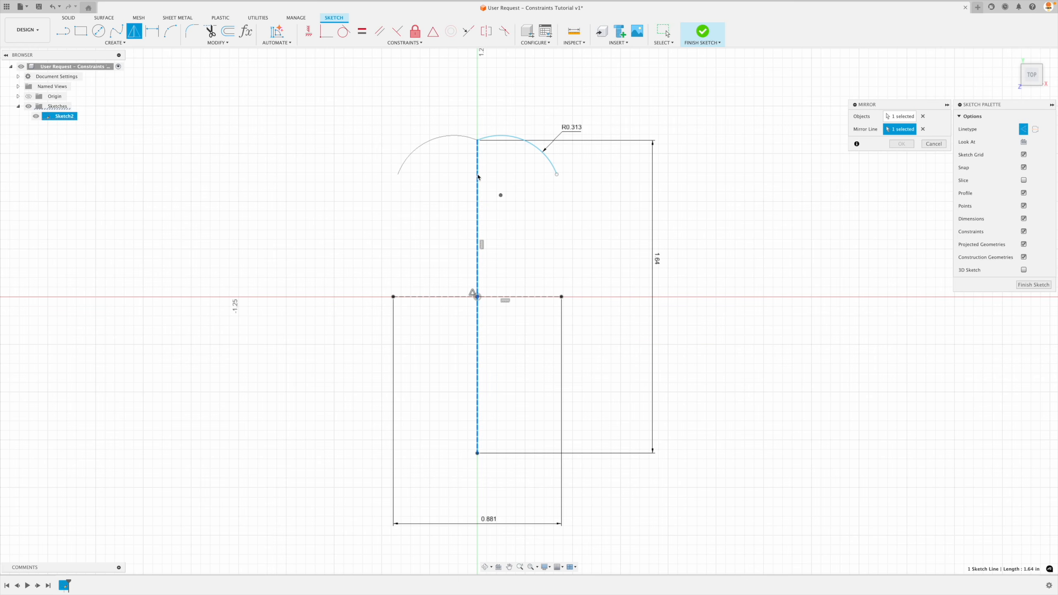
click(899, 145)
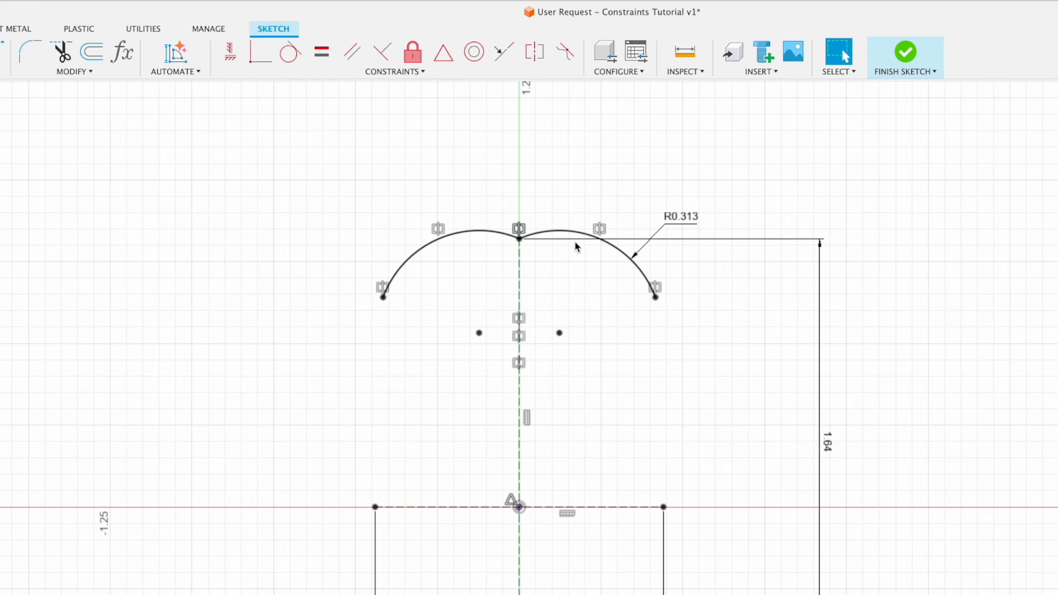
click(583, 234)
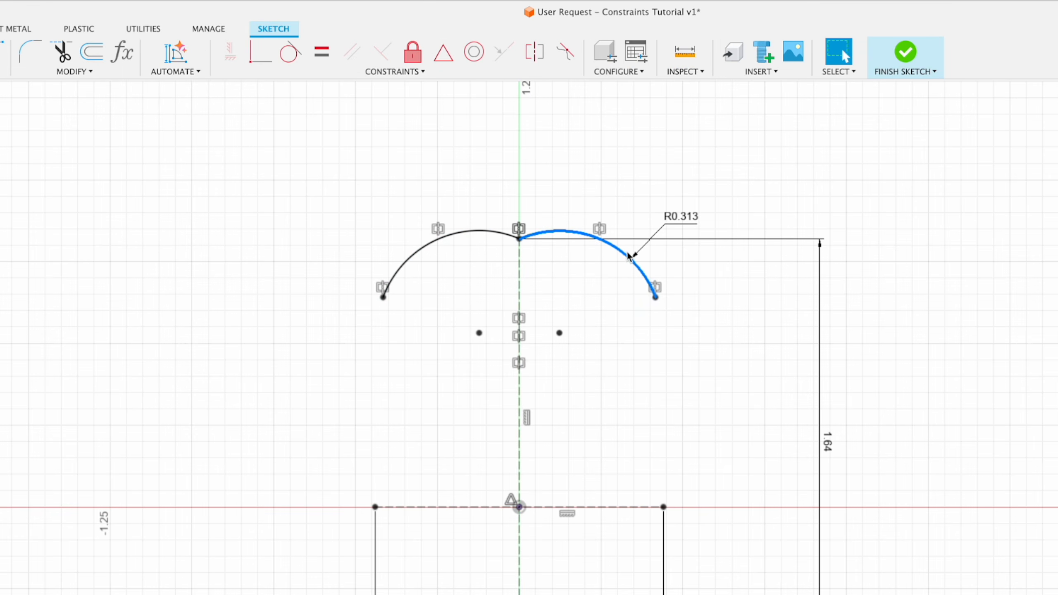
click(515, 267)
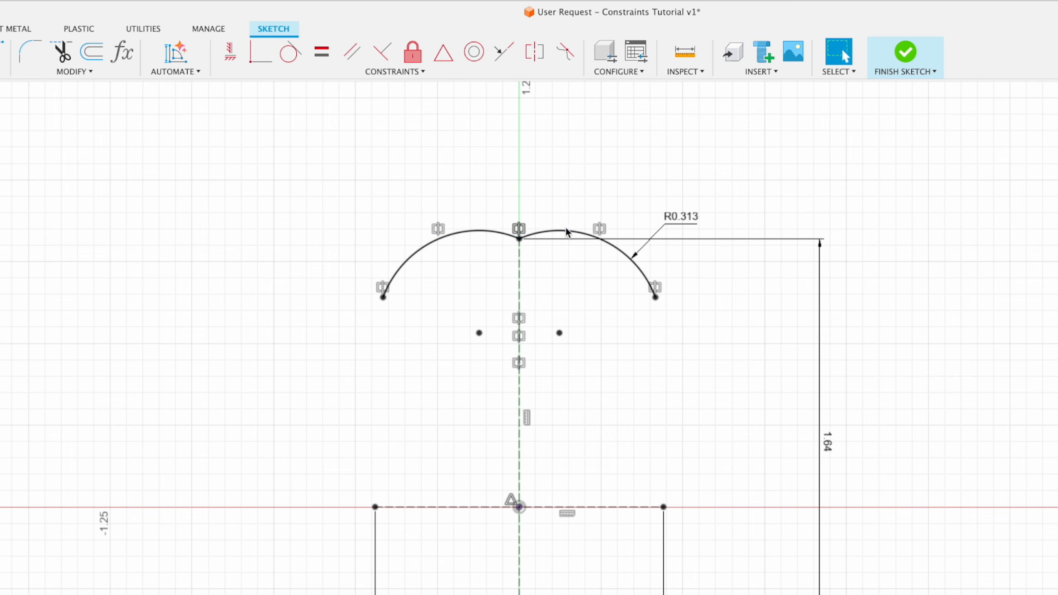
Move the arc's centre point onto and away from the vertical construction line to test how the mirrored arcs join.
drag(559, 337, 575, 351)
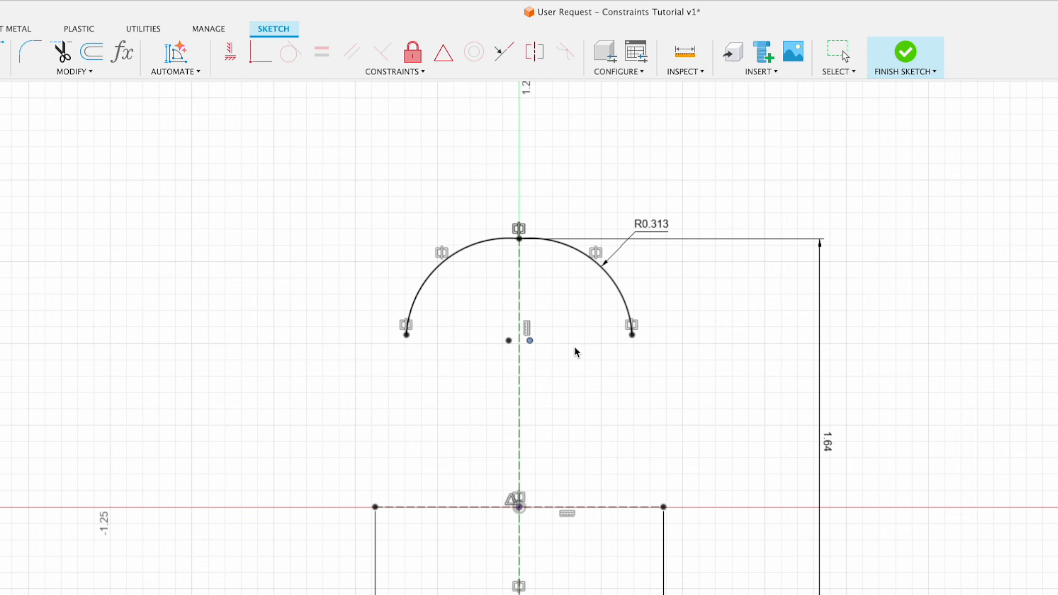
scroll(538, 309, up, 5)
click(522, 367)
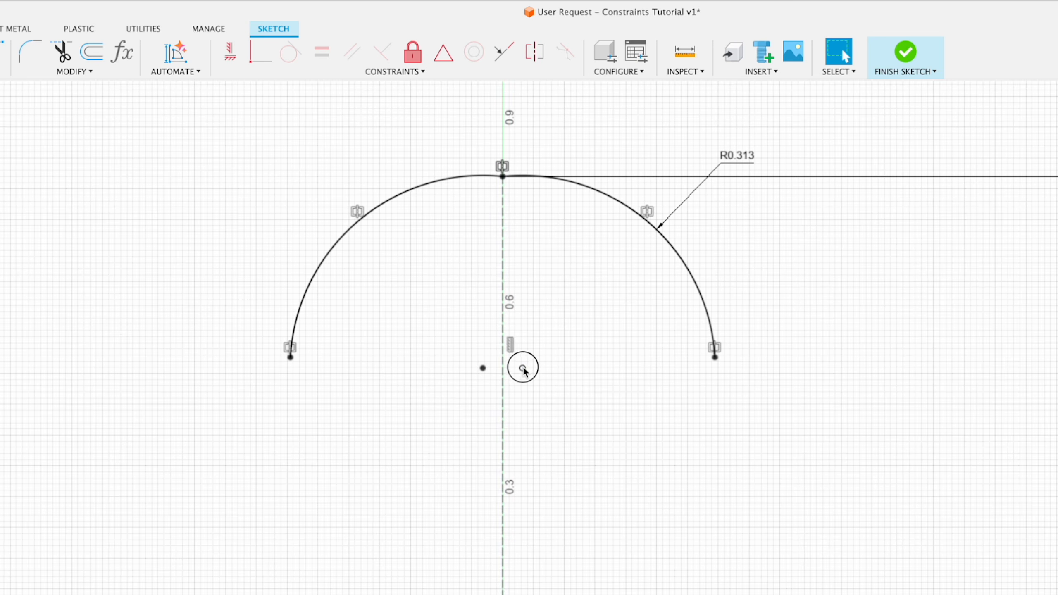
drag(524, 368, 493, 378)
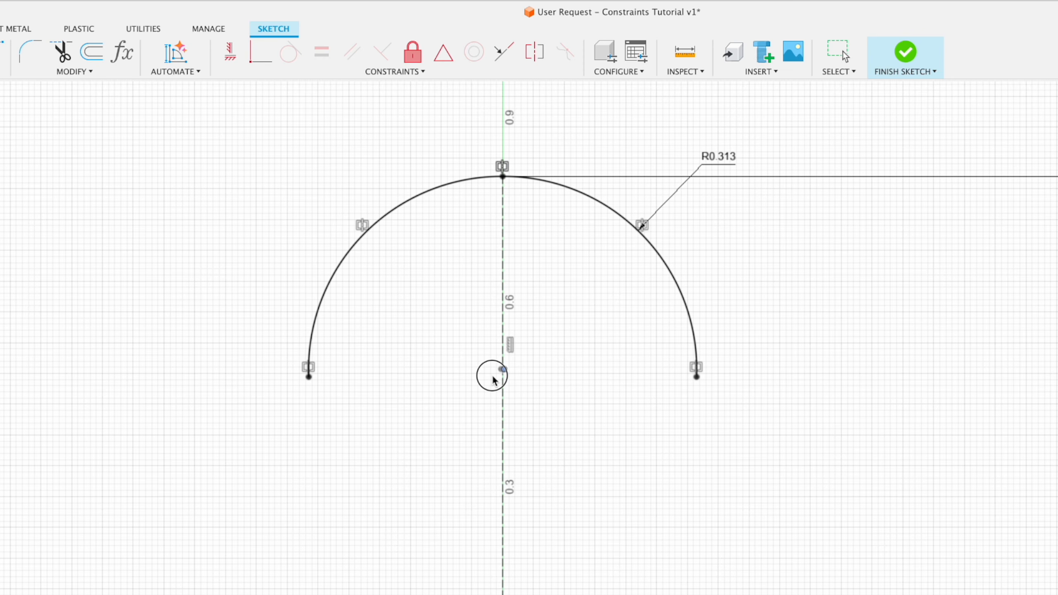
mouse_move(493, 377)
mouse_down()
mouse_move(551, 361)
mouse_move(513, 378)
mouse_up()
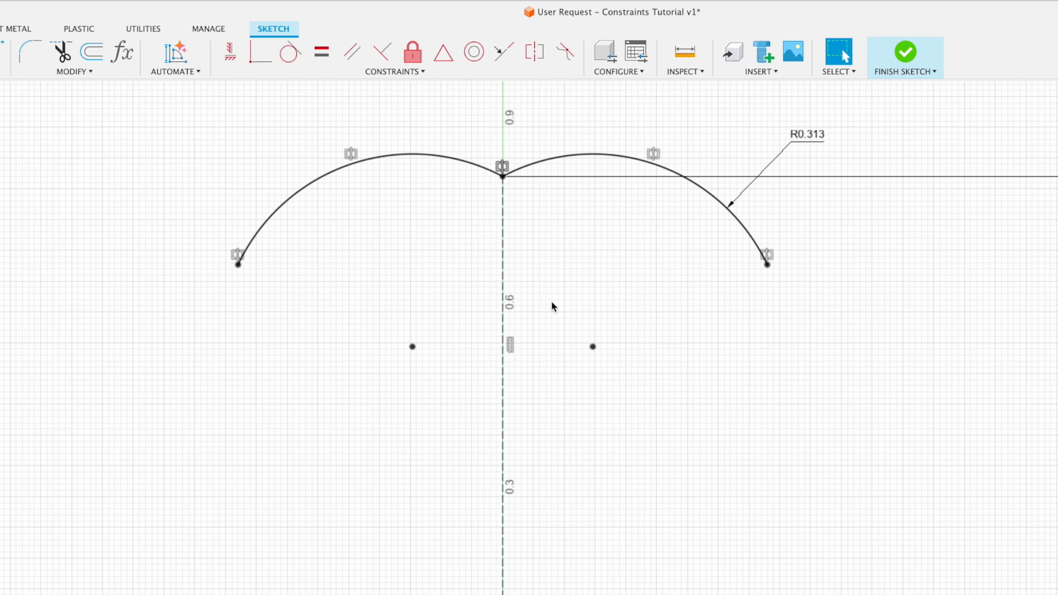
Delete the mirrored arc and move the remaining arc's centre point close to the vertical construction line.
click(417, 156)
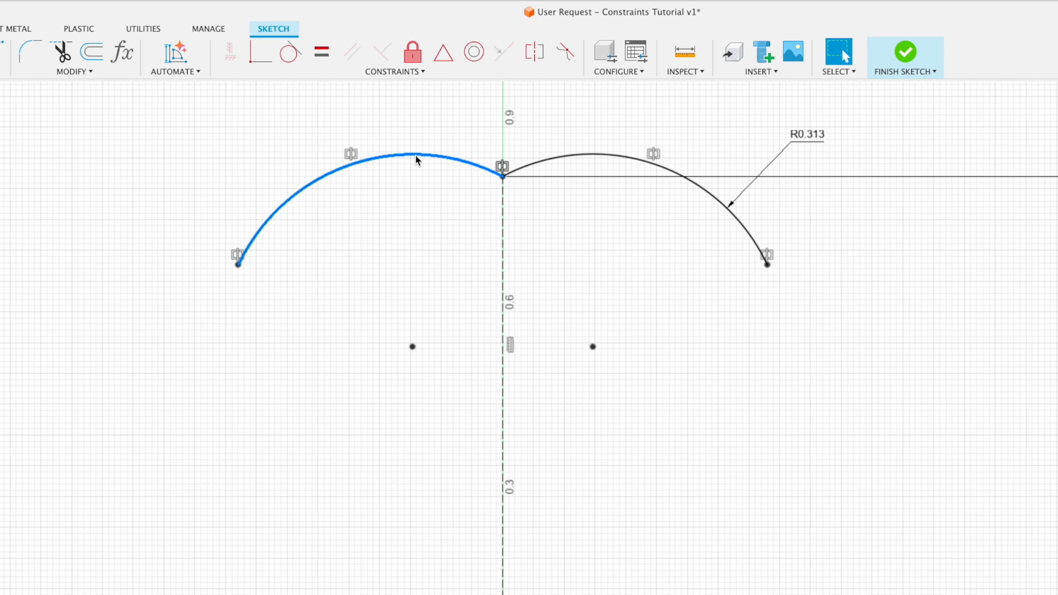
key(Delete)
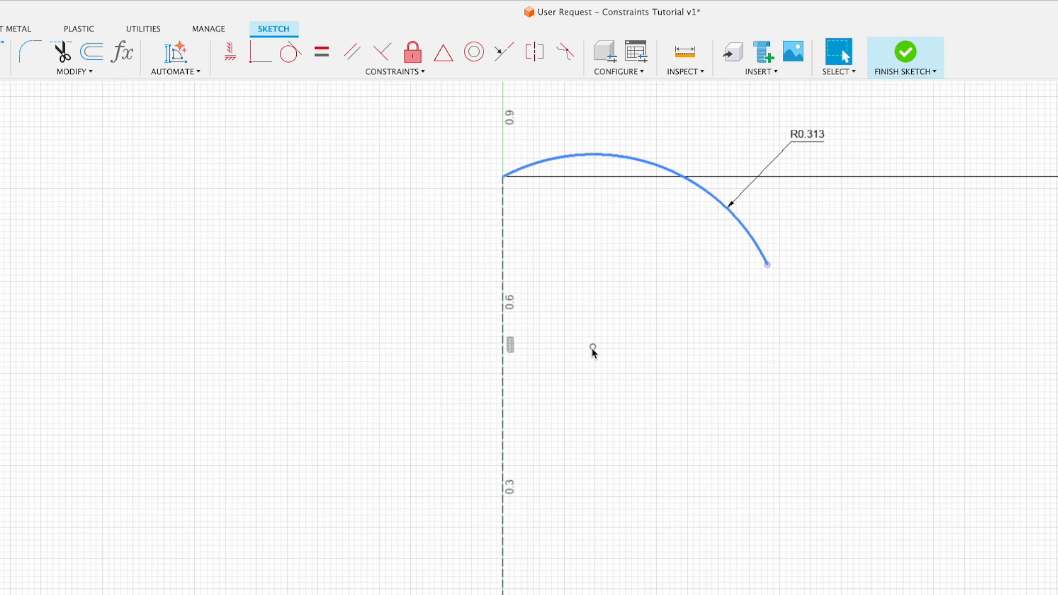
drag(592, 348, 580, 371)
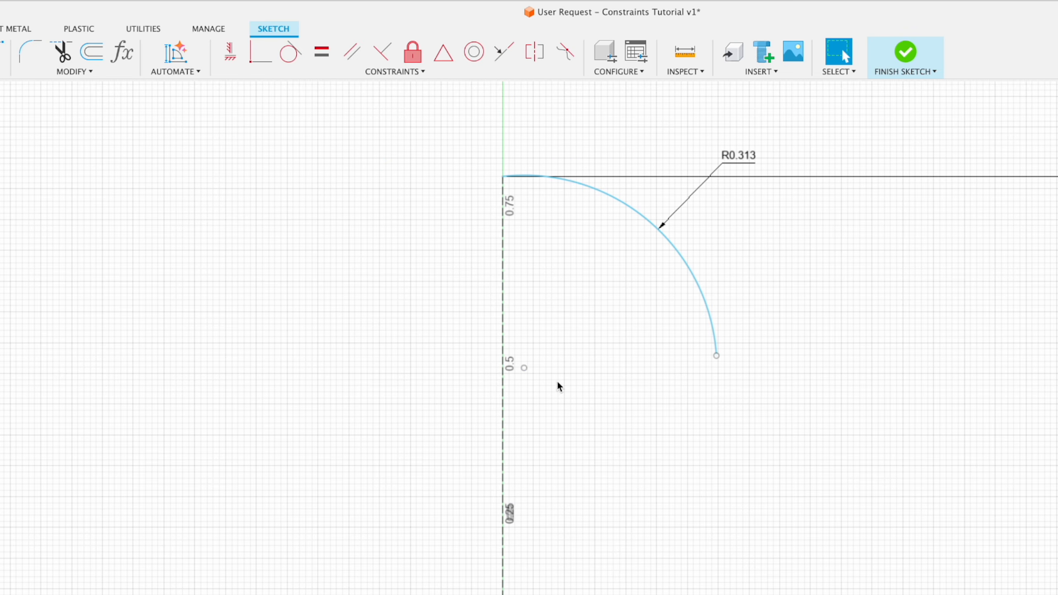
click(524, 367)
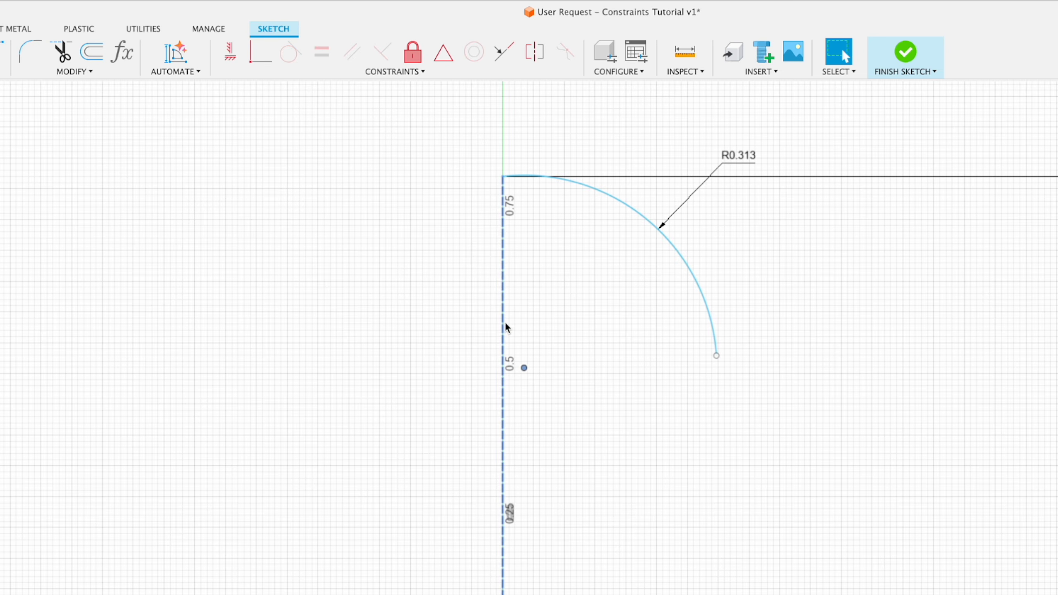
click(576, 359)
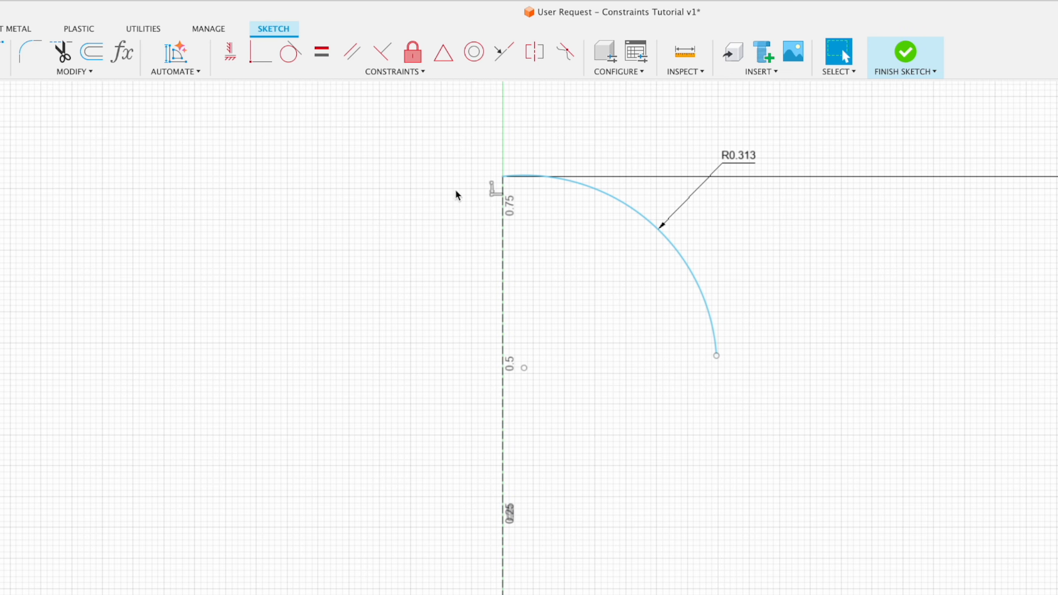
click(524, 368)
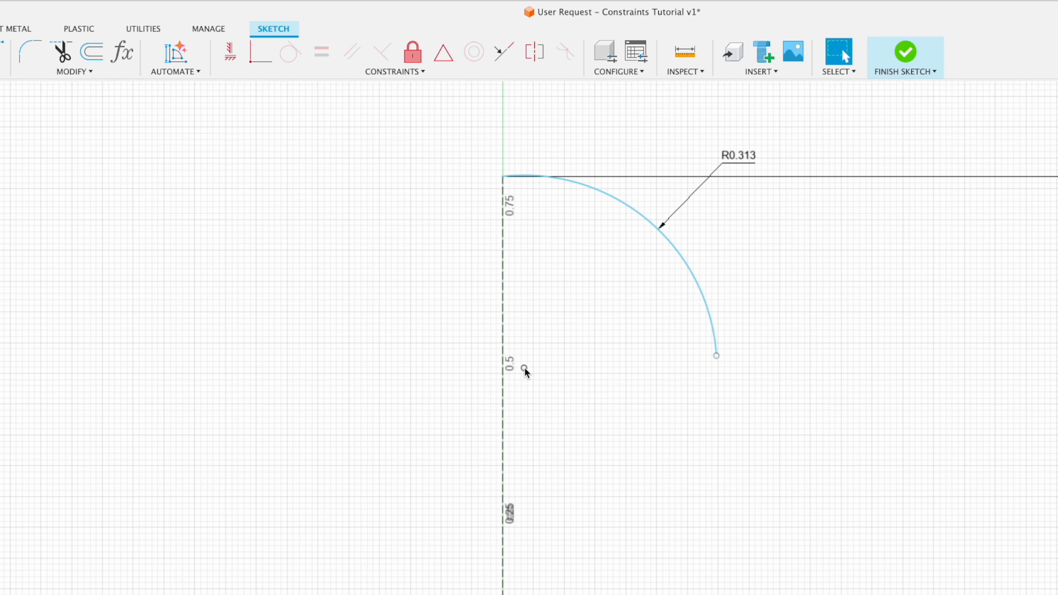
key(Escape)
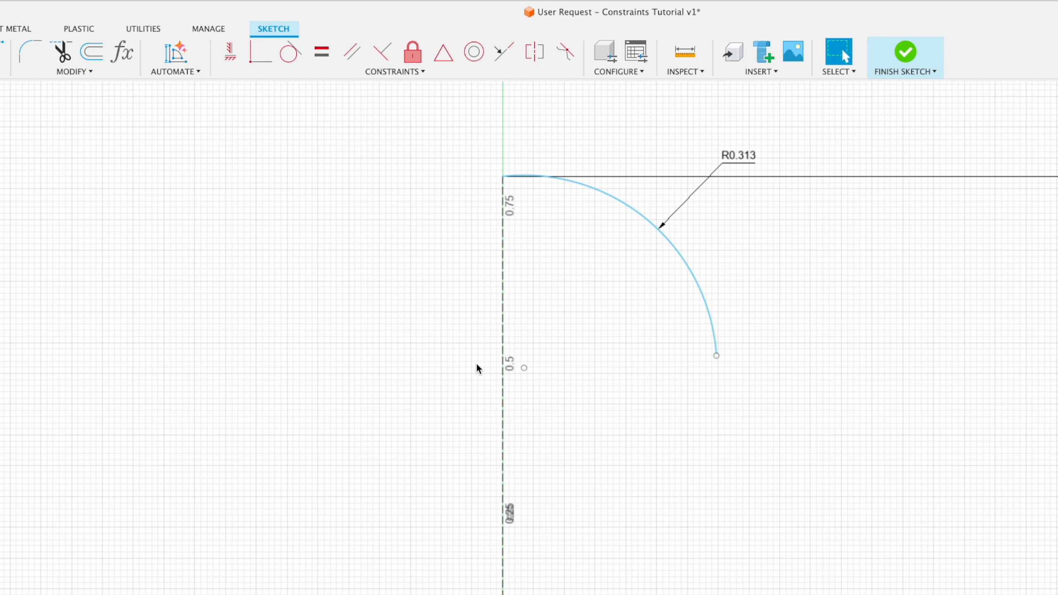
click(524, 368)
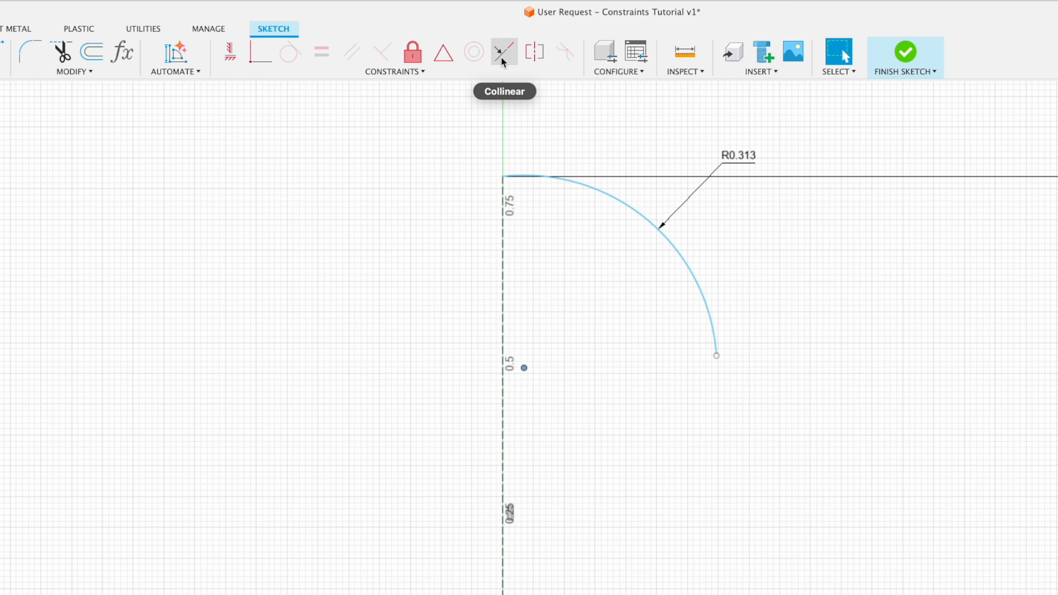
click(577, 327)
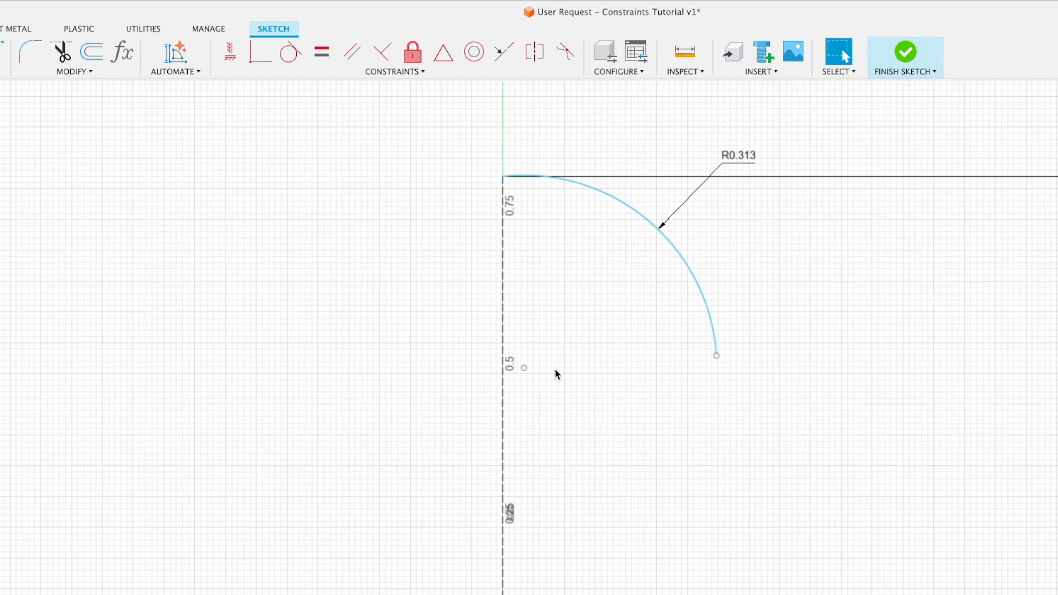
Make the arc's centre point coincident with the vertical construction line, and shorten the arc by moving its free end up along the curve.
click(524, 368)
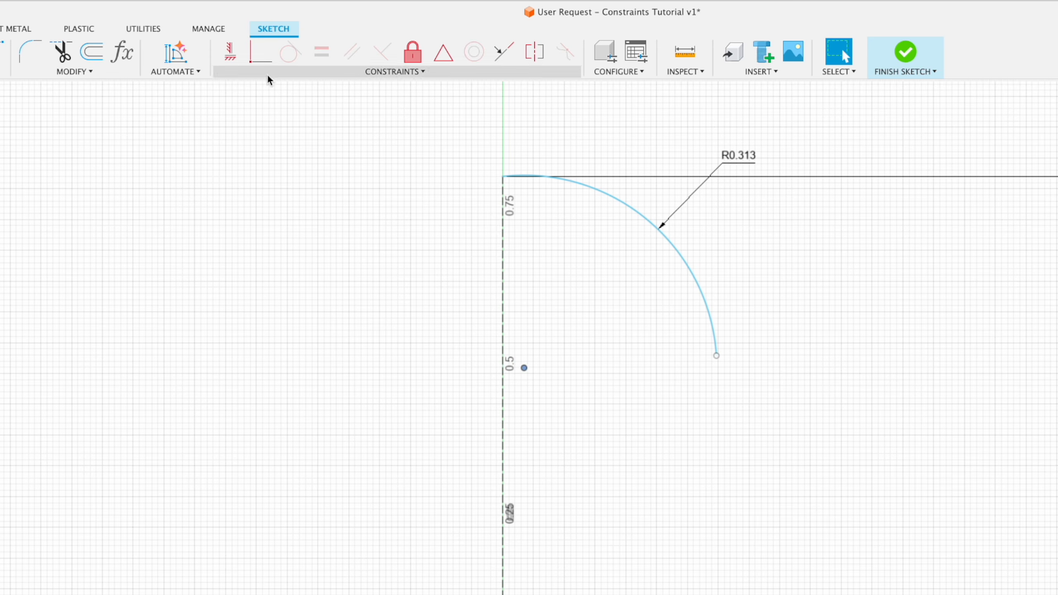
click(261, 58)
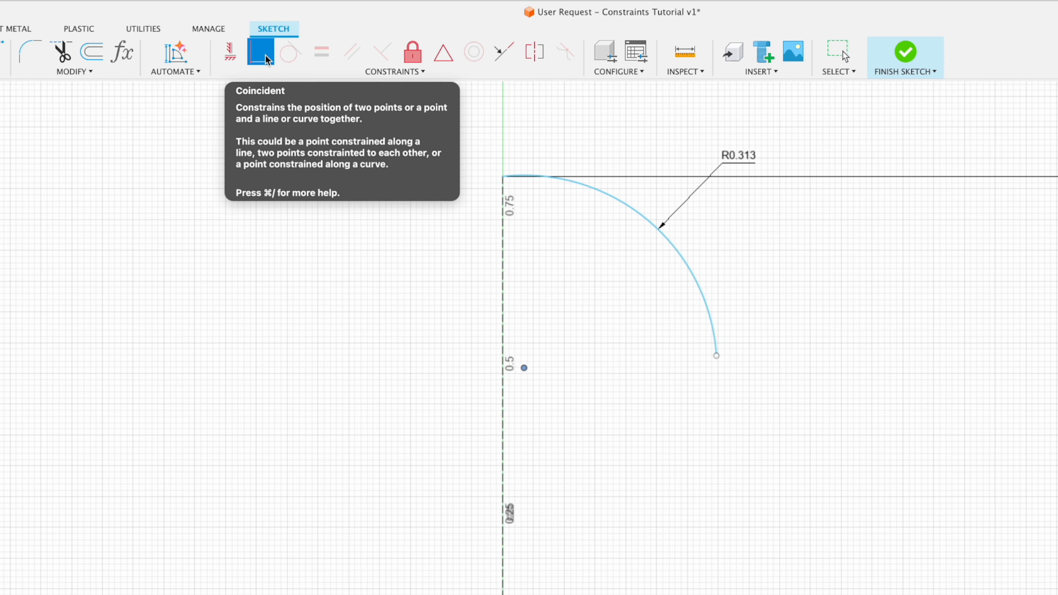
click(503, 335)
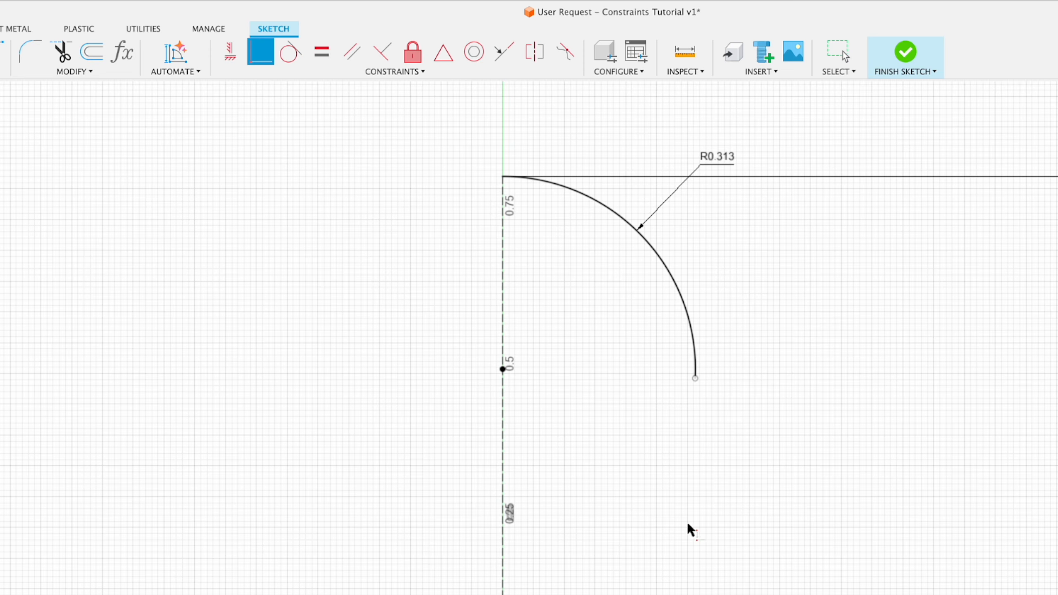
key(Escape)
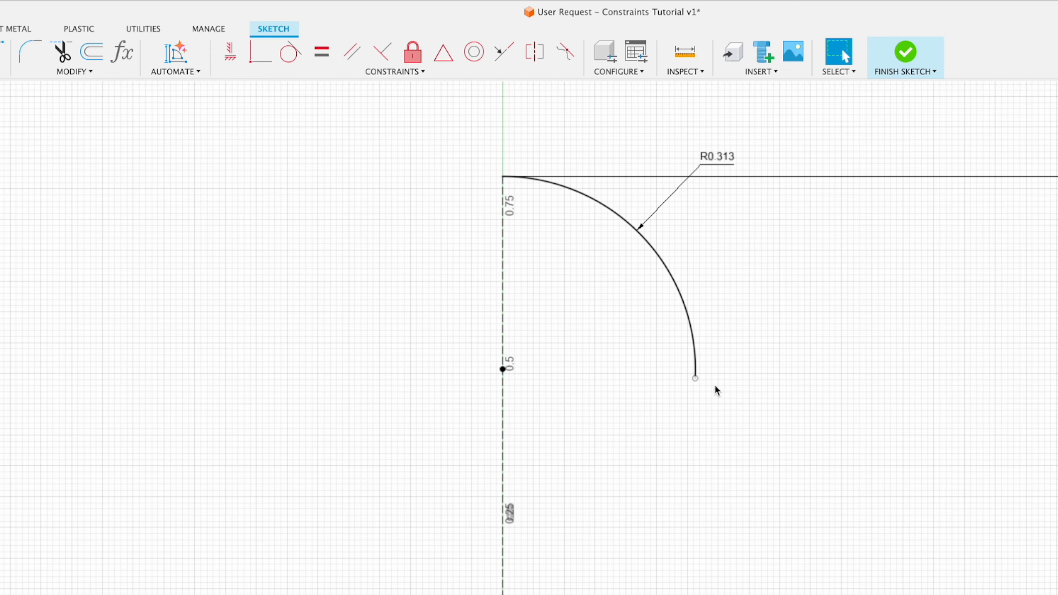
drag(695, 378, 688, 300)
drag(686, 306, 713, 275)
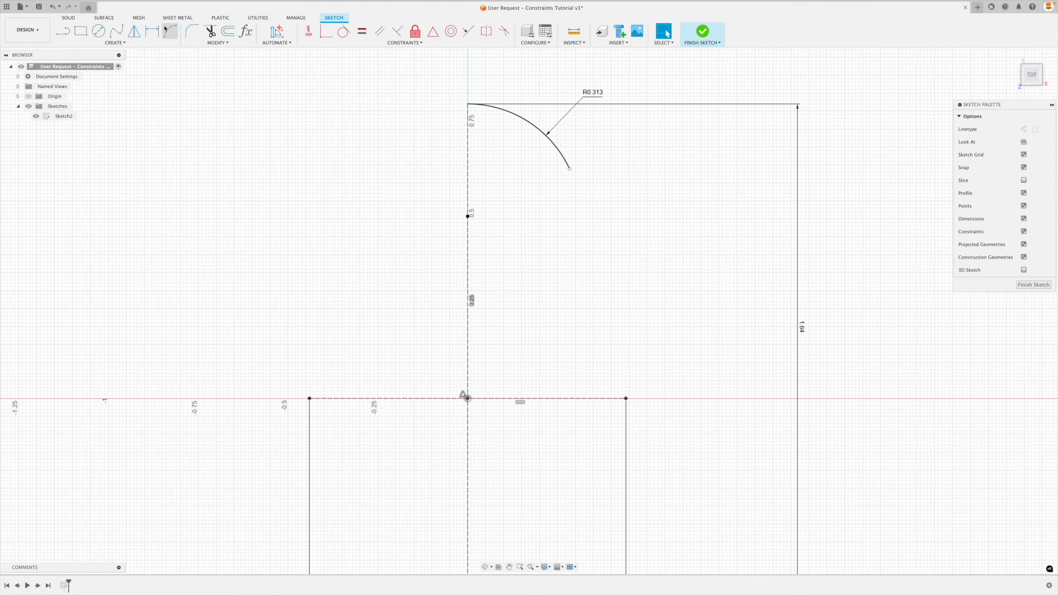
click(171, 36)
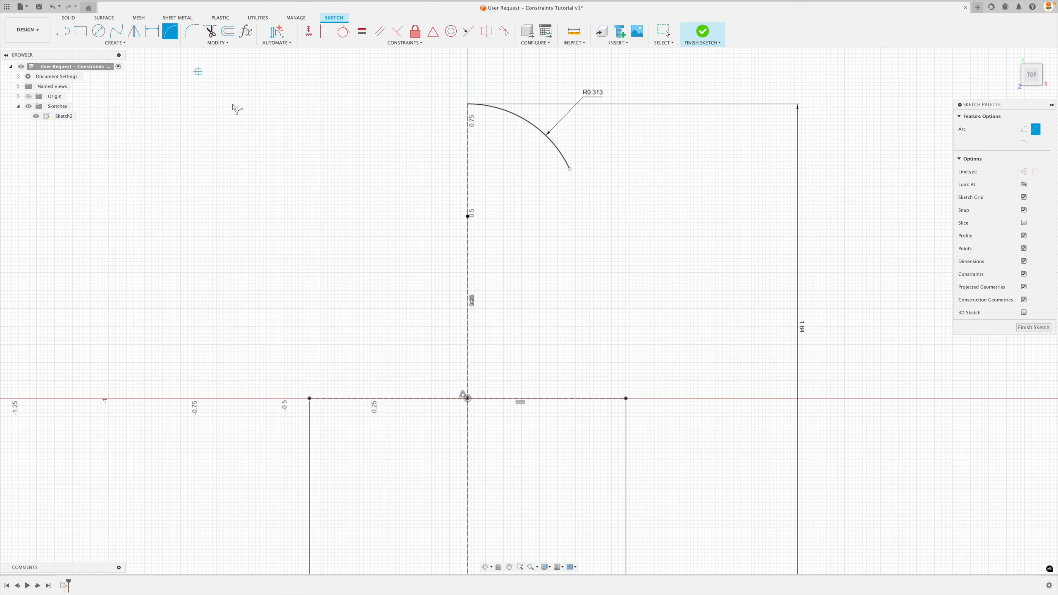
click(569, 168)
click(625, 398)
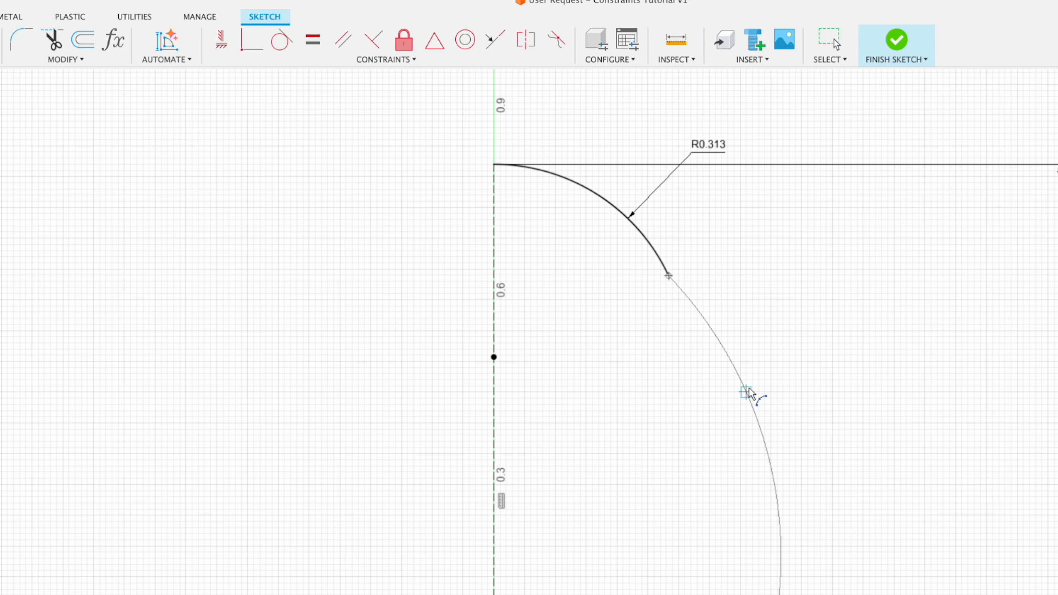
click(669, 275)
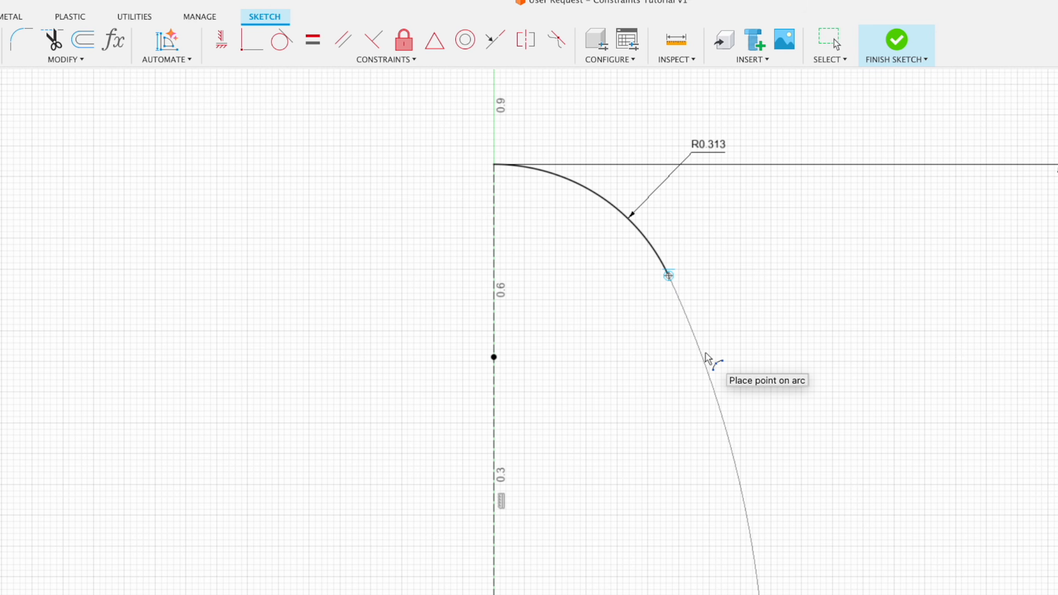
click(709, 357)
key(Escape)
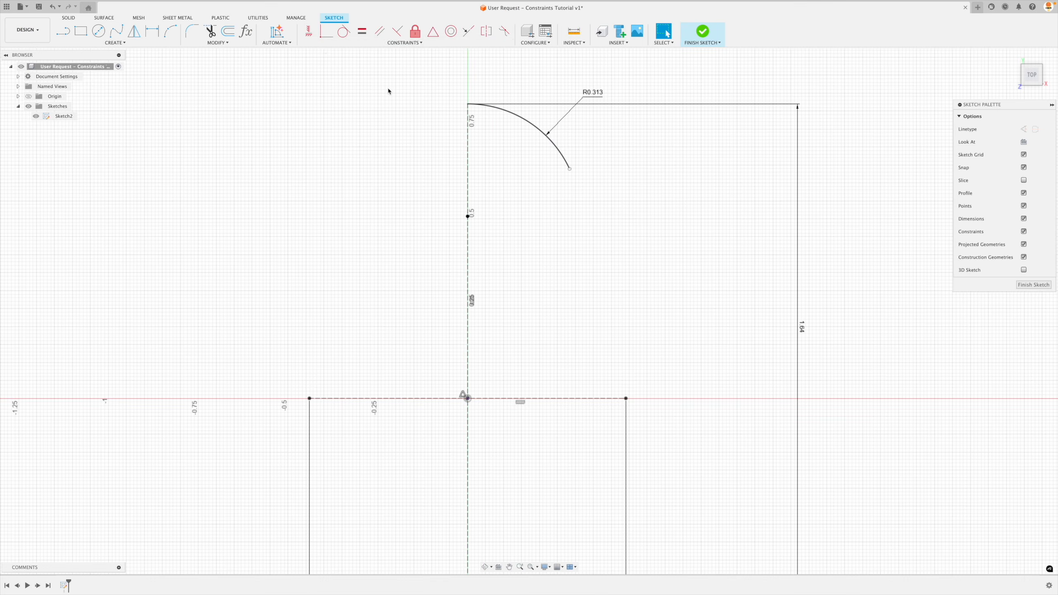
Draw a 3-point arc tangentially from the R0.313 arc's free end to the right endpoint of the horizontal construction line, and delete it.
click(170, 31)
click(569, 169)
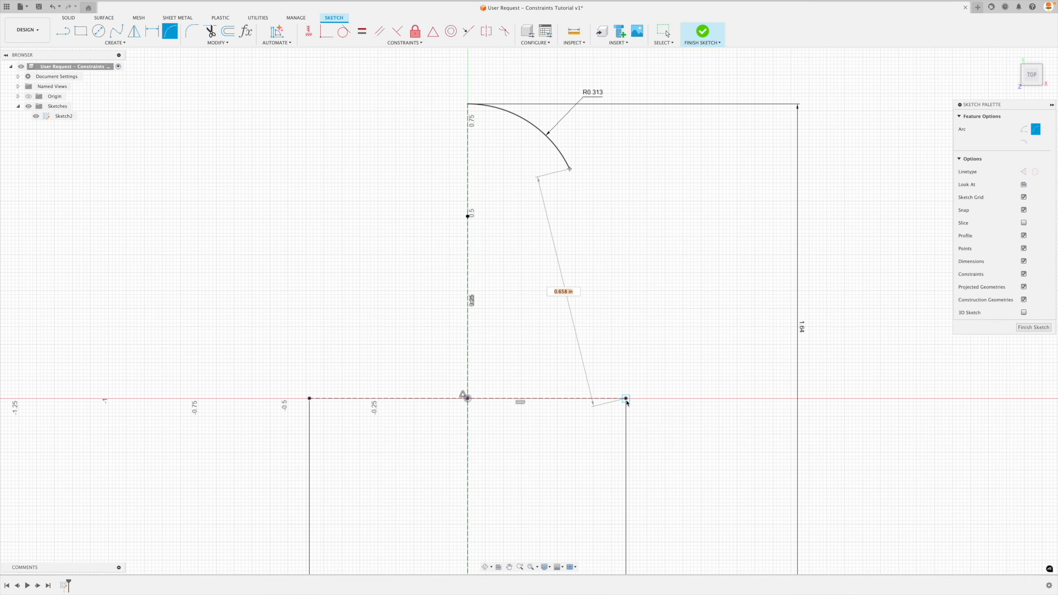
click(626, 399)
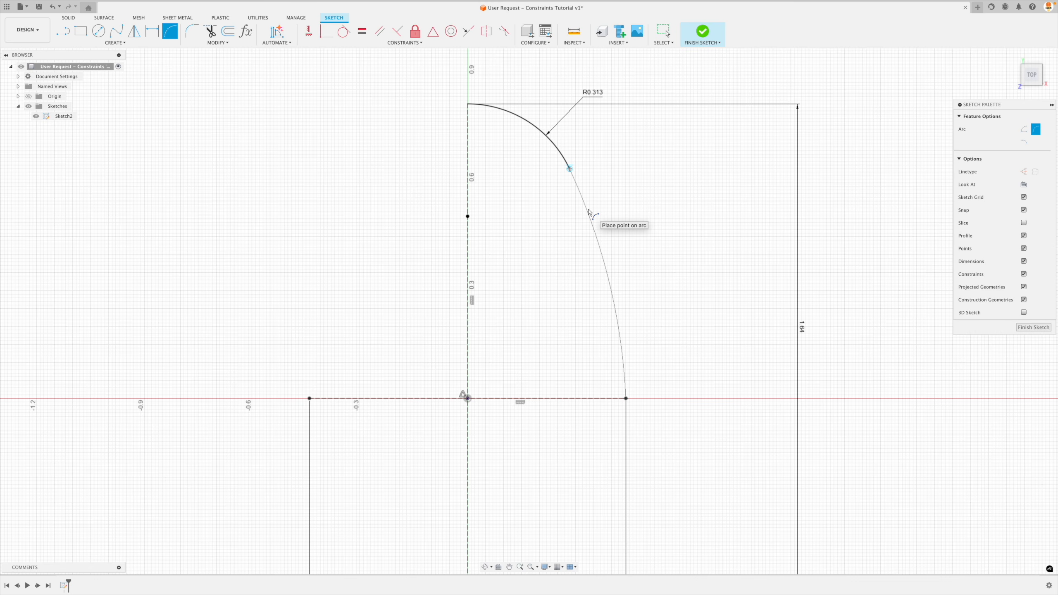
click(562, 162)
key(Escape)
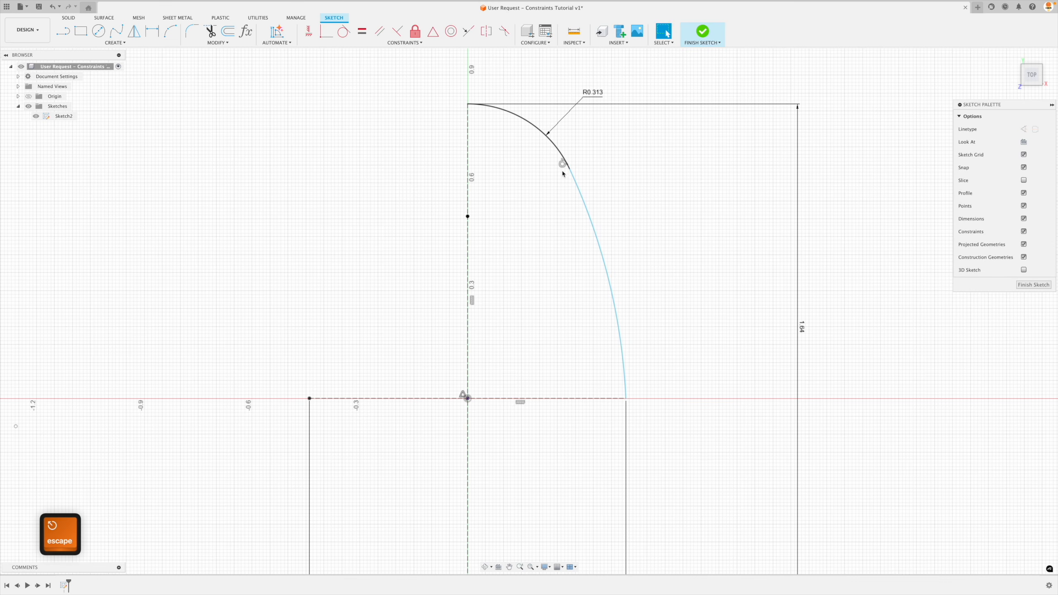
click(562, 166)
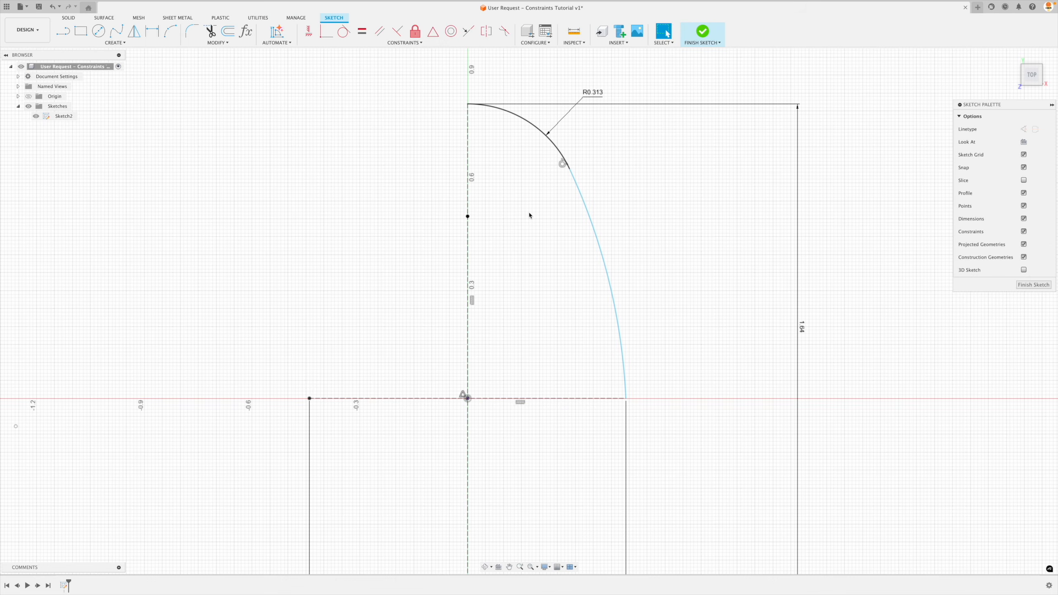
click(589, 211)
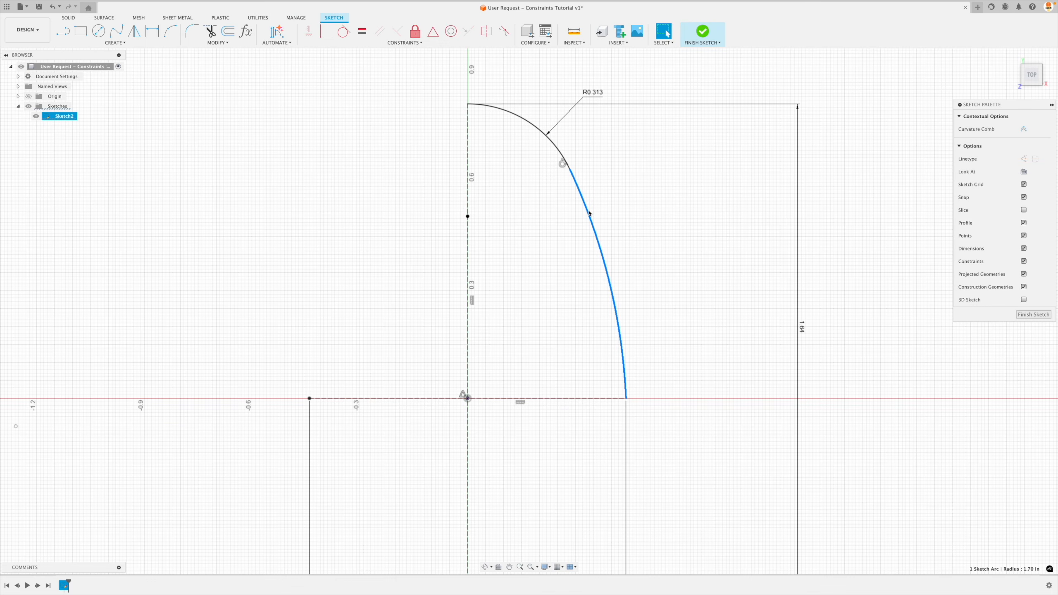
key(Delete)
Draw an outward-bulging 3-point arc of about 0.366 in radius from the R0.313 arc's free end to the horizontal construction line's right endpoint.
click(169, 31)
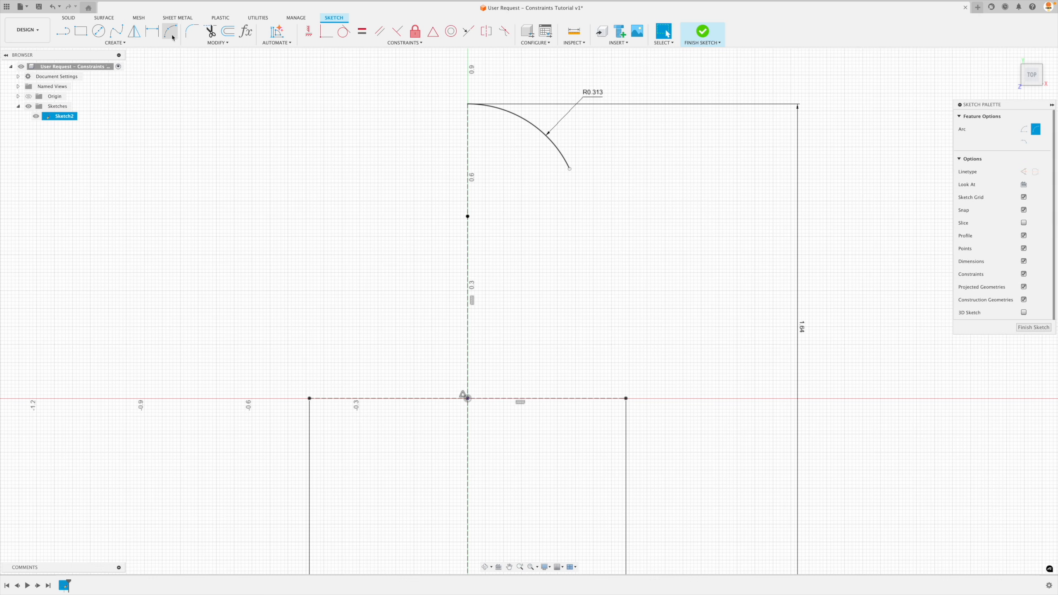
click(569, 169)
click(625, 398)
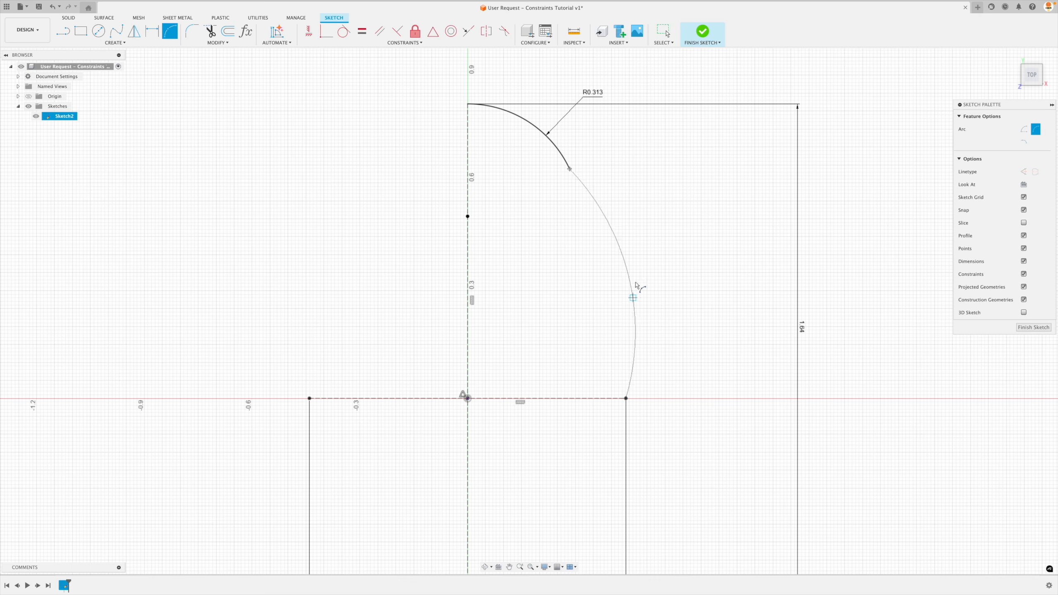
click(654, 229)
key(Escape)
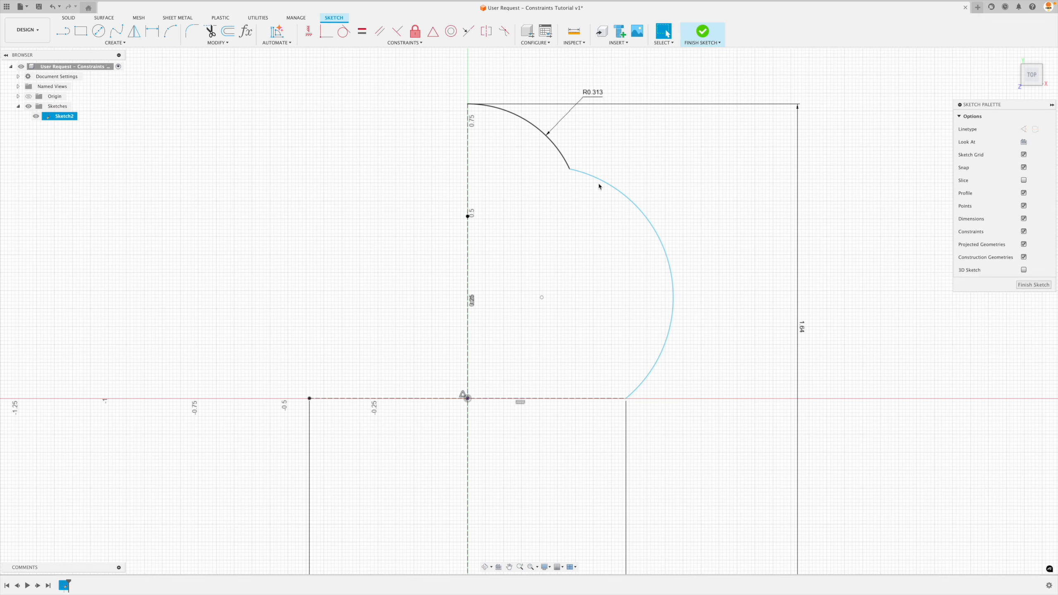
Apply a Tangent constraint between the bulging arc and the R0.313 arc.
click(346, 33)
click(610, 190)
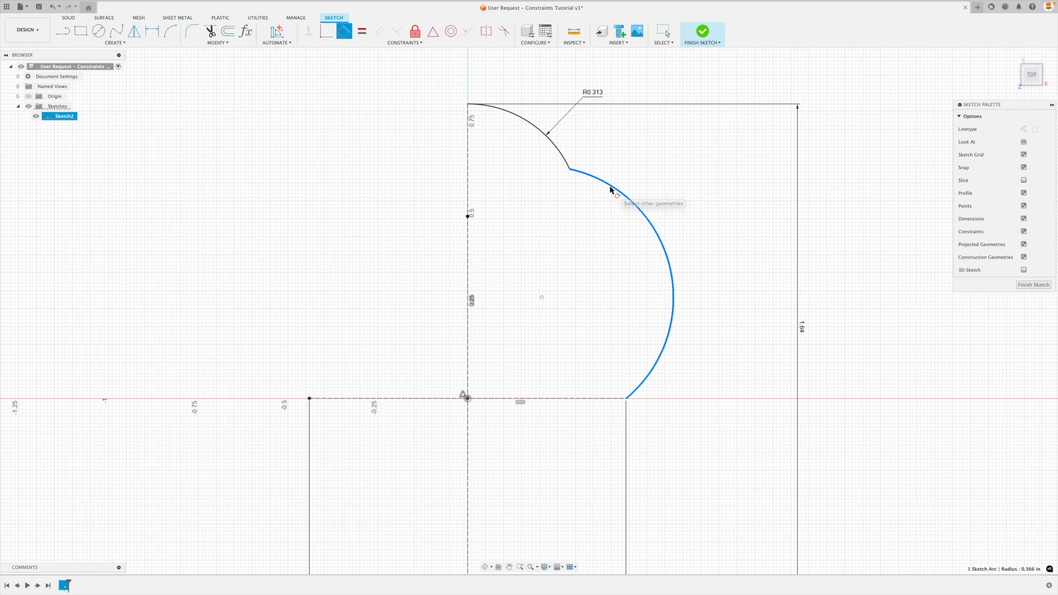
click(565, 160)
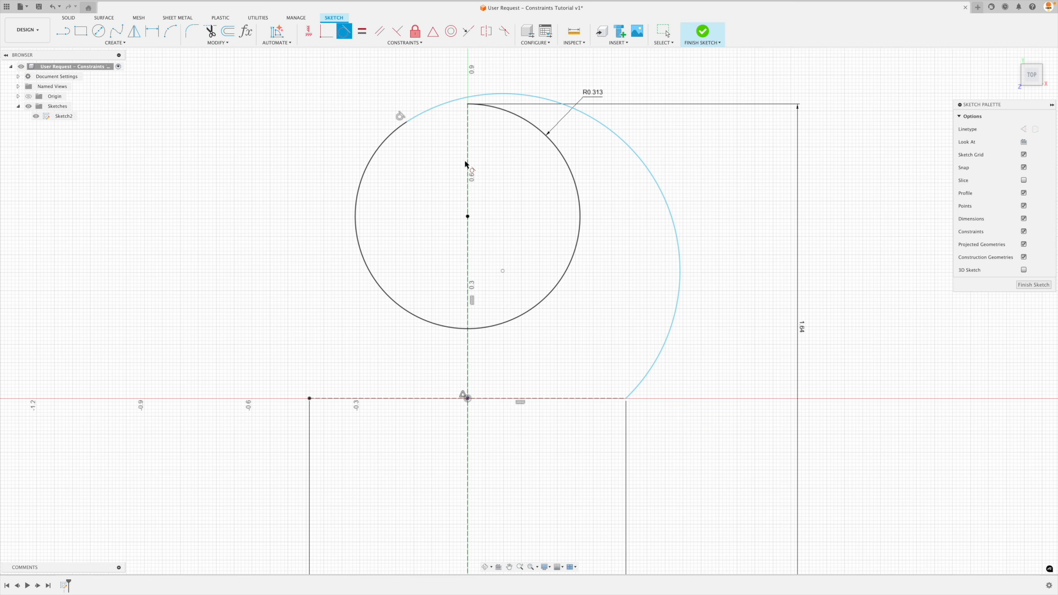
key(Escape)
Move the arcs' shared tangent point around the R0.313 arc back to its upper-right side, so the larger arc curves gently downward.
mouse_move(407, 124)
mouse_down()
mouse_move(364, 177)
mouse_move(496, 240)
mouse_move(559, 345)
mouse_move(522, 371)
mouse_move(786, 239)
mouse_move(354, 307)
mouse_move(735, 404)
mouse_move(418, 316)
mouse_move(522, 347)
mouse_up()
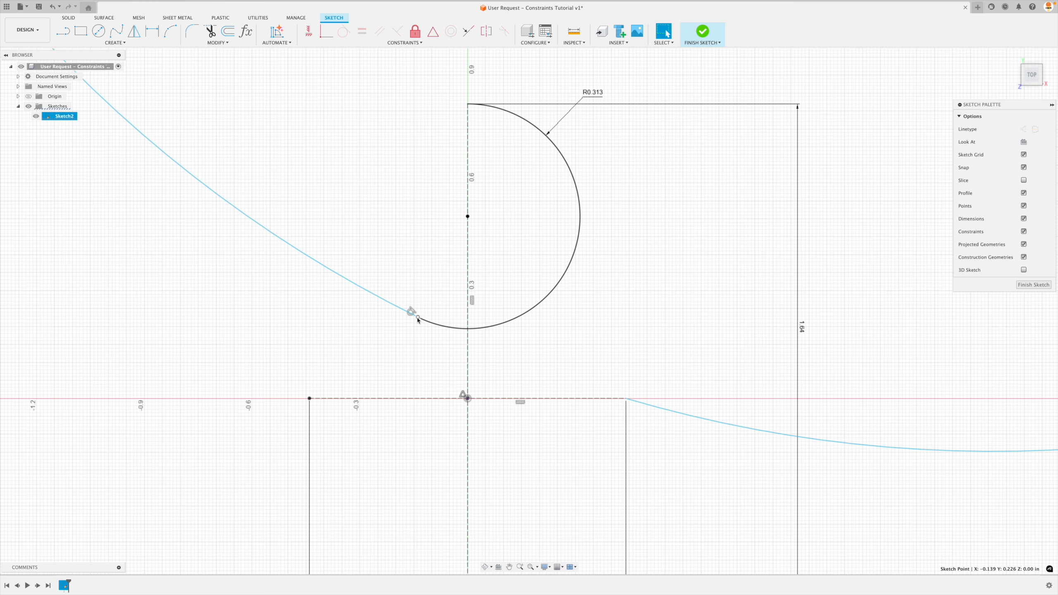
drag(418, 318, 662, 228)
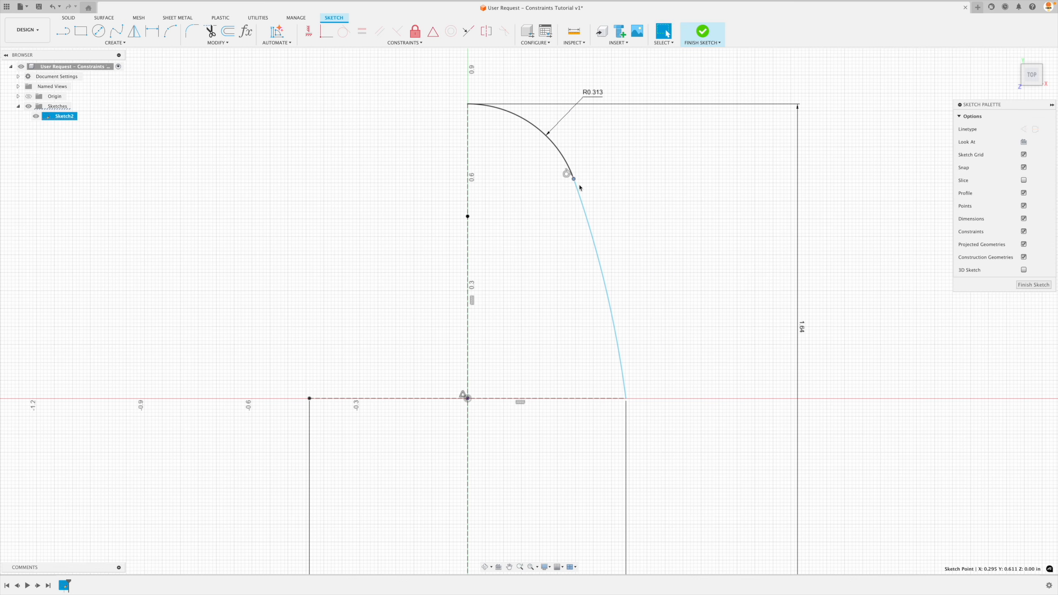
mouse_move(574, 179)
mouse_down()
mouse_move(569, 156)
mouse_move(580, 183)
mouse_move(577, 166)
mouse_up()
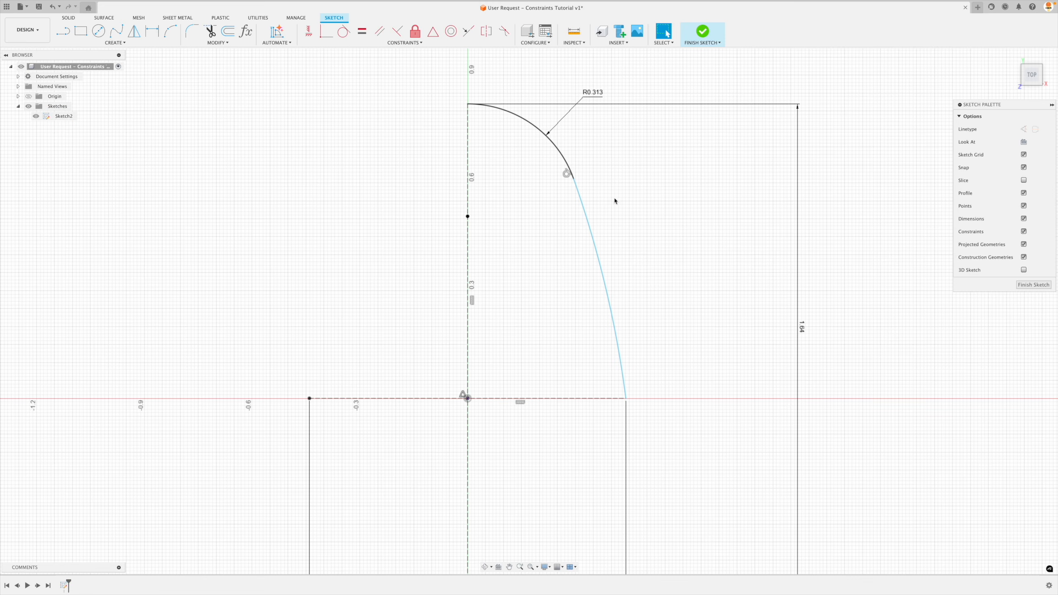
Slide the shared tangent point up and back down along the R0.313 arc to show how the larger arc's curvature changes.
click(578, 187)
click(579, 196)
scroll(629, 212, down, 2)
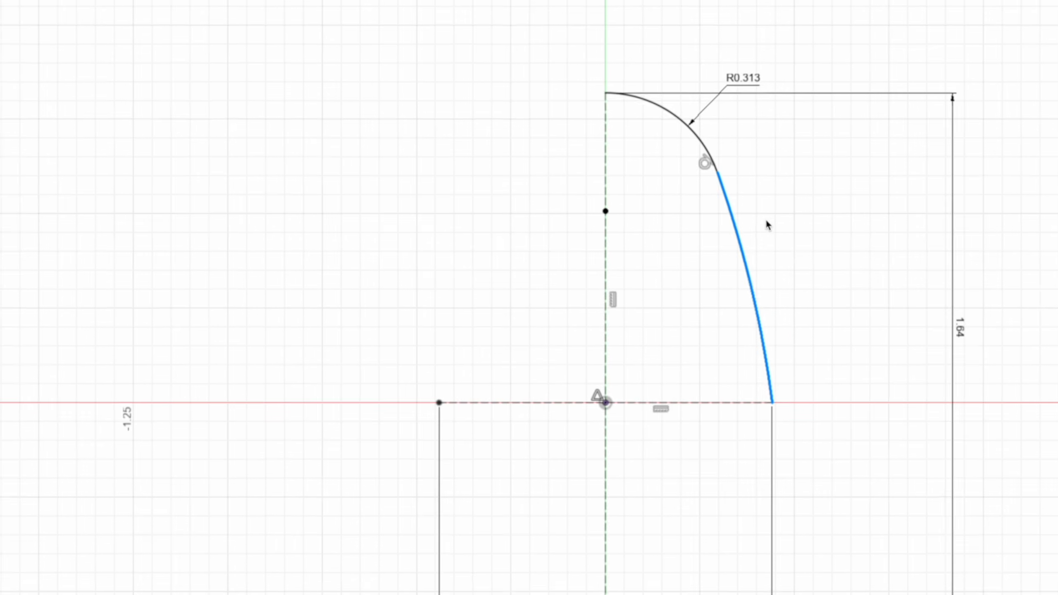
scroll(781, 229, down, 1)
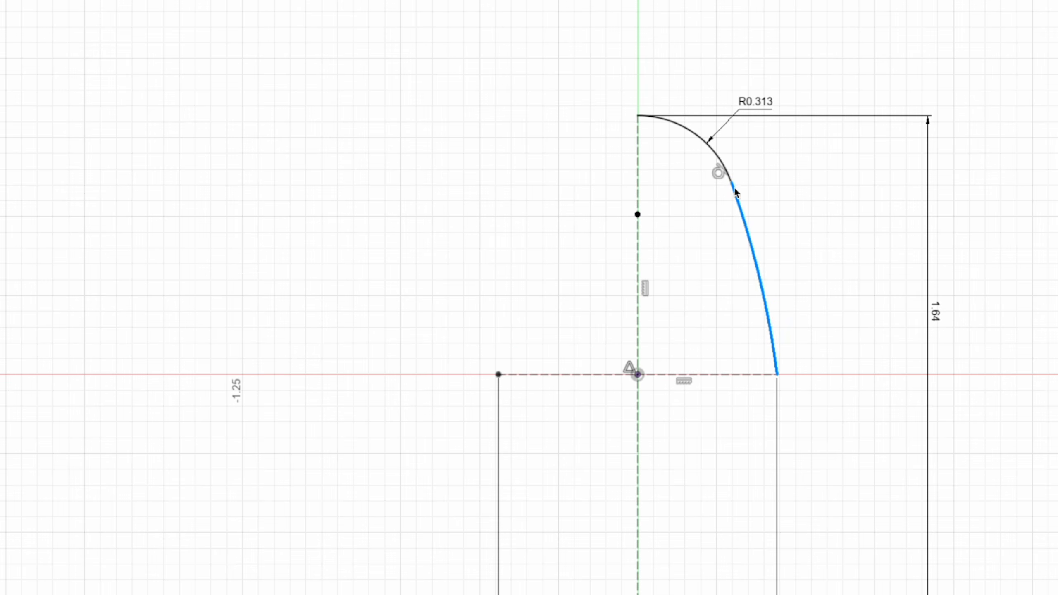
drag(732, 182, 722, 161)
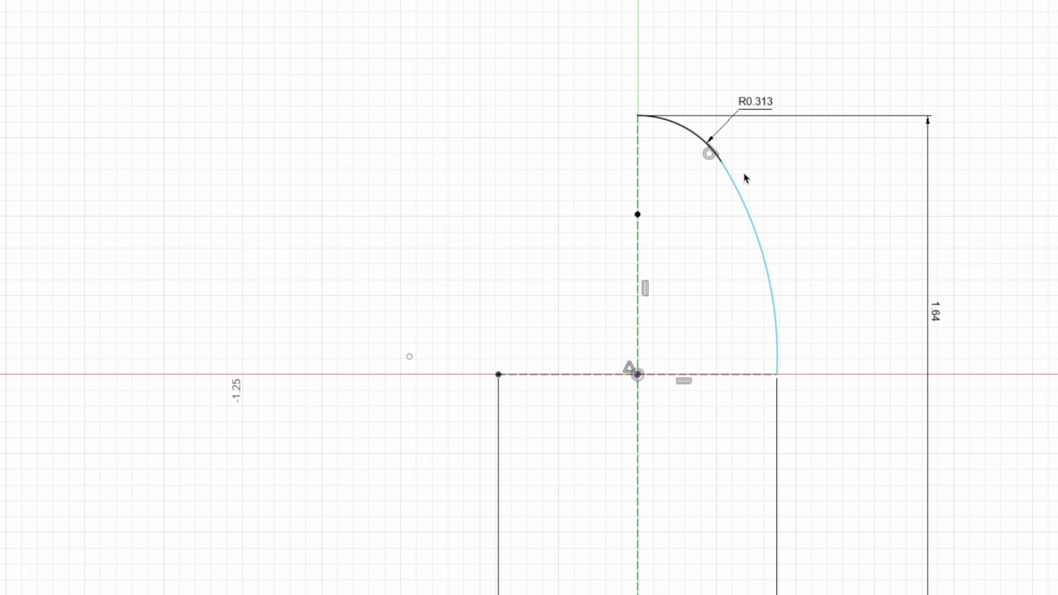
mouse_move(723, 163)
mouse_down()
mouse_move(728, 170)
mouse_move(709, 150)
mouse_move(738, 181)
mouse_move(719, 154)
mouse_move(738, 179)
mouse_move(727, 175)
mouse_up()
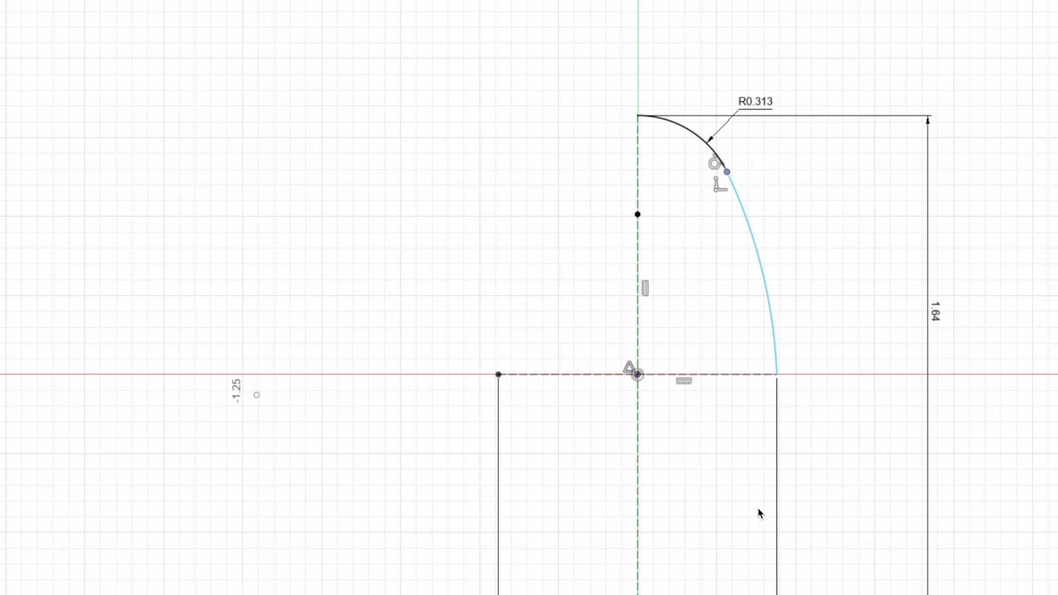
click(257, 399)
click(301, 320)
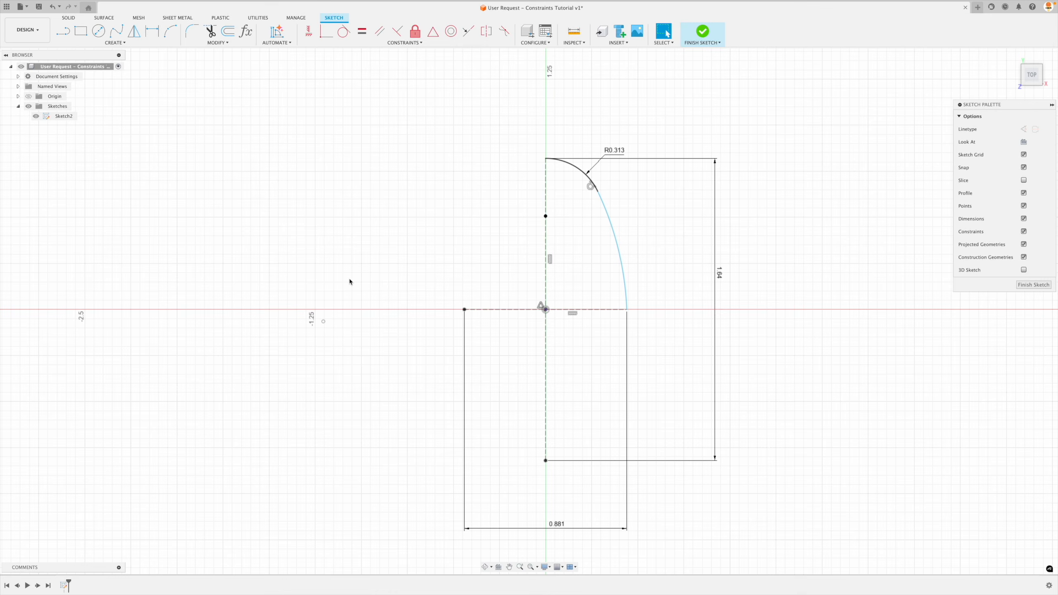
click(327, 34)
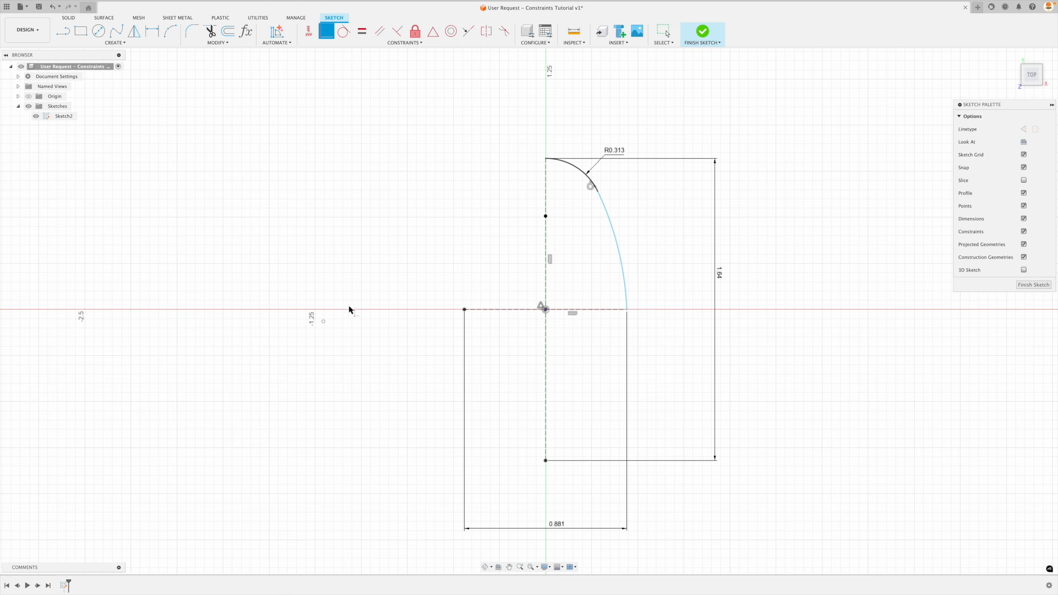
click(324, 321)
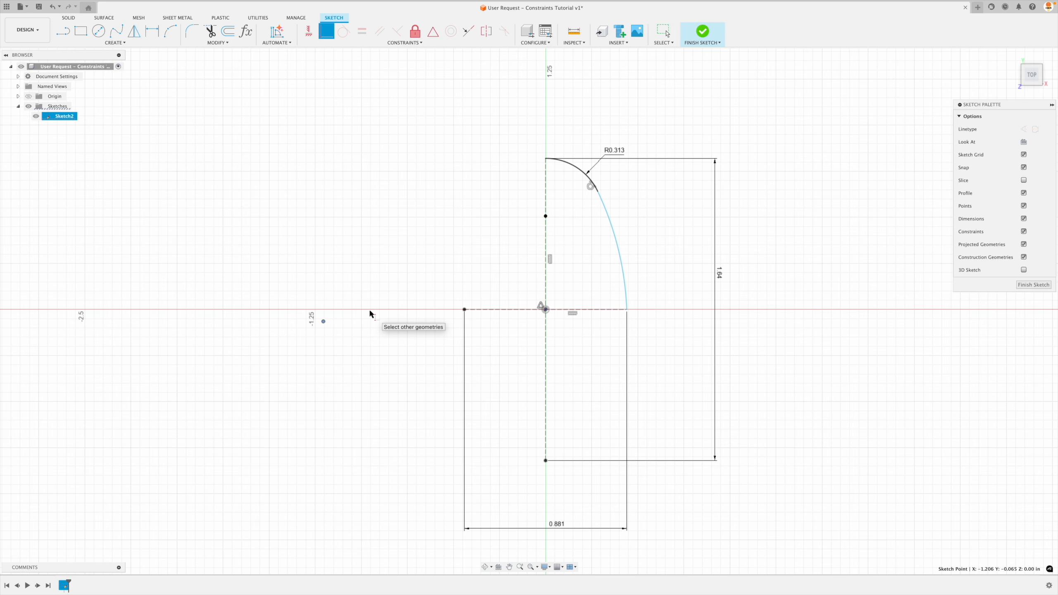
key(Escape)
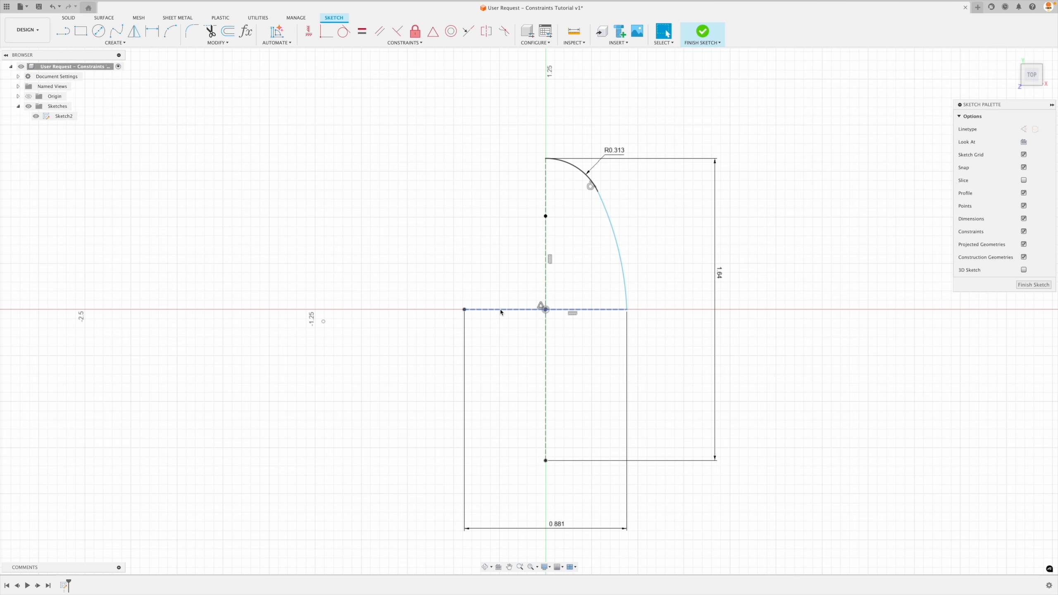
click(465, 309)
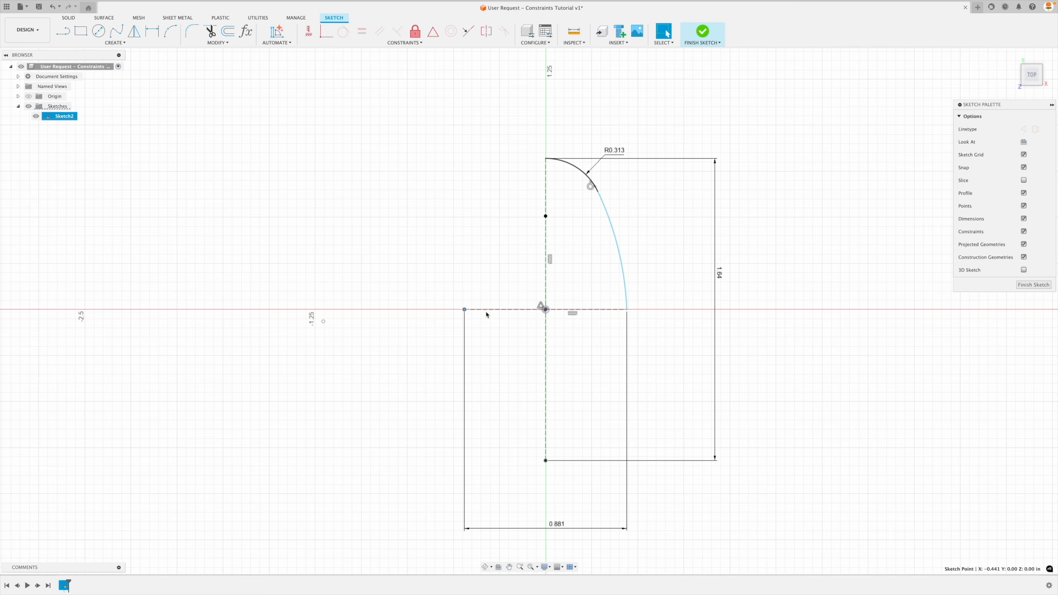
key(Escape)
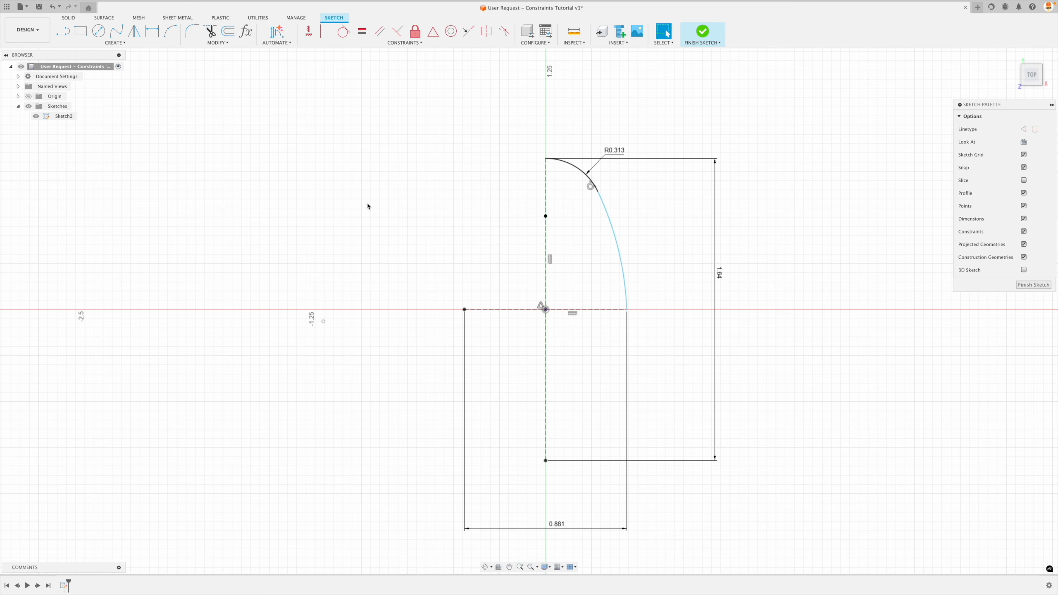
click(323, 321)
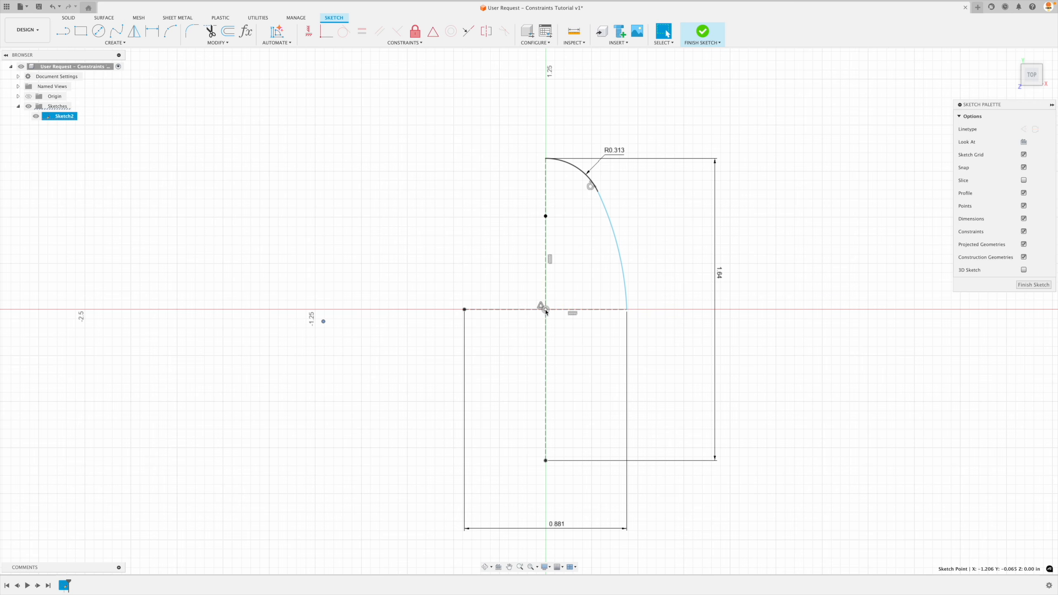
click(433, 262)
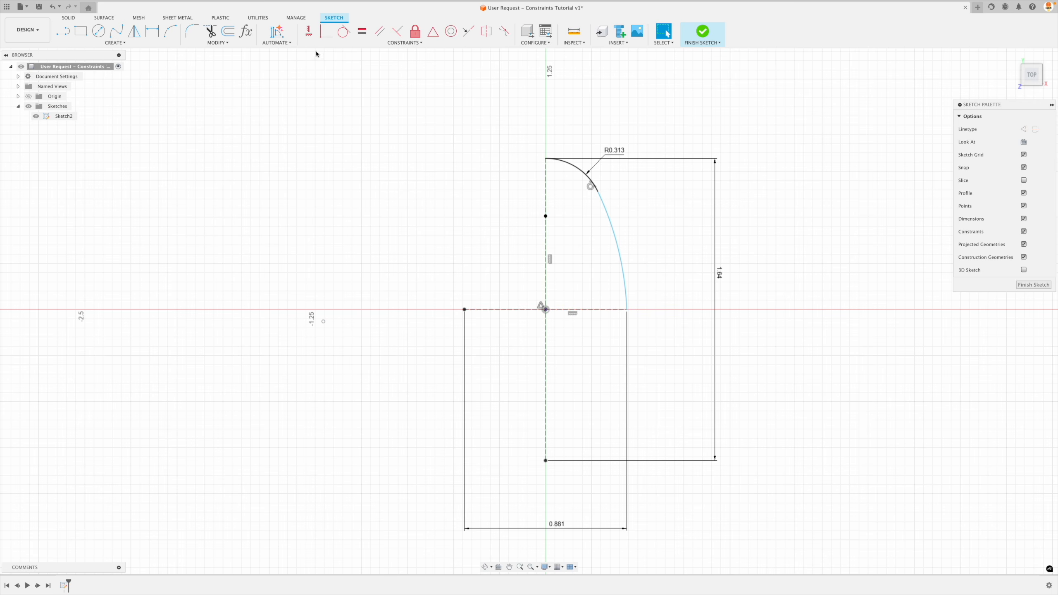
Align the larger arc's centre point horizontally with the origin using the Horizontal/Vertical constraint.
click(308, 33)
click(324, 323)
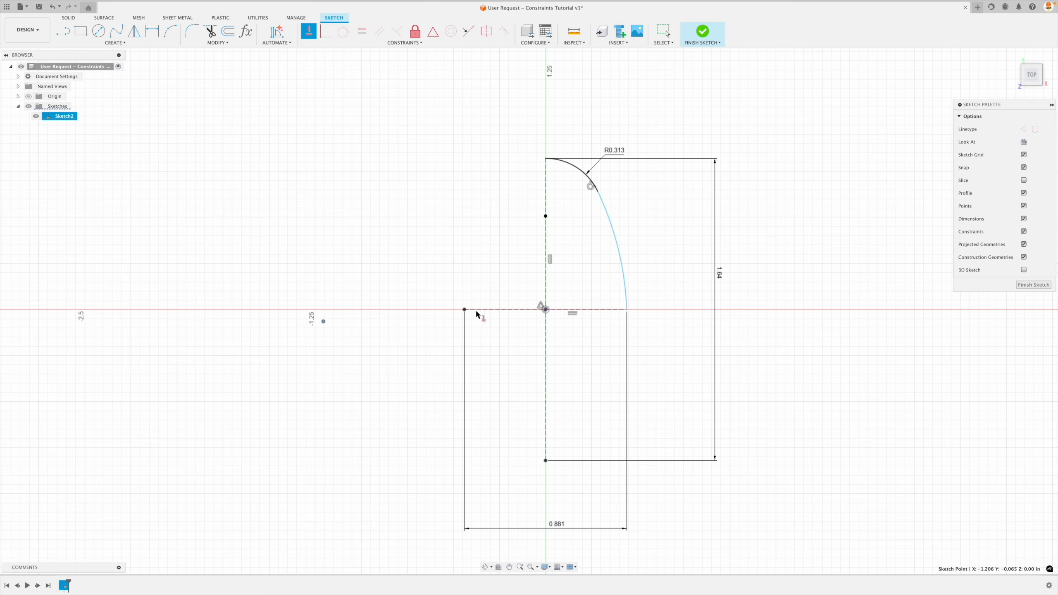
click(545, 309)
key(Escape)
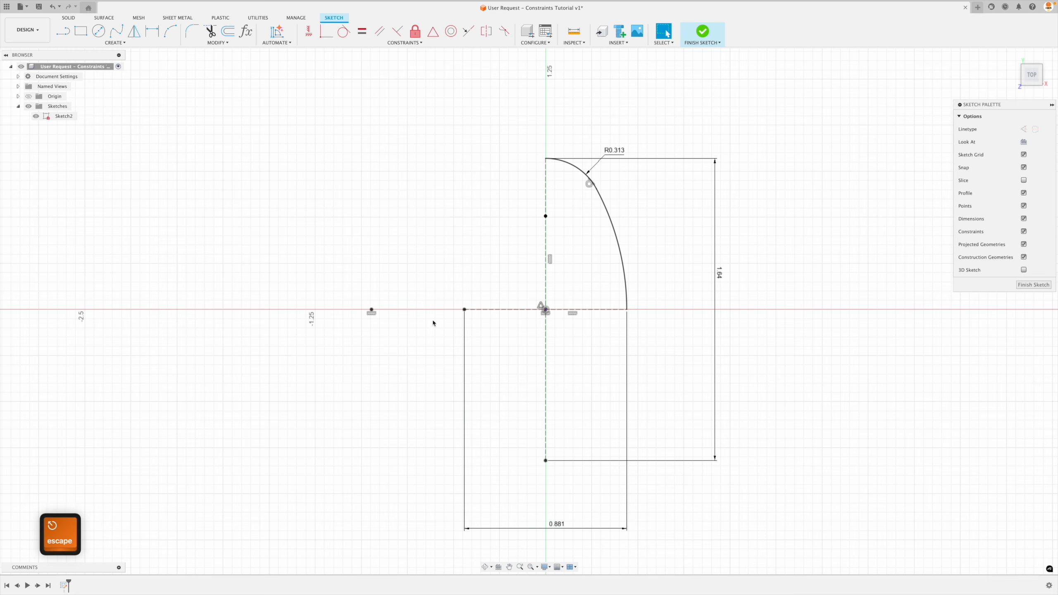
click(373, 316)
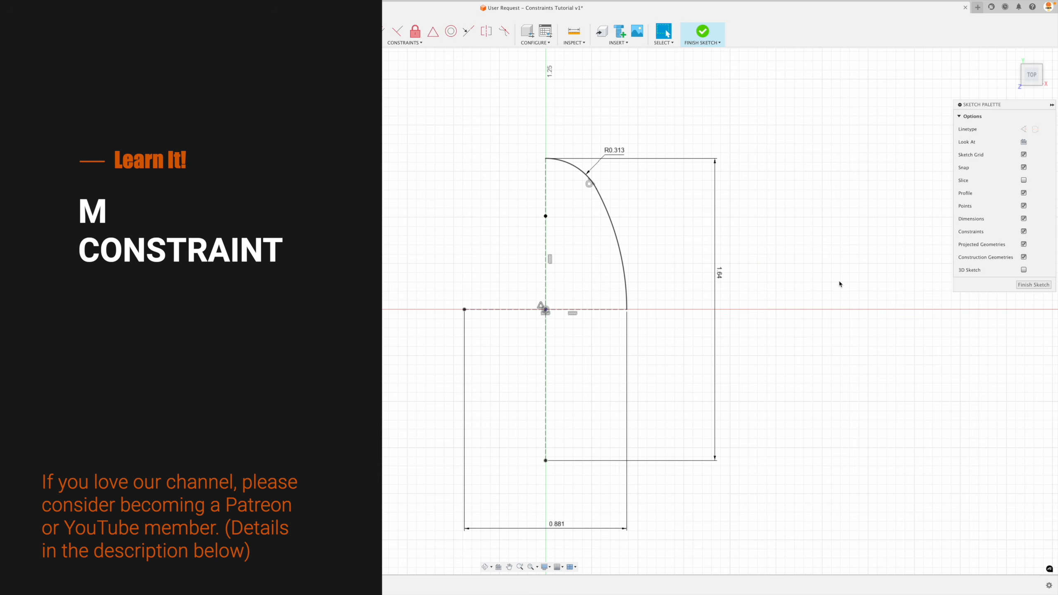
scroll(839, 284, up, 1)
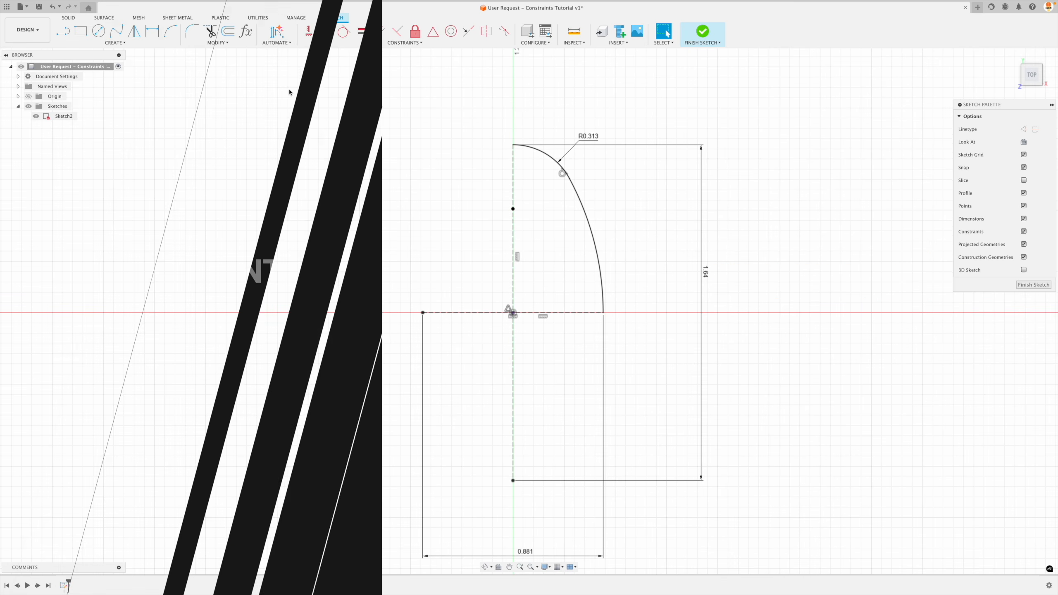
click(134, 33)
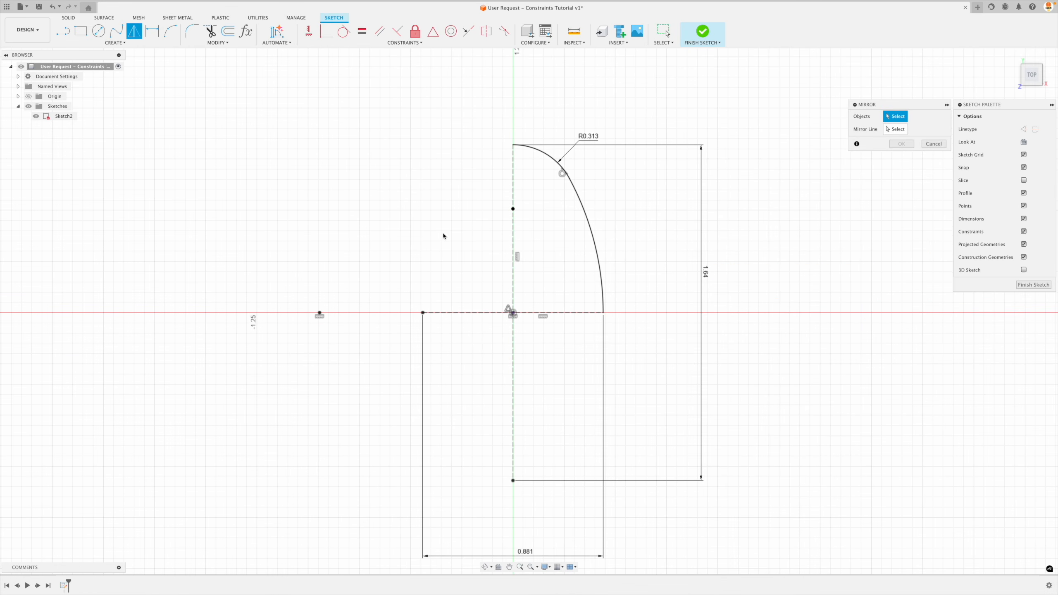
click(596, 244)
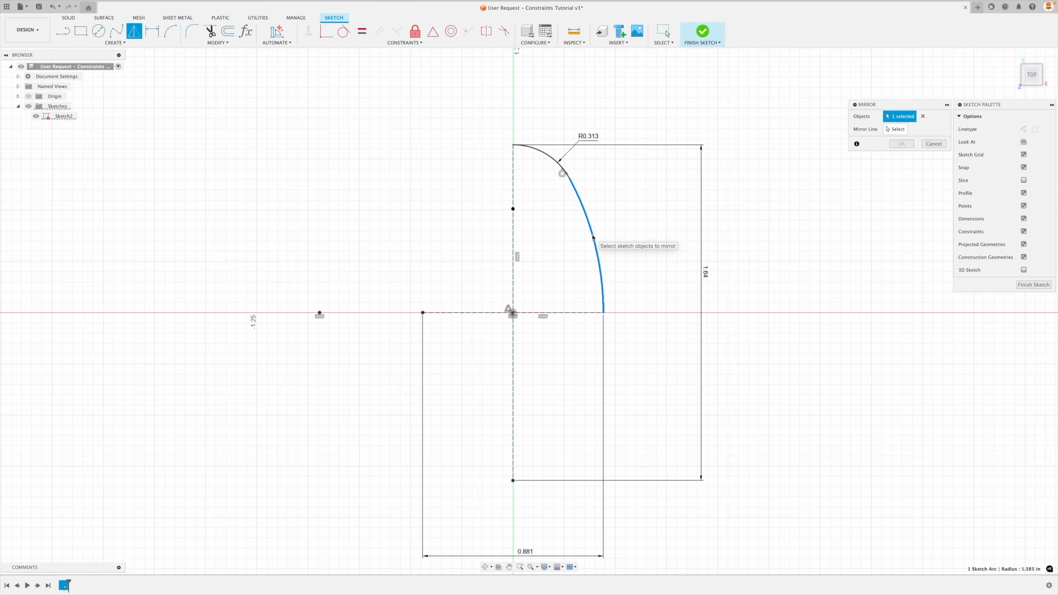
click(548, 158)
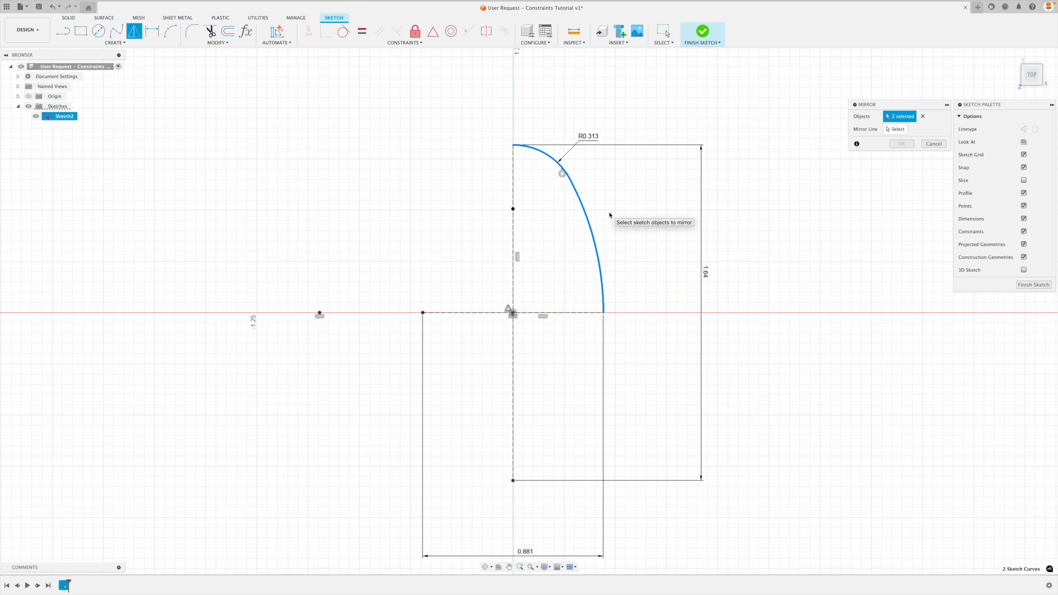
click(896, 130)
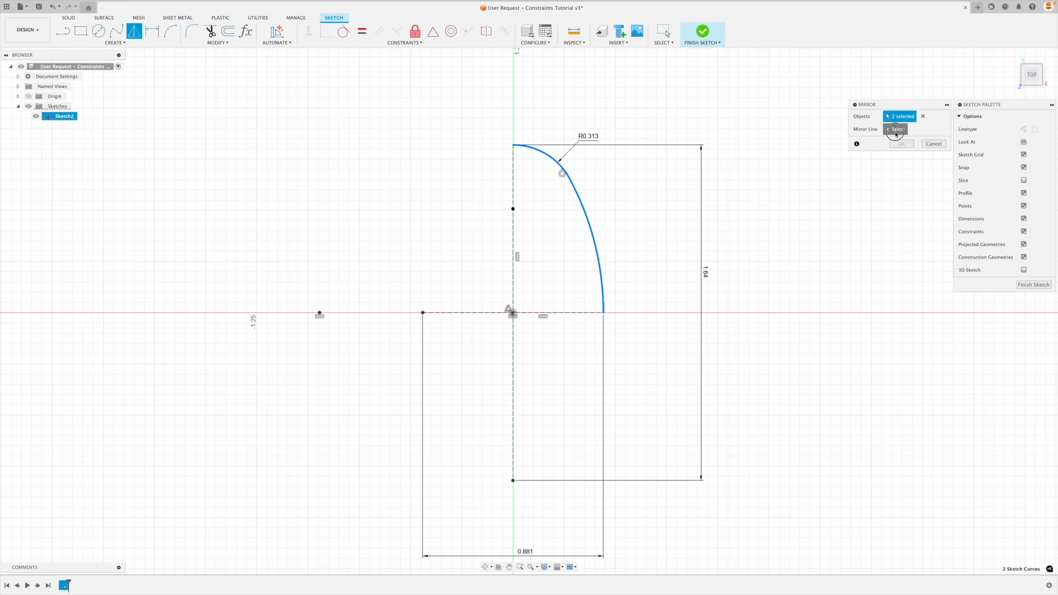
click(513, 250)
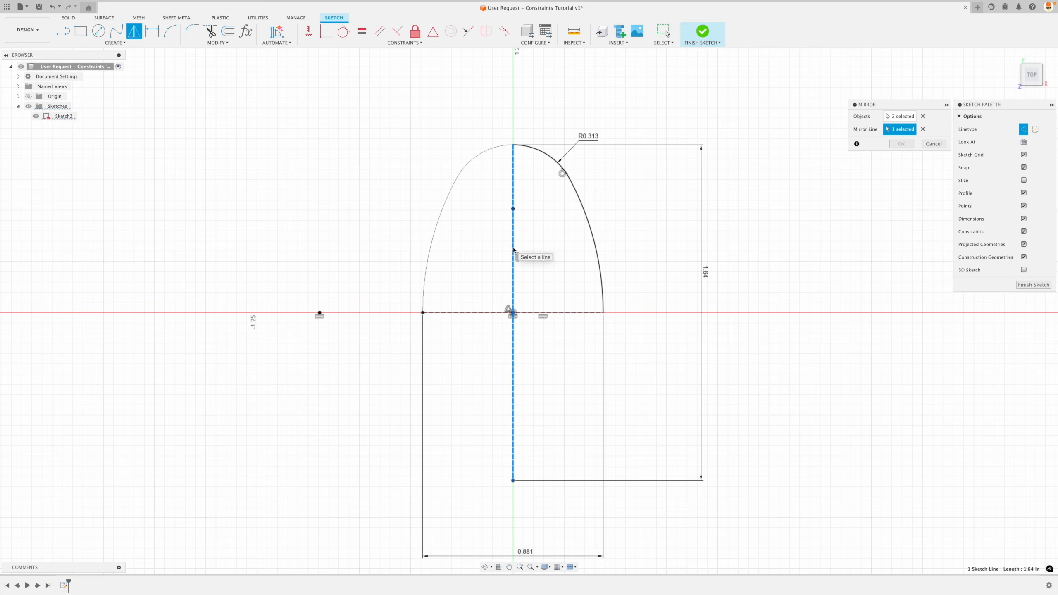
click(938, 146)
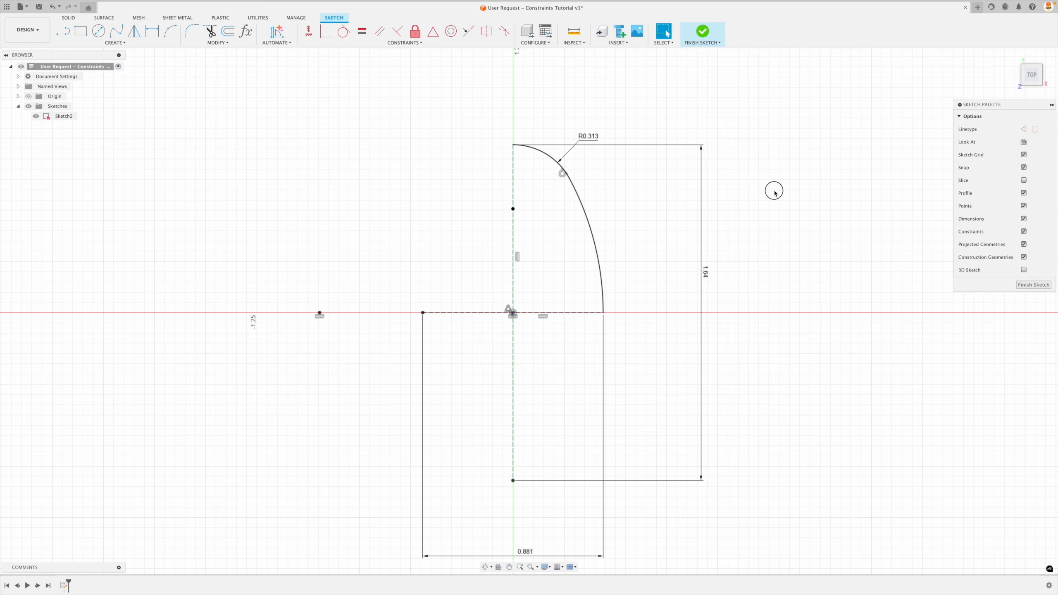
Mirror the two tangent arcs of the upper-right quarter about the vertical construction line.
click(144, 38)
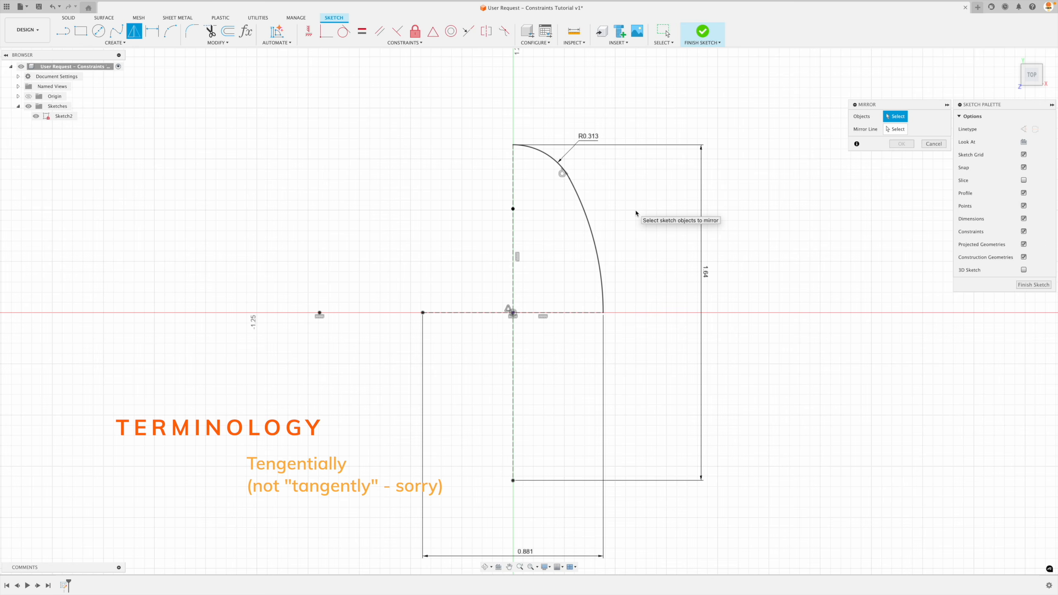
click(594, 233)
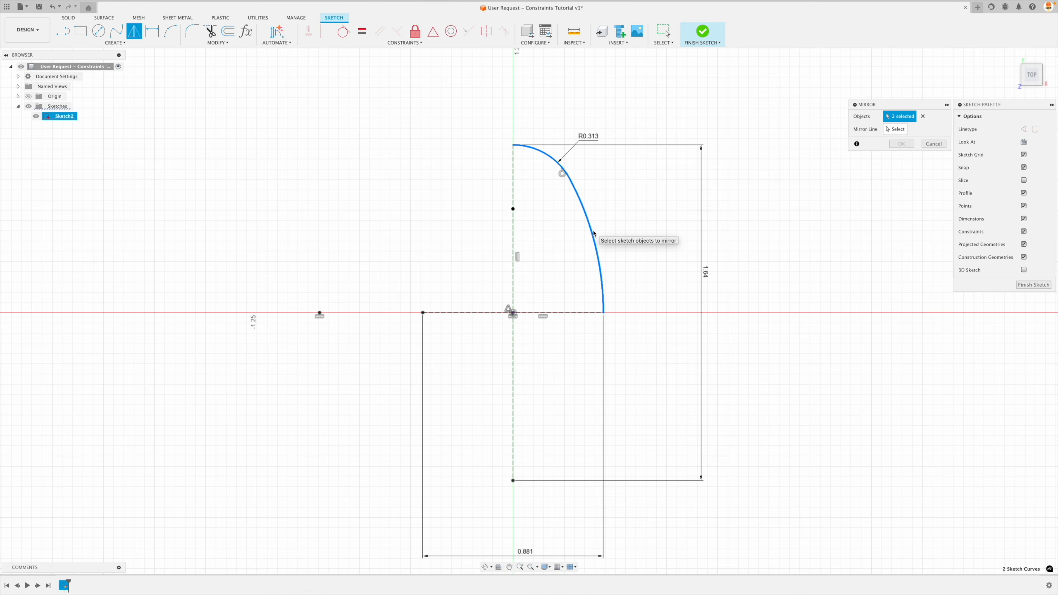
click(895, 129)
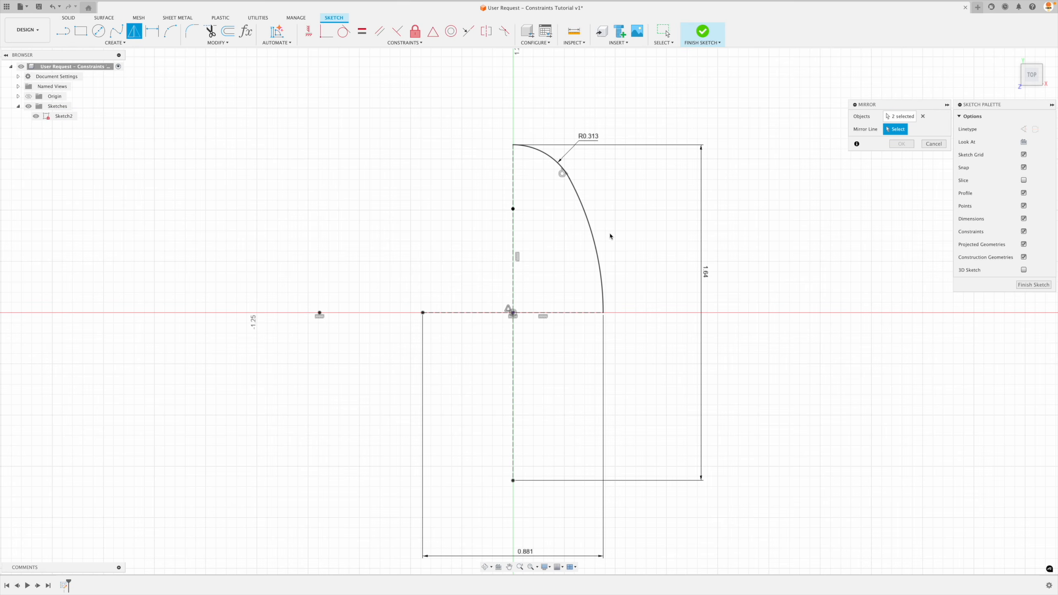
click(513, 244)
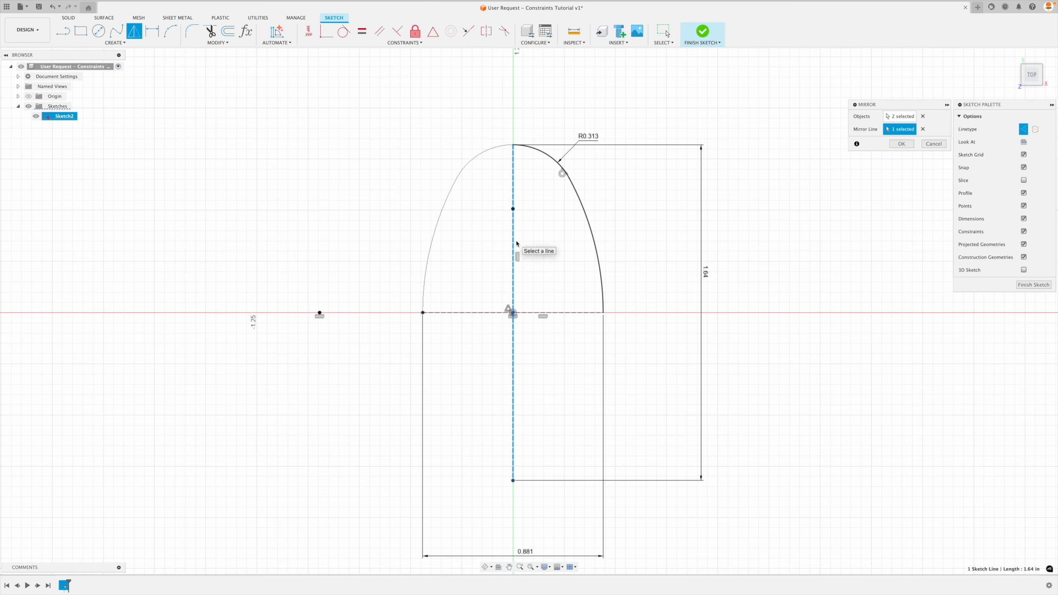
click(902, 143)
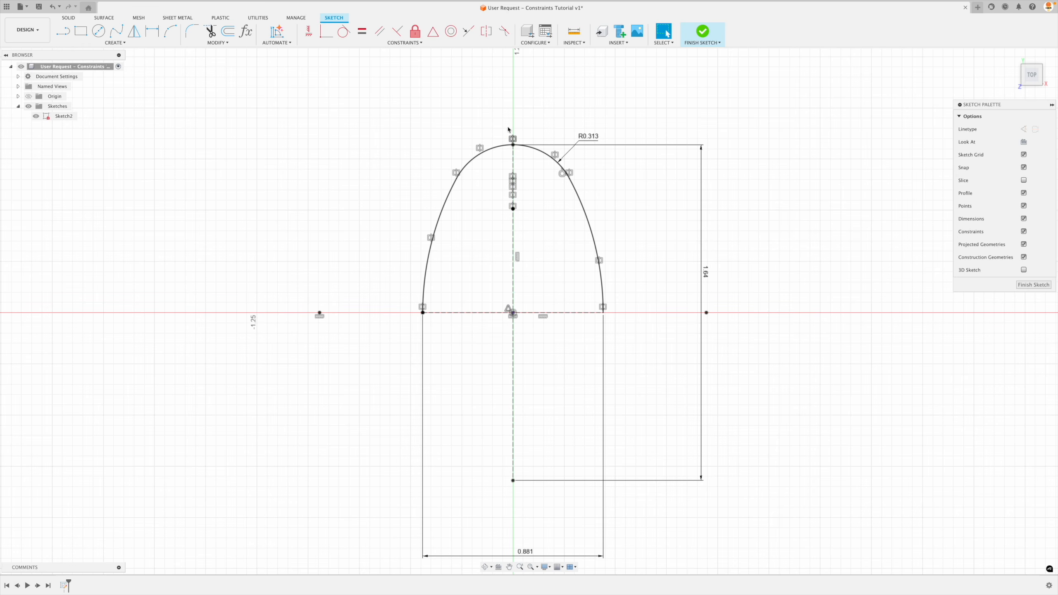
Inspect the symmetry constraints that tie the mirrored arcs to the originals across the vertical construction line.
click(486, 34)
click(481, 149)
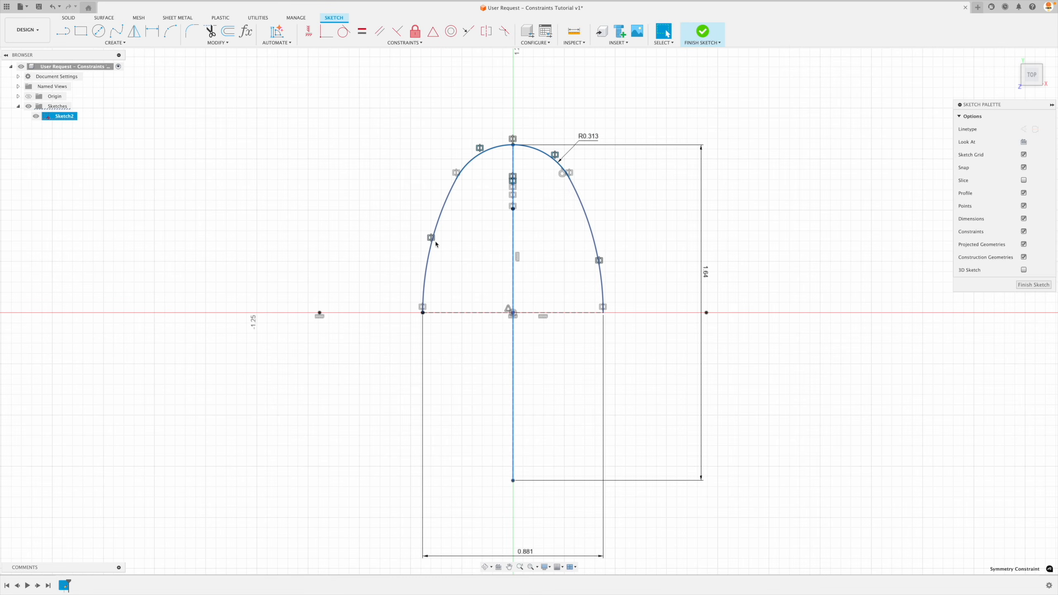
key(Escape)
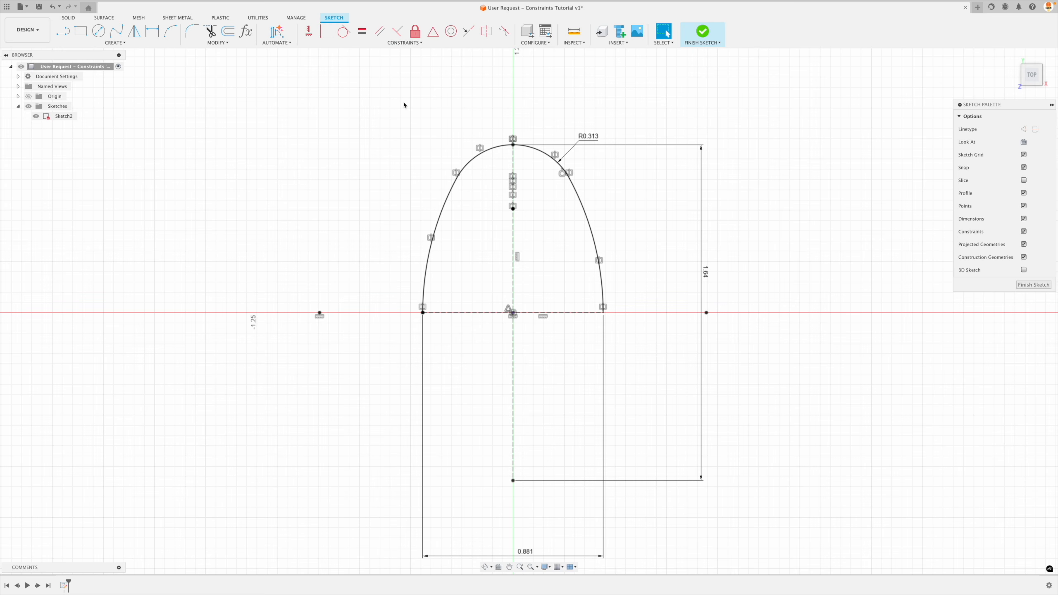
Mirror all four arcs of the upper half about the horizontal construction line to close the oval.
click(135, 31)
click(596, 251)
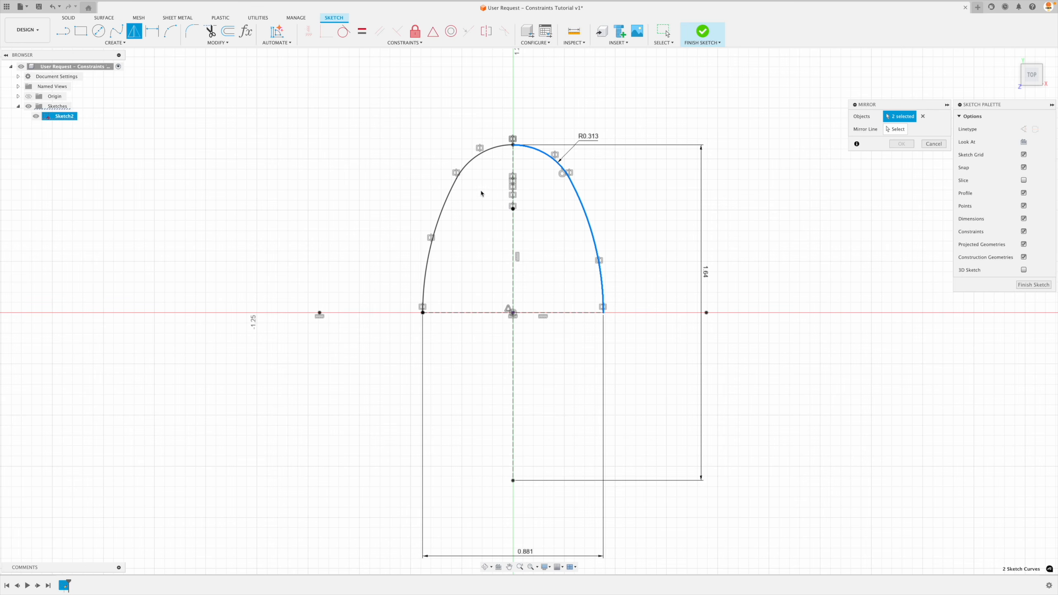
click(488, 153)
click(488, 153)
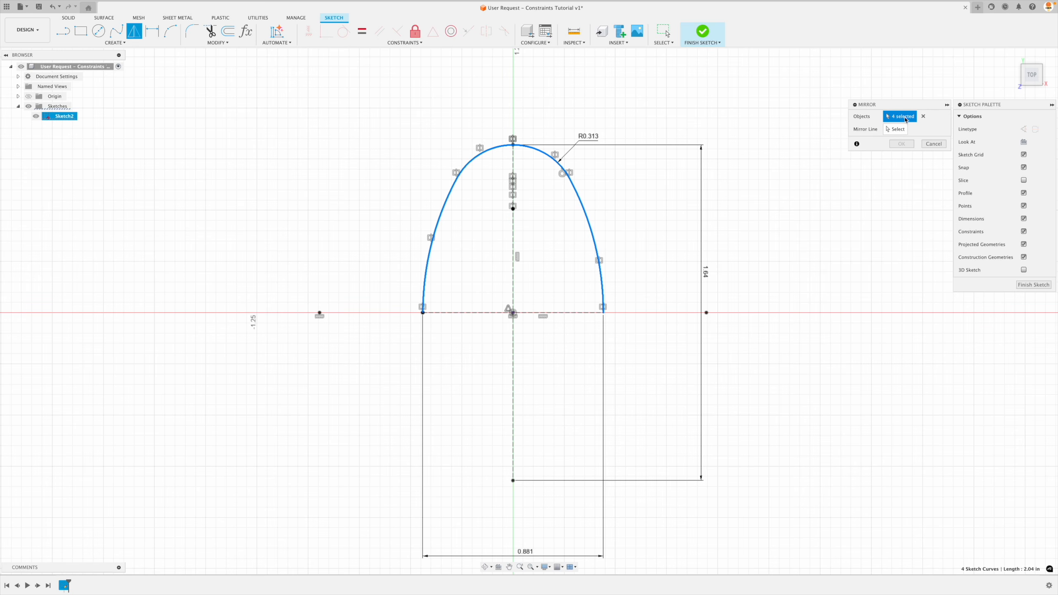
click(894, 130)
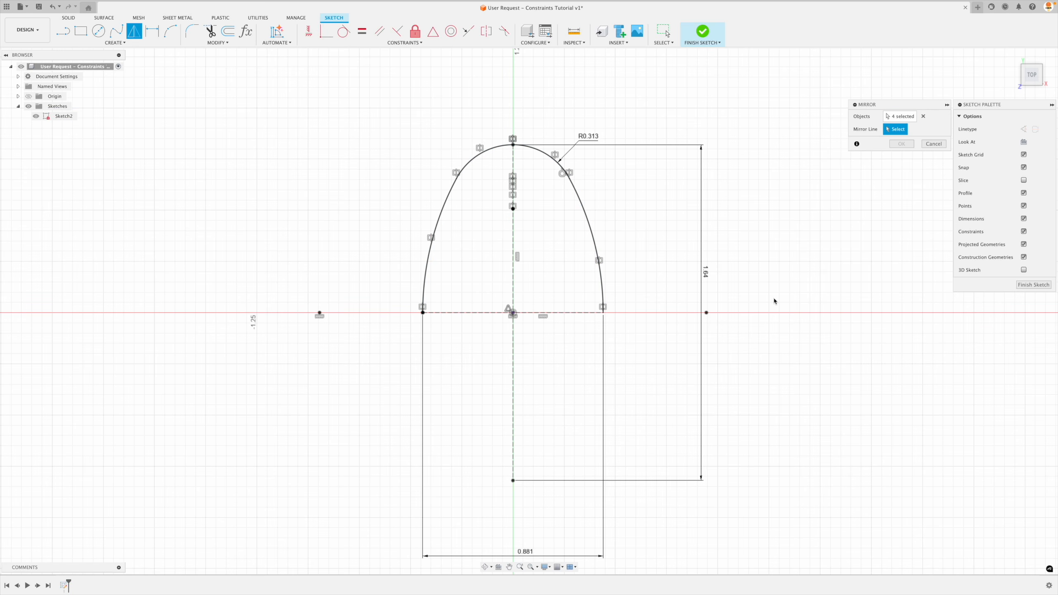
click(563, 315)
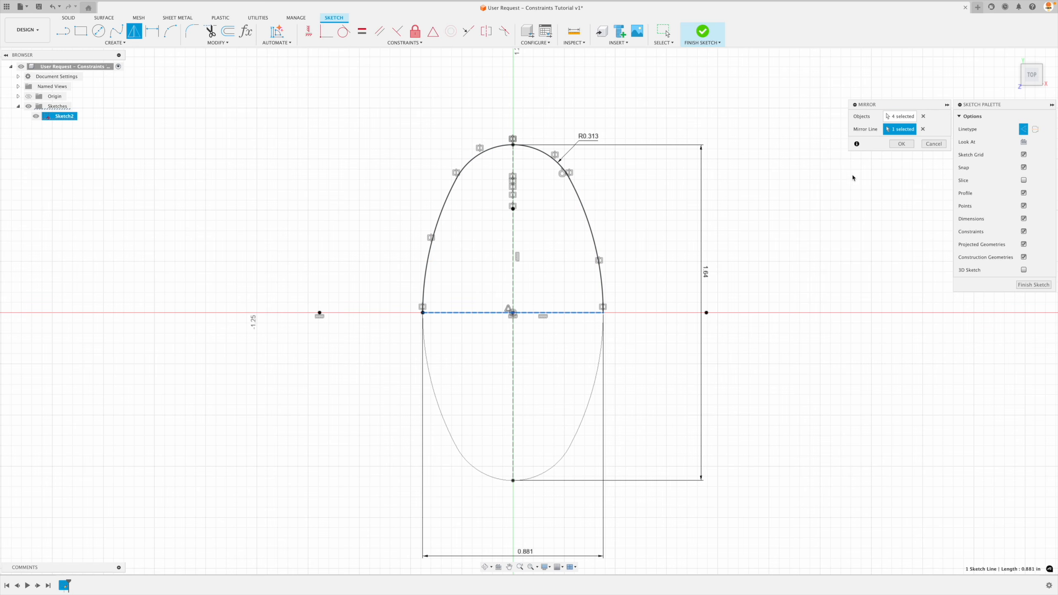
click(901, 144)
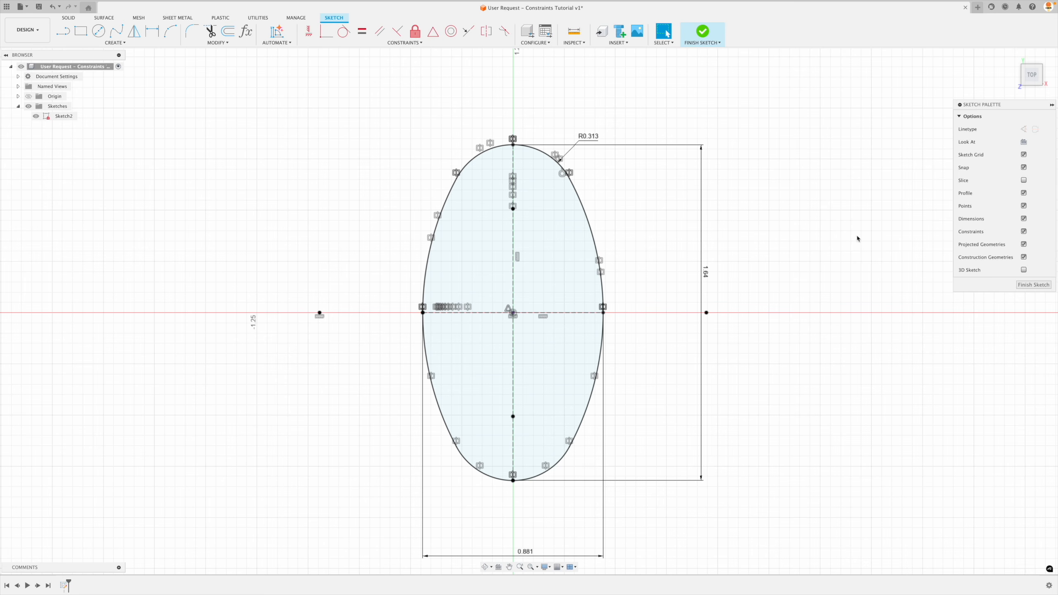
Finish the sketch and extrude the oval profile -0.45 in as a new body.
click(1034, 285)
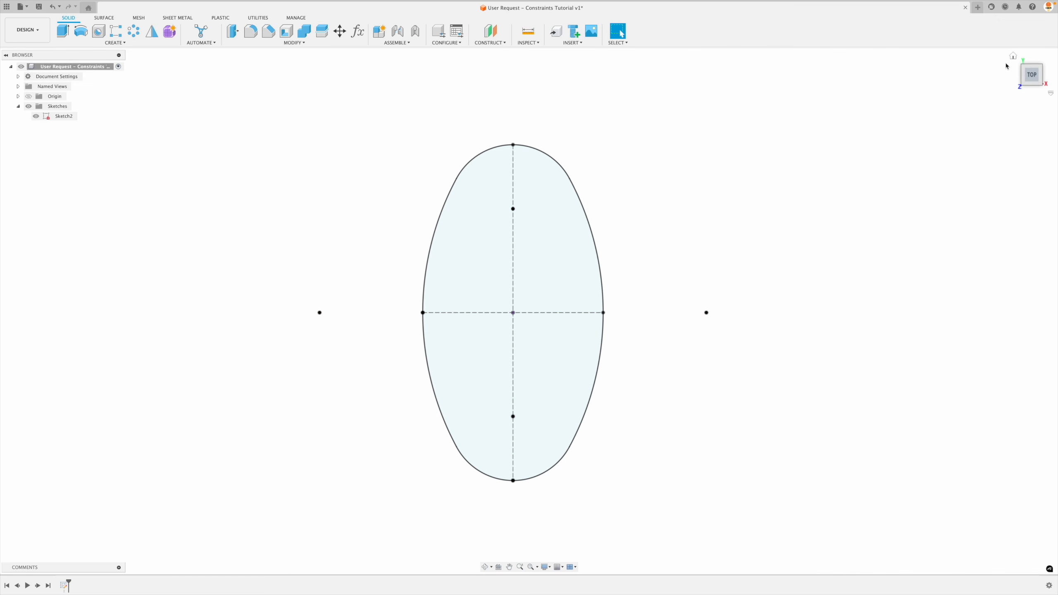
click(1012, 58)
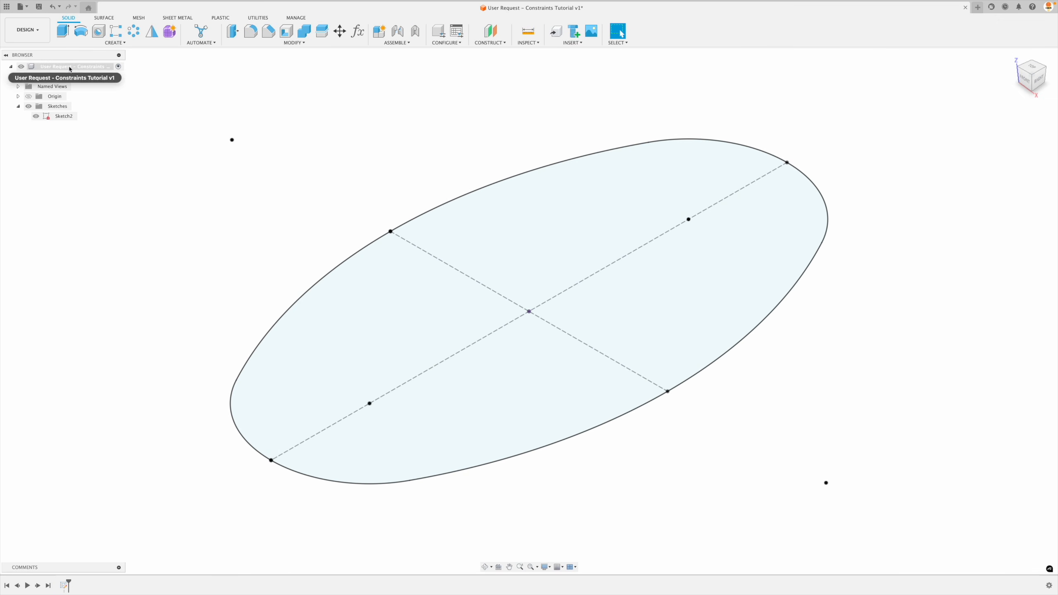
click(65, 33)
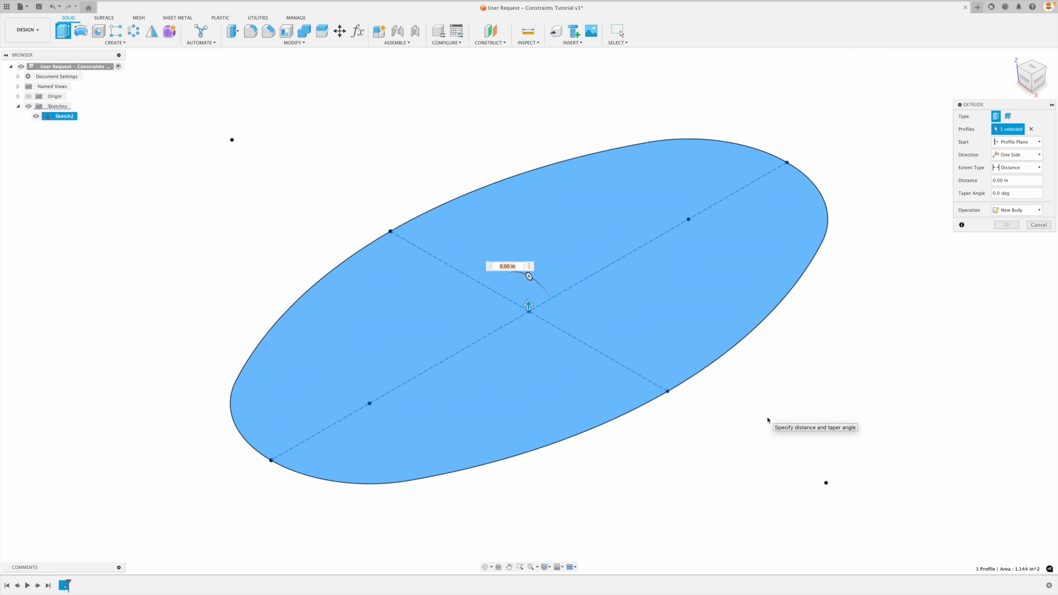
drag(528, 305, 535, 375)
text(-.45)
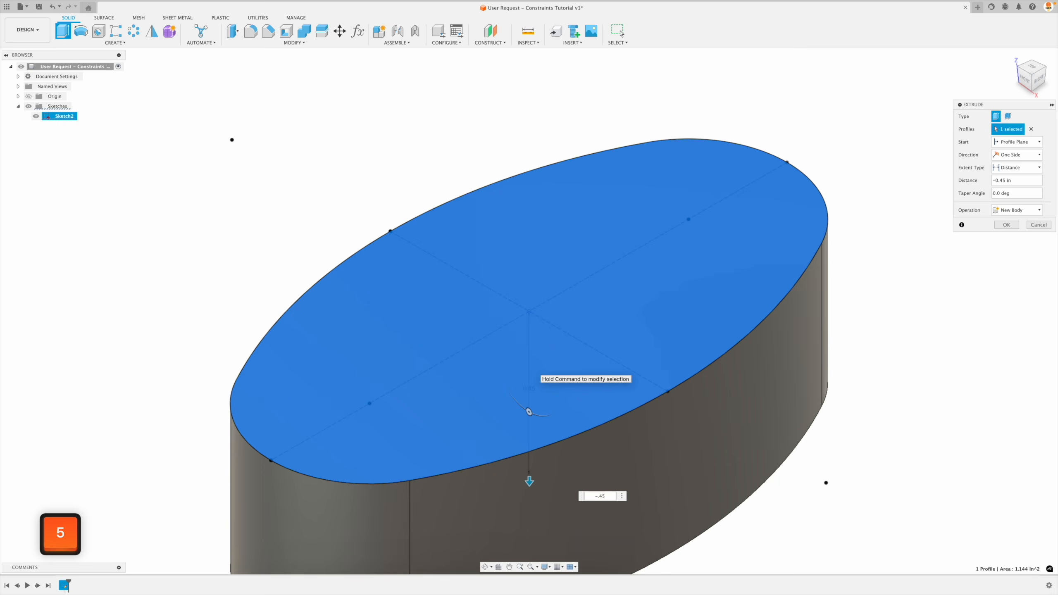
key(Return)
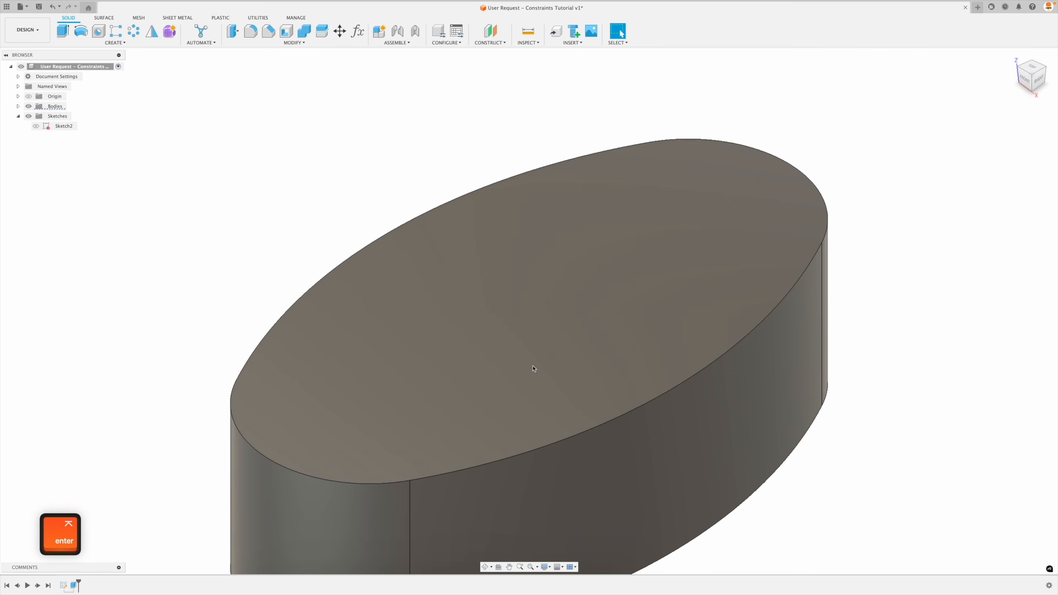
scroll(554, 260, down, 3)
scroll(479, 244, down, 2)
scroll(509, 295, up, 2)
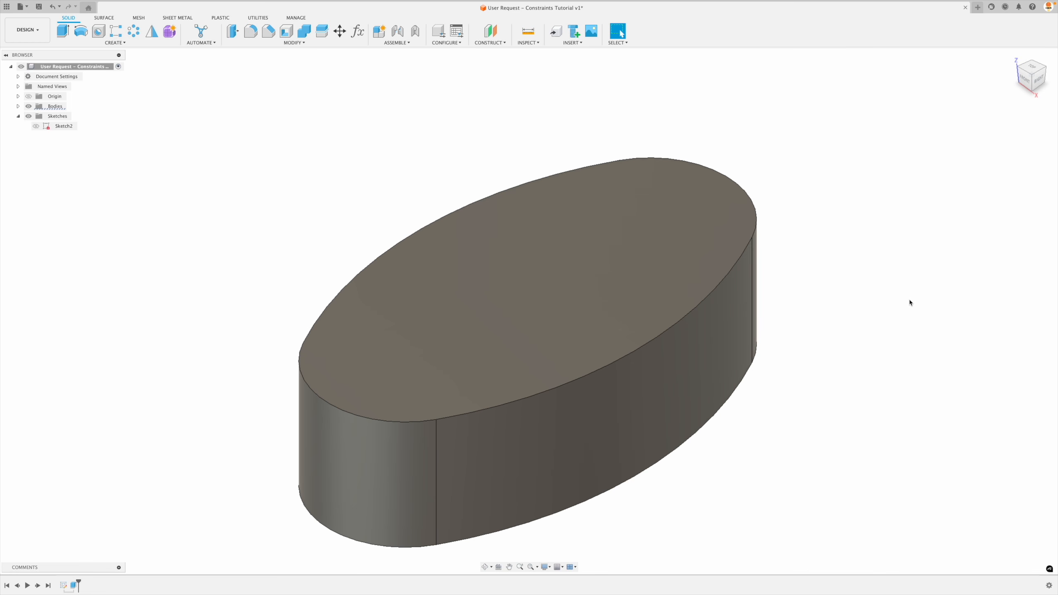
Edit the extrusion so the body rises 0.45 in above the sketch plane.
double_click(75, 586)
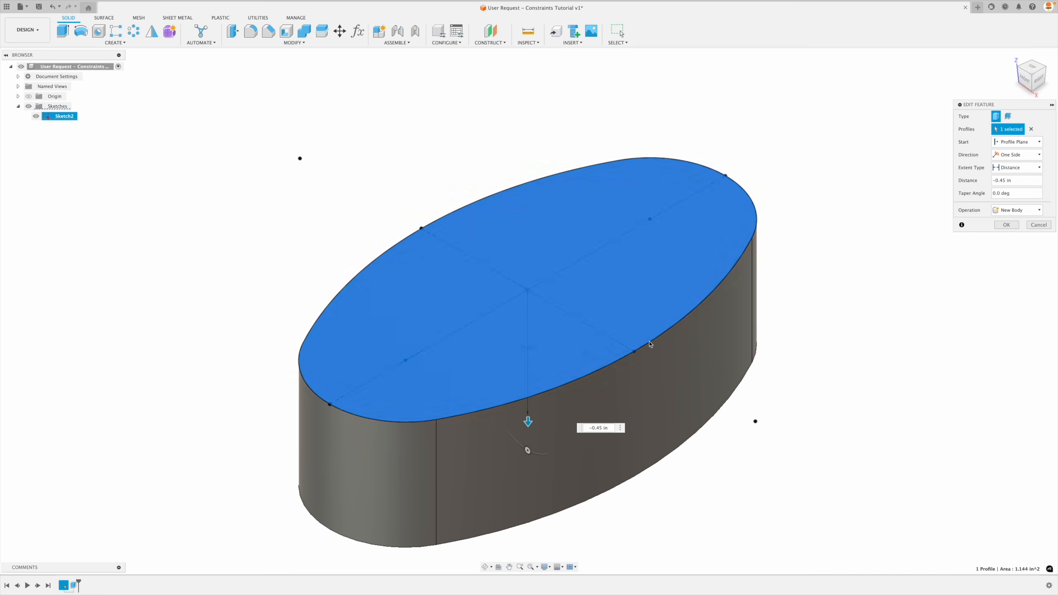
drag(527, 423, 524, 165)
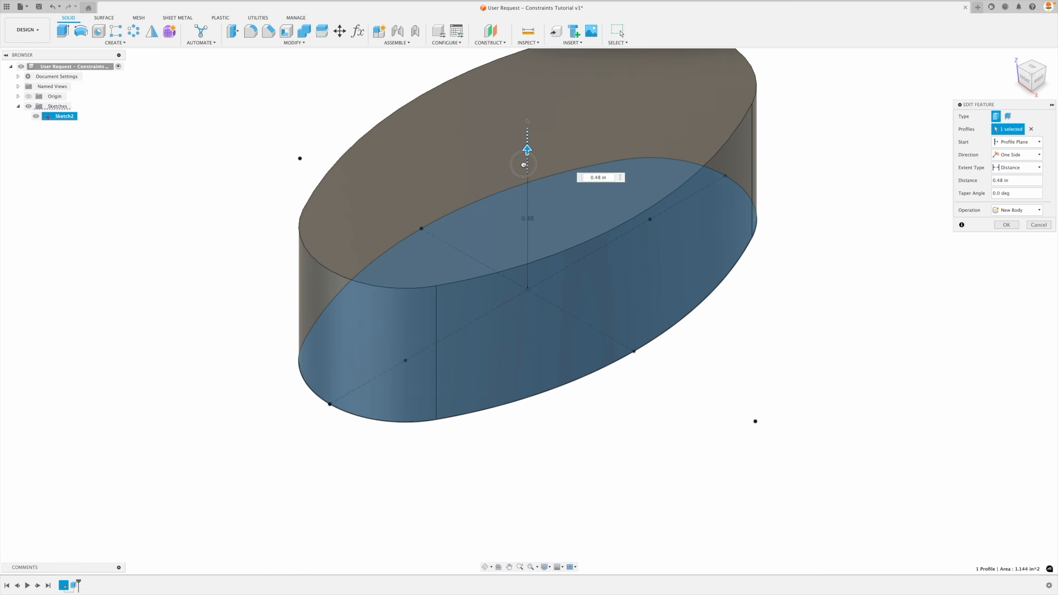
key(Return)
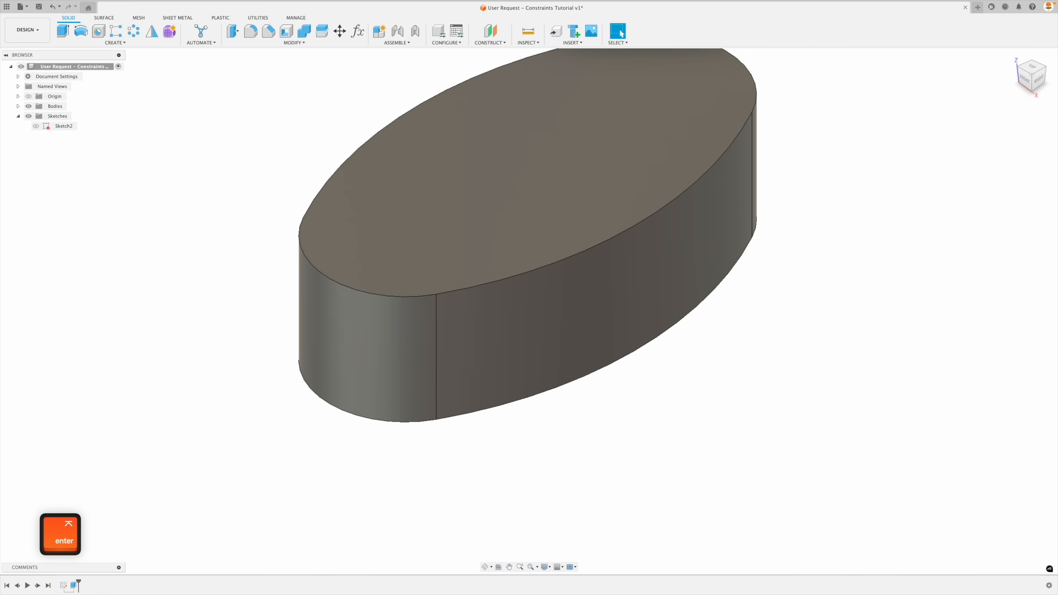
scroll(899, 356, down, 2)
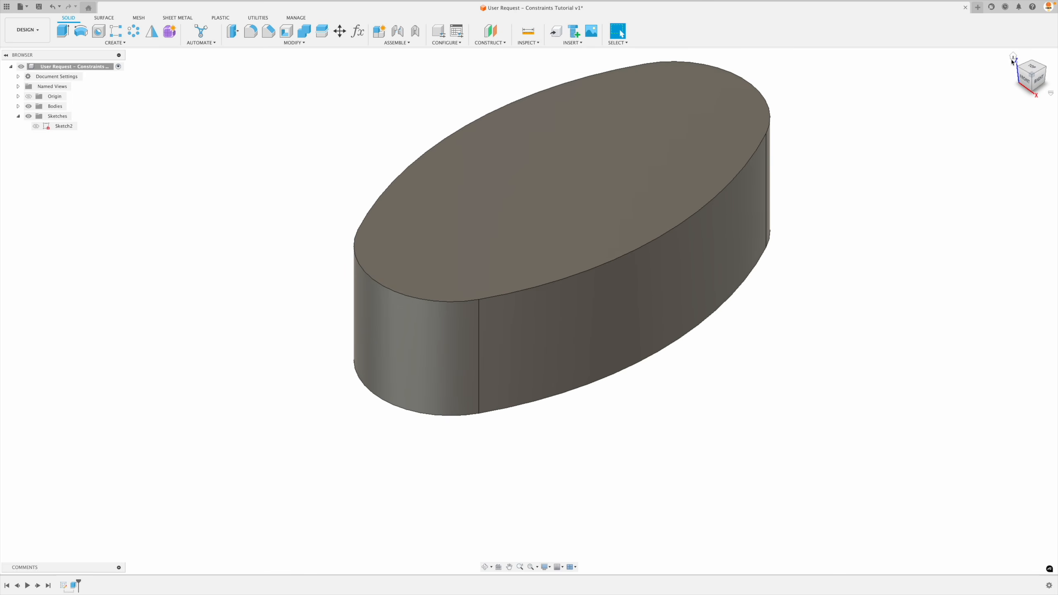
click(1013, 60)
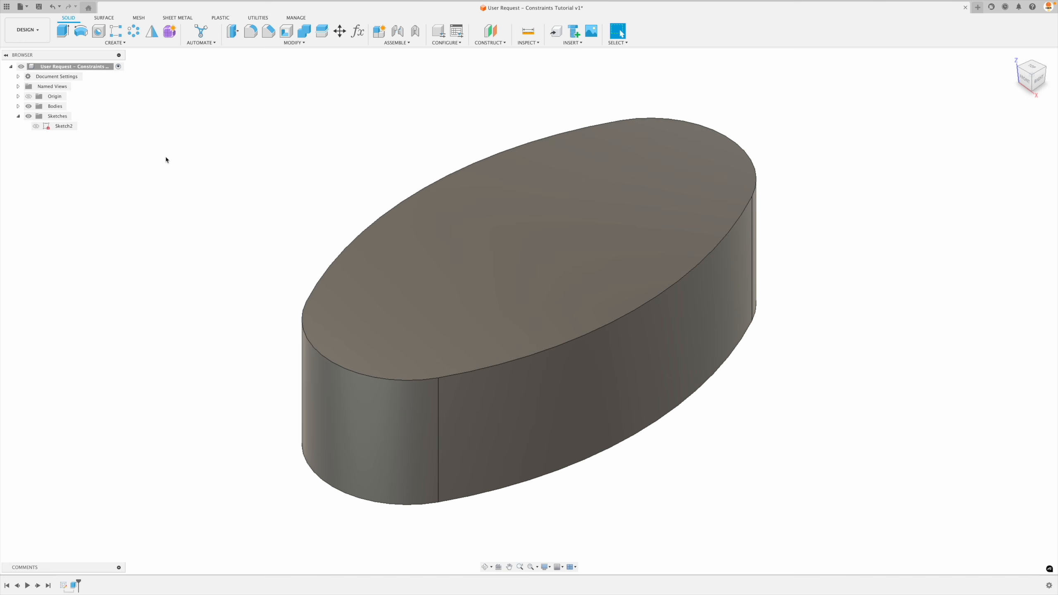
Show the oval sketch and set the extrusion distance to -0.45 in, so the body extends below the sketch plane.
click(36, 126)
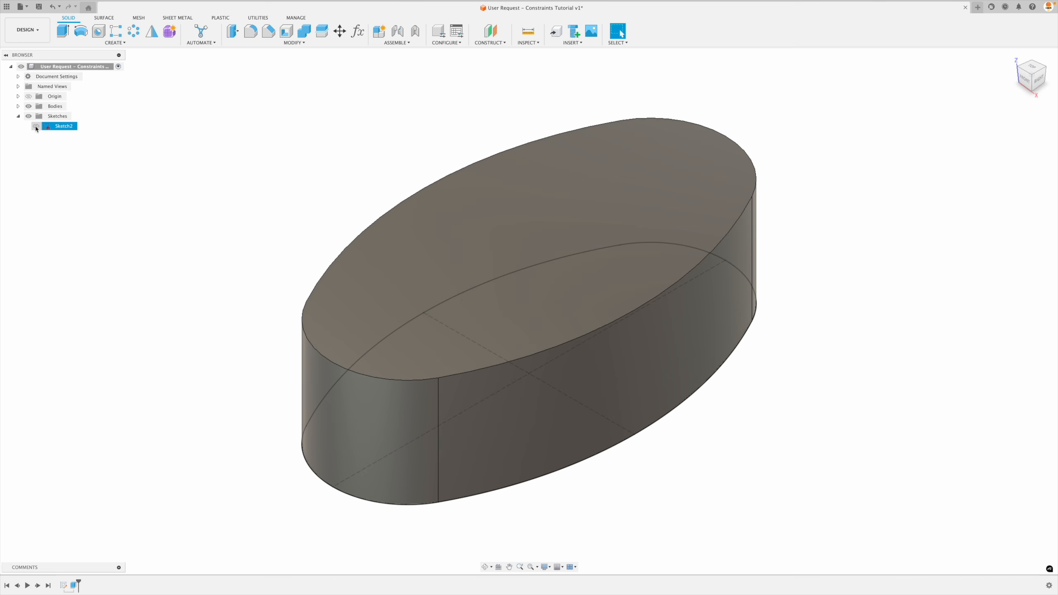
click(36, 127)
double_click(74, 585)
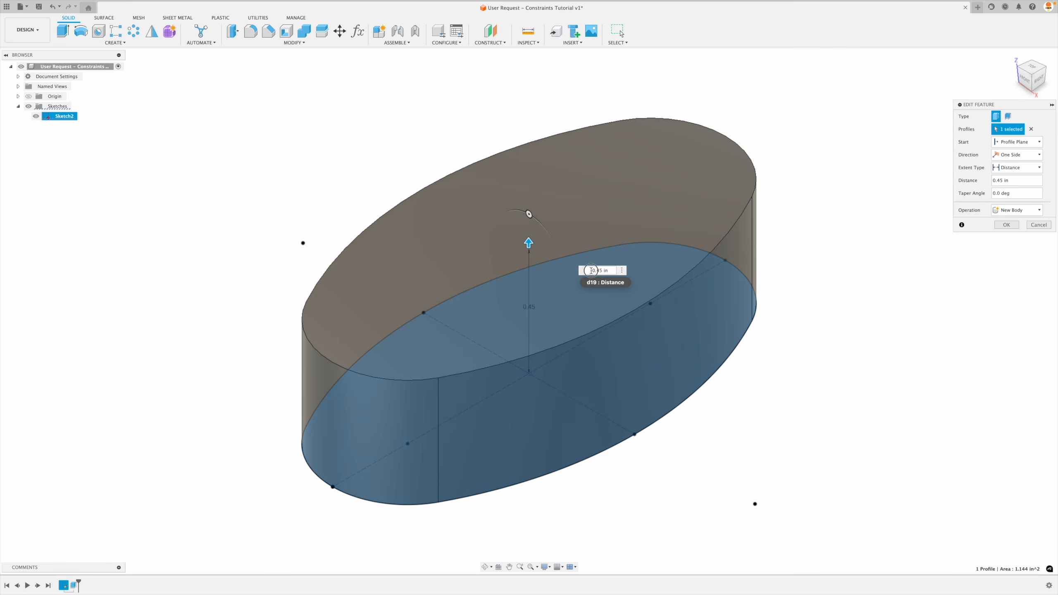
click(588, 272)
text(-)
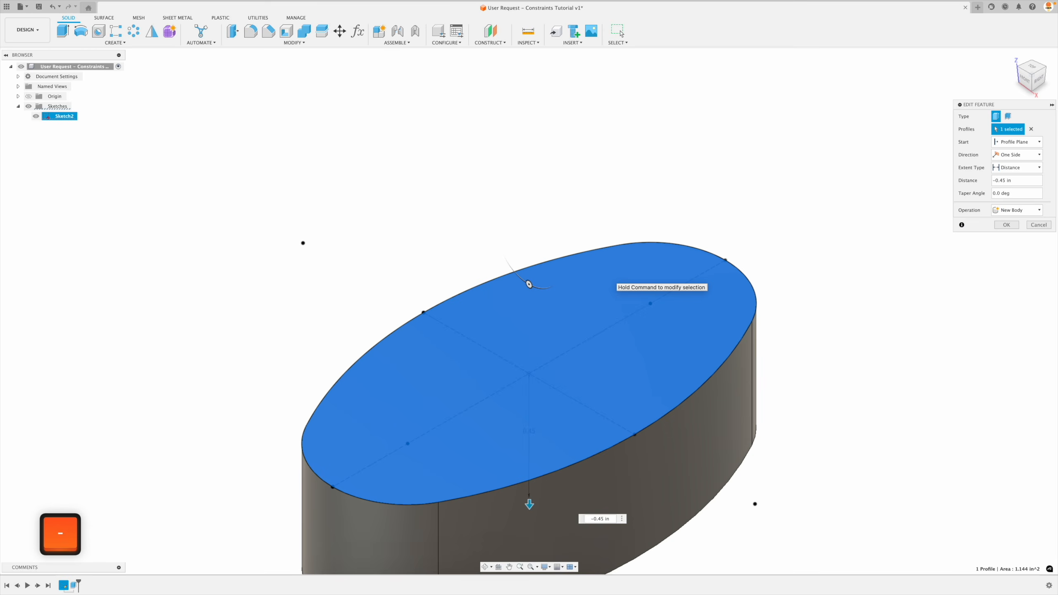
key(Return)
scroll(567, 367, up, 3)
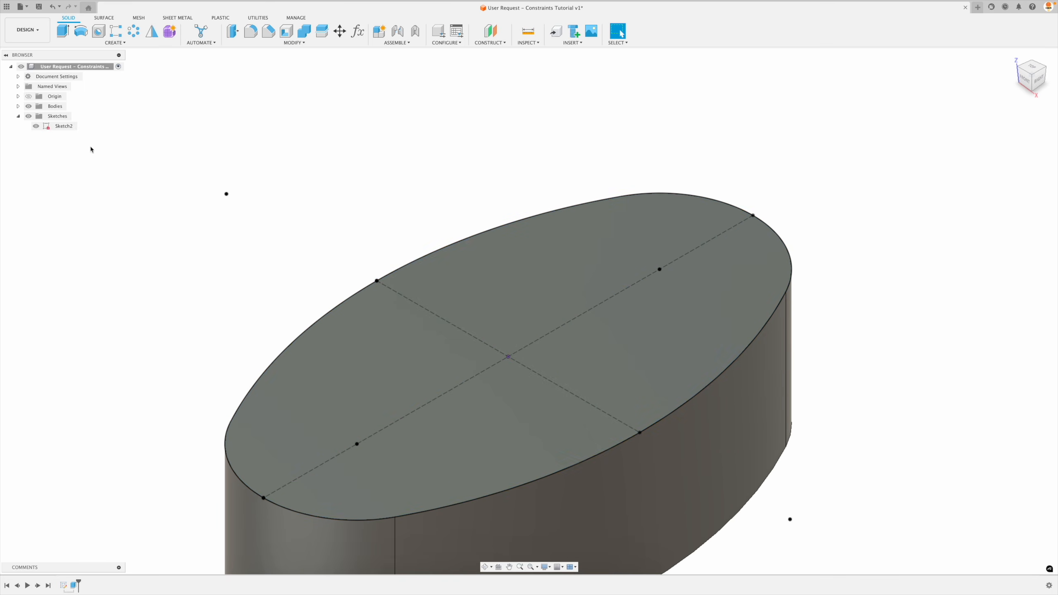
Hide and reshow the oval sketch to examine which sketch points on the body's top face could locate the holes.
click(37, 127)
click(37, 127)
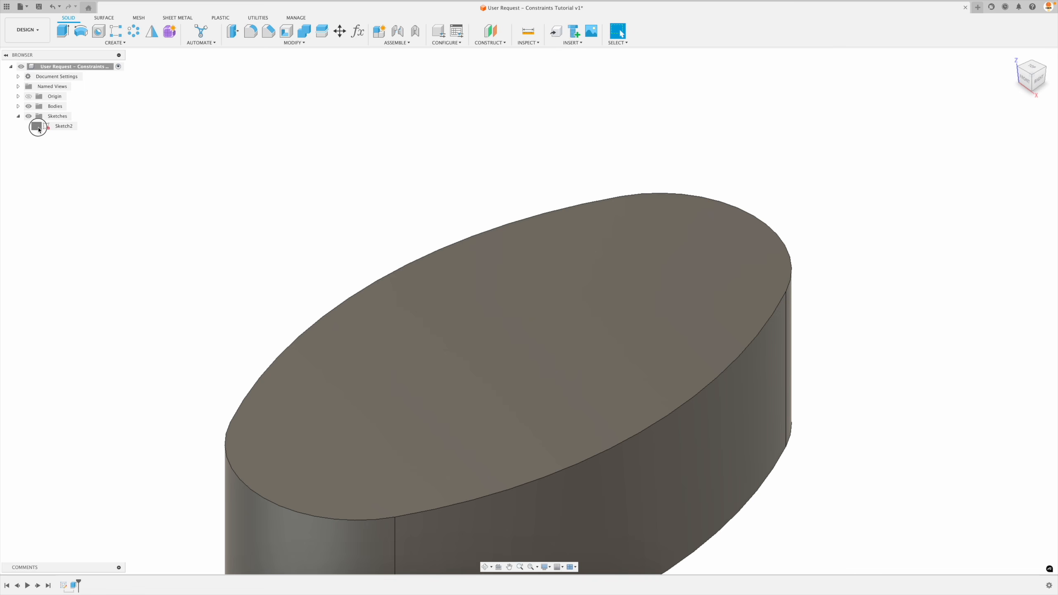
click(39, 129)
click(38, 129)
click(39, 129)
click(37, 128)
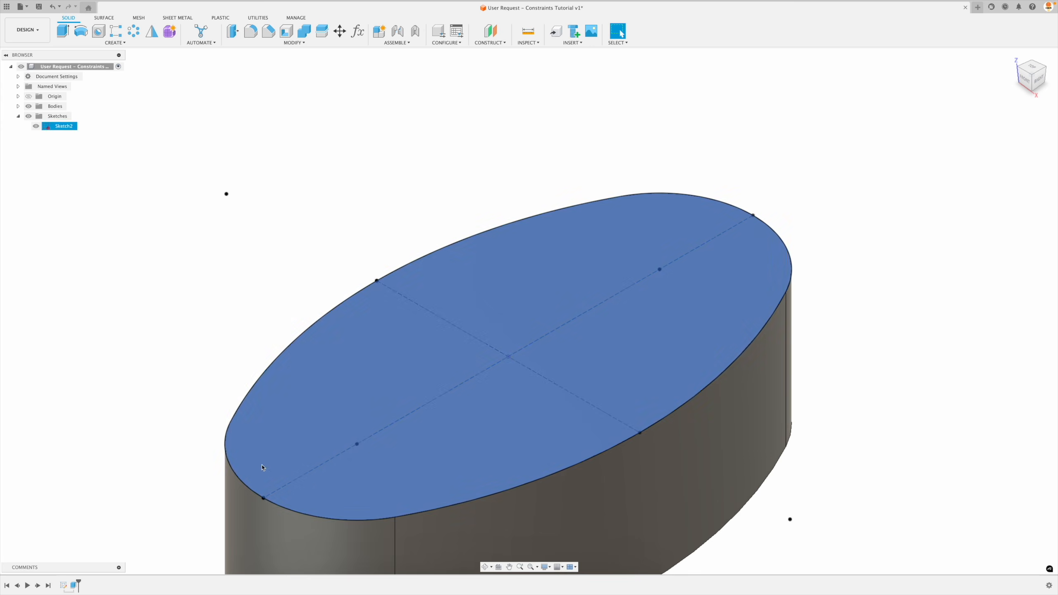
click(721, 242)
click(703, 249)
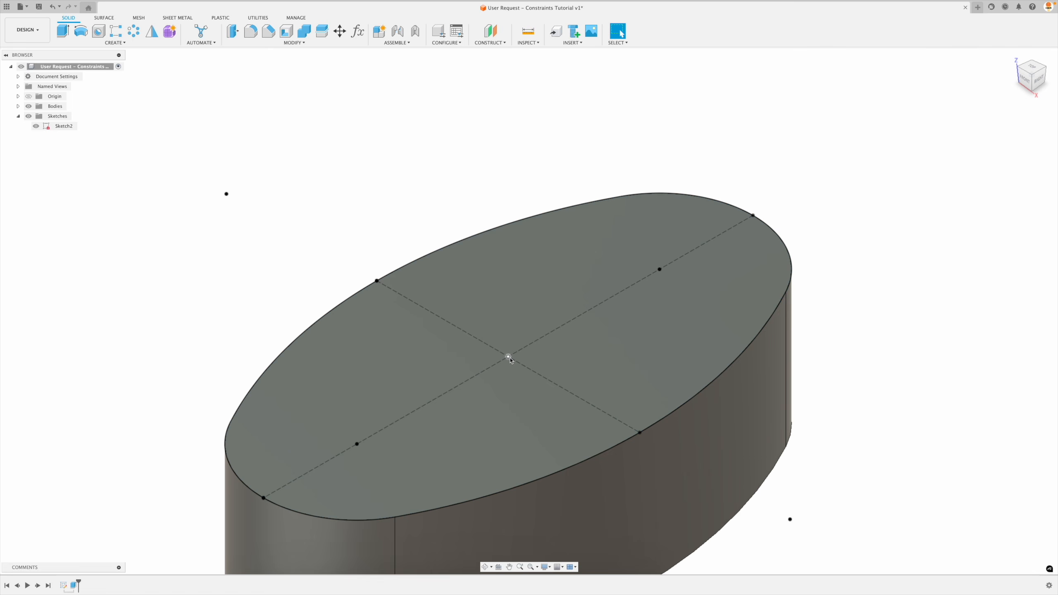
click(717, 261)
Reopen the oval sketch and place two sketch points on the vertical construction line, one above and one below the center.
right_click(64, 586)
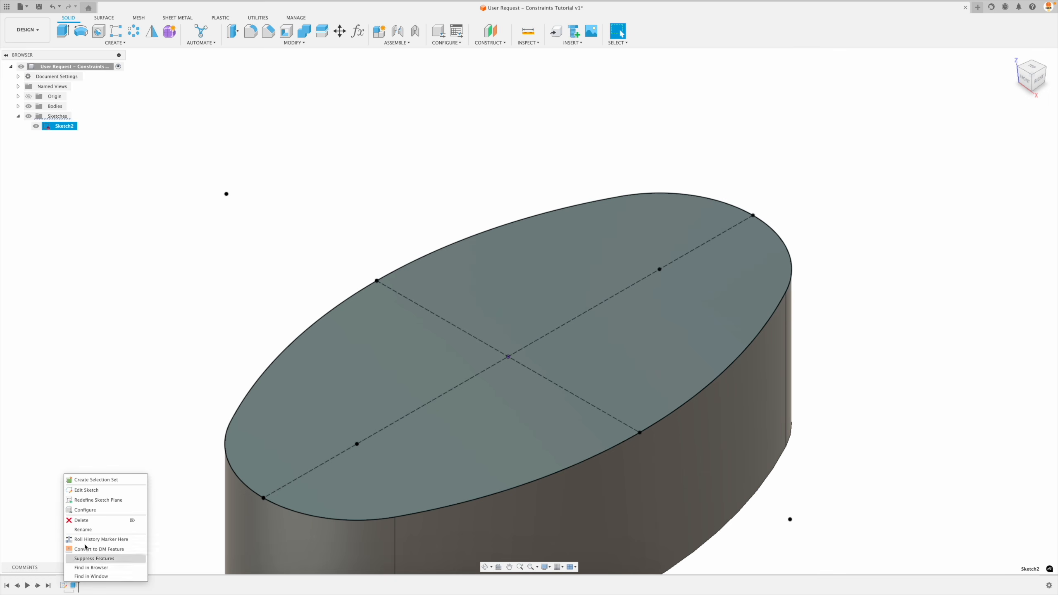
click(100, 493)
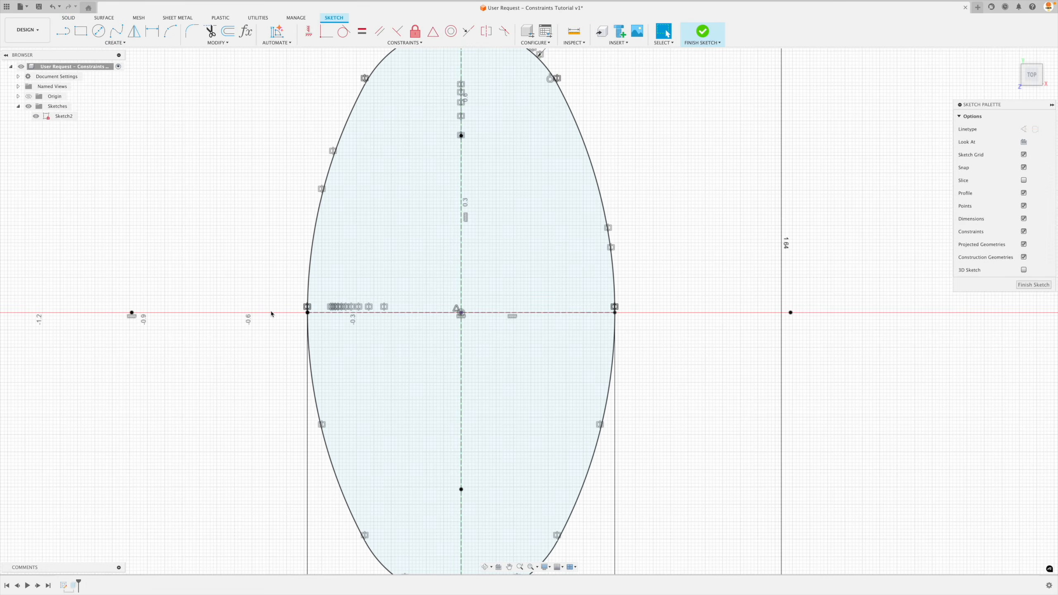
scroll(173, 324, up, 2)
scroll(173, 324, down, 1)
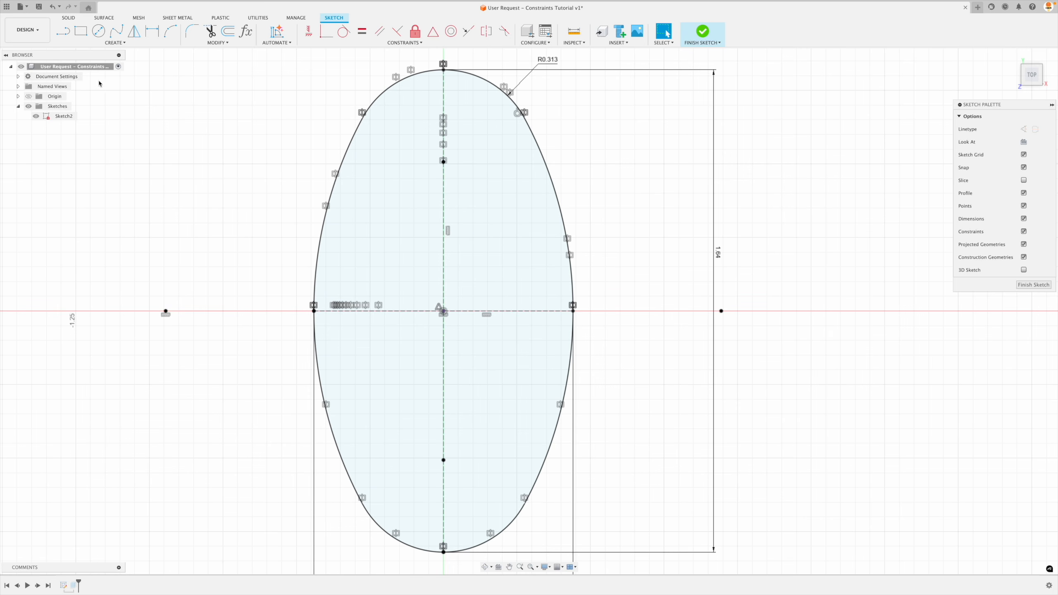
click(115, 43)
click(92, 130)
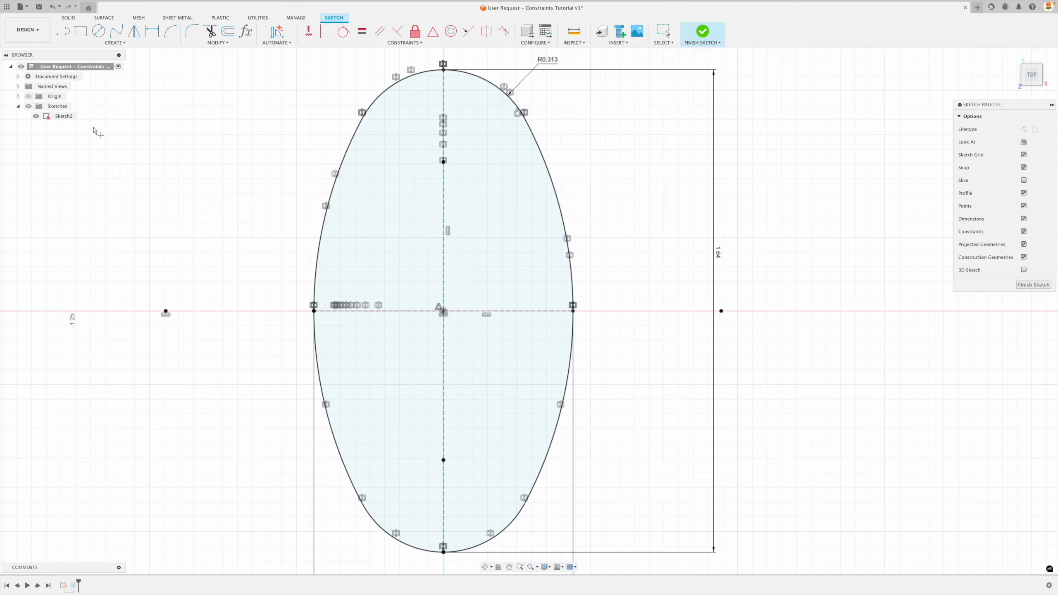
click(447, 230)
click(444, 187)
click(443, 406)
key(Escape)
Replace the lower sketch point with an unconstrained one just beside the vertical construction line, at about Y -0.351 in.
click(436, 423)
click(438, 416)
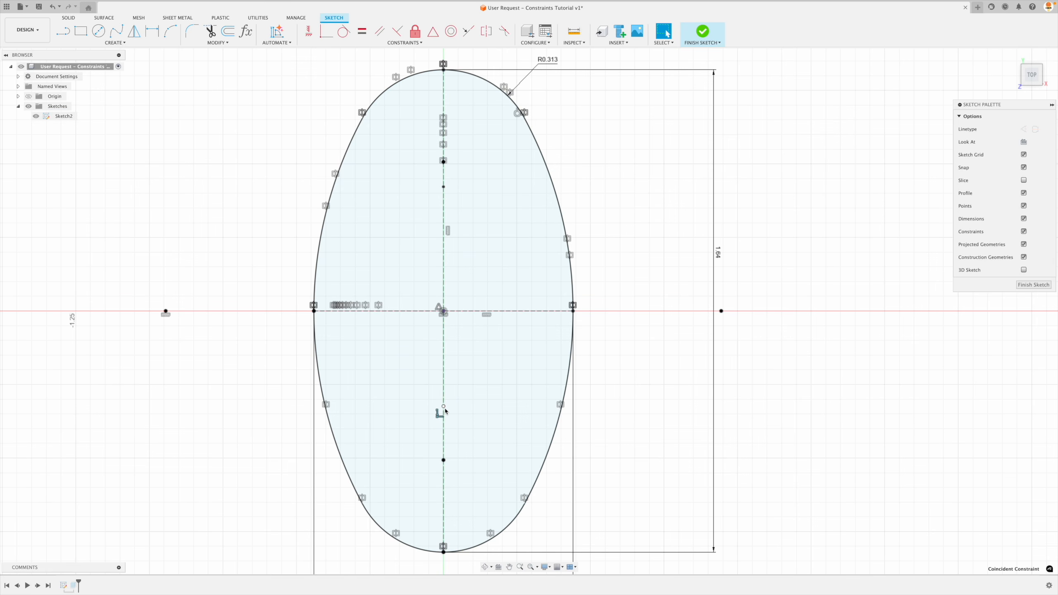
key(Delete)
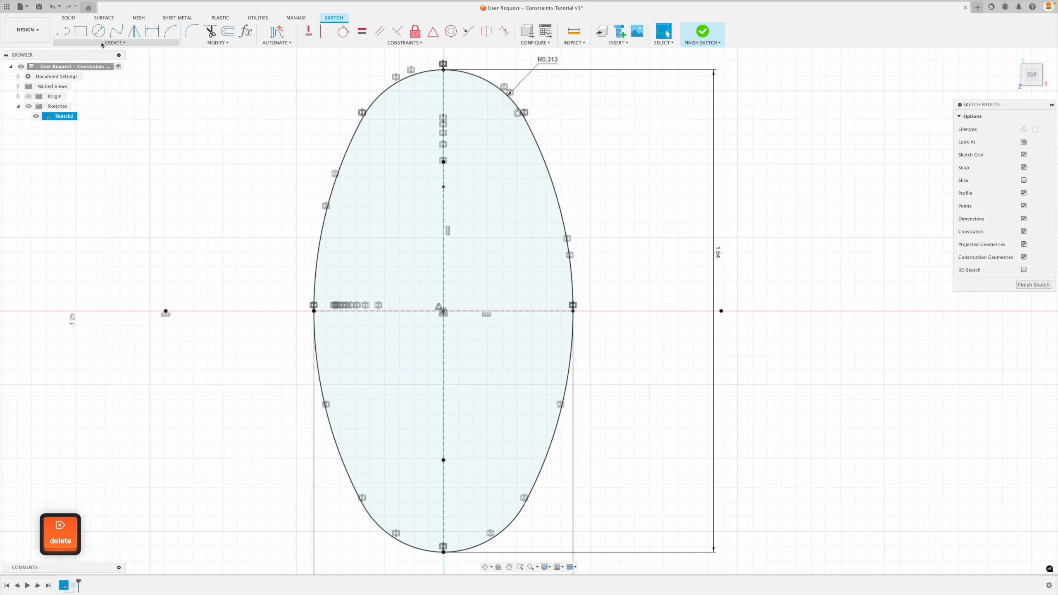
click(115, 43)
click(69, 130)
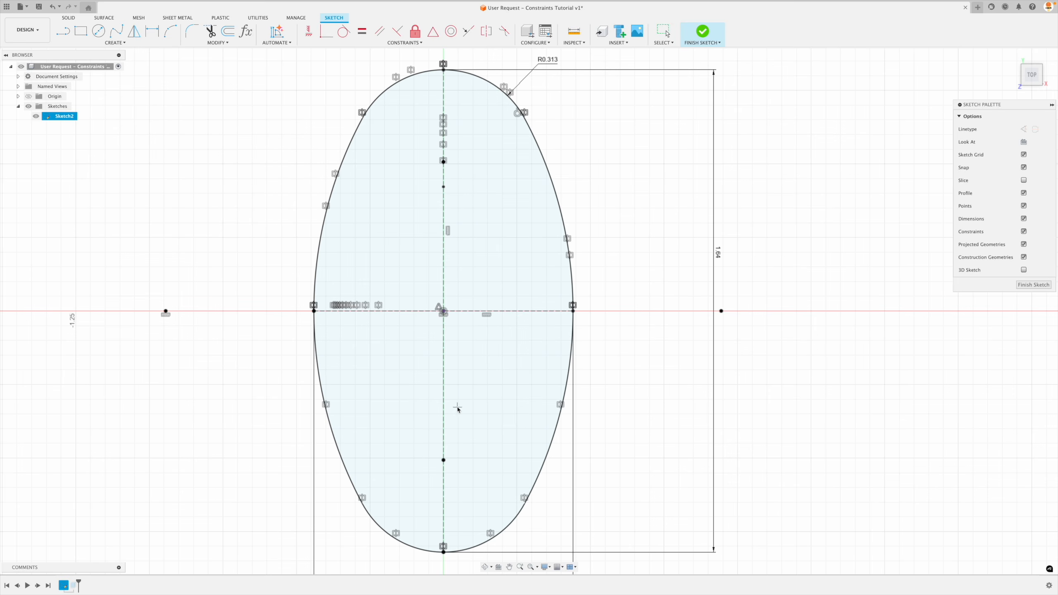
scroll(450, 412, up, 10)
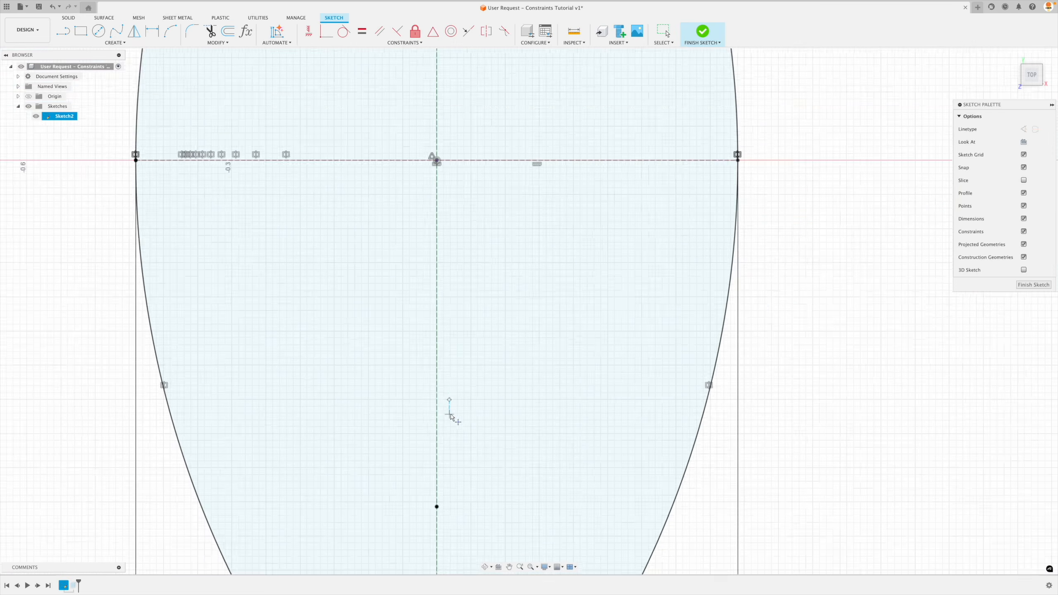
key(Escape)
drag(466, 358, 358, 364)
scroll(339, 368, up, 6)
scroll(419, 349, up, 3)
drag(435, 347, 286, 350)
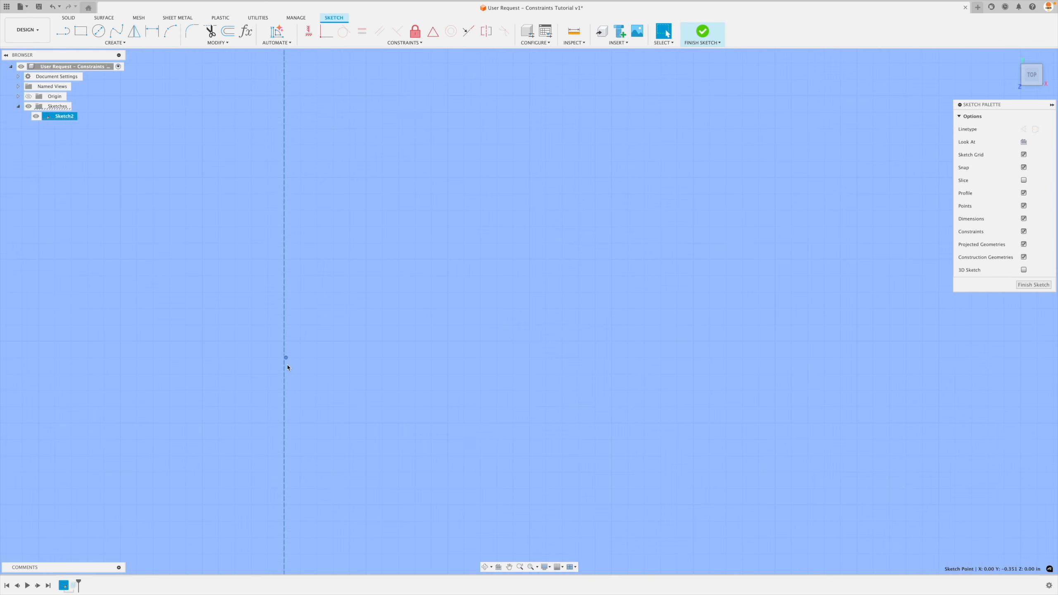
scroll(350, 361, down, 4)
scroll(350, 361, down, 10)
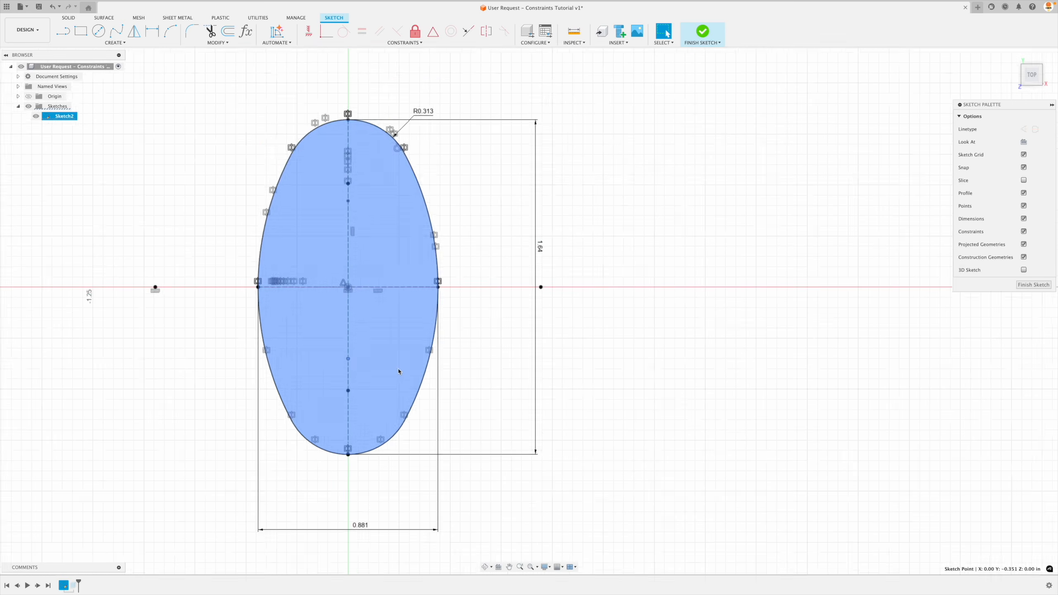
Move the lower sketch point off the vertical construction line to about X 0.05, Y -0.36 in.
click(621, 373)
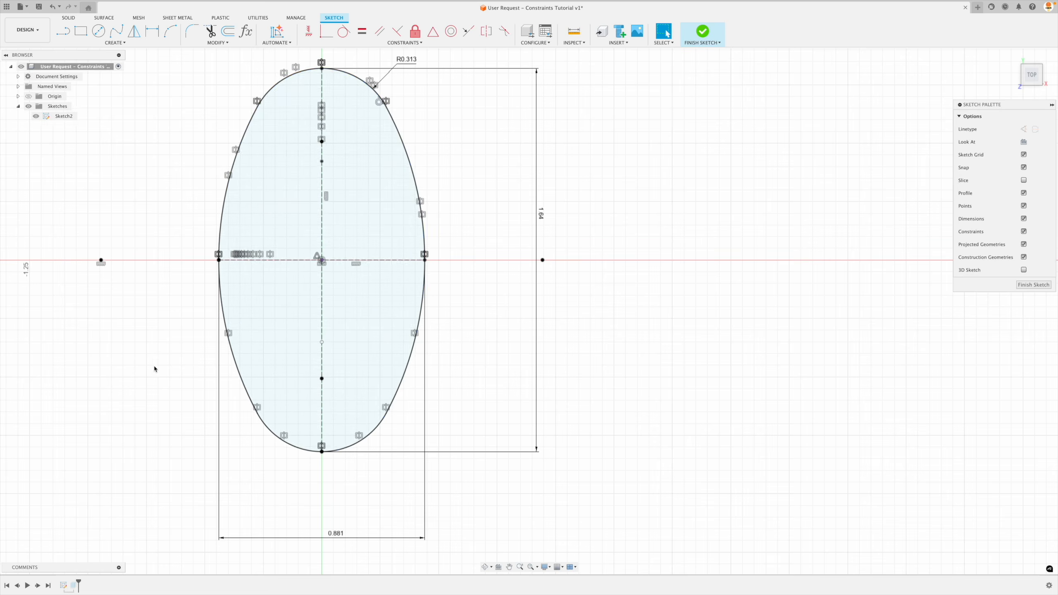
scroll(167, 366, up, 4)
click(356, 366)
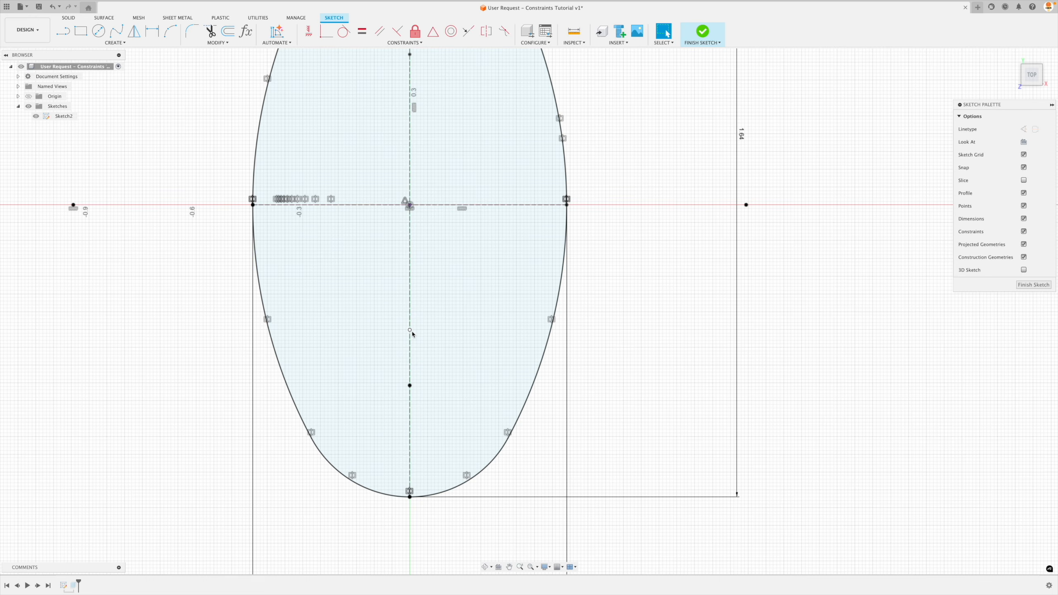
drag(415, 333, 428, 333)
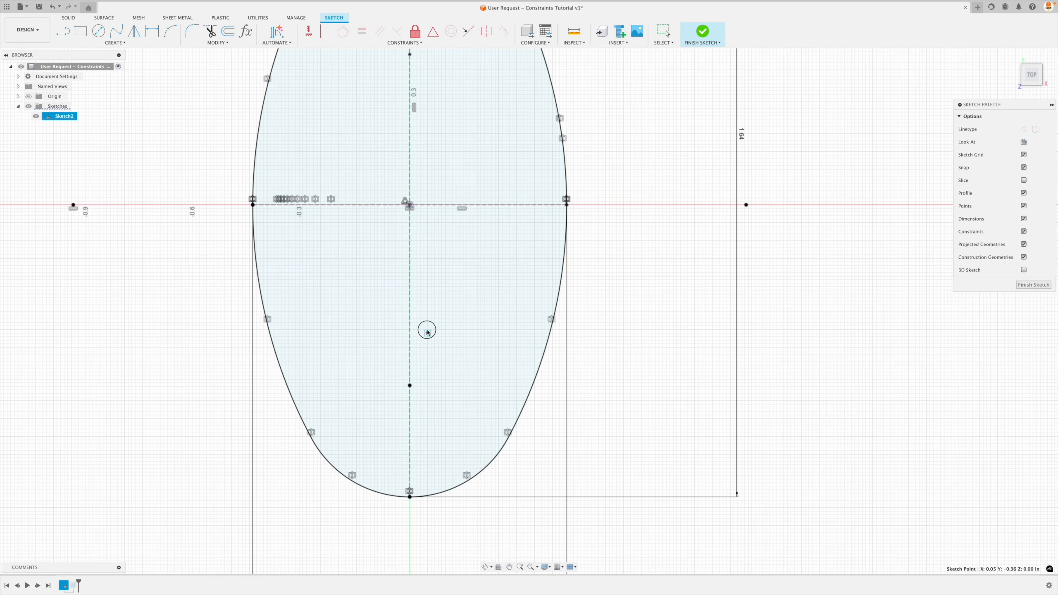
click(628, 331)
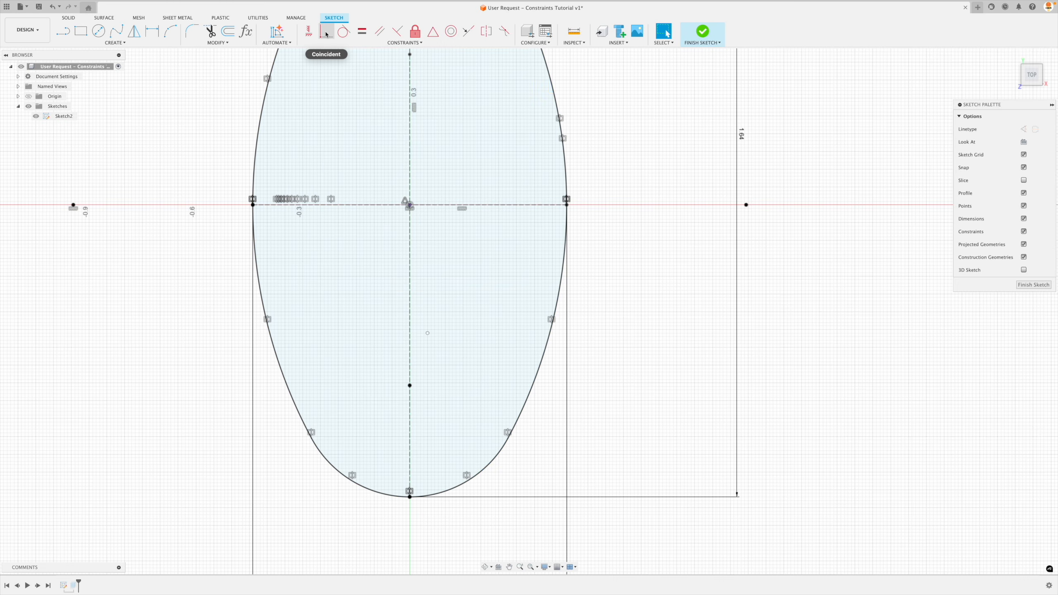
Apply a Coincident constraint between the lower sketch point and the vertical construction line.
click(326, 33)
click(427, 334)
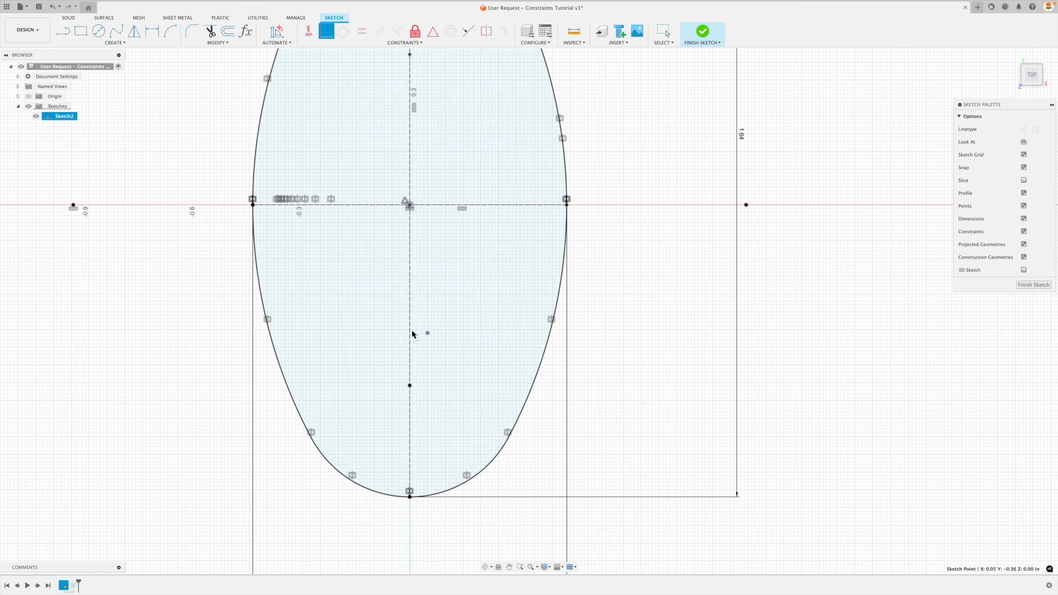
click(411, 334)
scroll(441, 357, down, 3)
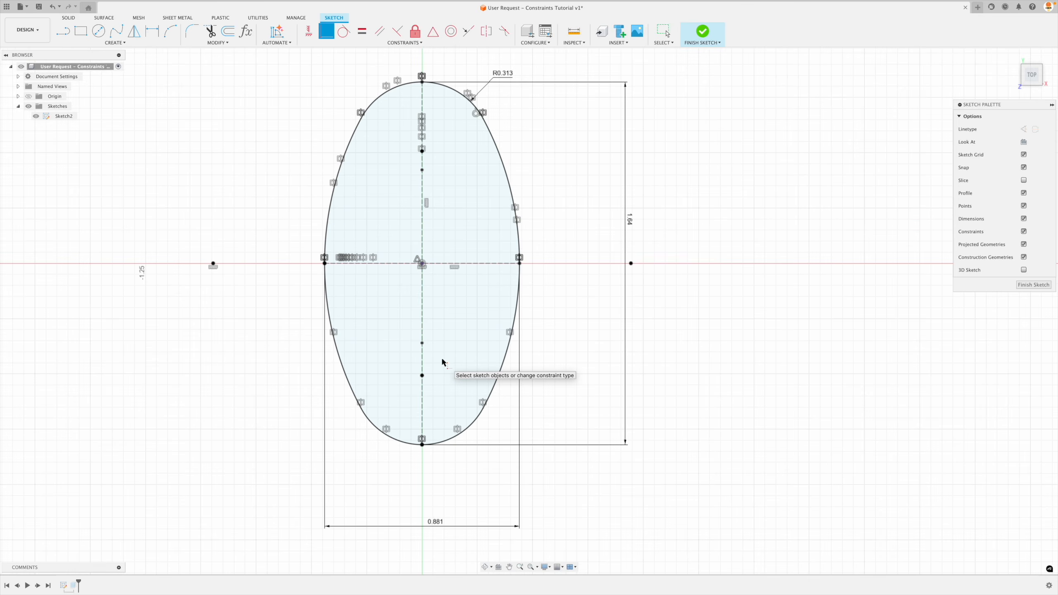
key(Escape)
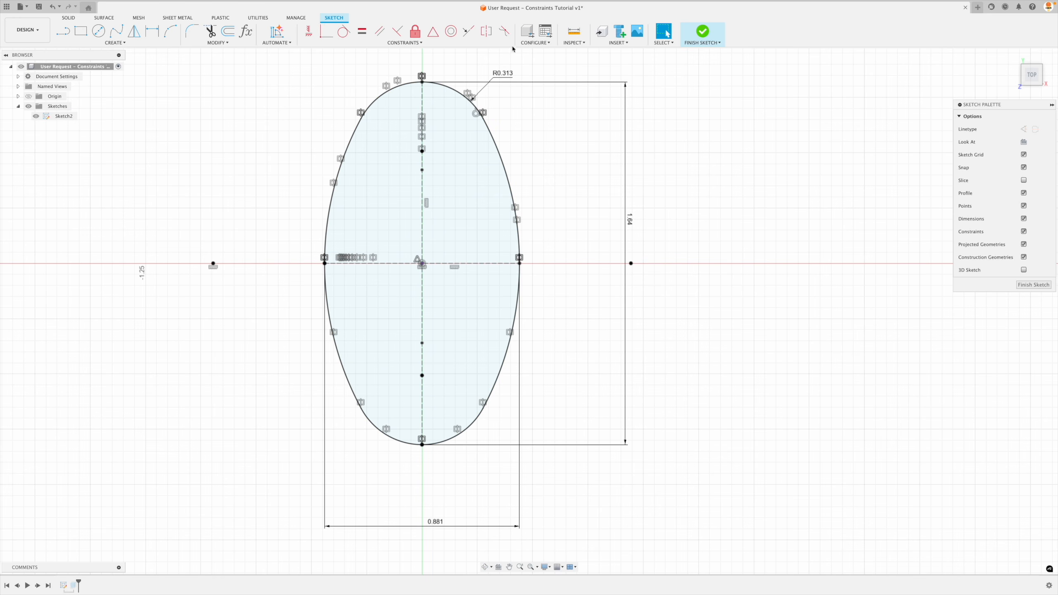
Make the two sketch points symmetric about the horizontal construction line and move the lower one toward the center to test the constraint.
click(486, 32)
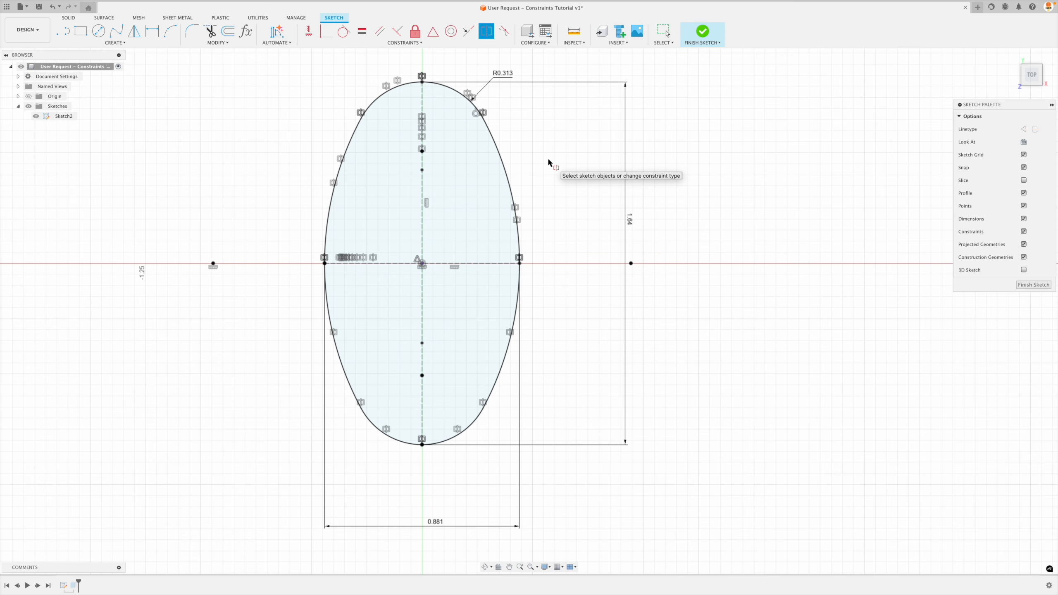
click(422, 169)
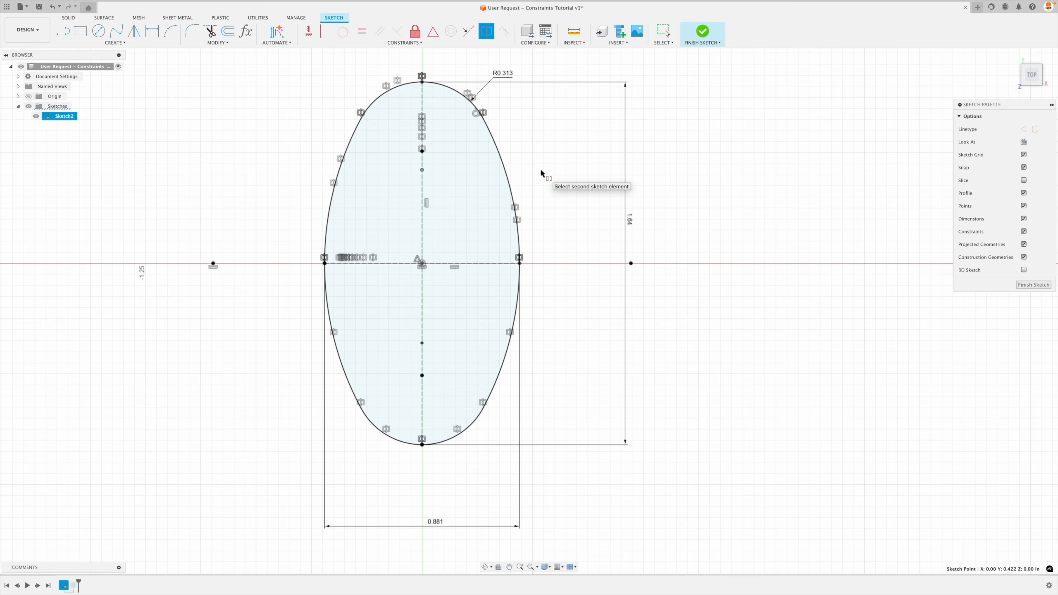
click(422, 342)
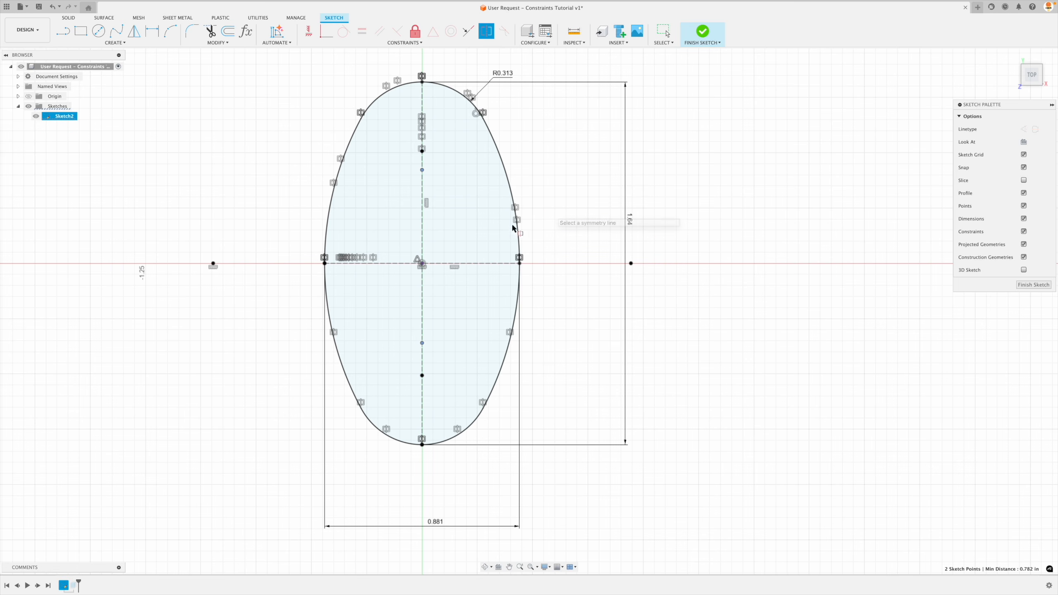
click(477, 264)
key(Escape)
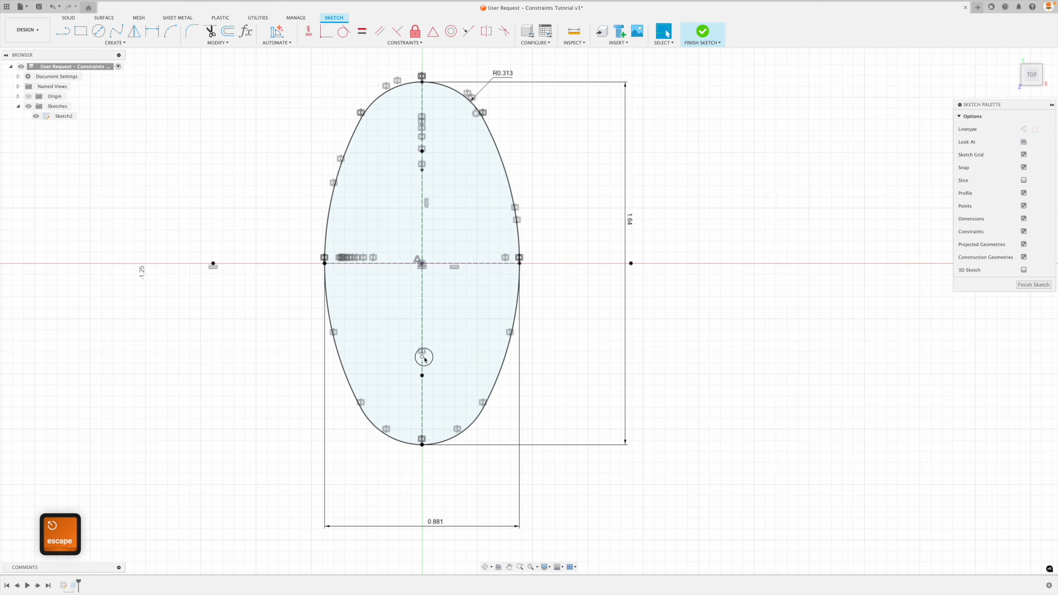
mouse_move(423, 357)
mouse_down()
mouse_move(430, 287)
mouse_move(437, 436)
mouse_move(433, 318)
mouse_up()
key(Escape)
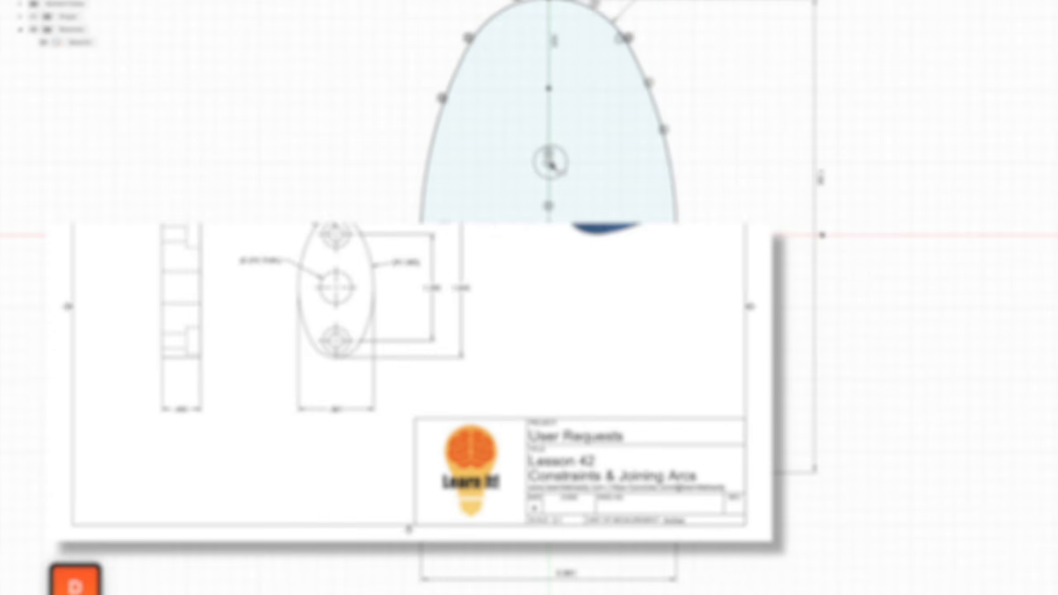
Dimension the two symmetric sketch points 1.25 in apart and finish the sketch.
click(423, 320)
click(574, 283)
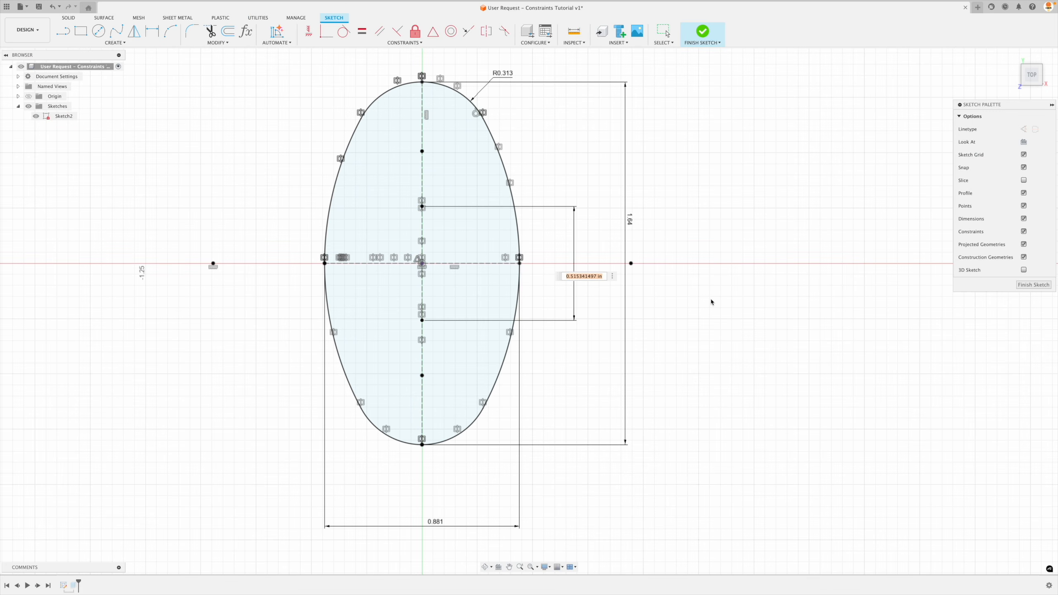
text(1.25)
key(Return)
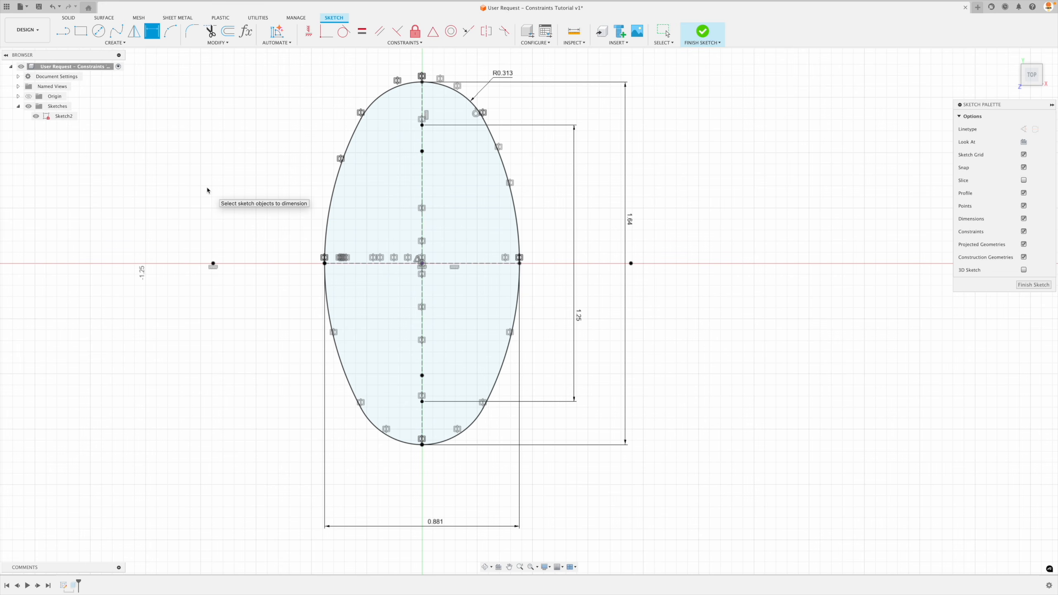
click(1034, 285)
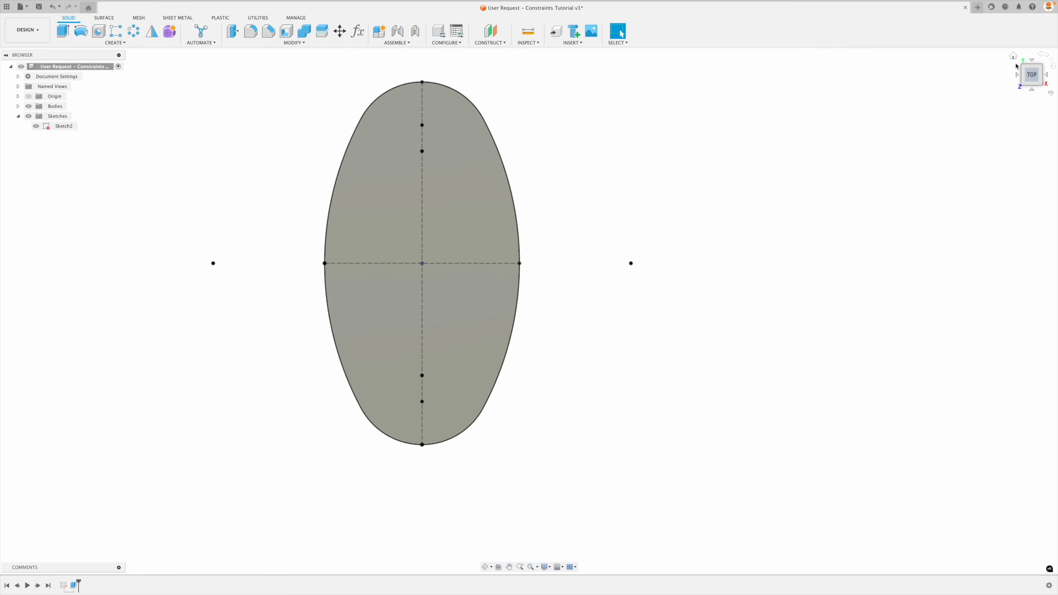
Place a simple 0.375 in diameter hole at the sketch's center point with its extent set to All.
click(1020, 66)
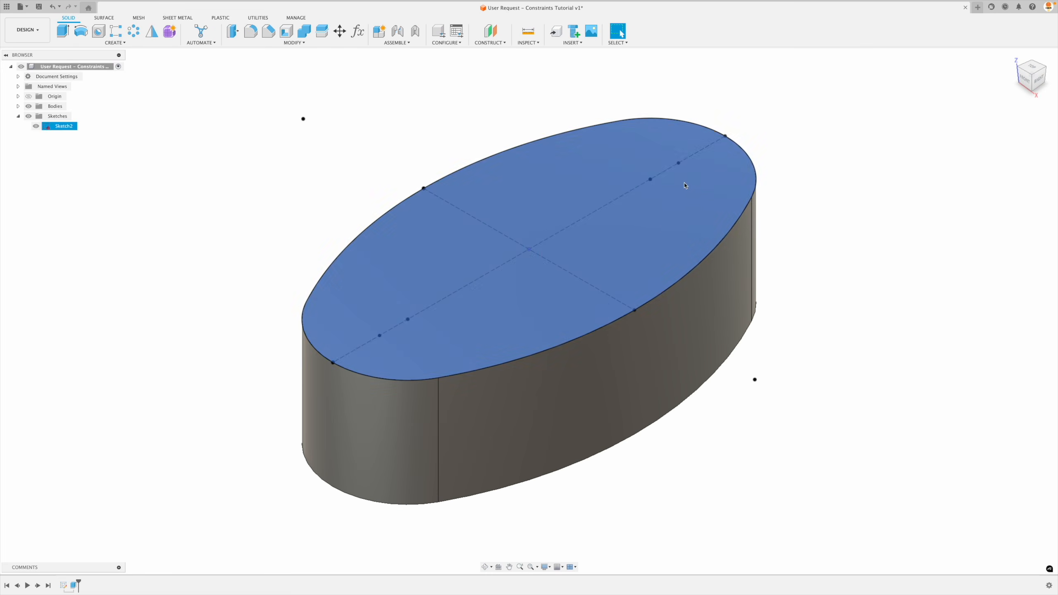
click(678, 163)
click(215, 202)
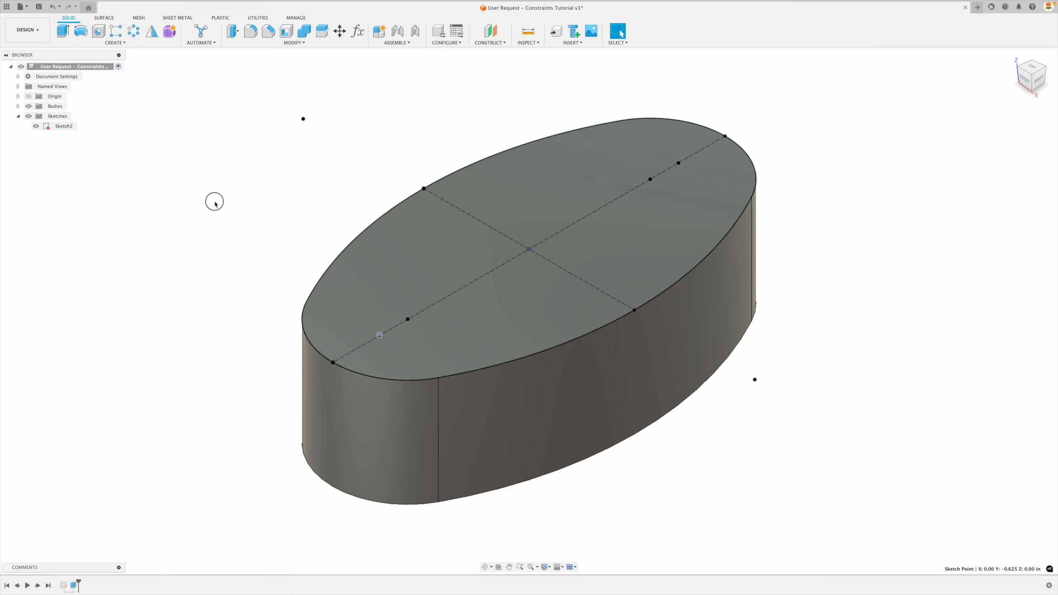
click(98, 31)
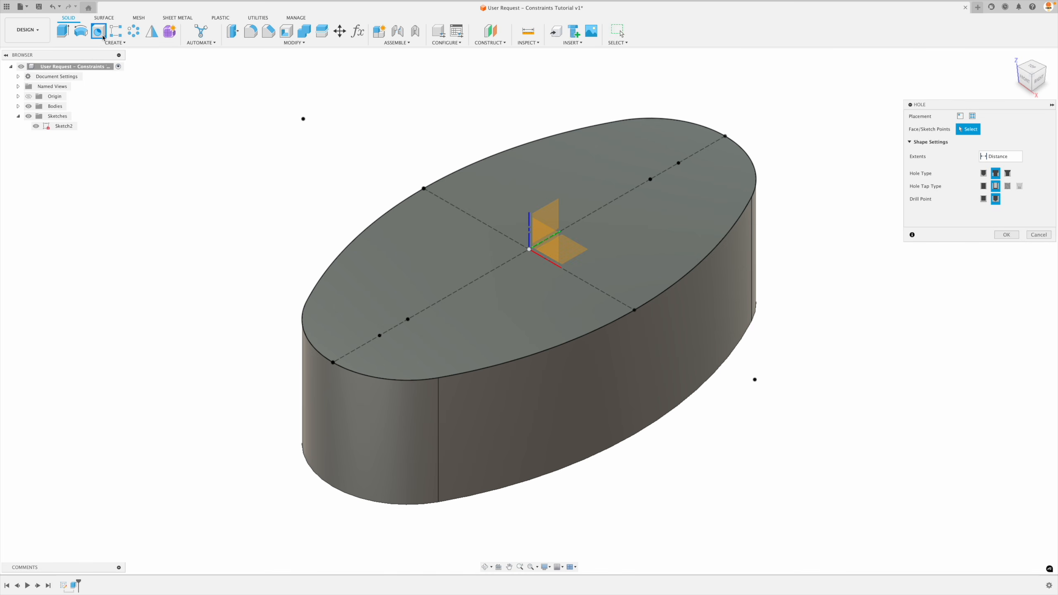
click(529, 250)
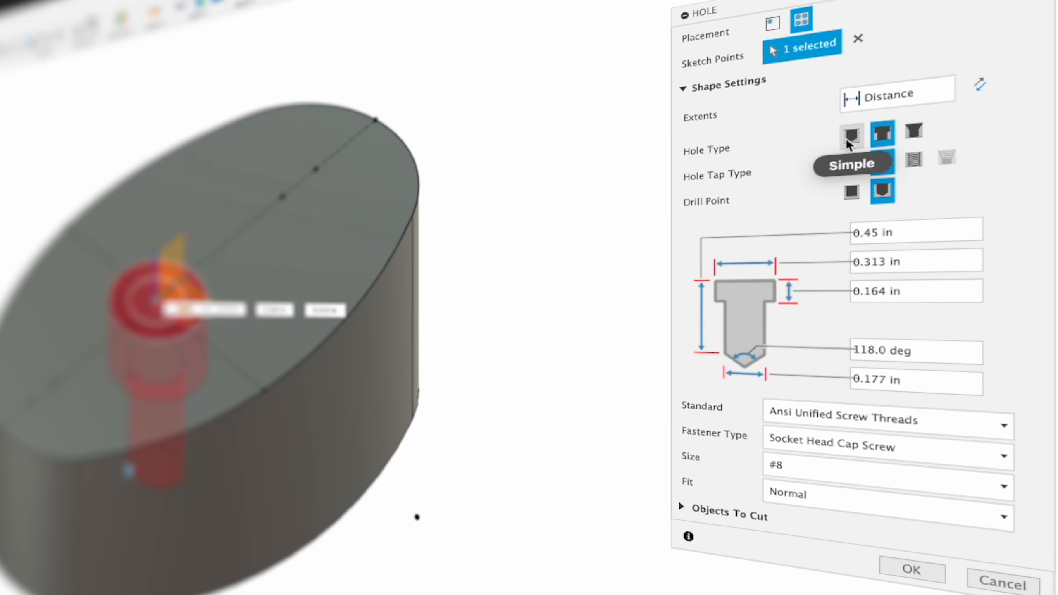
click(983, 172)
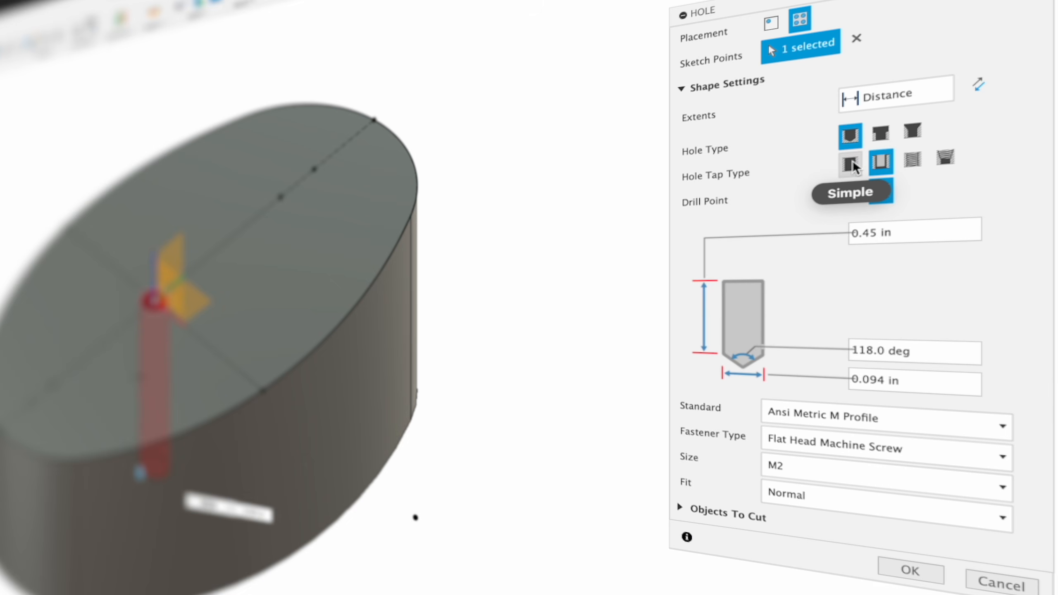
click(850, 163)
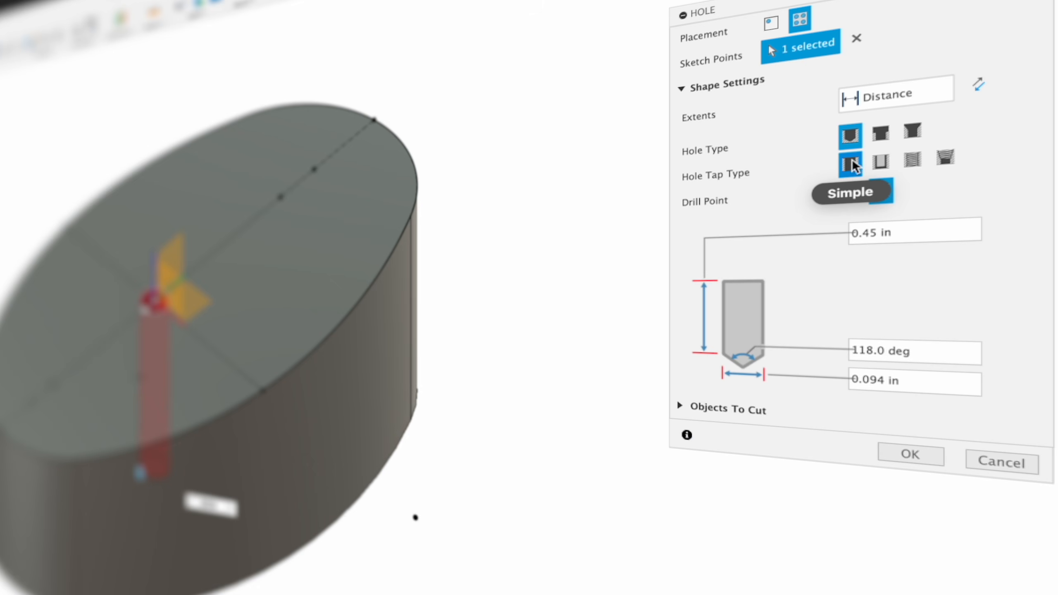
click(921, 386)
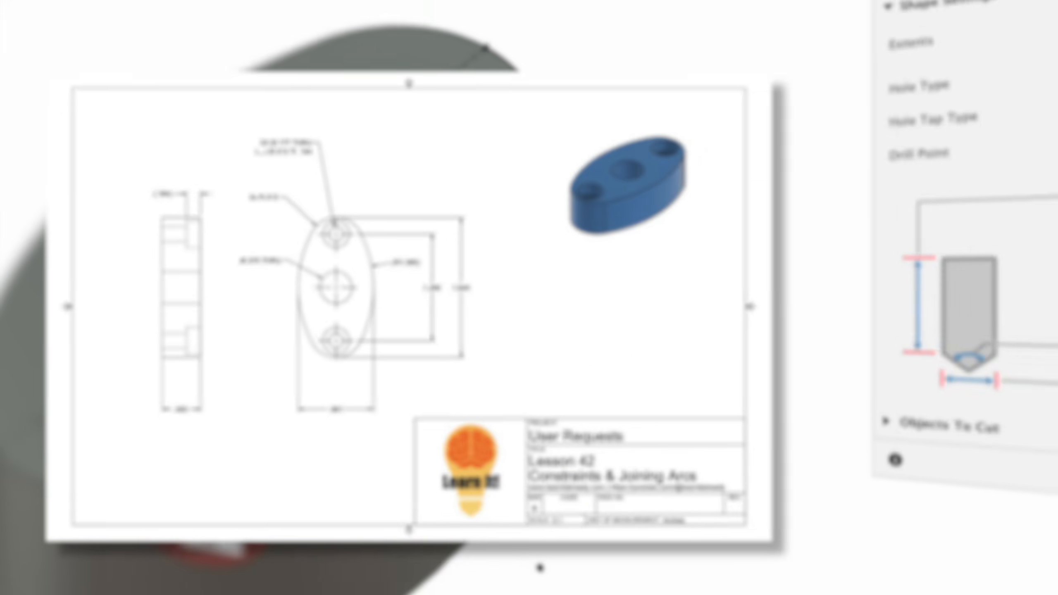
text(.375)
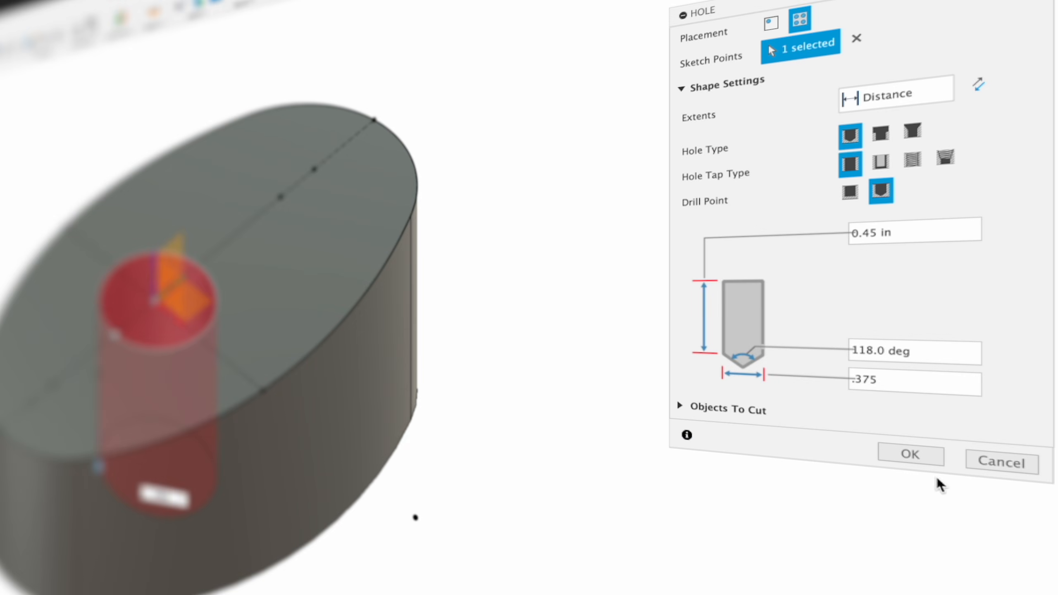
click(891, 92)
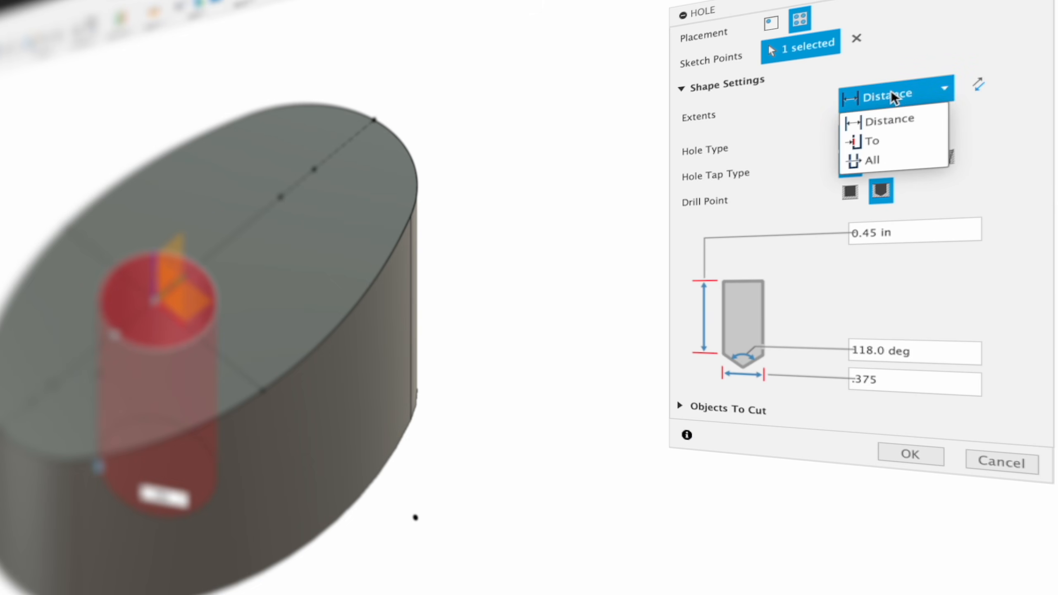
click(906, 158)
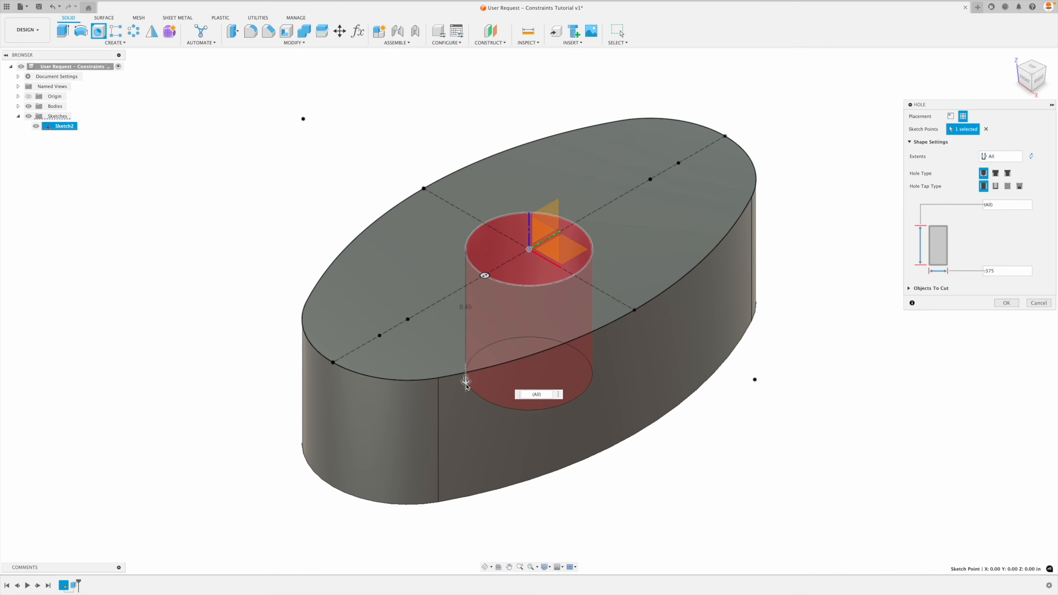
Try a center hole depth of about 0.16 in, and restore its extent to All to create the through hole.
drag(100, 468, 99, 413)
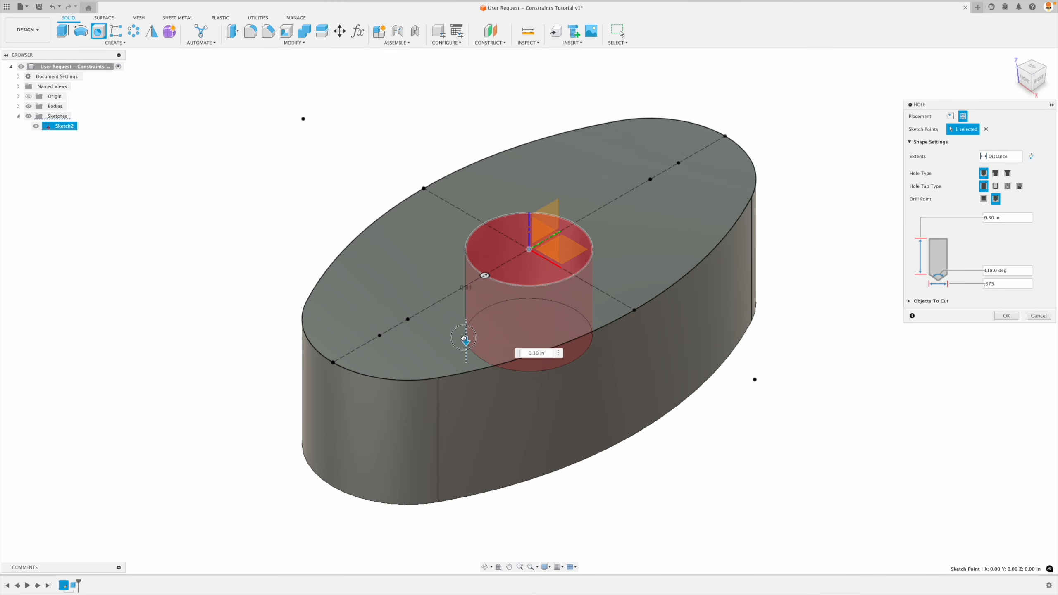
drag(464, 338, 466, 299)
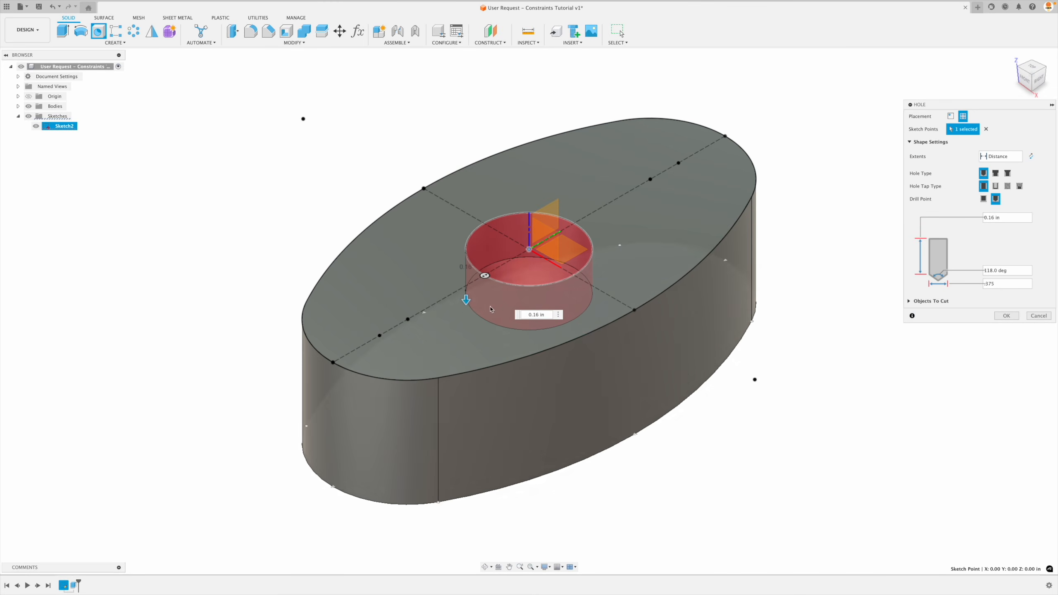
click(1000, 156)
click(1003, 186)
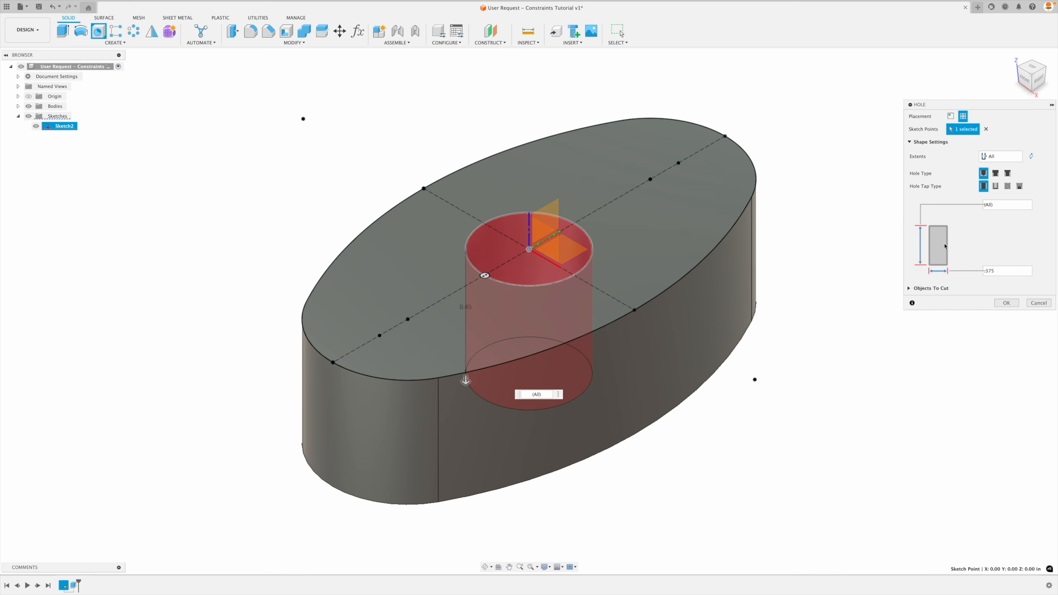
click(1008, 304)
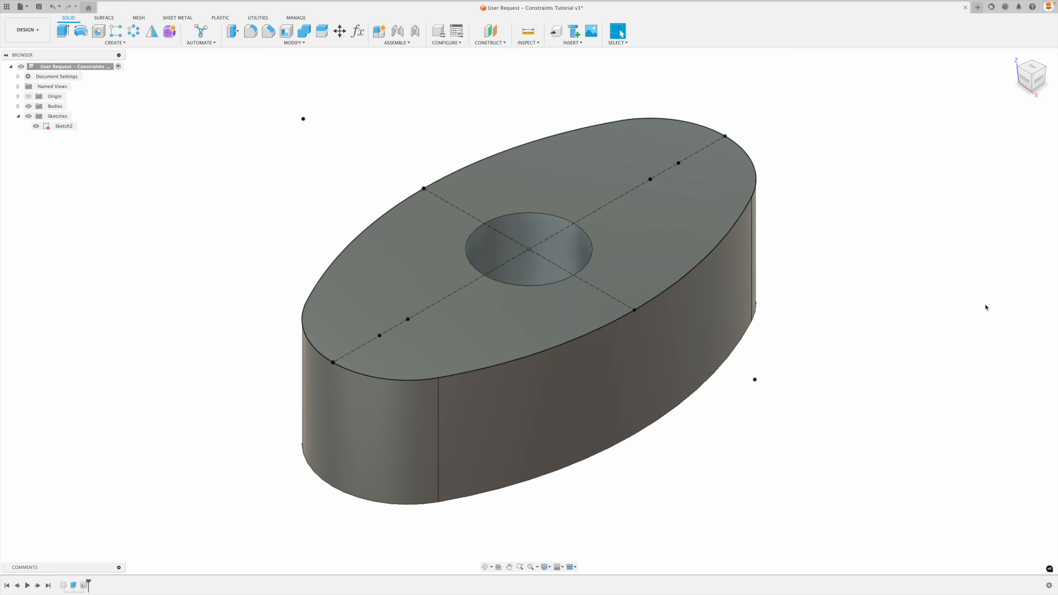
Start a counterbored hole feature on the two symmetric sketch points near the ends of the oval.
click(98, 31)
click(678, 163)
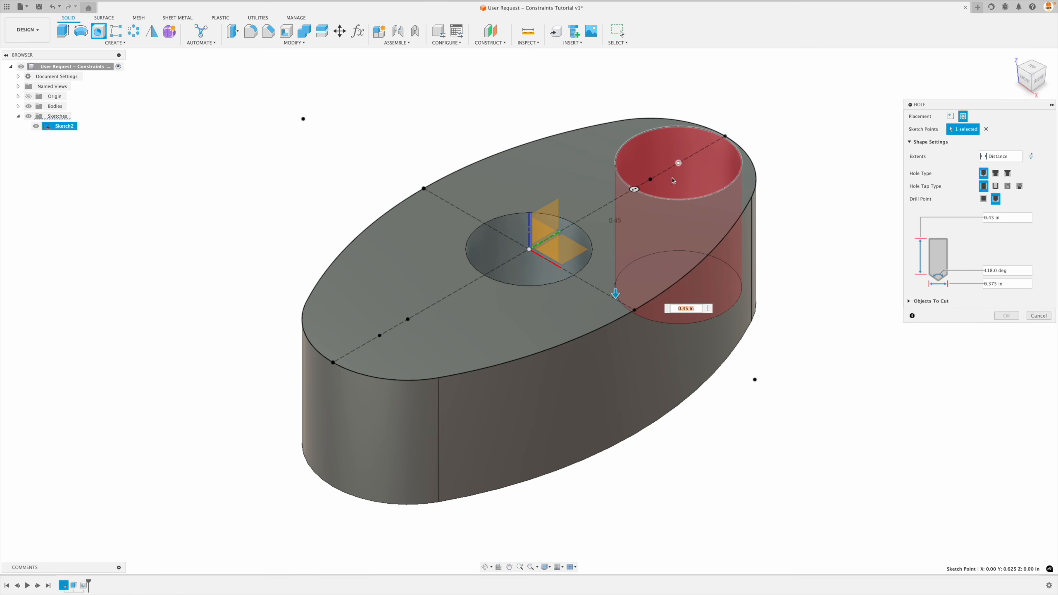
click(379, 336)
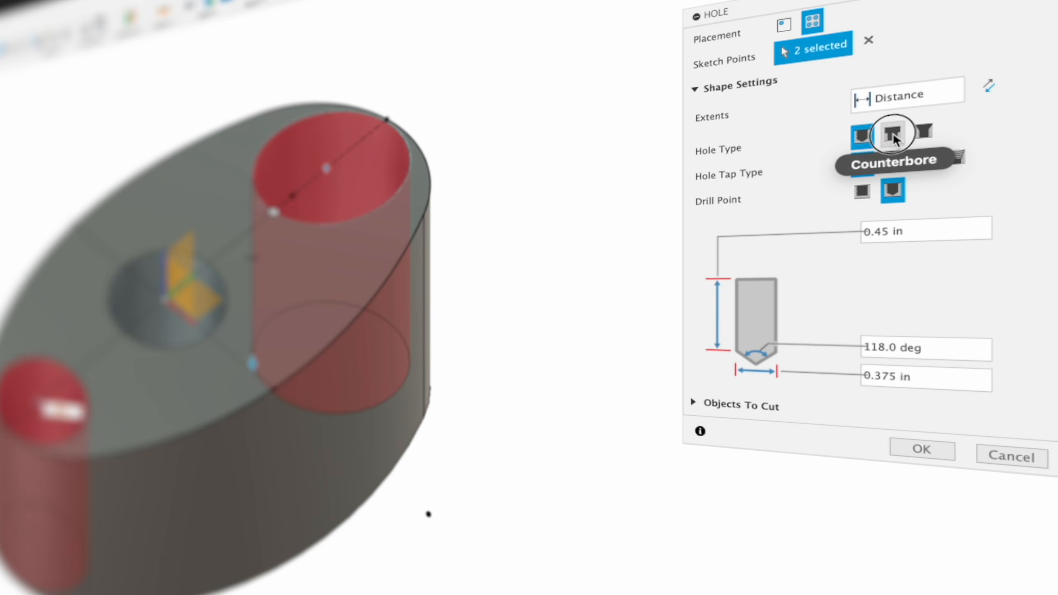
click(995, 172)
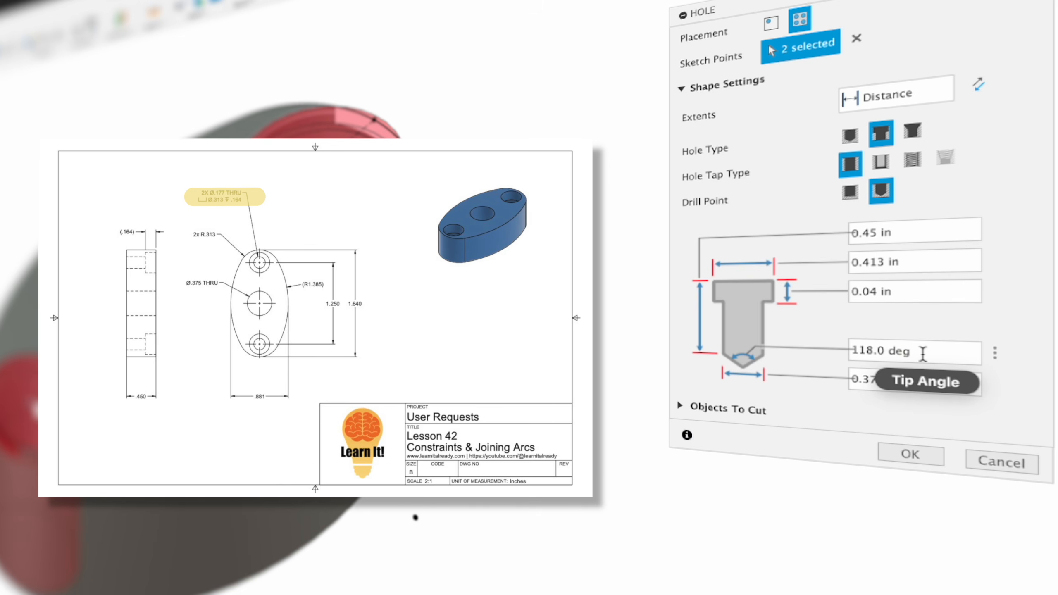
drag(921, 351, 841, 350)
click(912, 350)
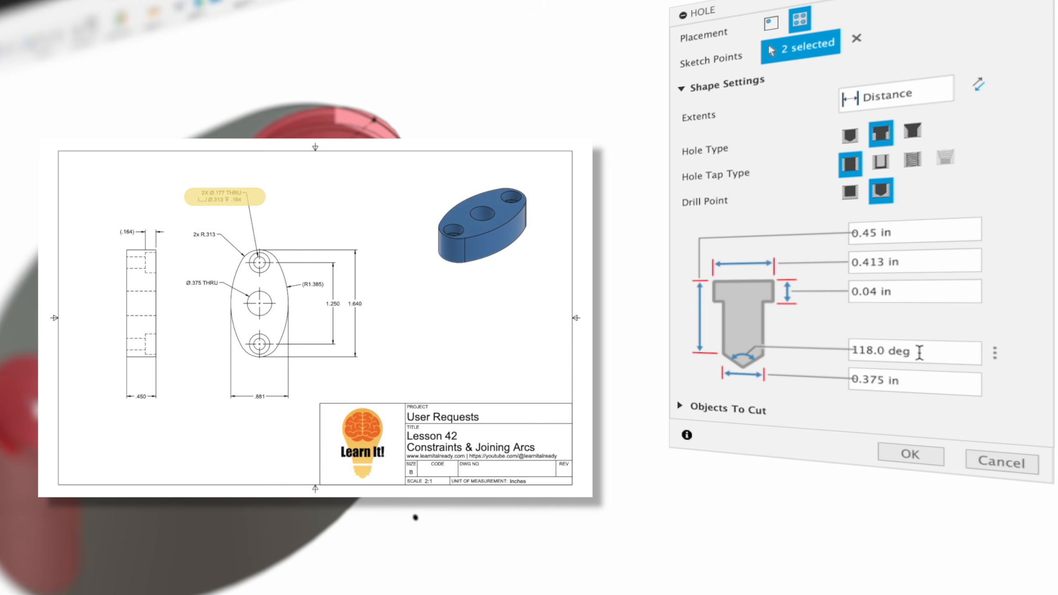
click(919, 352)
double_click(919, 352)
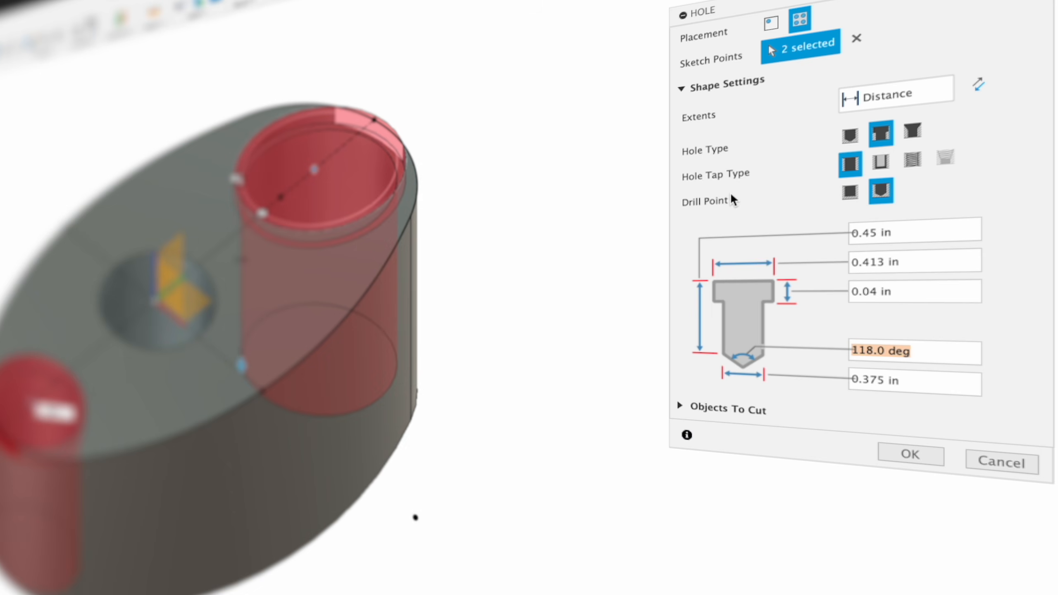
Make both counterbored holes clearance holes for a #8 Socket Head Cap Screw in the Ansi Unified Screw Threads standard.
click(884, 163)
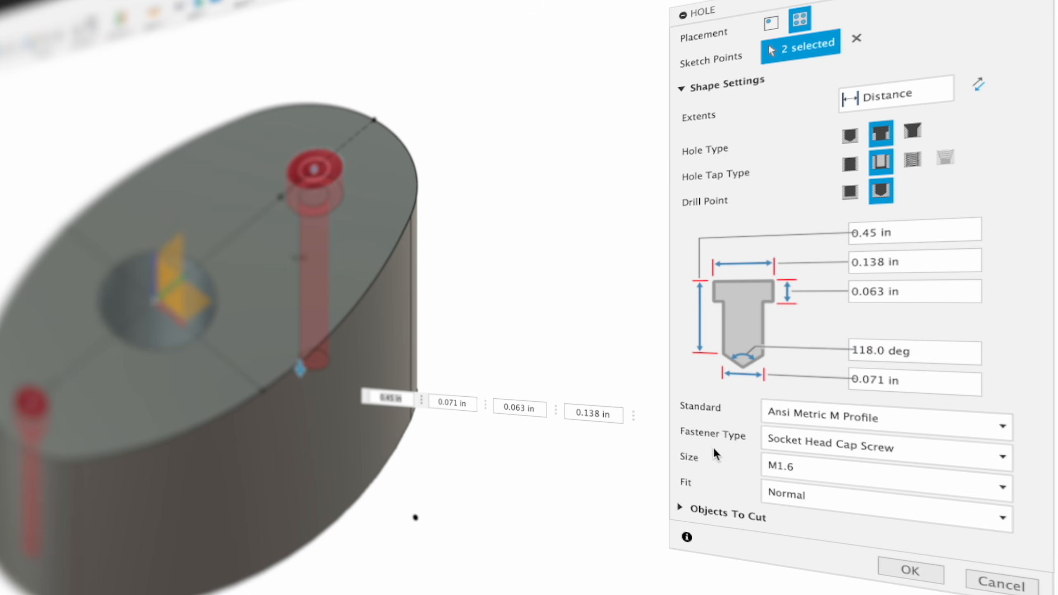
click(848, 411)
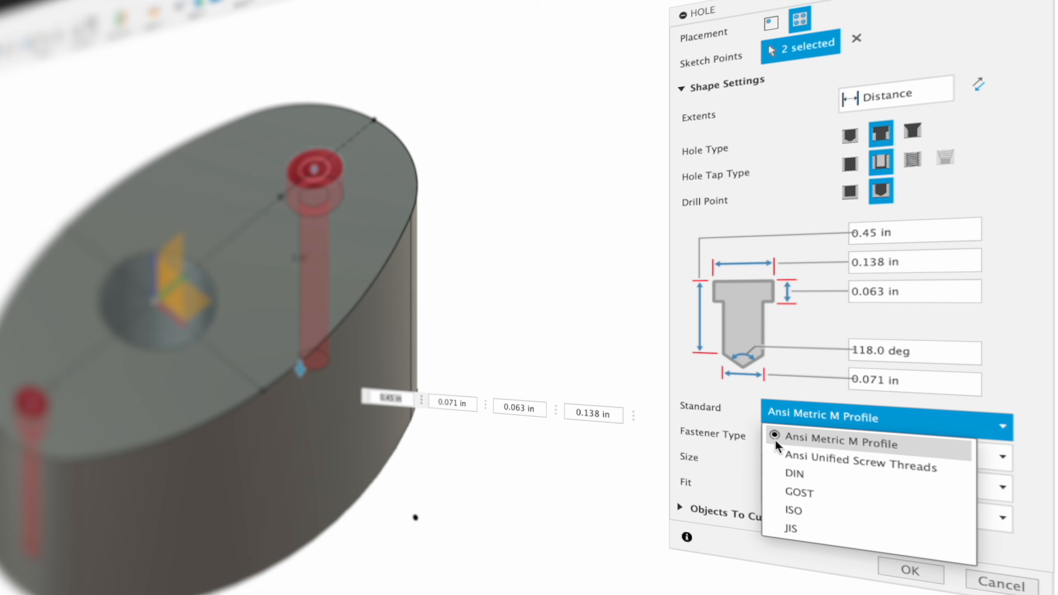
click(829, 456)
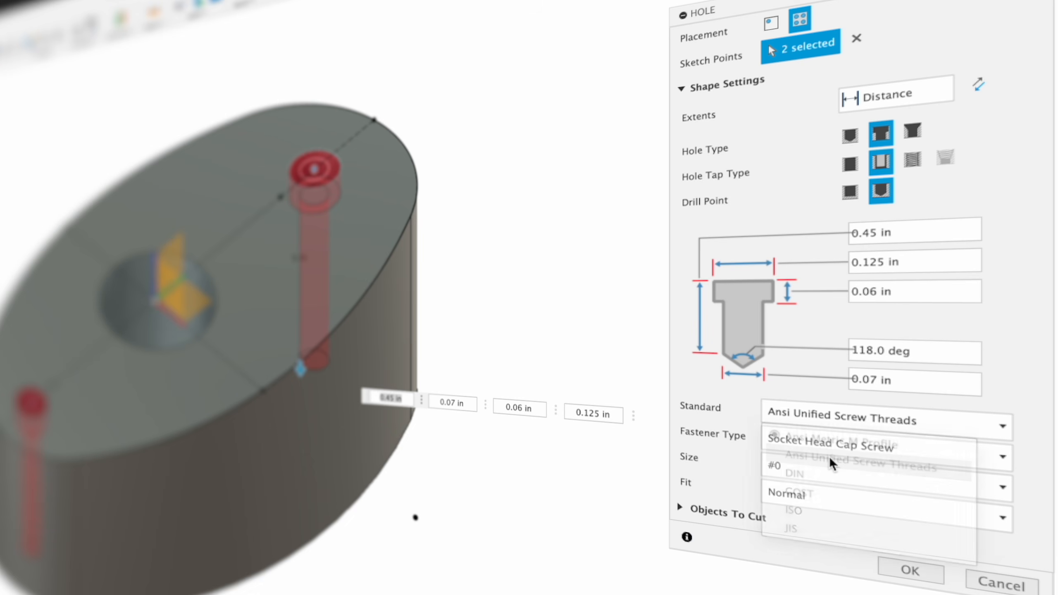
click(854, 447)
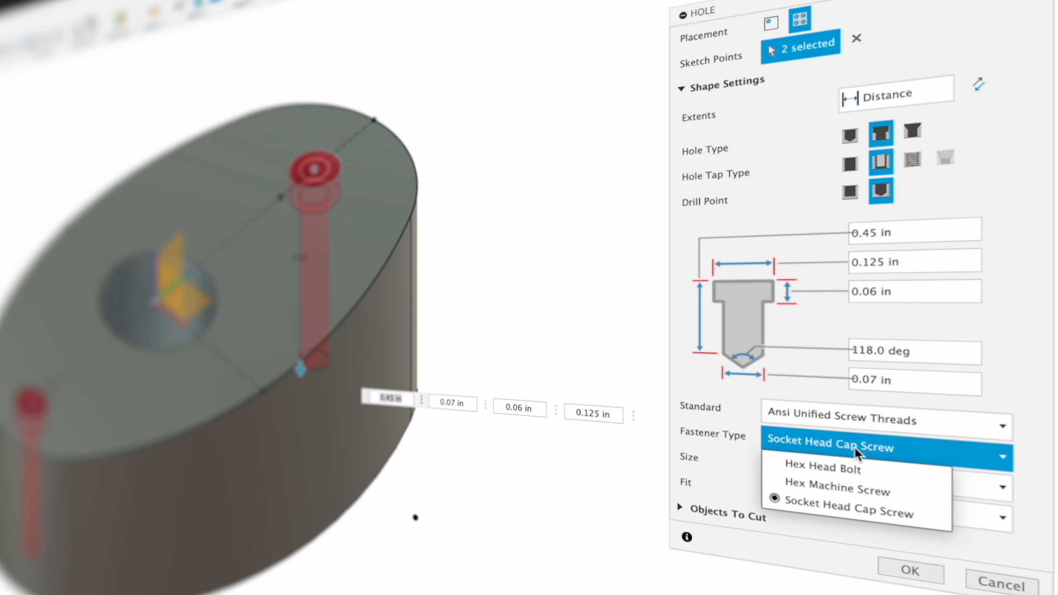
click(859, 506)
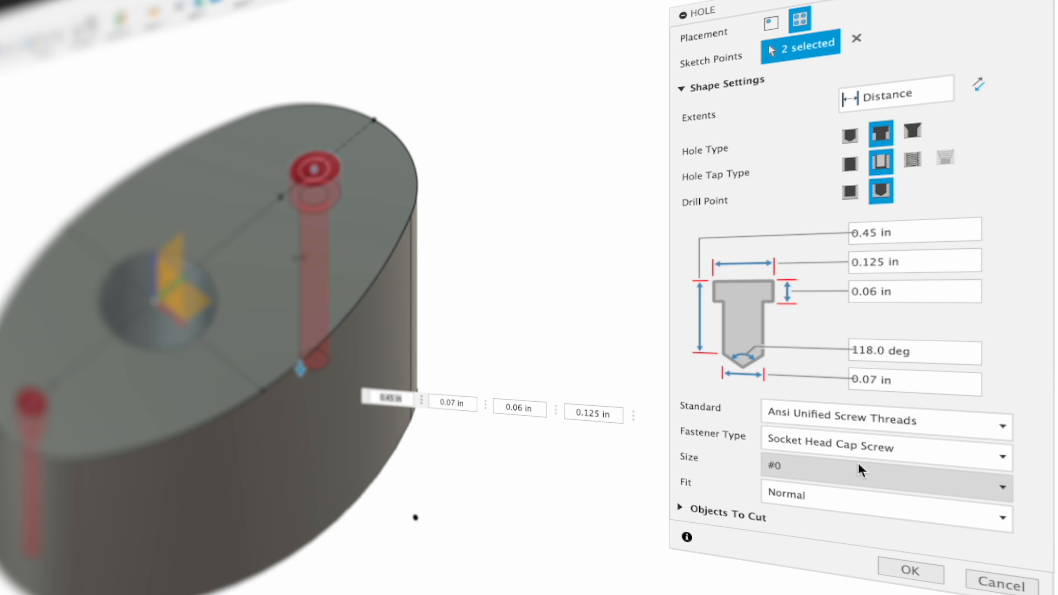
click(818, 467)
click(824, 581)
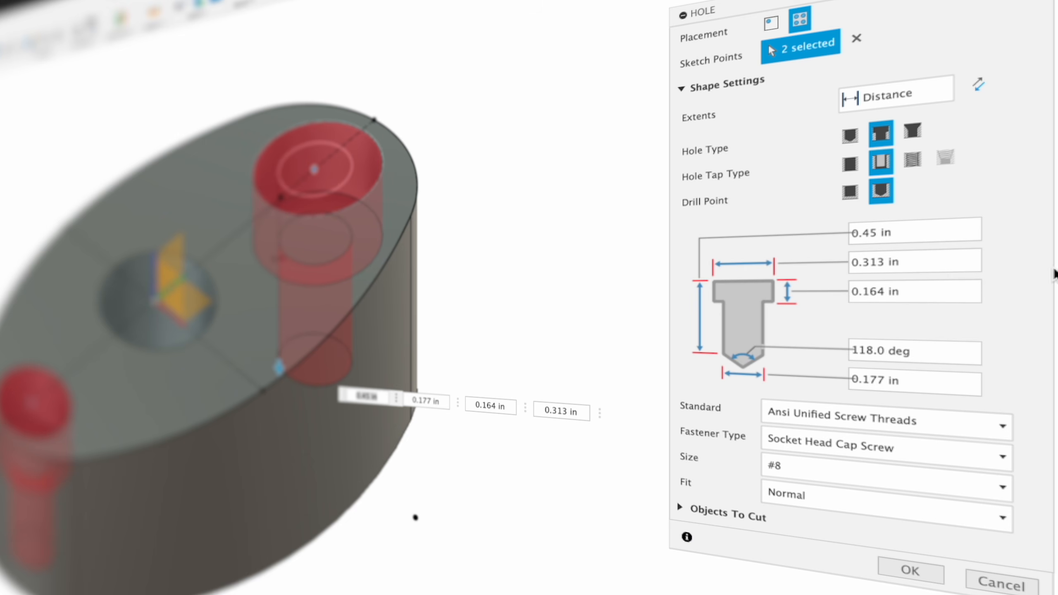
Set the extent of the two counterbored holes to All and create them.
click(912, 95)
click(886, 163)
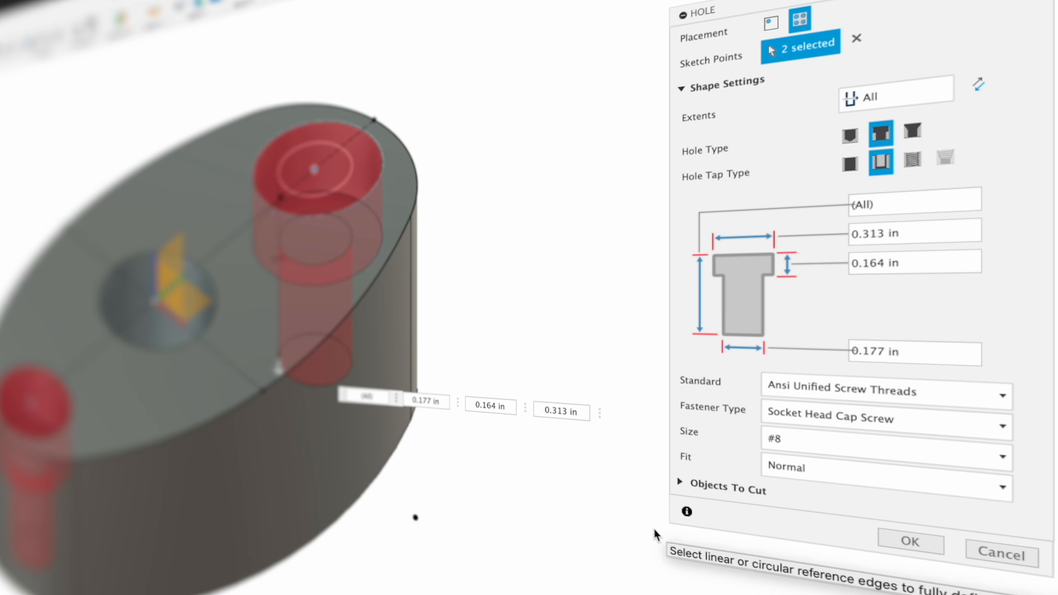
click(906, 541)
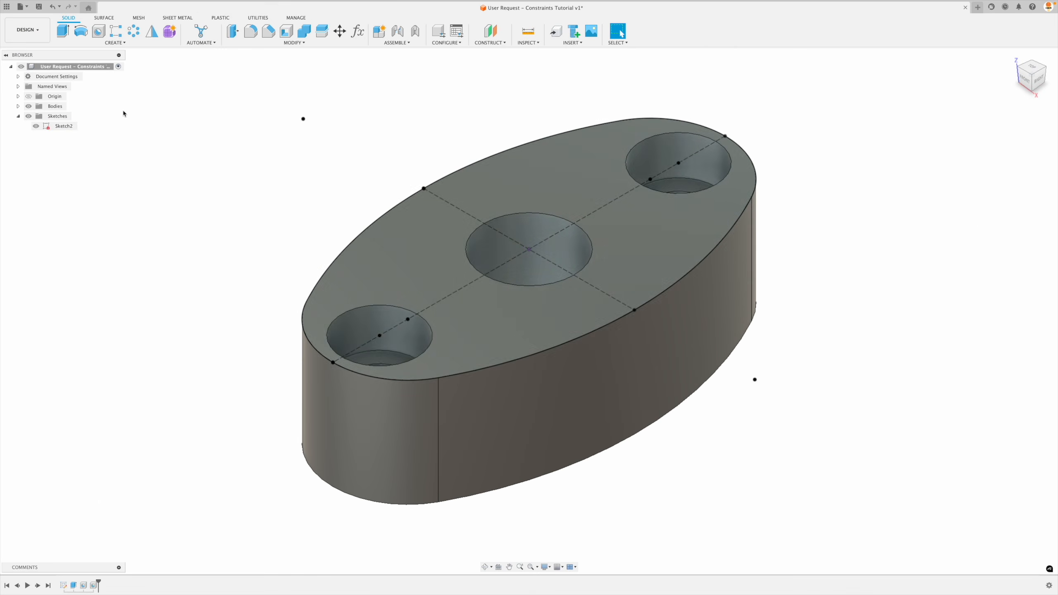
Hide Sketch2 so only the solid body is displayed.
click(37, 127)
click(37, 126)
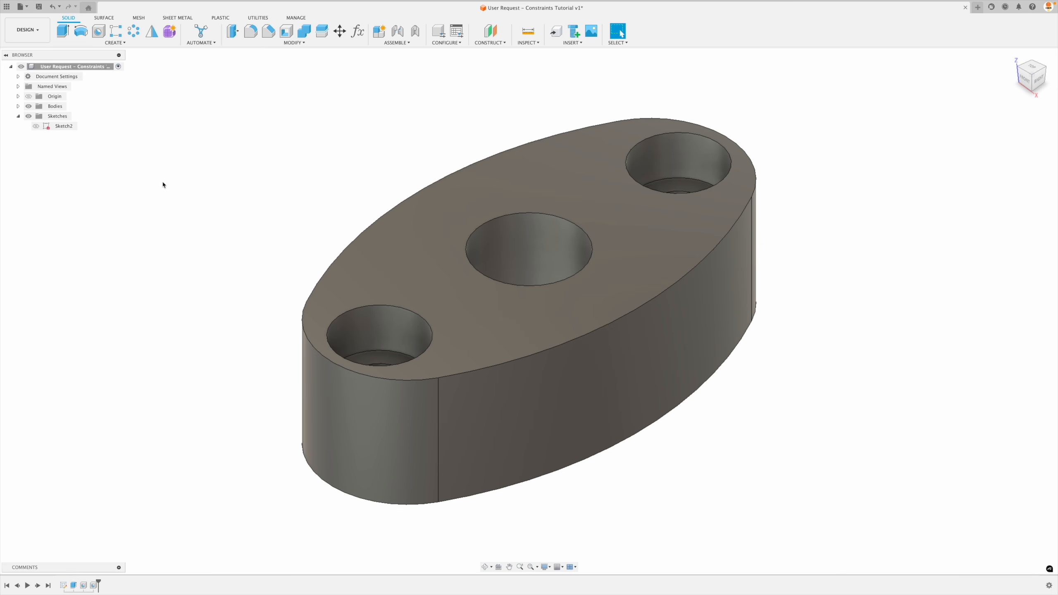
mouse_move(1016, 62)
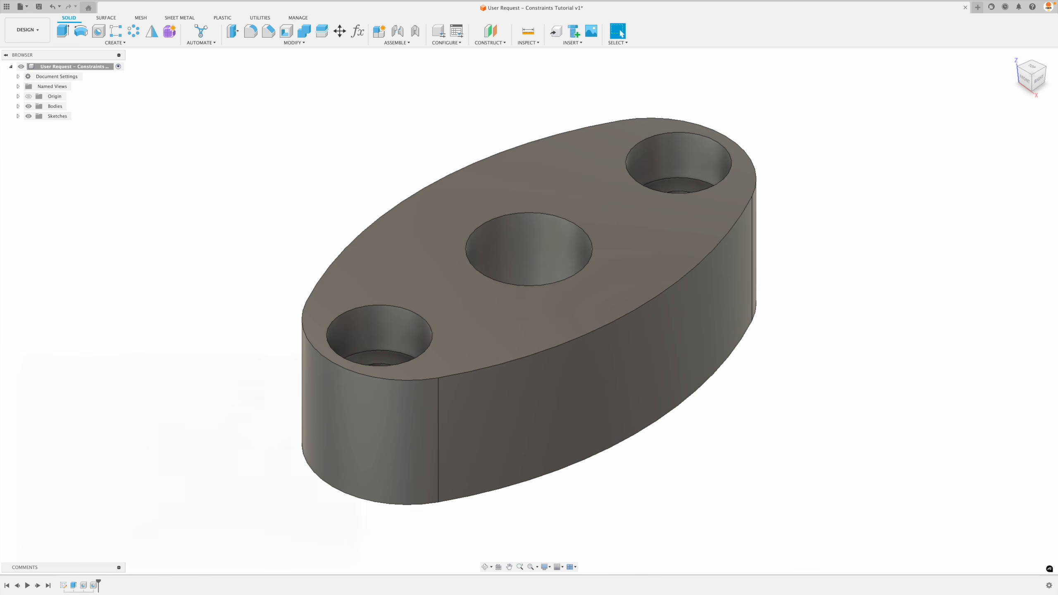
scroll(527, 312, down, 4)
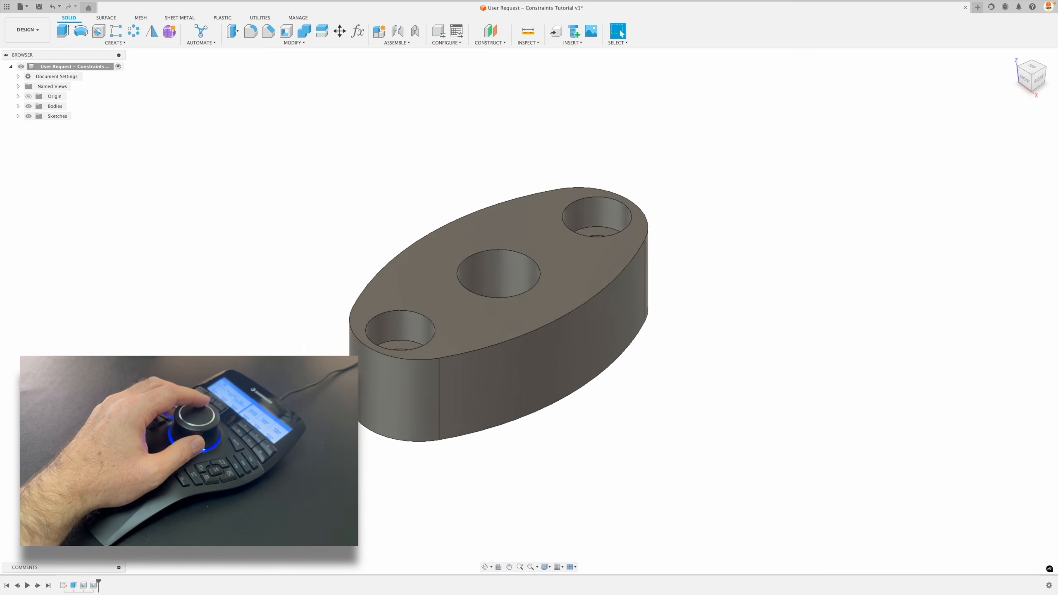
scroll(499, 315, down, 5)
scroll(498, 315, up, 5)
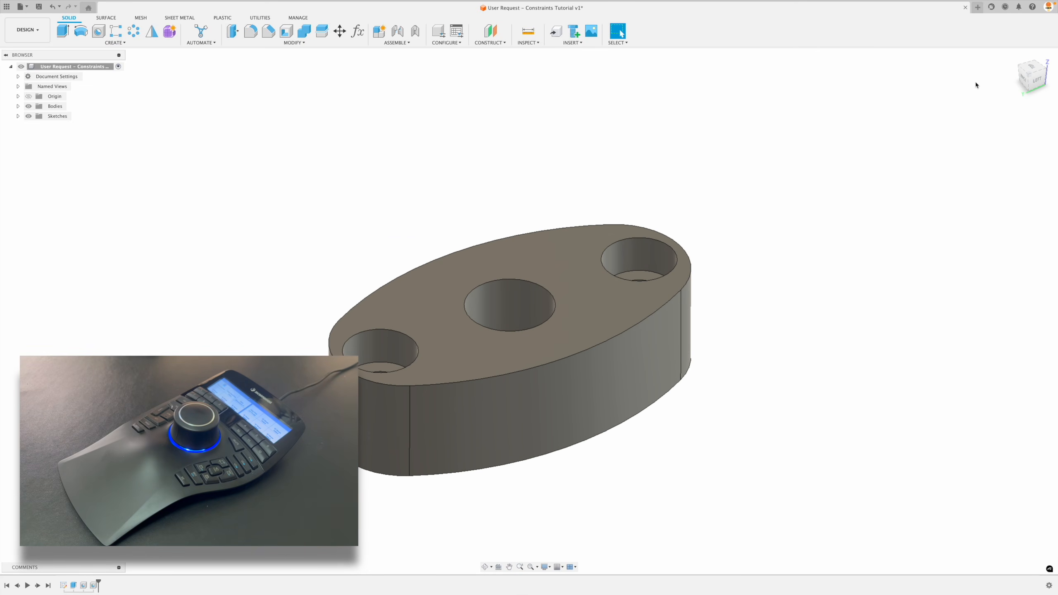
click(1012, 57)
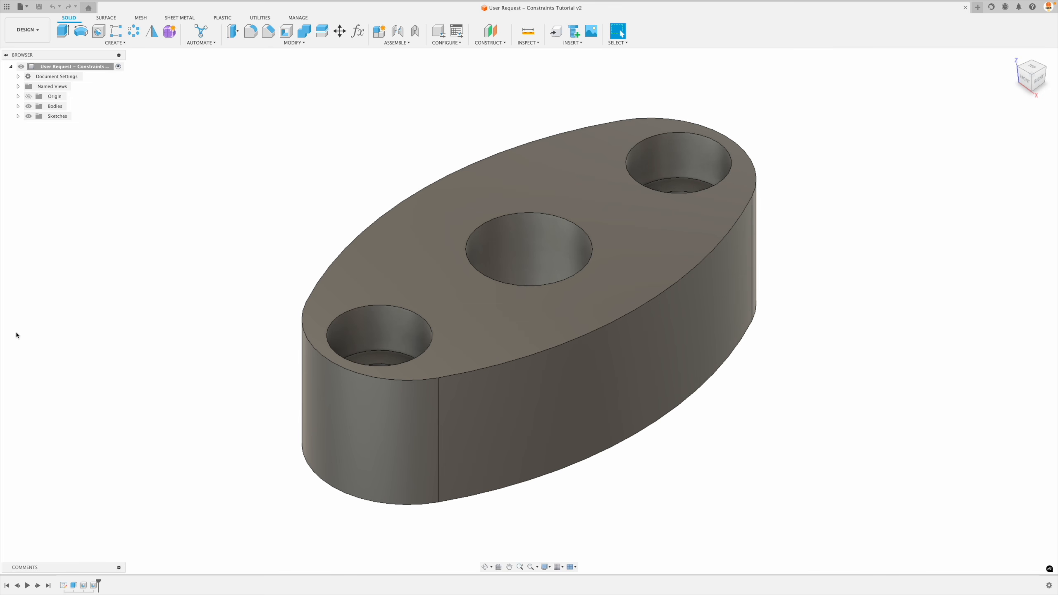
Open the oval profile sketch, Sketch2, for editing.
double_click(64, 585)
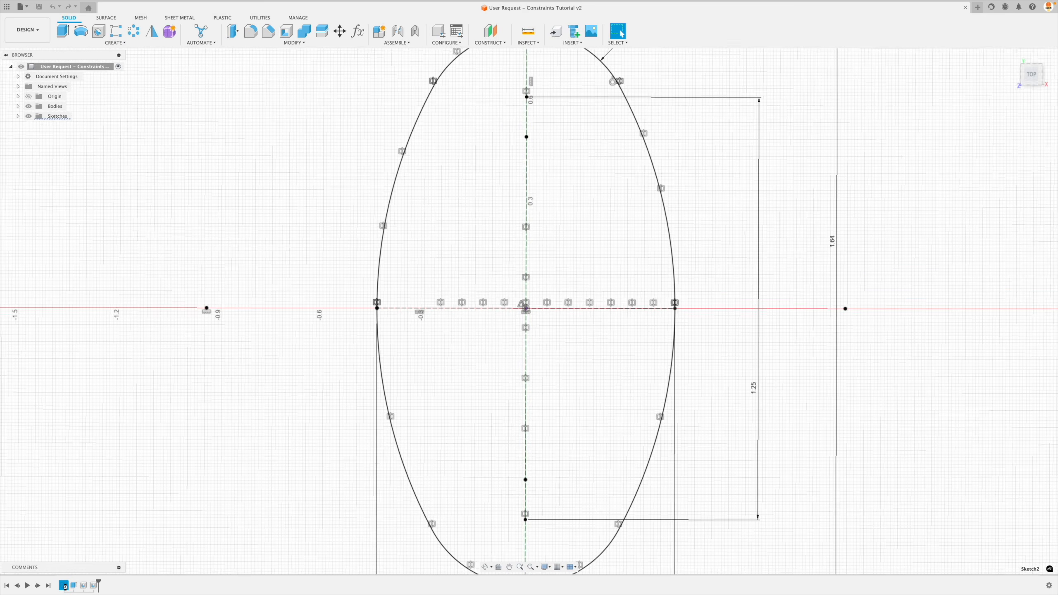
scroll(325, 257, down, 5)
scroll(285, 186, up, 1)
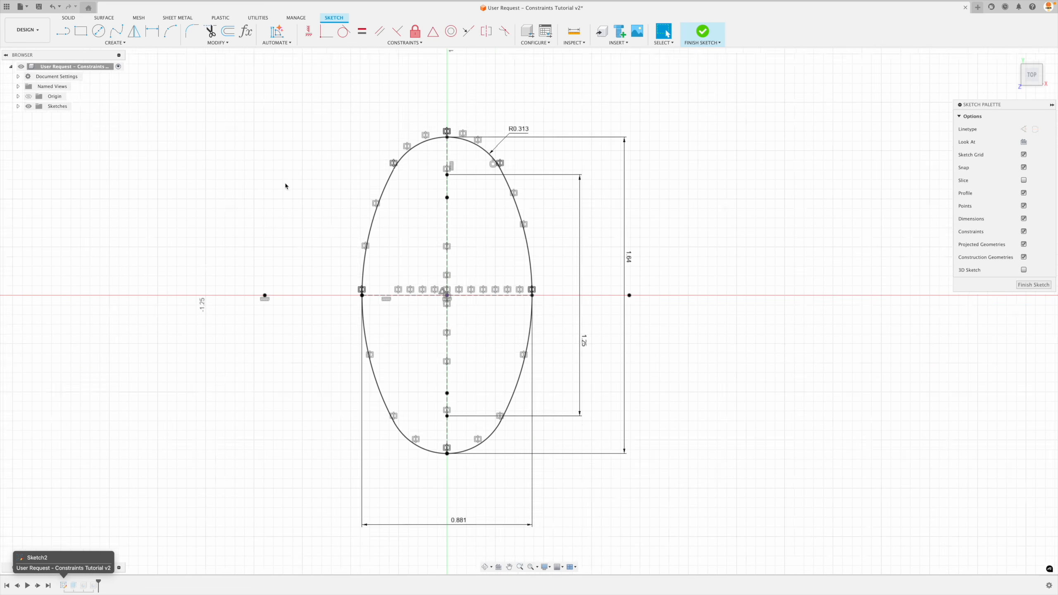
Examine the radius of the oval's upper-right side arc and the R0.313 end-arc dimension, and test whether the profile moves.
scroll(286, 186, up, 1)
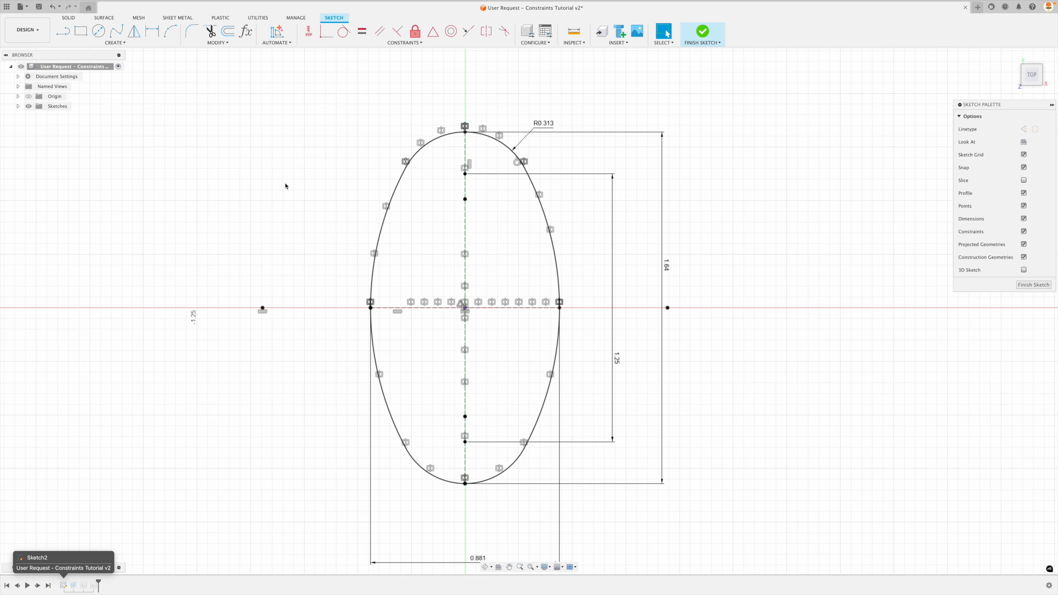
click(547, 222)
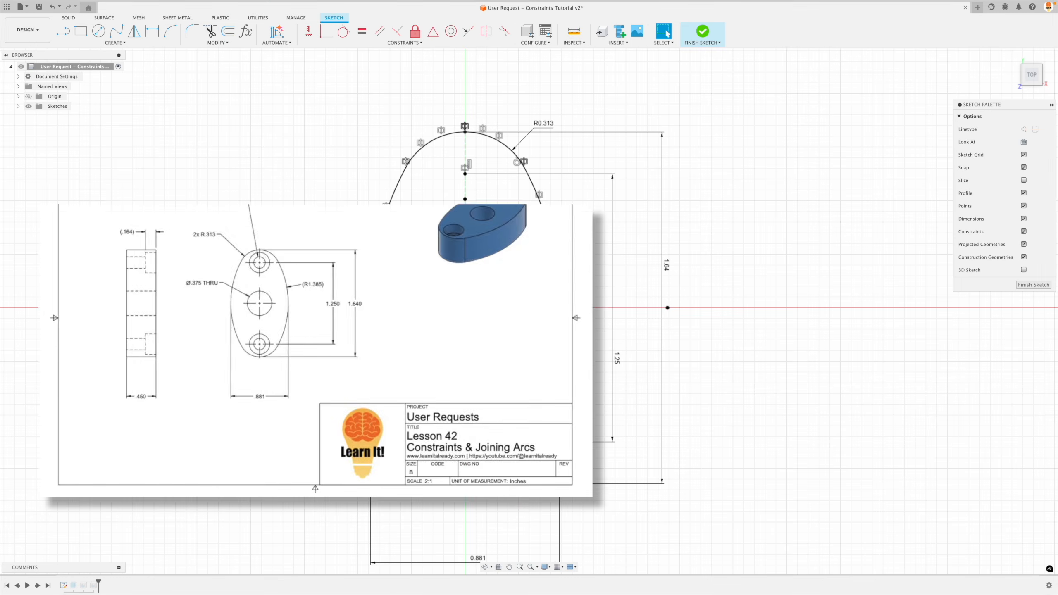
click(542, 124)
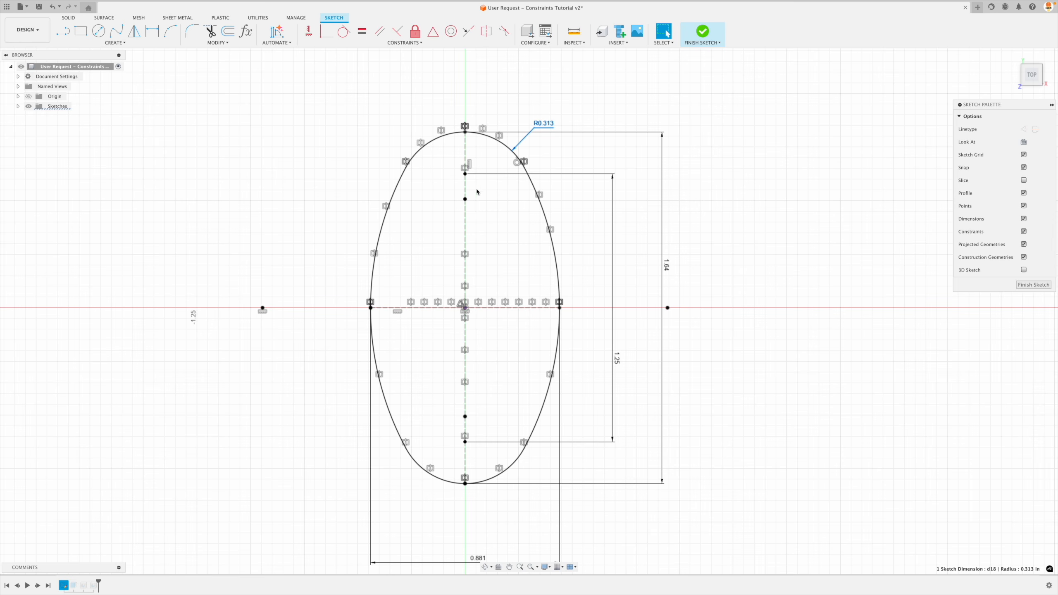
click(542, 205)
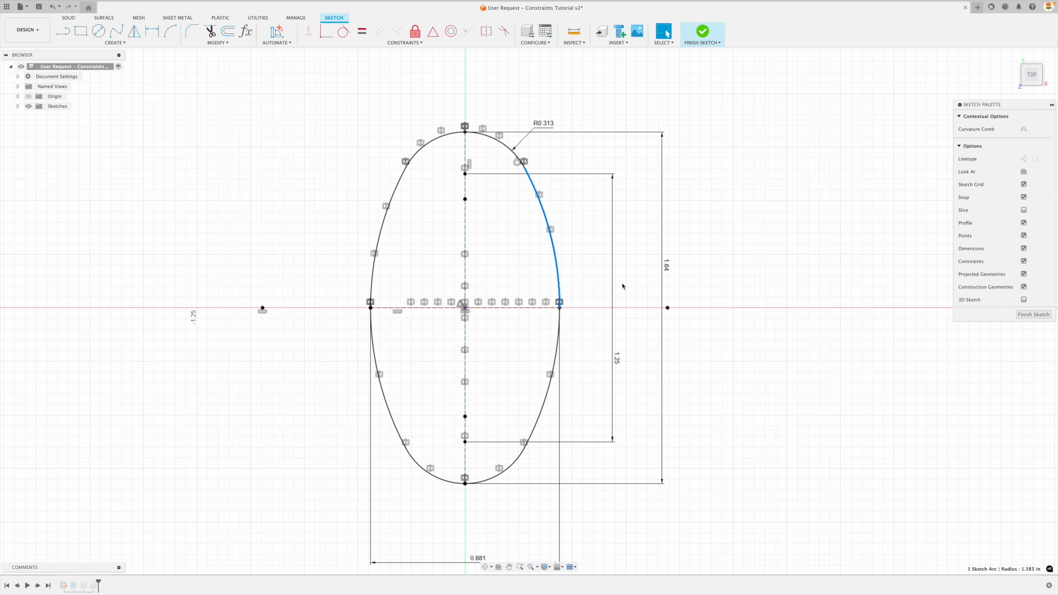
click(719, 259)
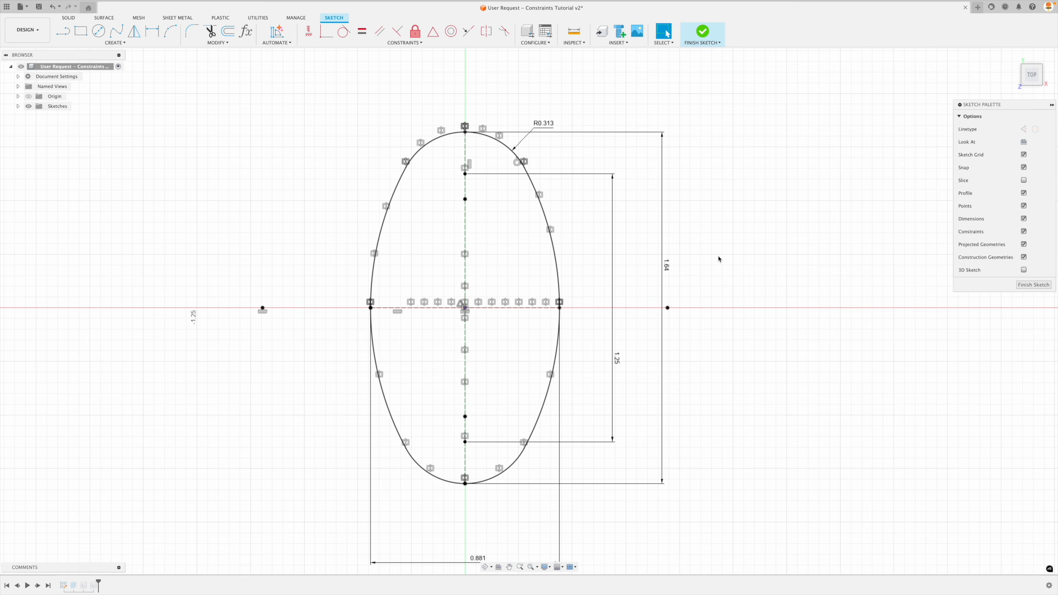
click(547, 224)
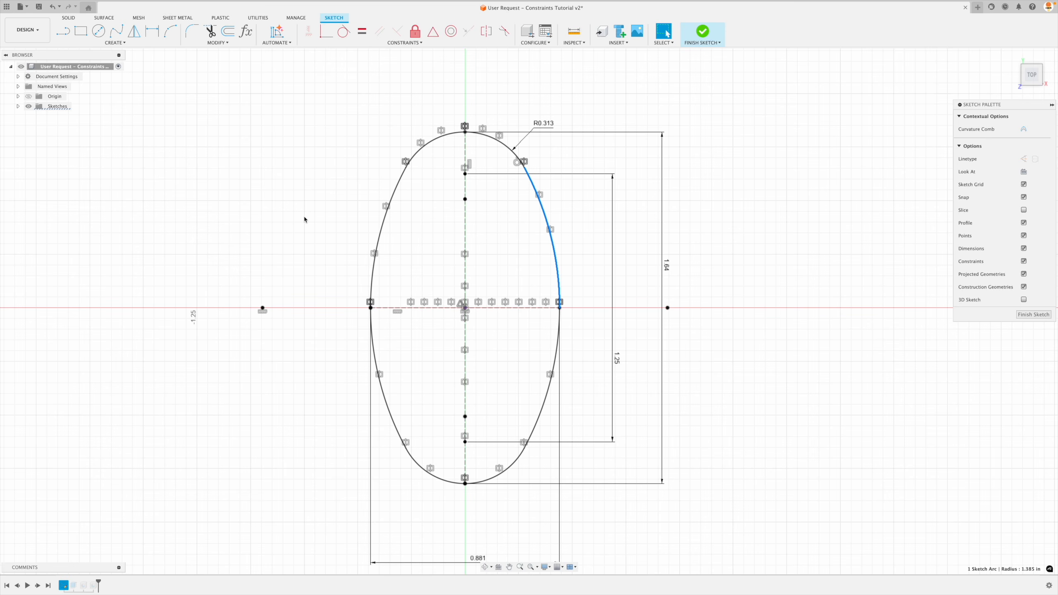
key(Escape)
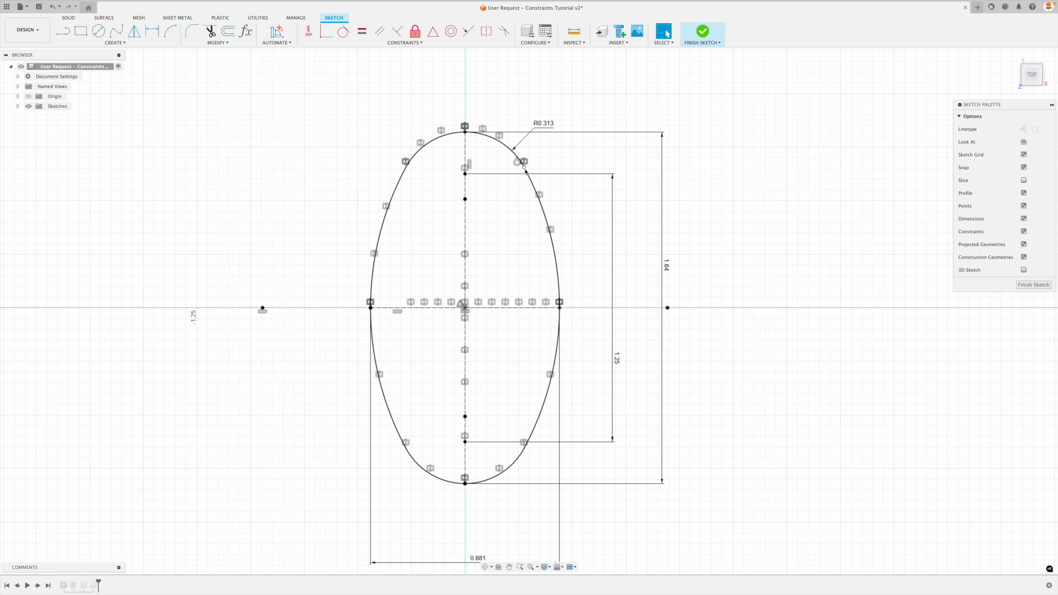
click(559, 307)
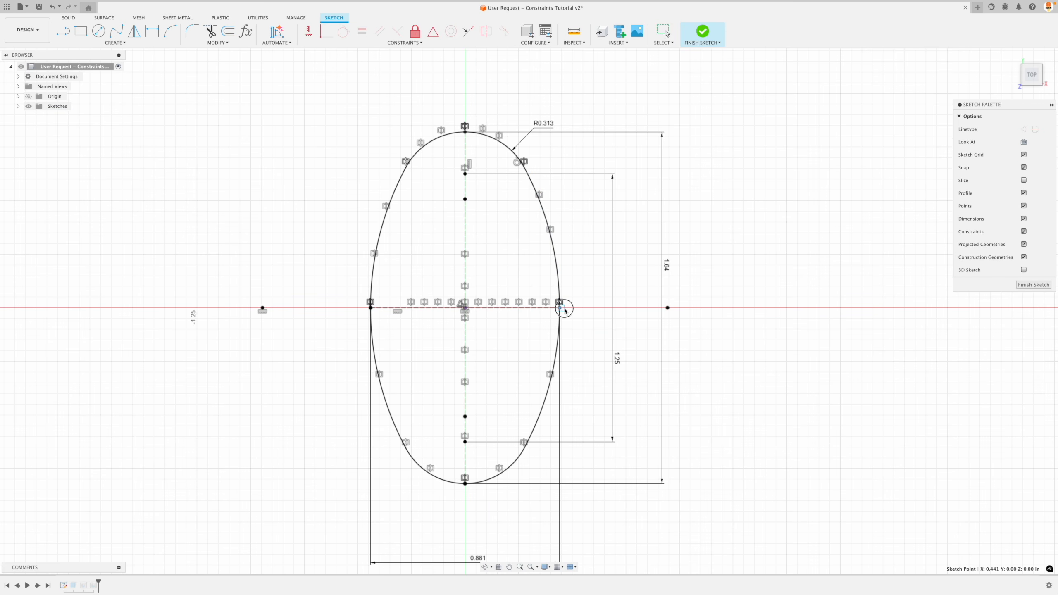
drag(546, 223, 556, 219)
click(750, 205)
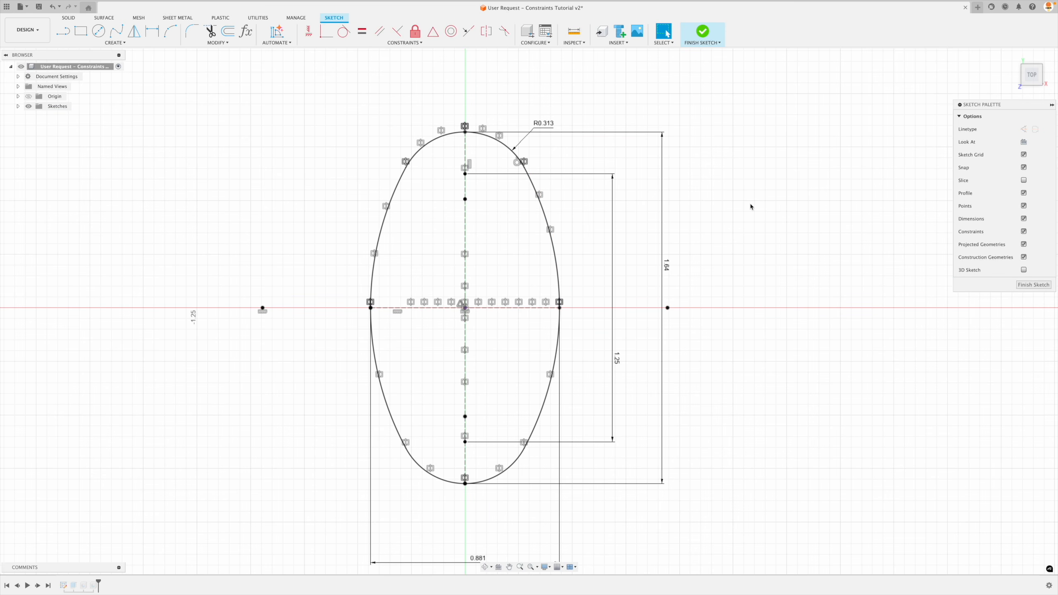
Add a driven radius dimension to the oval's upper-right side arc and place its label just outside the profile.
key(d)
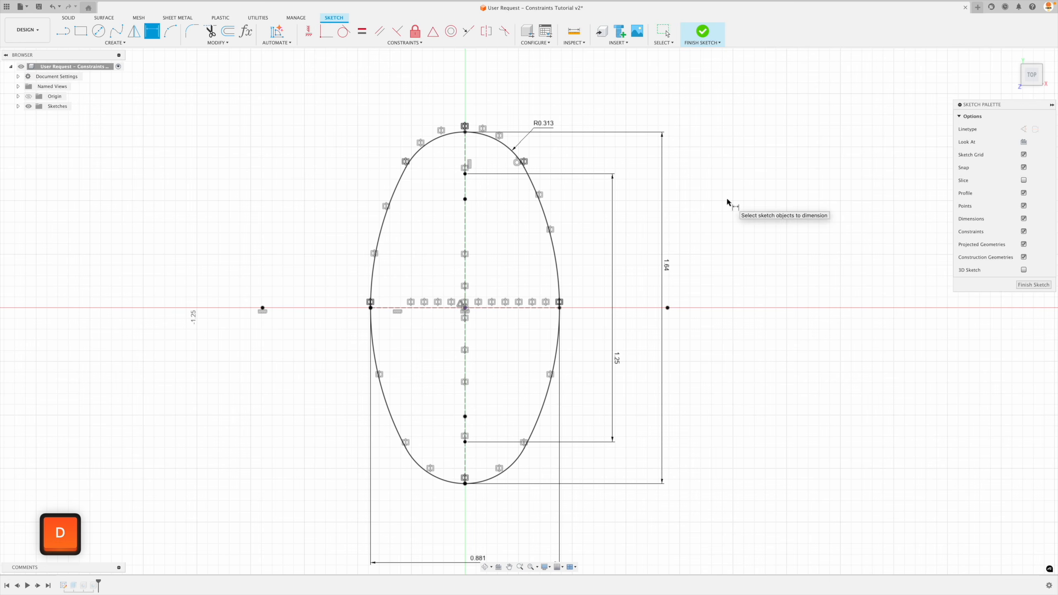
click(547, 222)
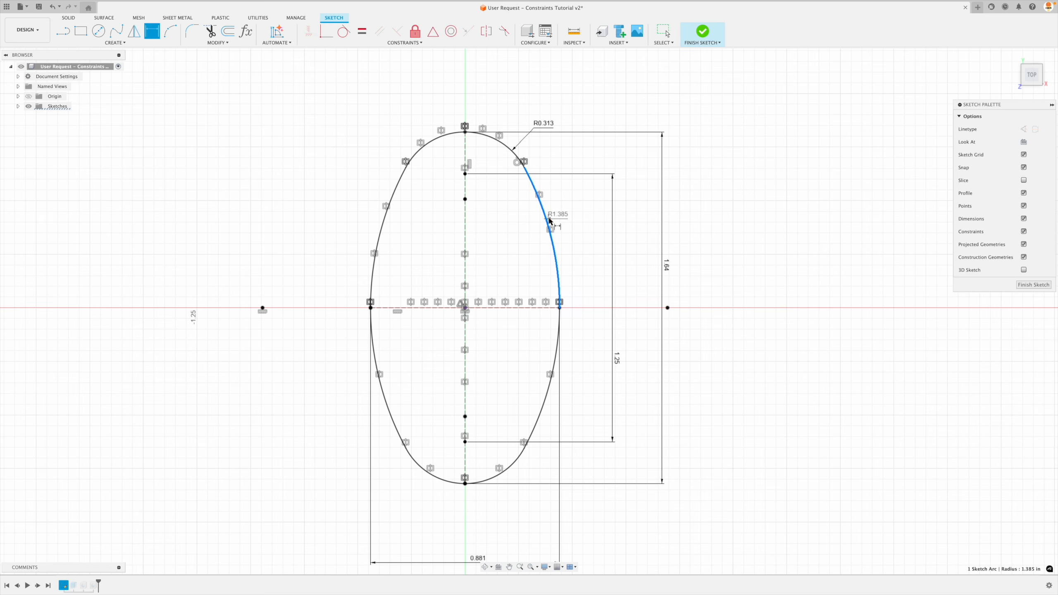
click(581, 203)
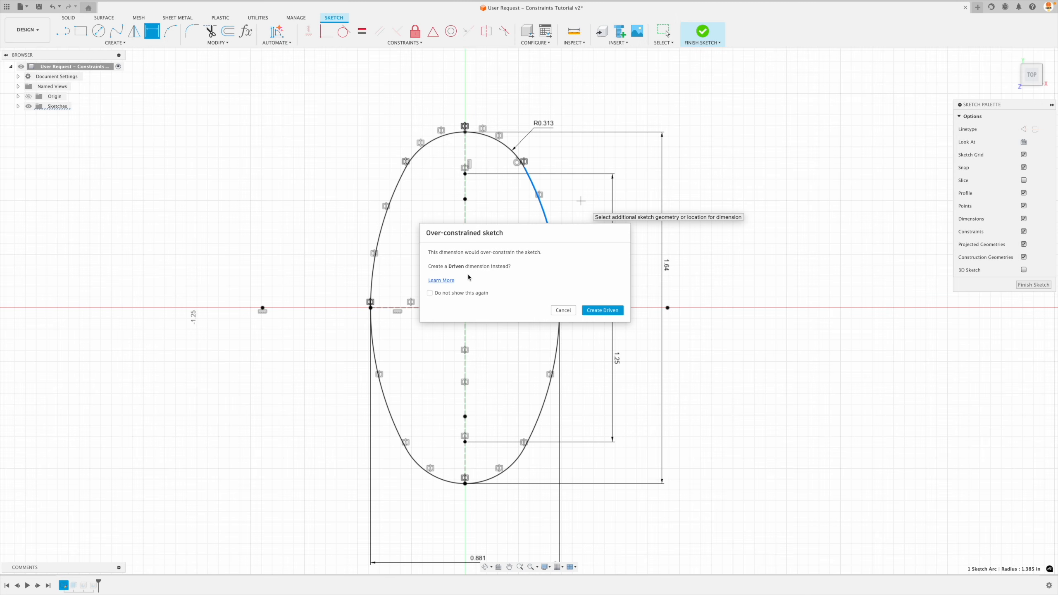
click(591, 308)
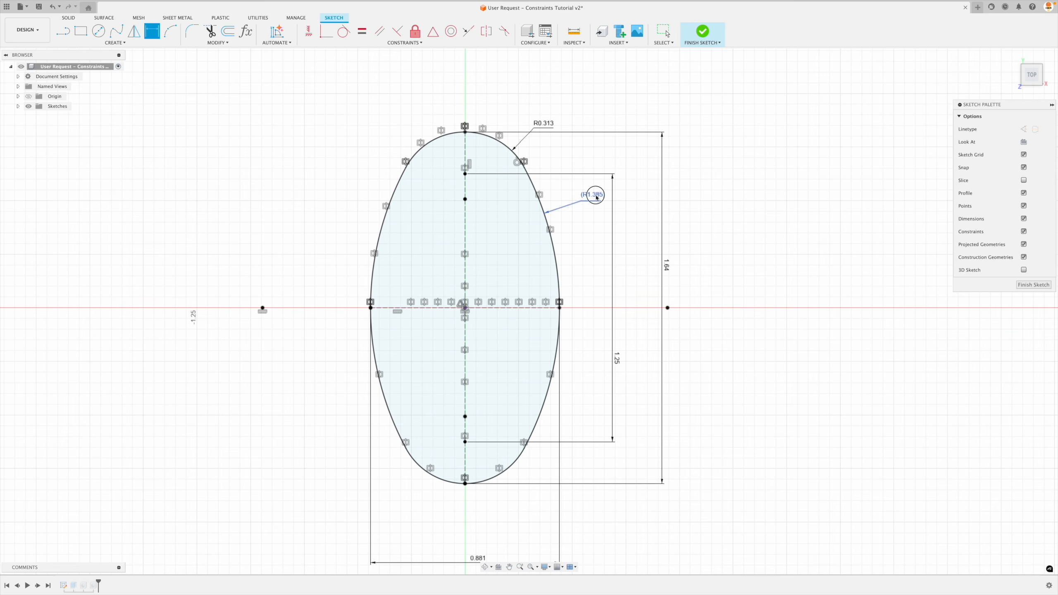
drag(596, 196, 576, 222)
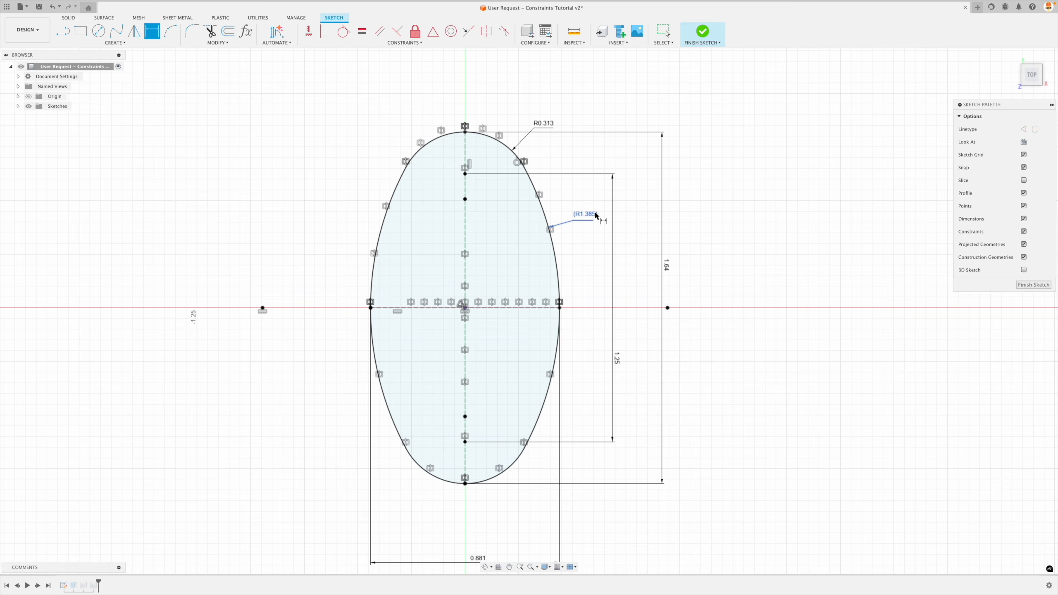
Set the oval's end-arc radius to 0.3 in and its overall height to 1.5 in.
mouse_move(591, 224)
double_click(545, 124)
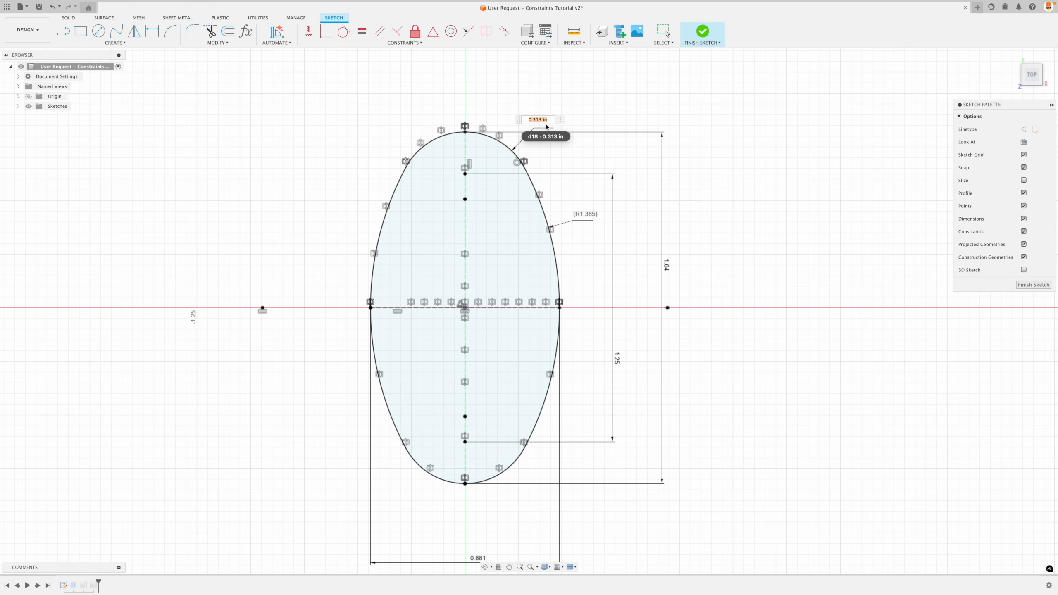
text(.3)
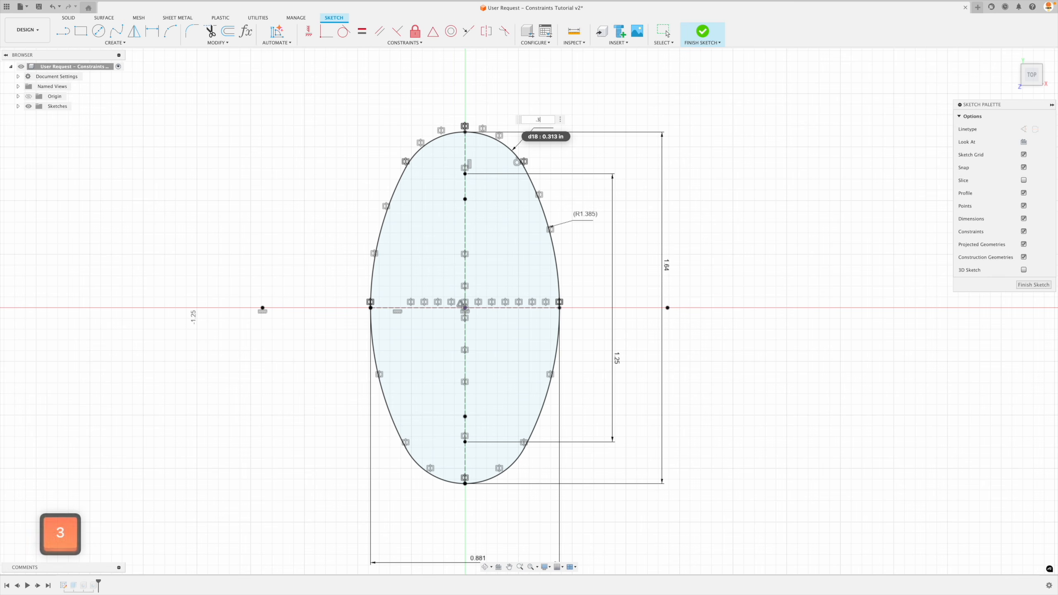
key(Return)
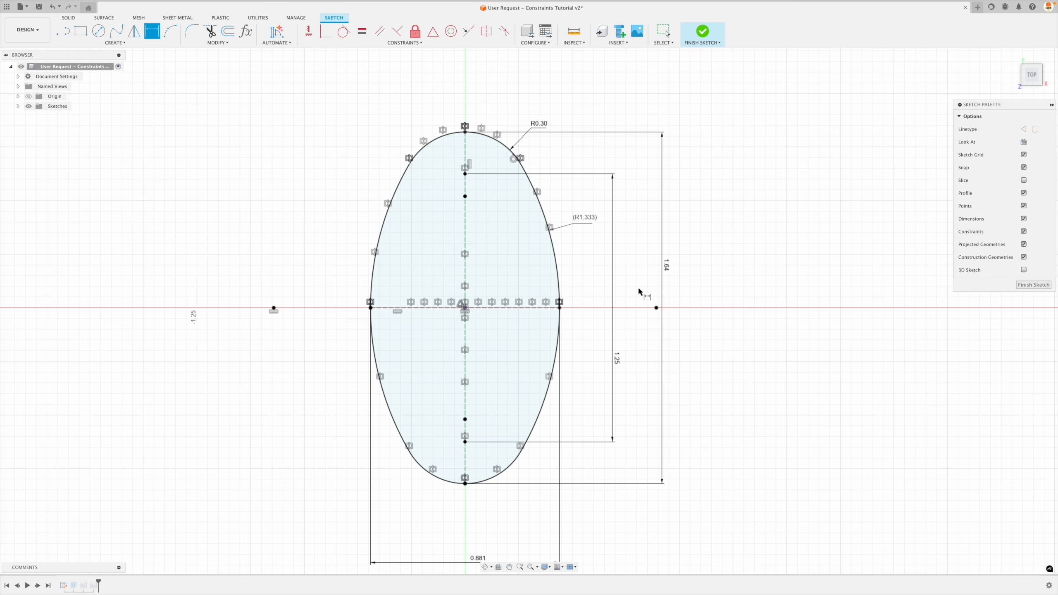
double_click(667, 266)
text(1.5)
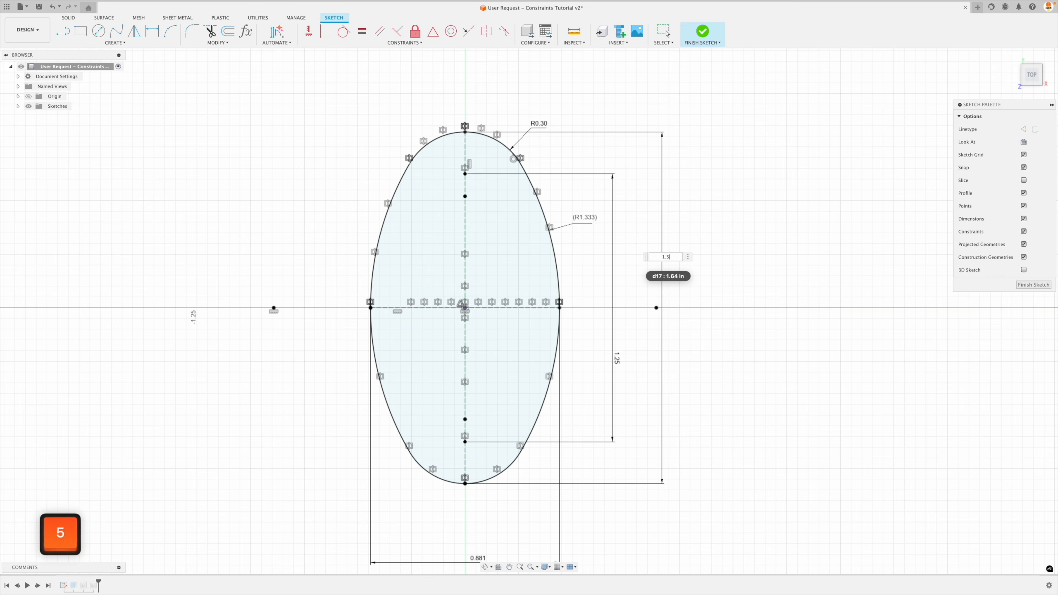
key(Return)
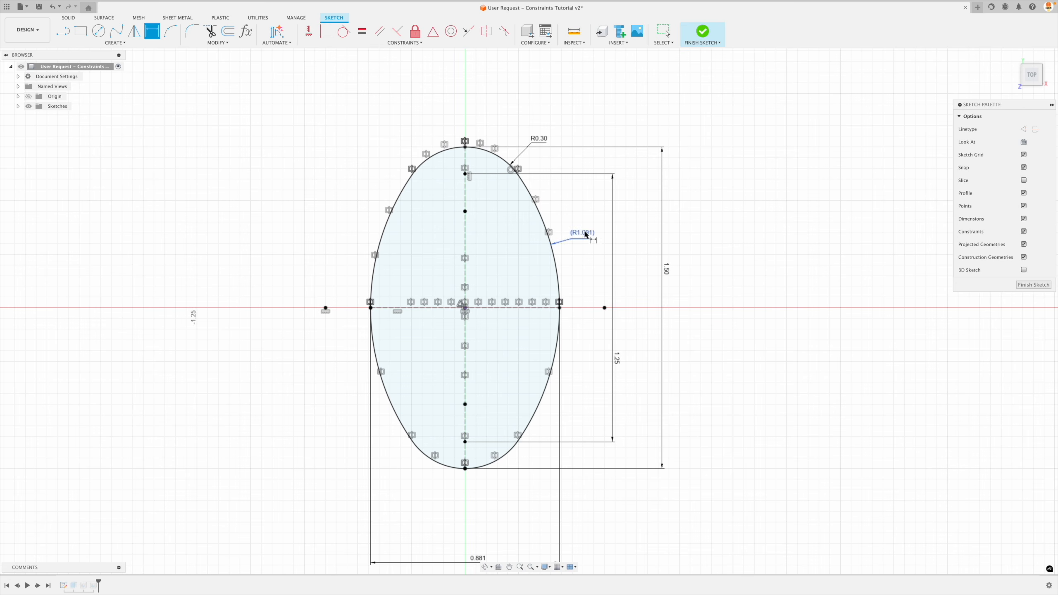
Set the oval's overall width to 0.75 in.
double_click(478, 557)
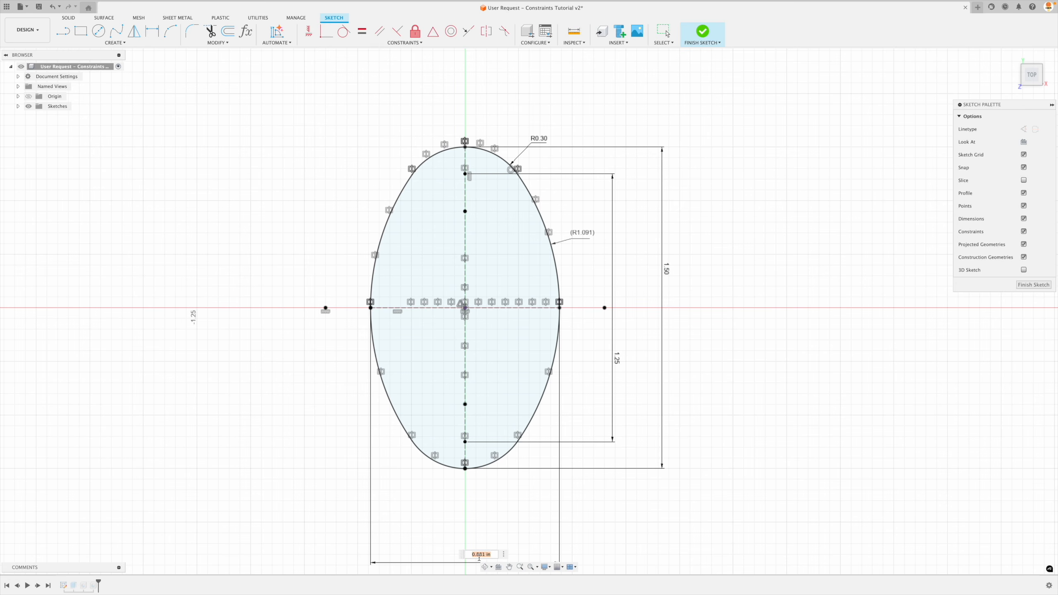
text(0.75)
key(Return)
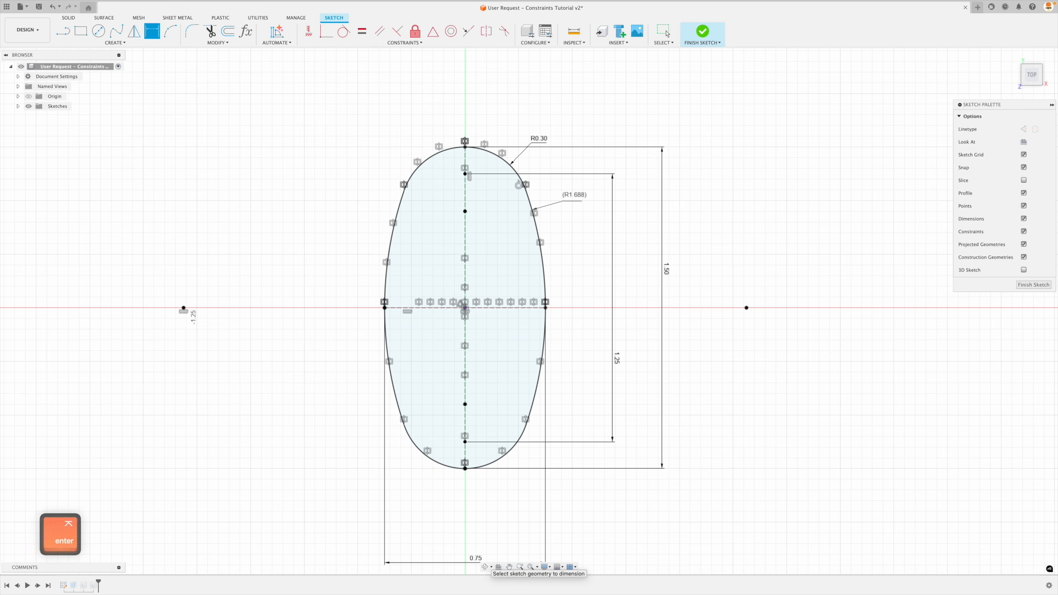
Undo the trial changes to the oval's width, height and end-arc radius.
key(super+z)
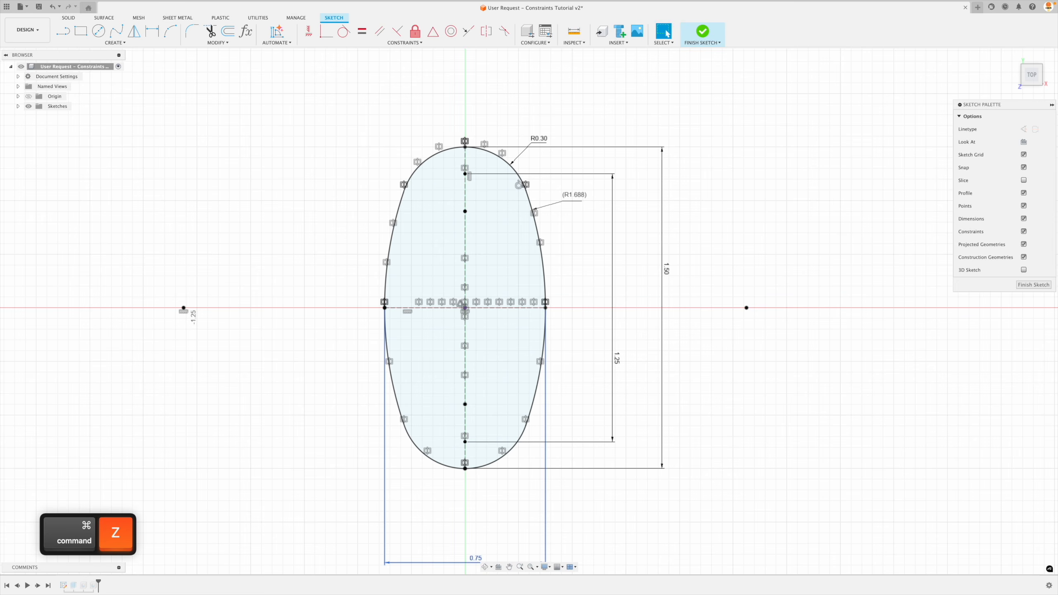
key(super+z)
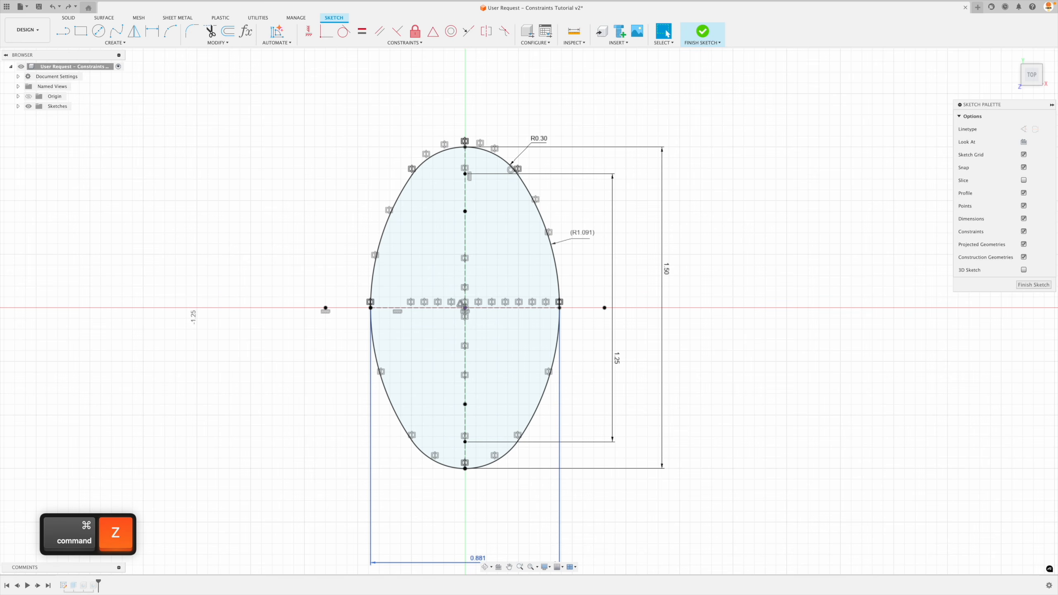
key(super+z)
key(super+z)
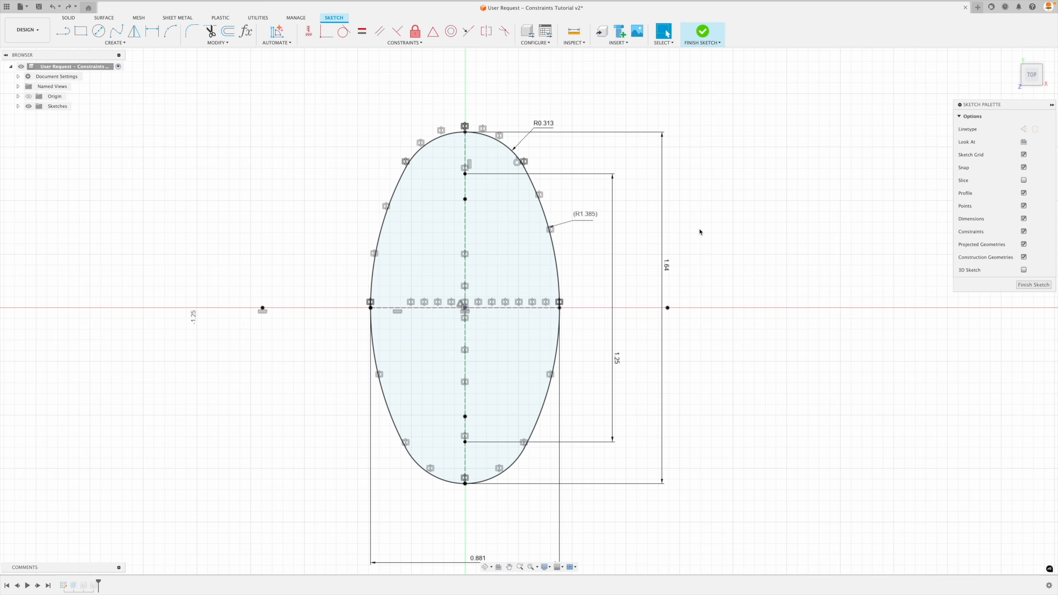
Finish editing the oval profile sketch and return to the solid part.
click(1034, 284)
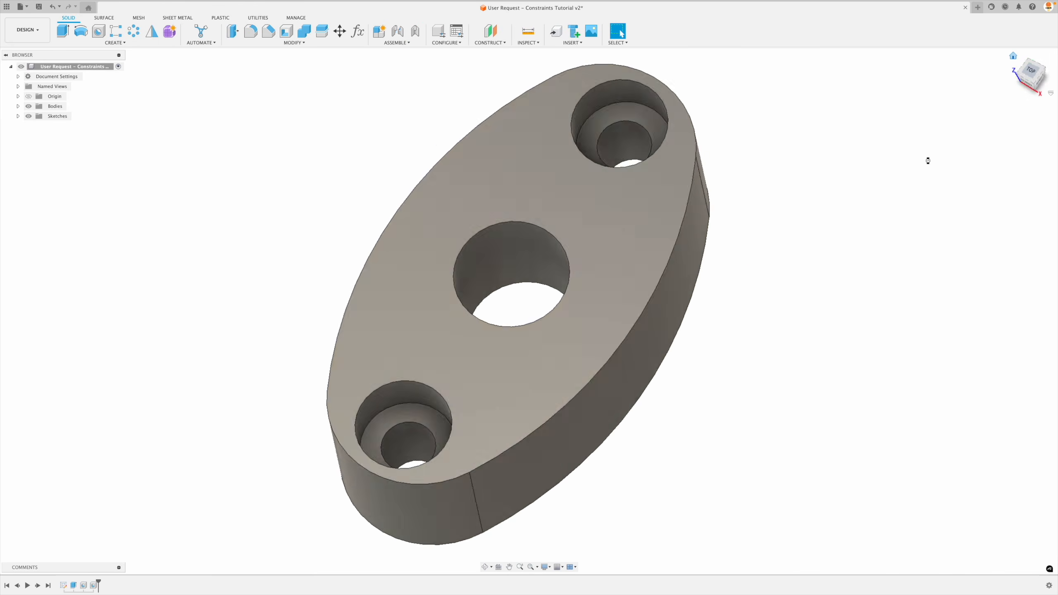